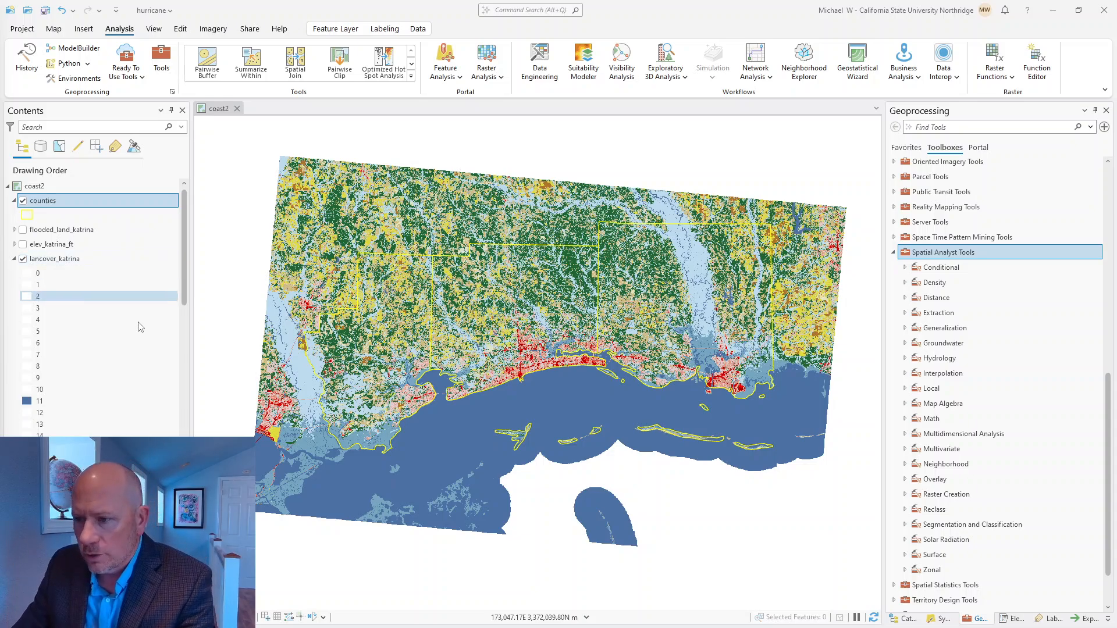
Step: Hide the counties layer so only the land cover raster is drawn along the coast
scroll(521, 360, up, 4)
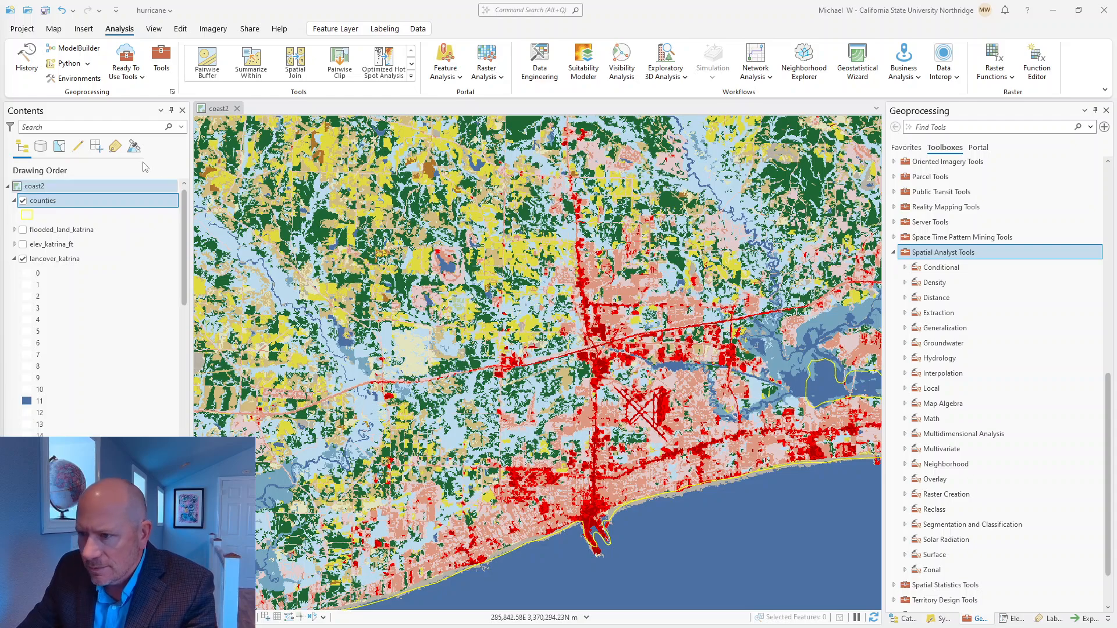
click(22, 200)
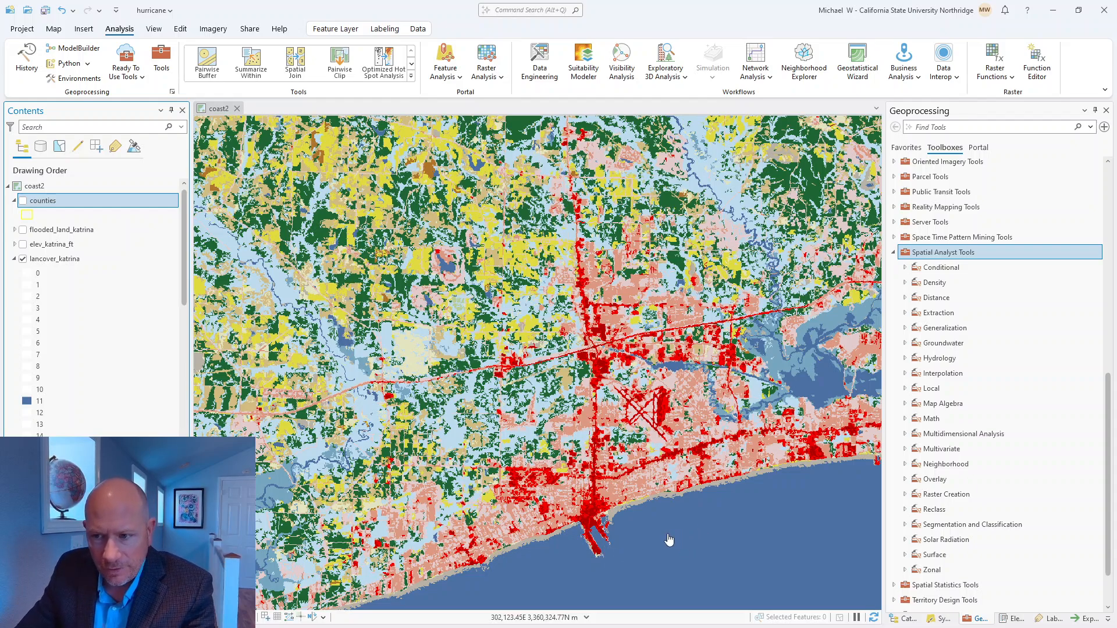
Step: Identify a land cover pixel in the open water off the coast and review the lancover_katrina classes in the legend
click(668, 515)
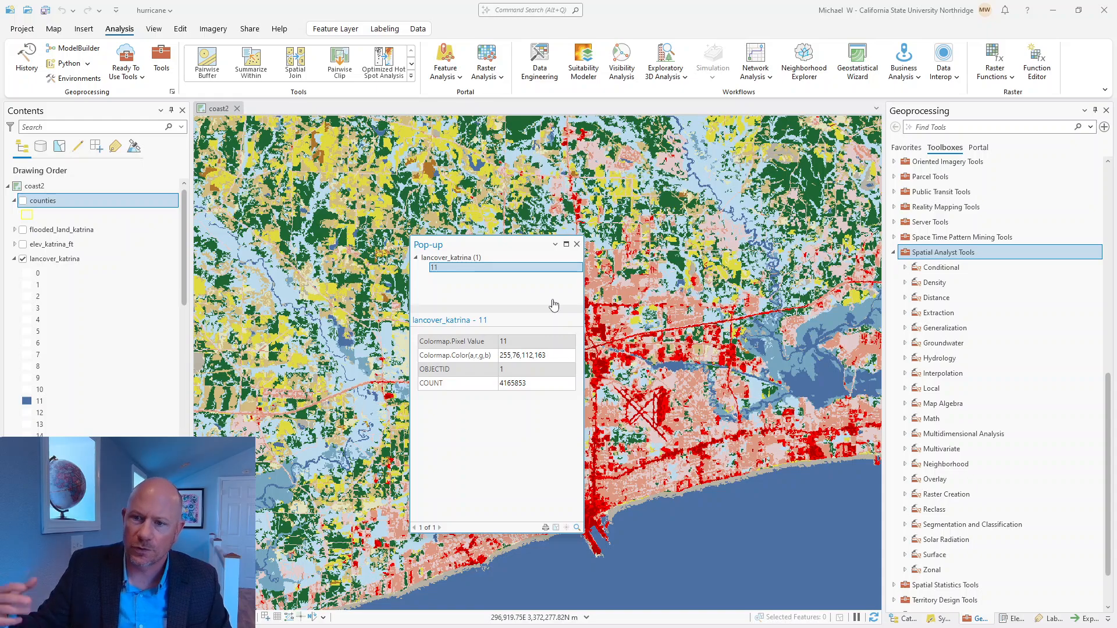
click(576, 244)
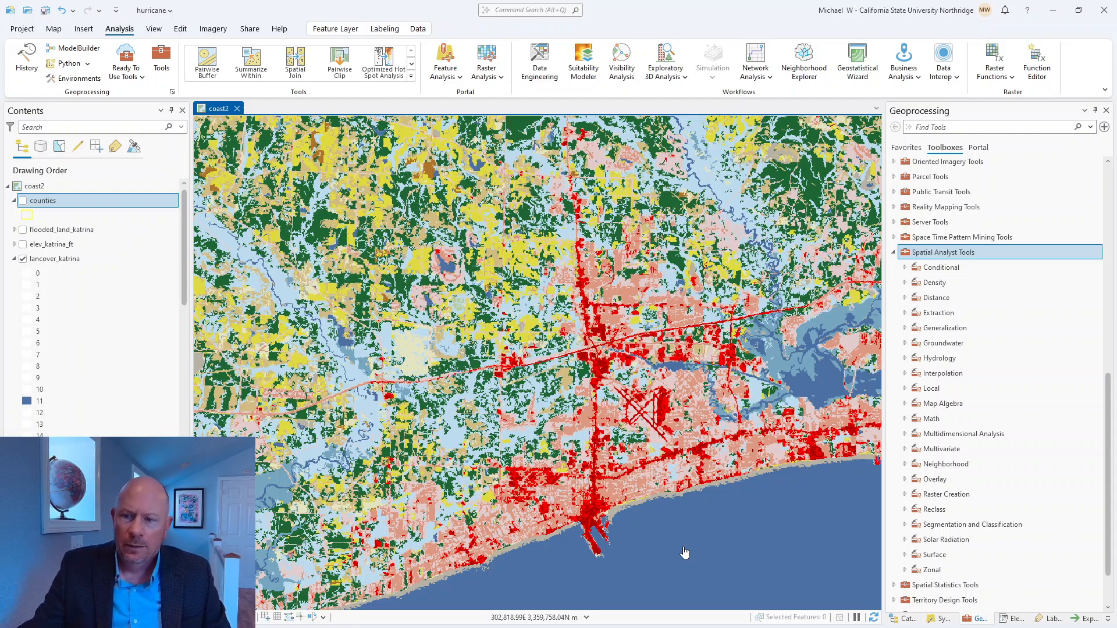
scroll(106, 371, down, 8)
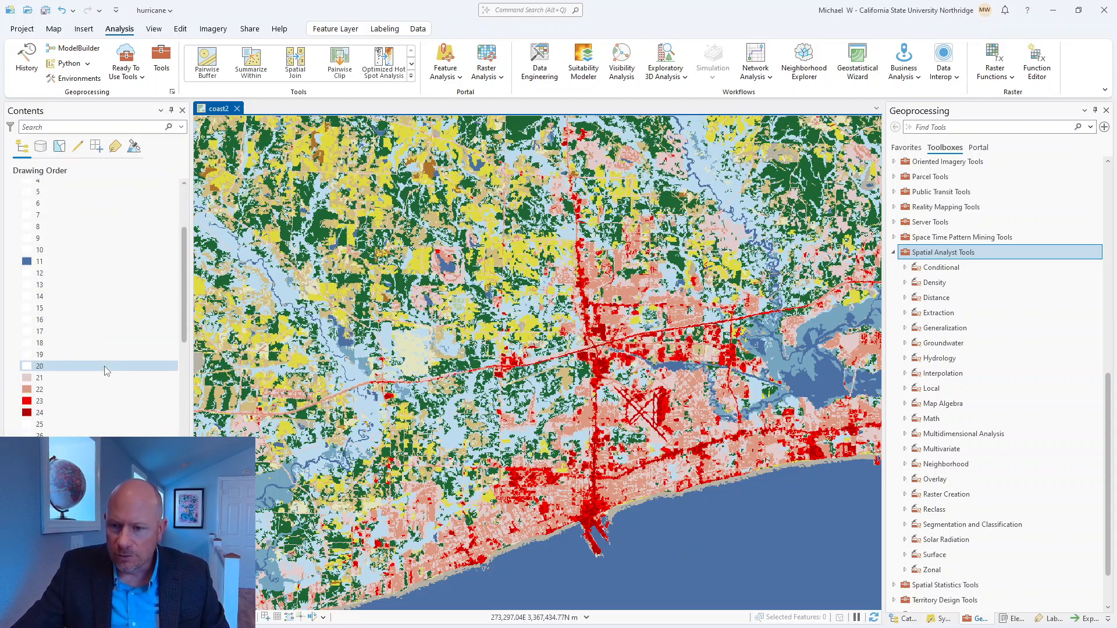
scroll(107, 371, up, 4)
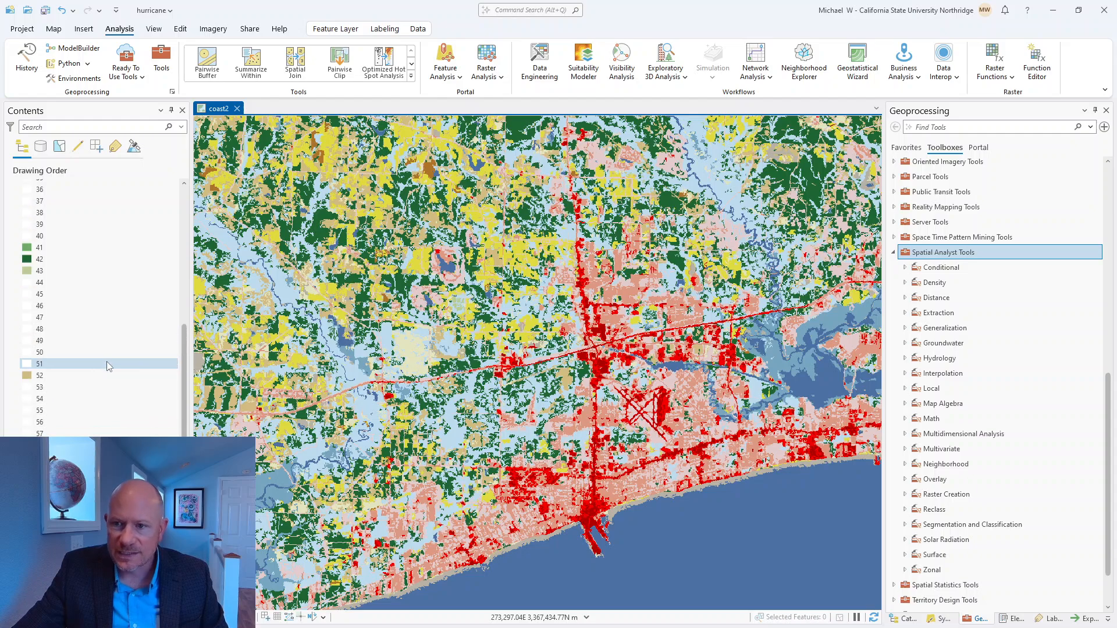
scroll(112, 363, up, 5)
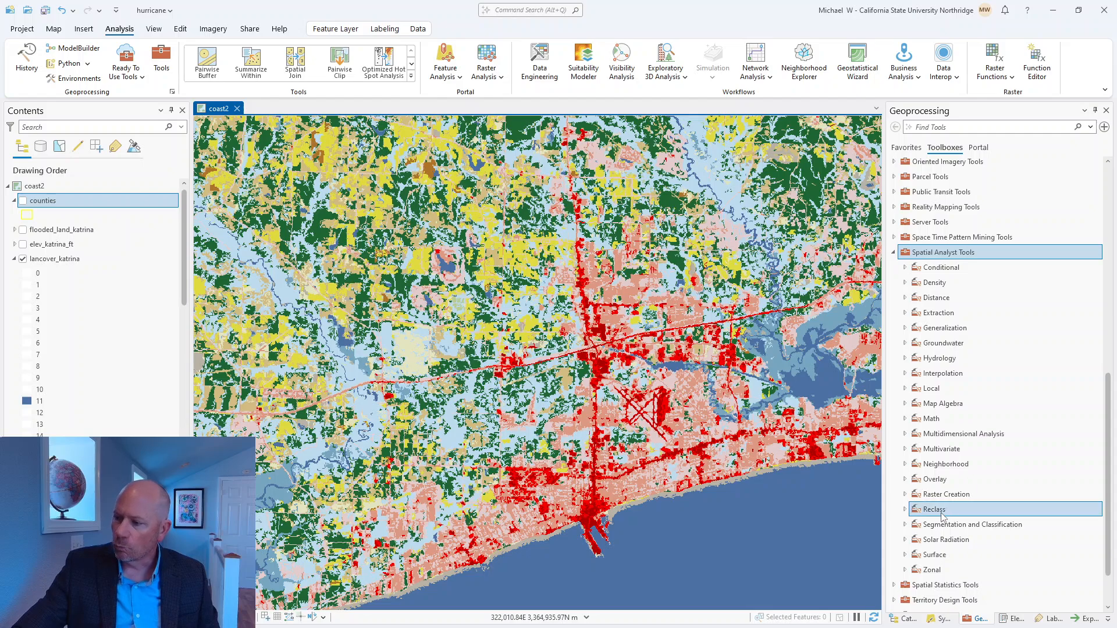
Step: Set up the Spatial Analyst Reclassify tool with lancover_katrina as input, VALUE as reclass field, and its unique values listed
click(905, 510)
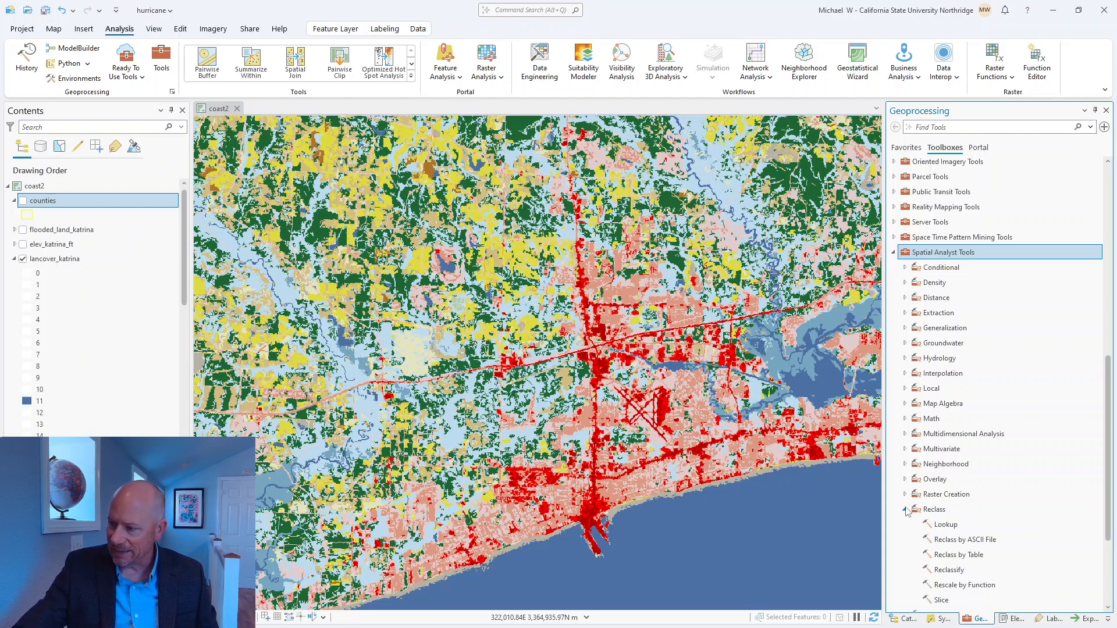
click(950, 571)
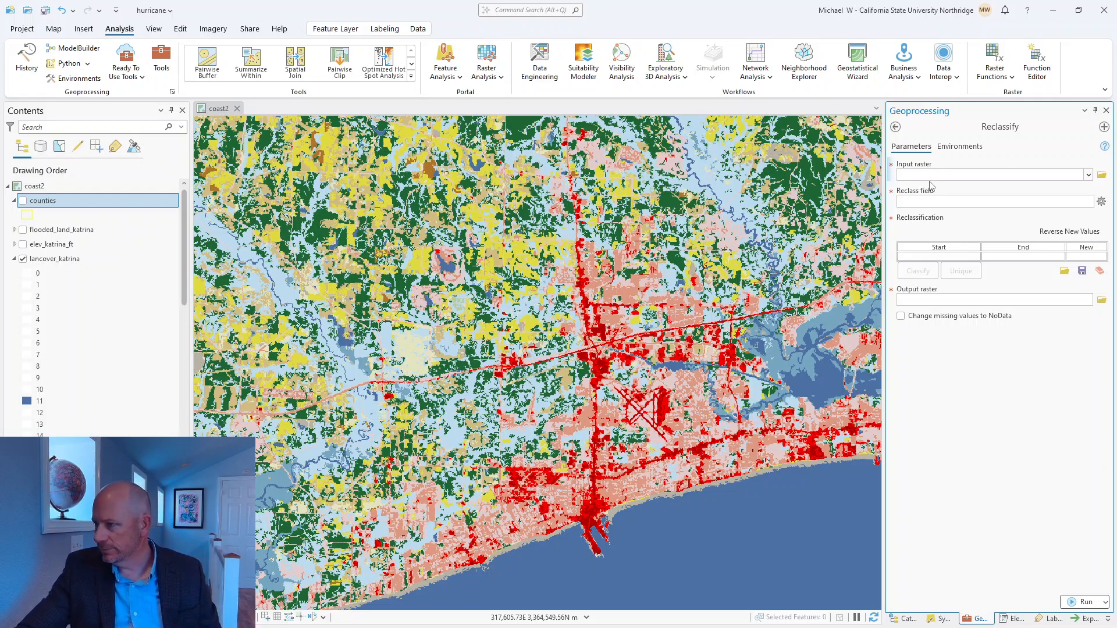
click(1087, 175)
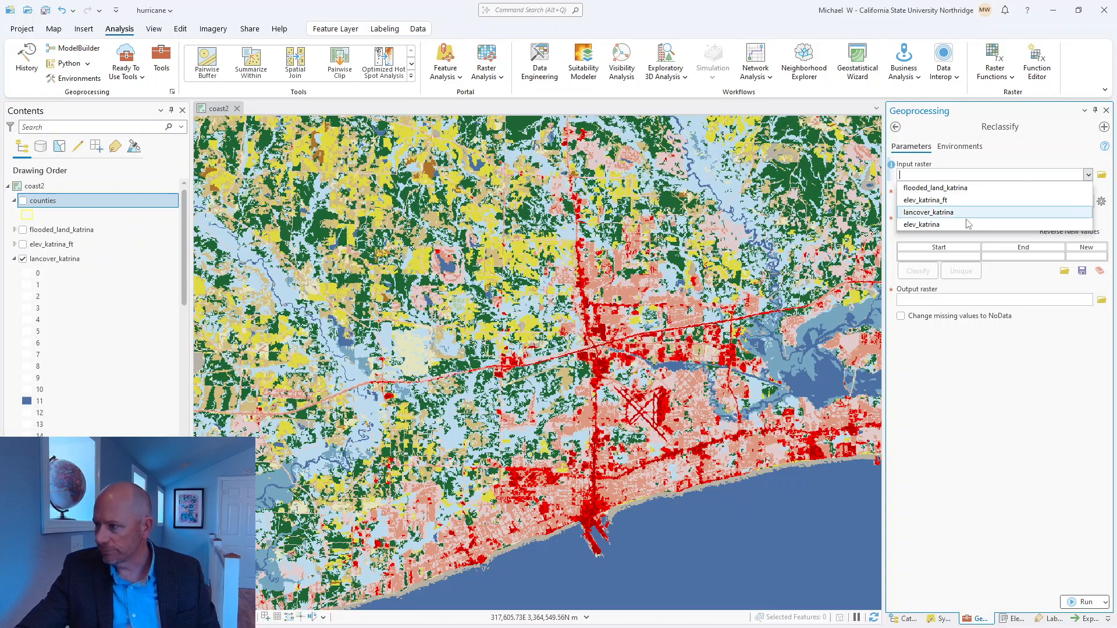
click(920, 213)
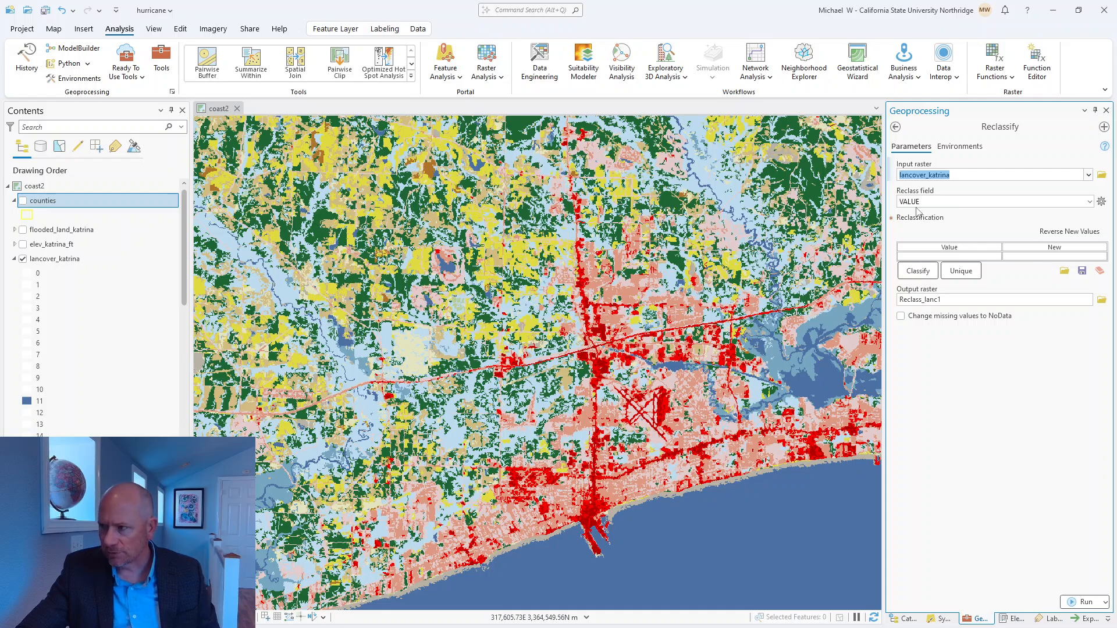
click(959, 279)
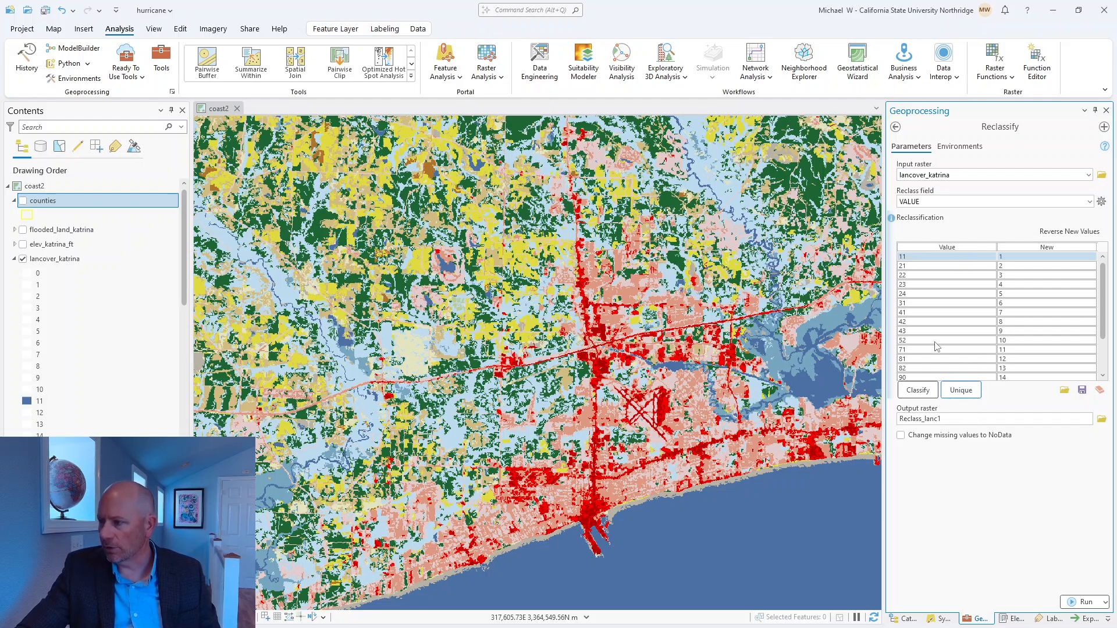
scroll(936, 347, down, 1)
scroll(965, 343, up, 1)
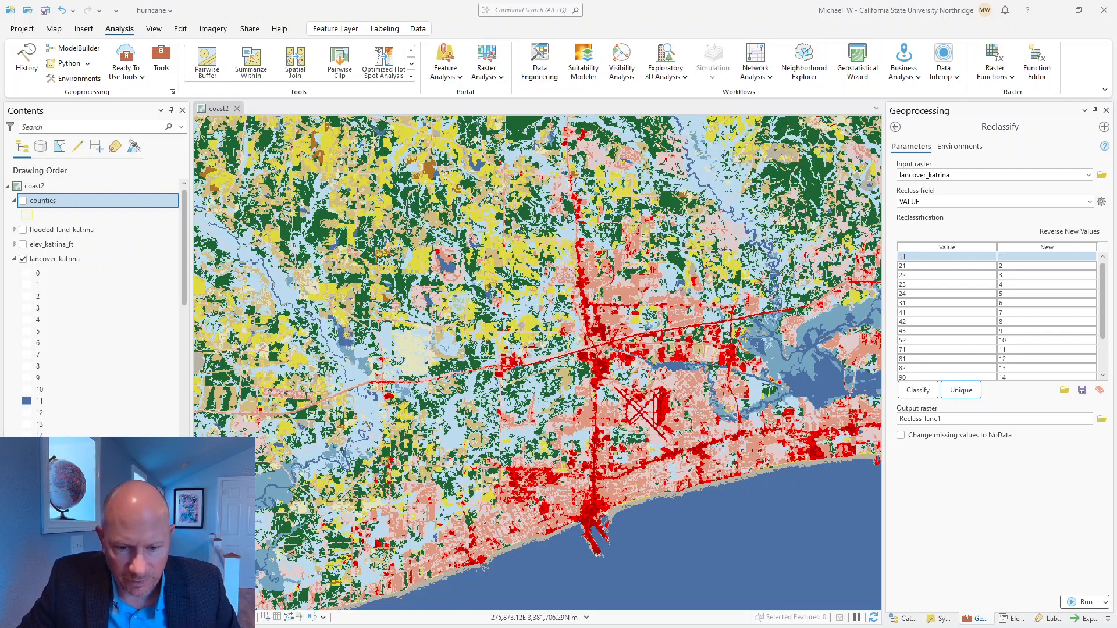
Step: Switch to the PDF instructions in Acrobat and consult the table of original and reclassified land cover values
key(alt+Tab)
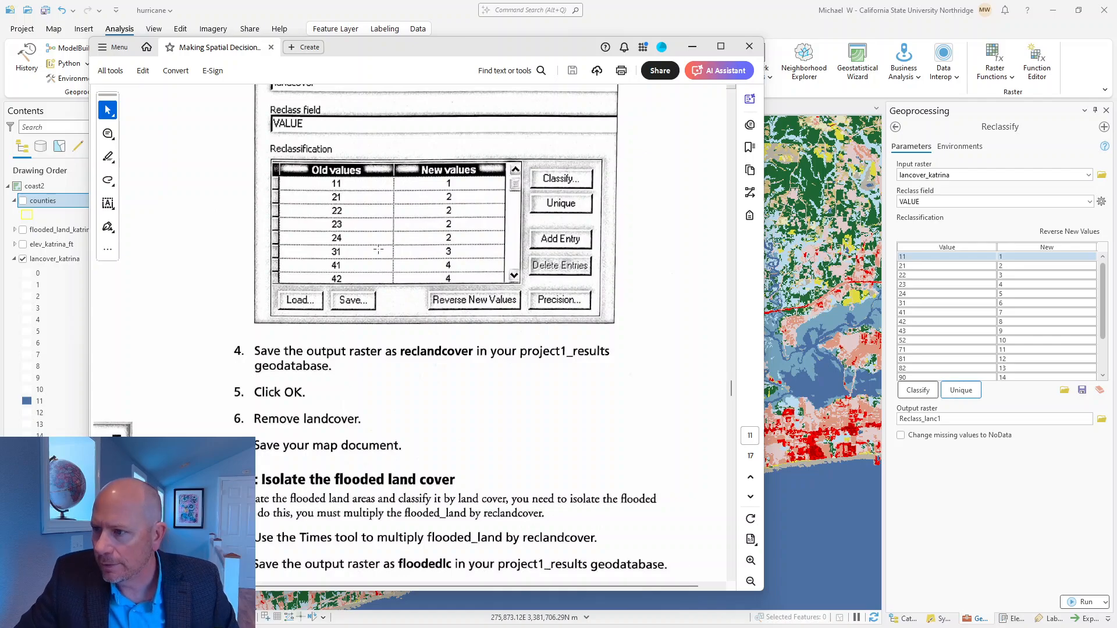
scroll(453, 266, up, 3)
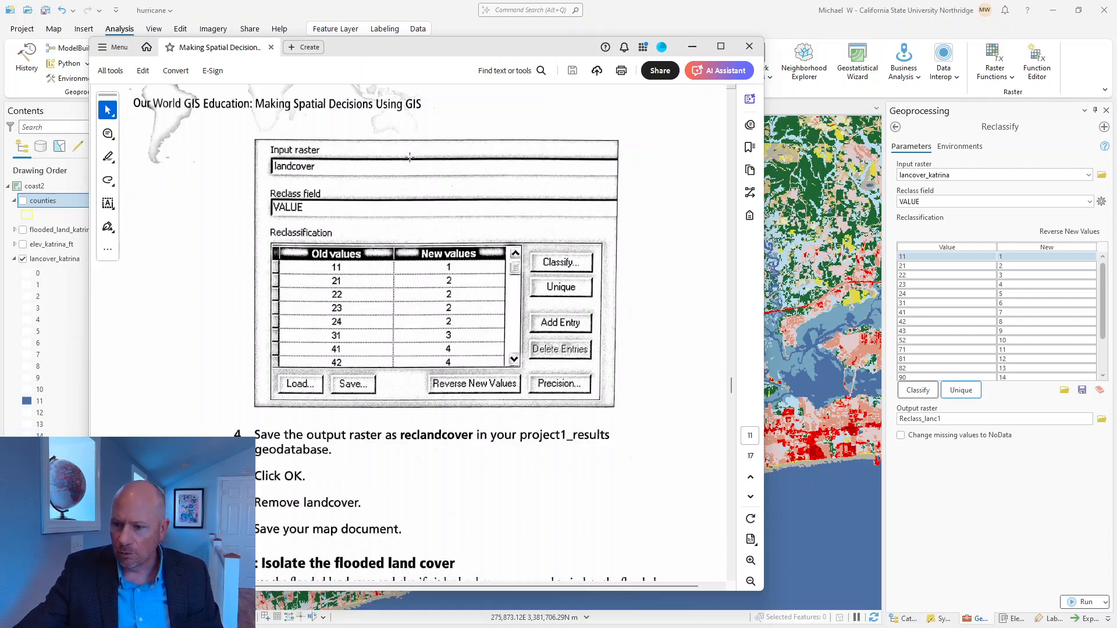
scroll(442, 239, up, 3)
scroll(442, 239, up, 10)
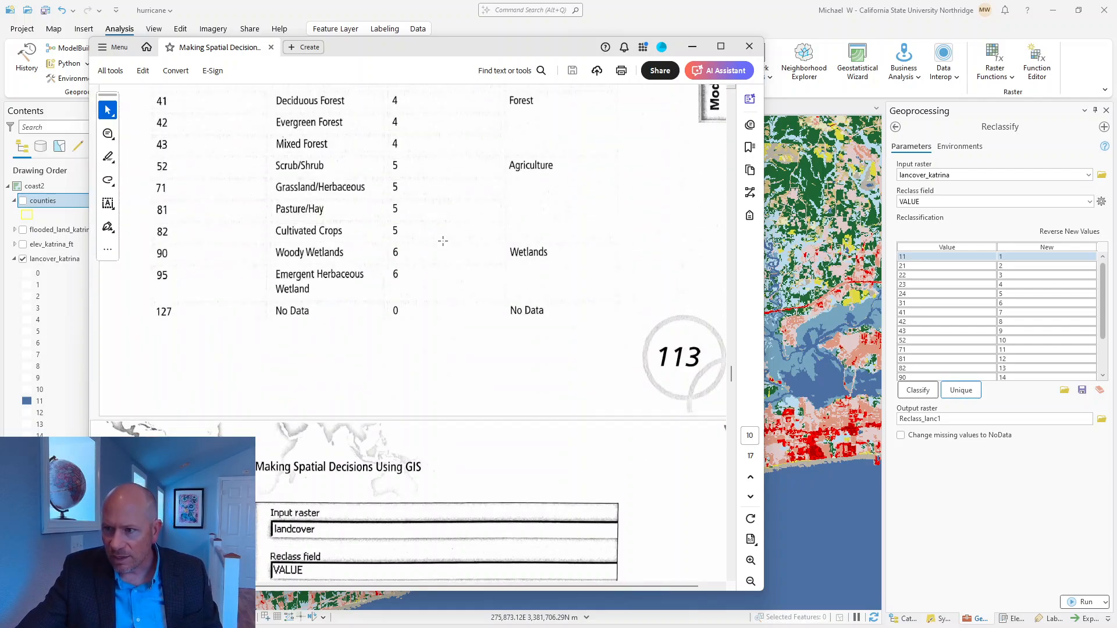
scroll(375, 236, up, 1)
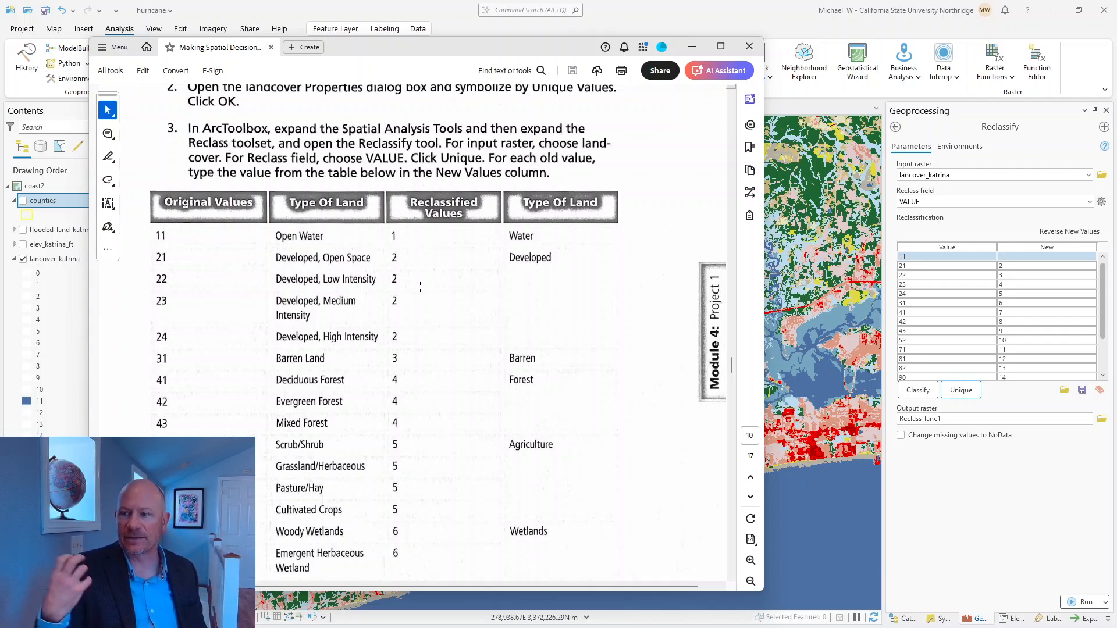
Step: In the Reclassify table, set the new value of classes 22, 23 and 24 to 2 and of class 31 to 3
click(1002, 278)
click(1002, 276)
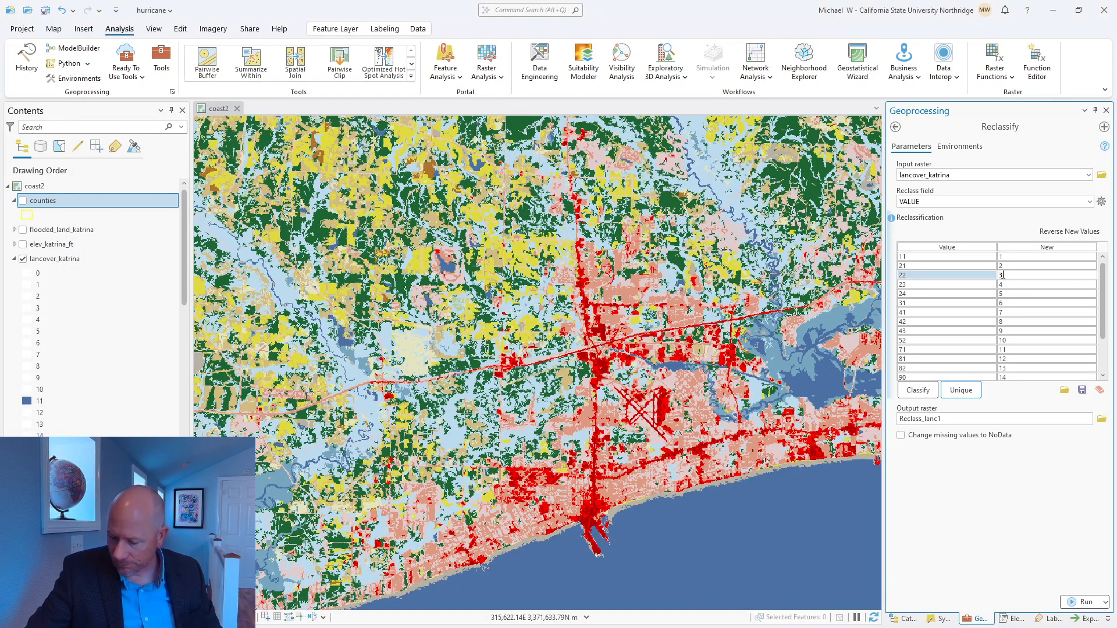
key(BackSpace)
text(2)
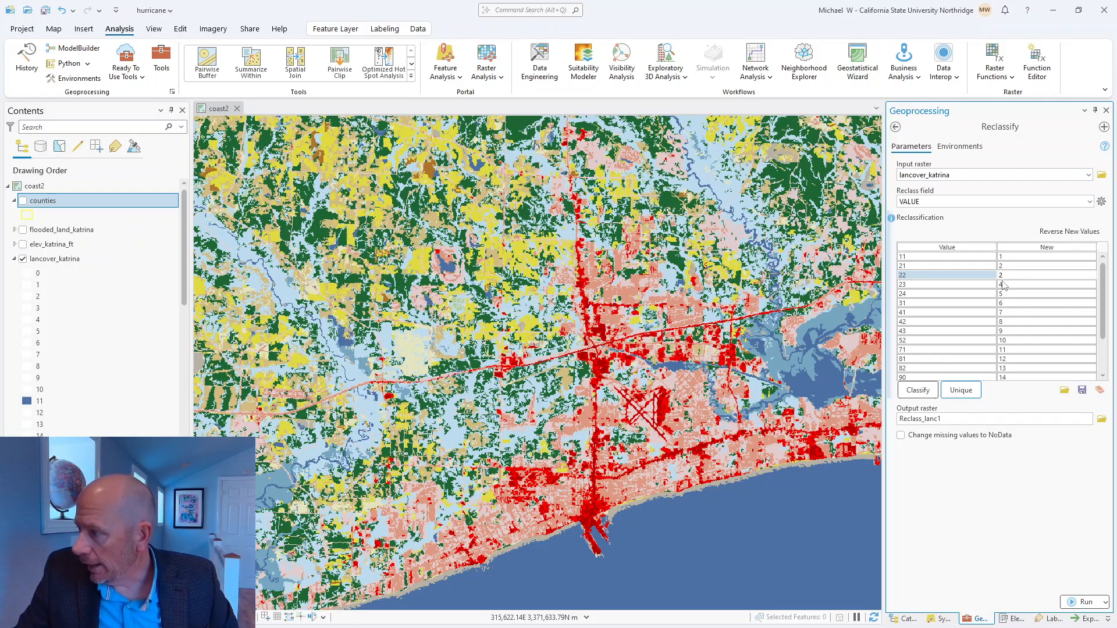
click(1005, 285)
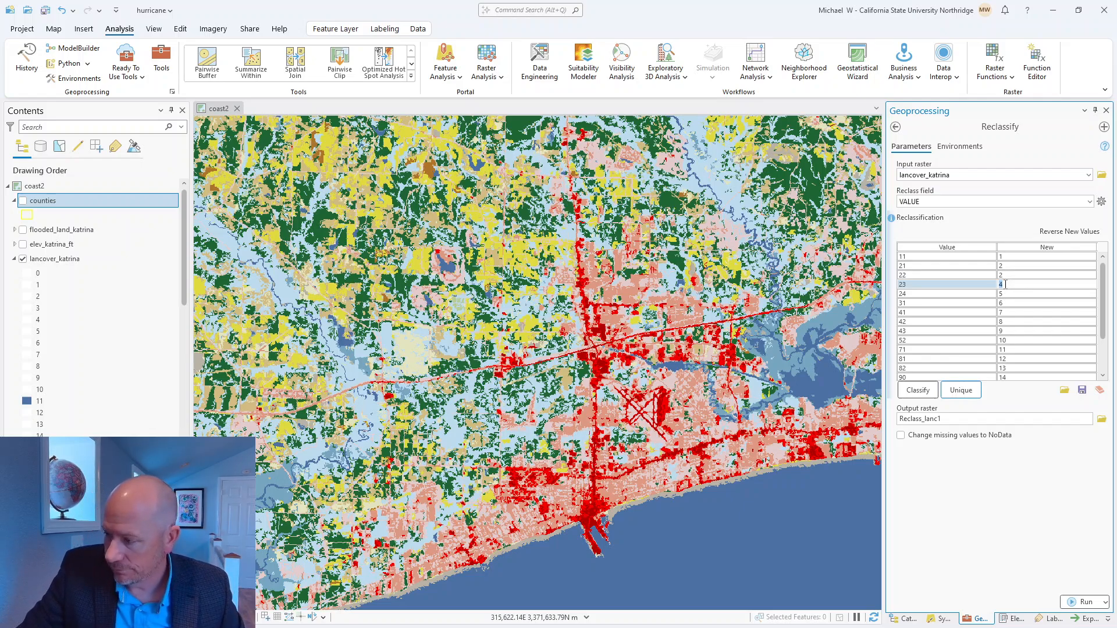
text(2)
click(1003, 295)
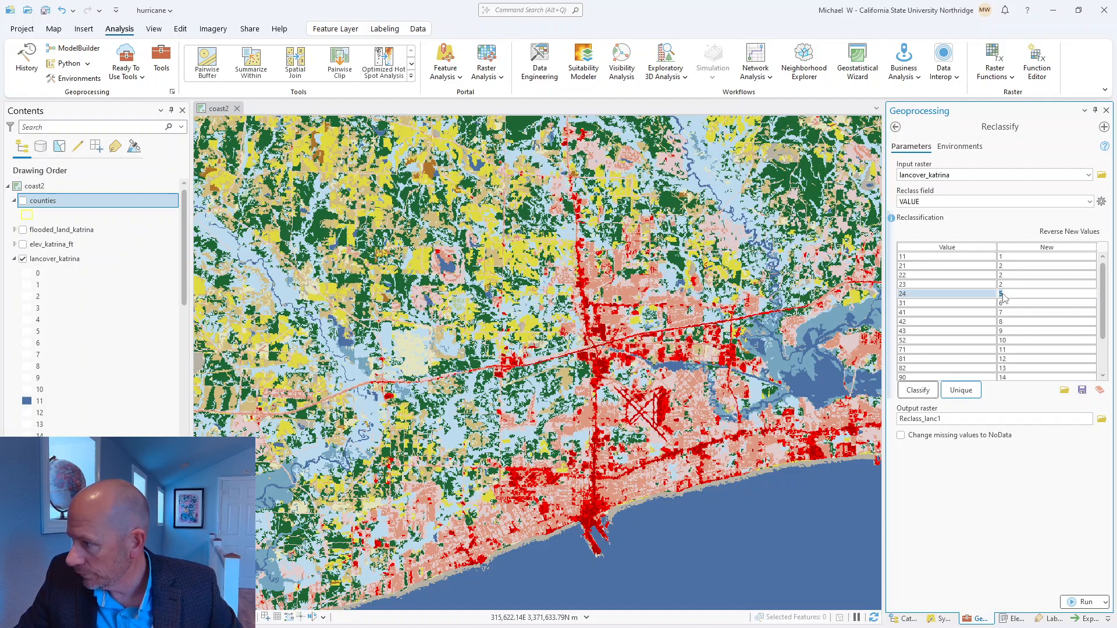
text(2)
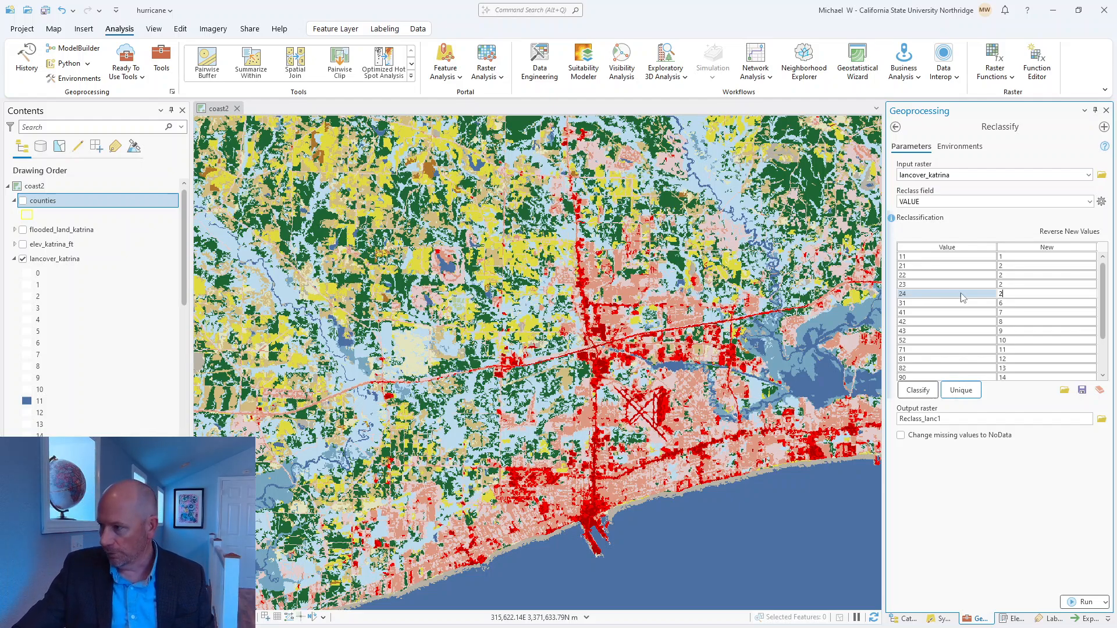
click(1009, 303)
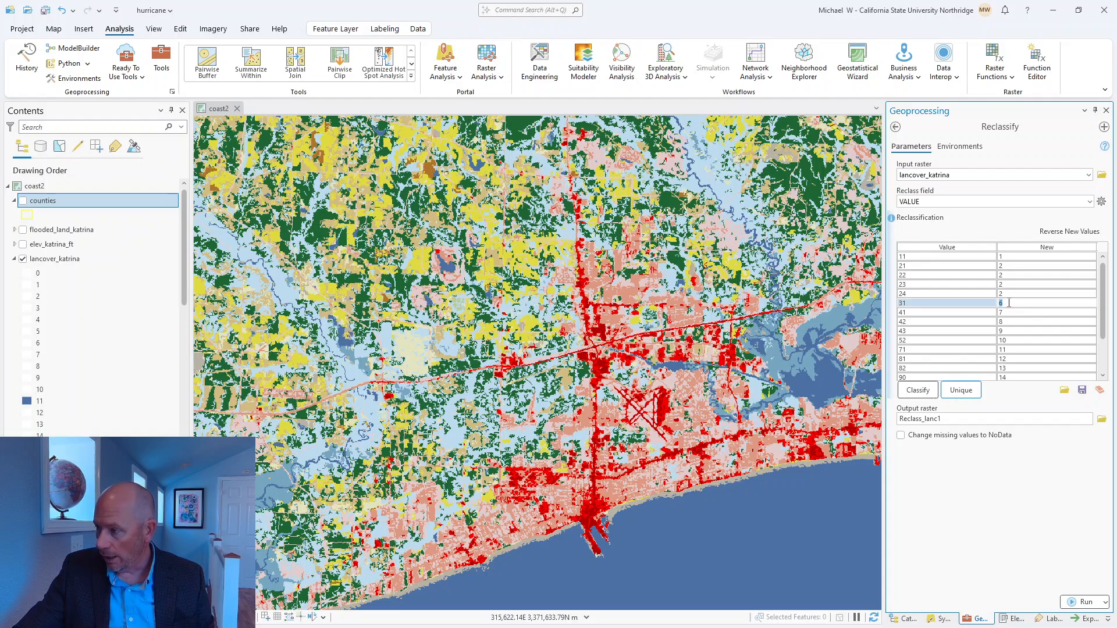
text(3)
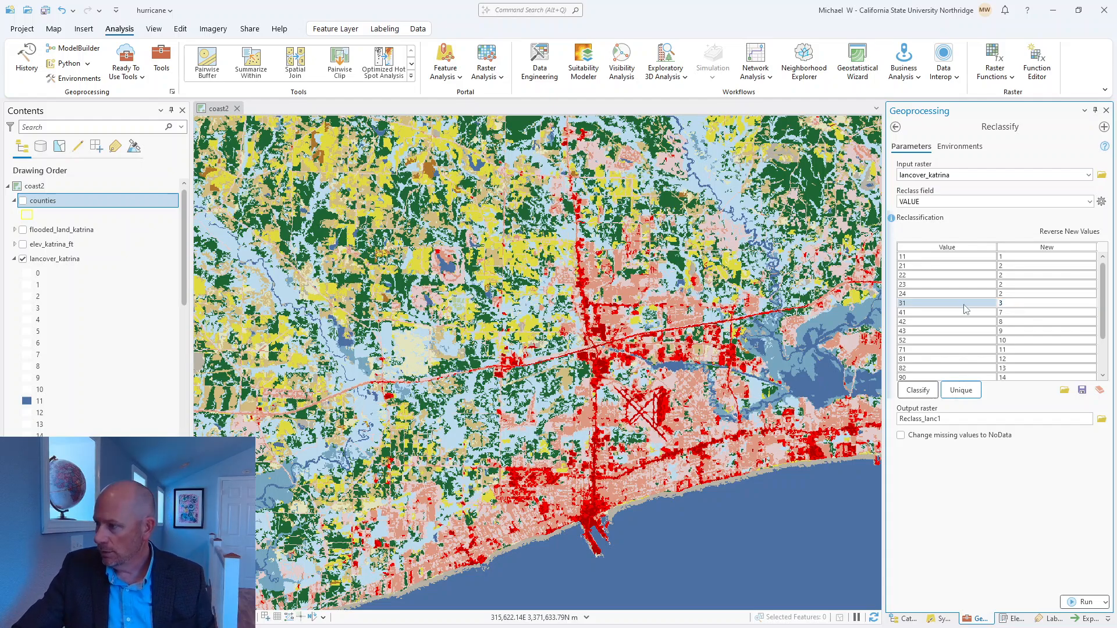
Step: Check the PDF's reclassification table again and set the new value of forest classes 41, 42 and 43 to 4
click(1009, 317)
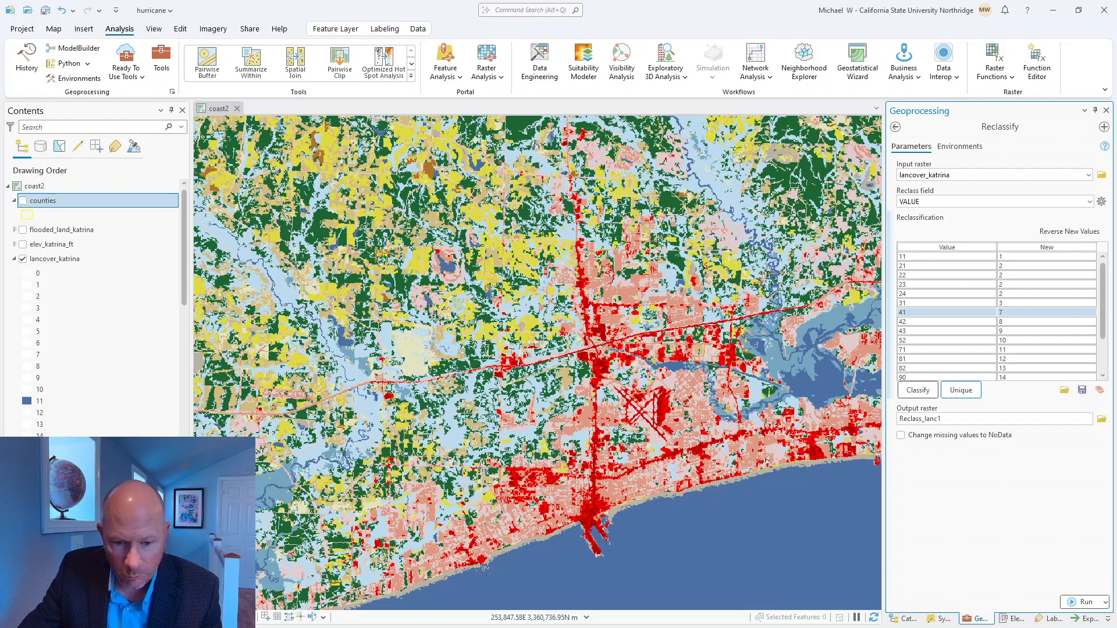
key(alt+Tab)
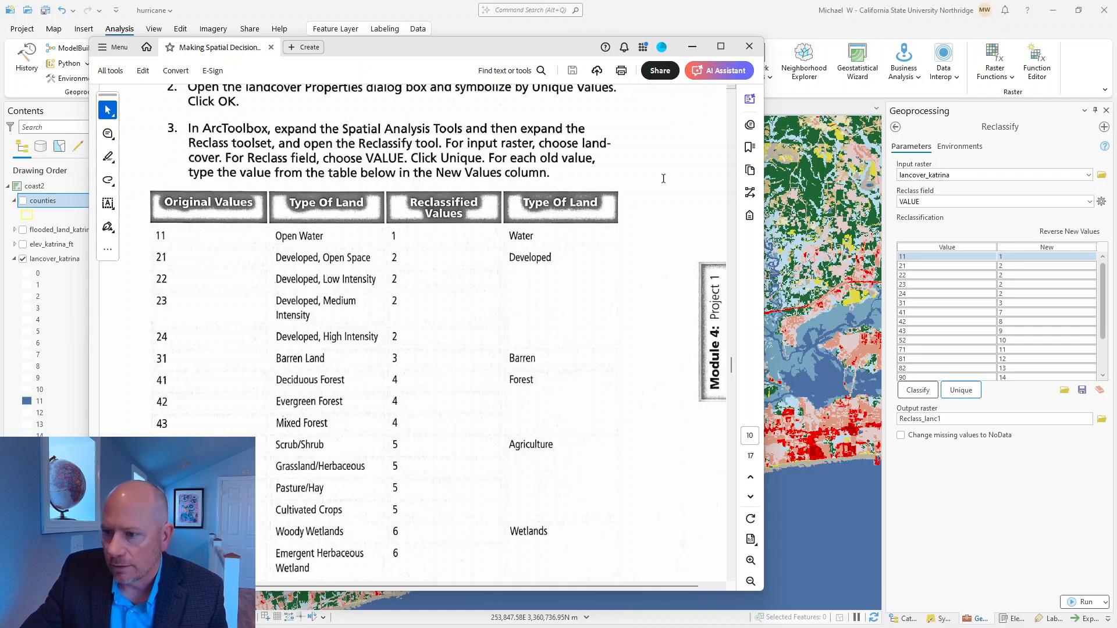
click(715, 26)
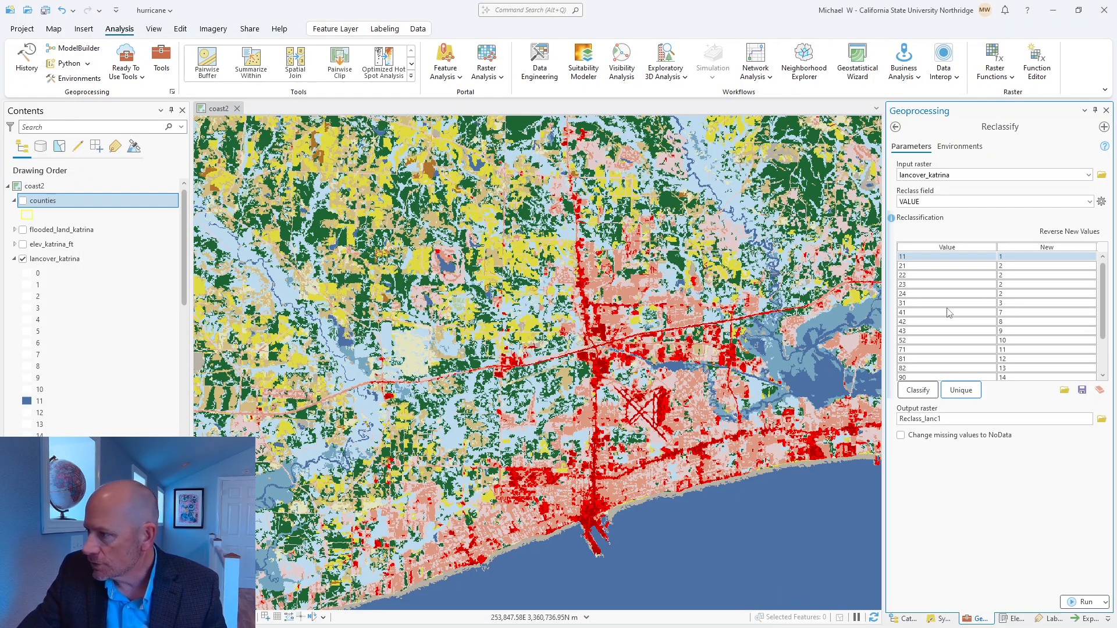
click(1003, 315)
click(1002, 313)
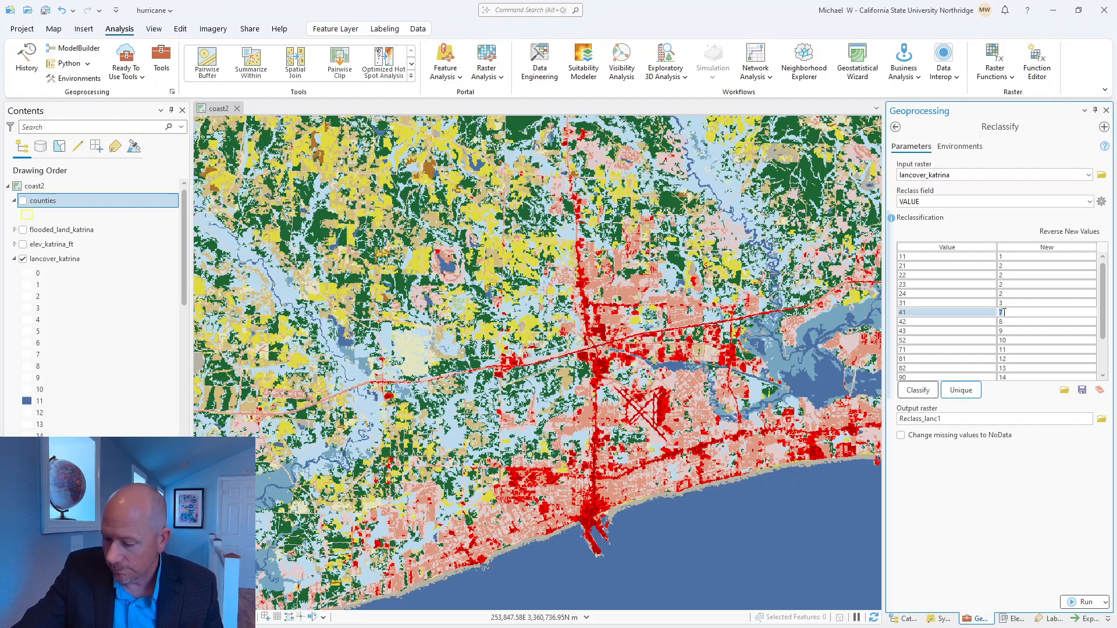
text(4)
click(1002, 323)
click(1002, 323)
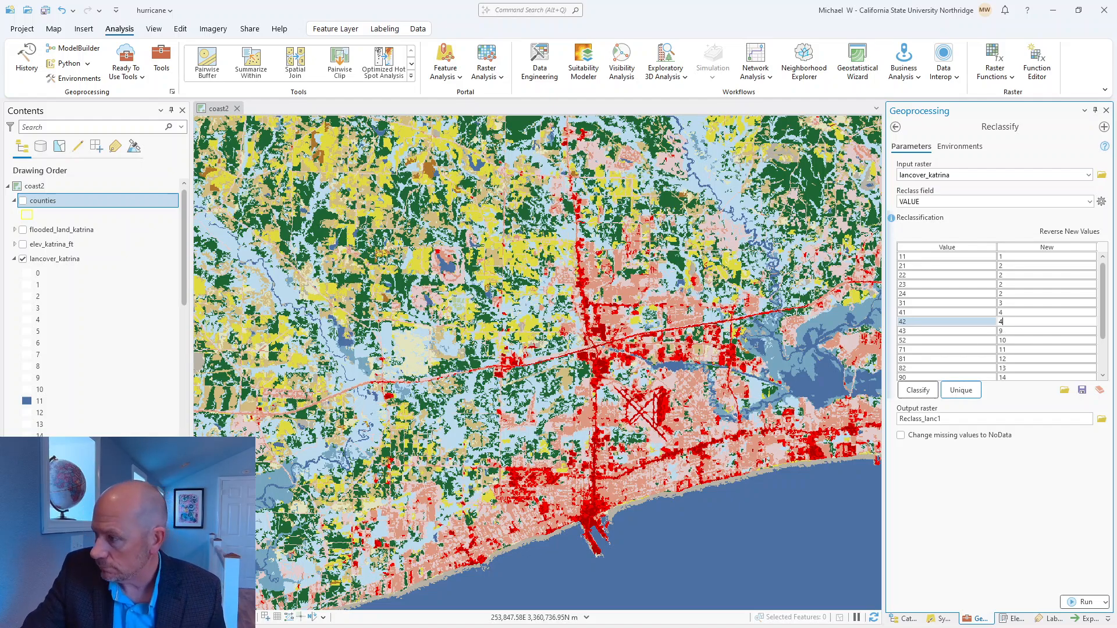
text(4)
click(1001, 331)
click(1002, 331)
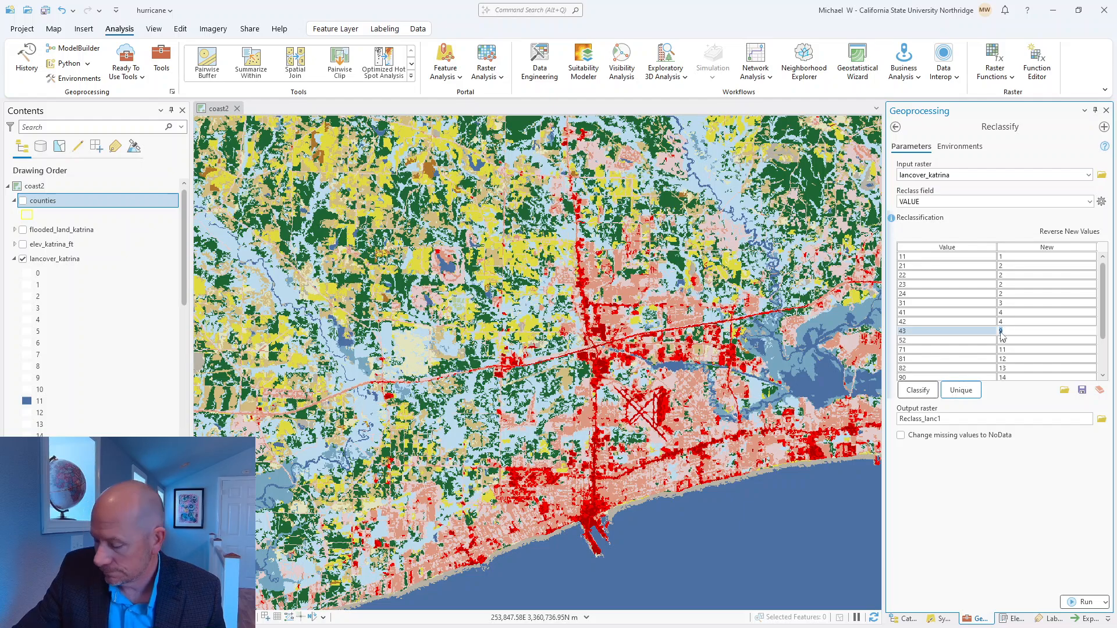
text(4)
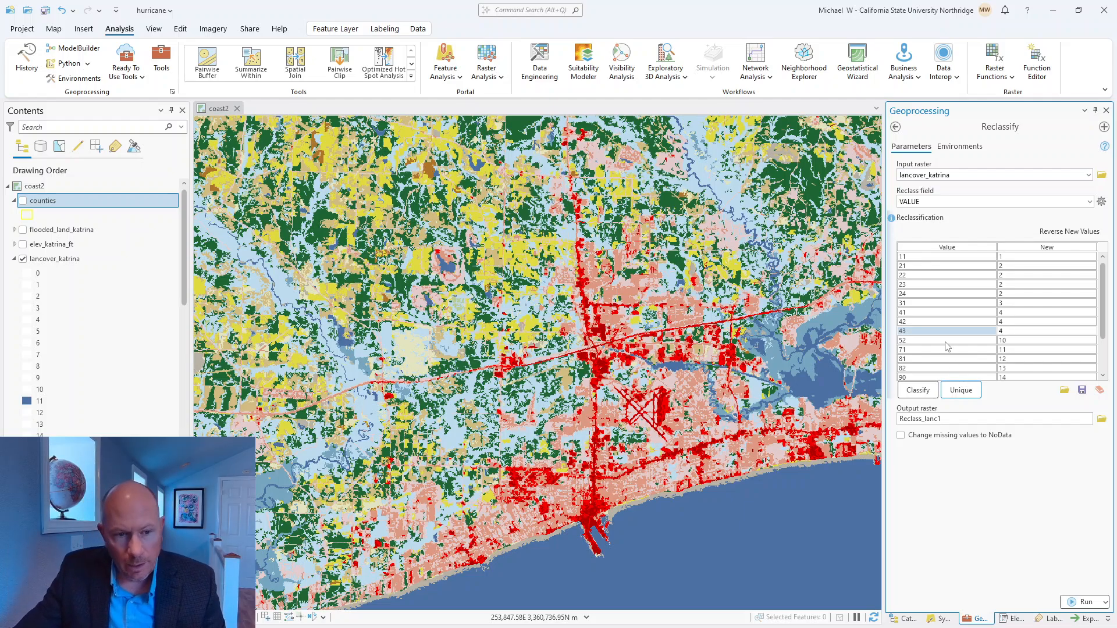
Step: In the Reclassify table, set the new value of classes 52, 71, 81 and 82 to 5
click(1012, 340)
click(1012, 339)
text(5)
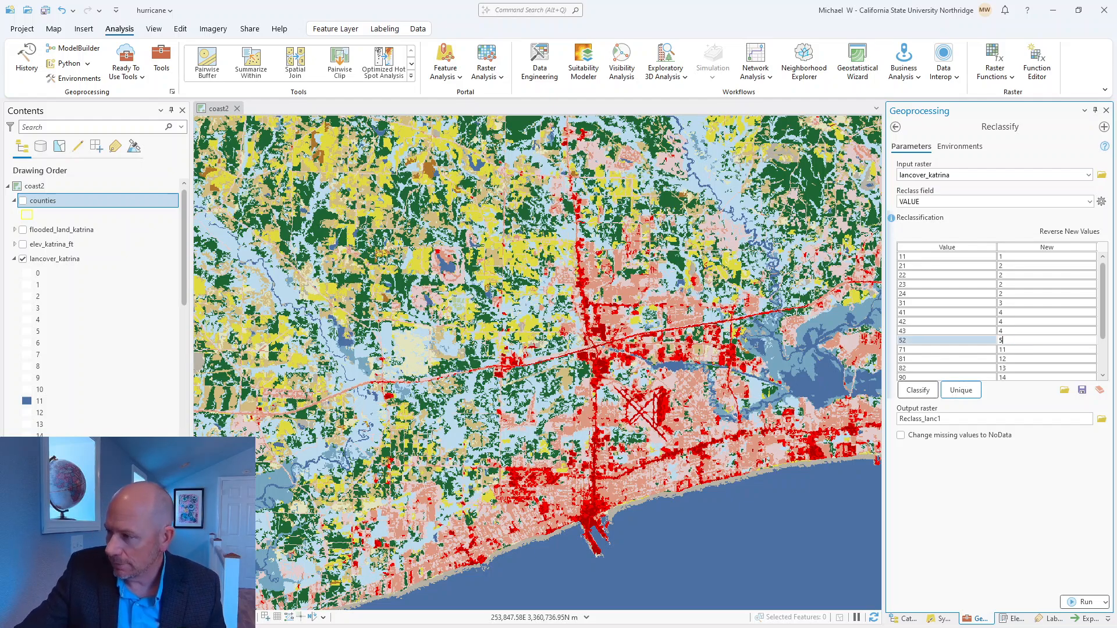
click(1004, 349)
click(1003, 349)
double_click(1003, 349)
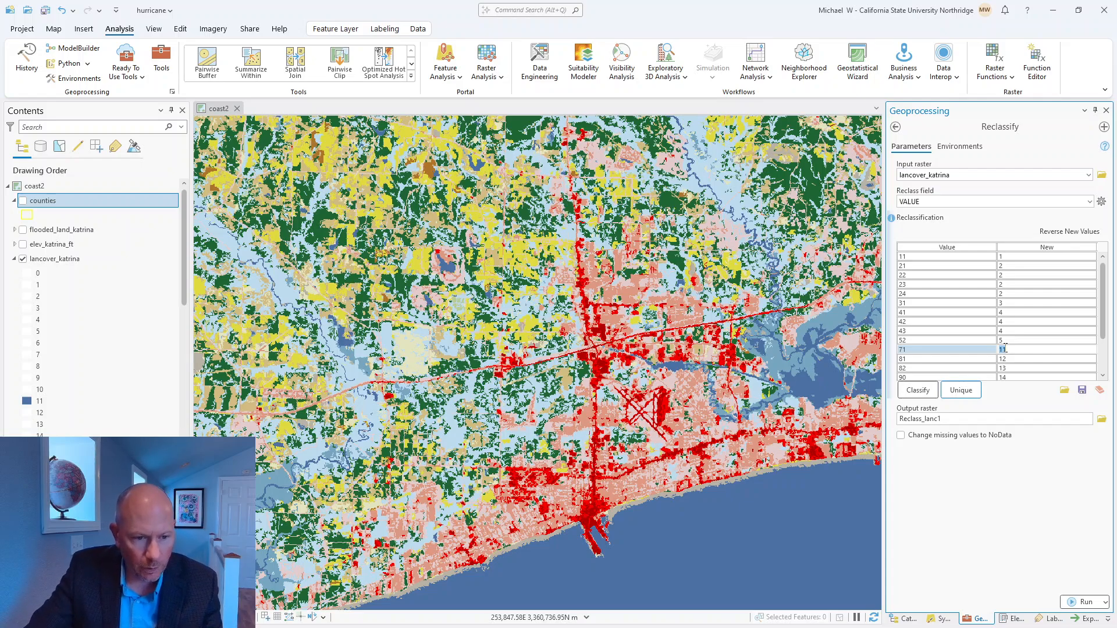
text(5)
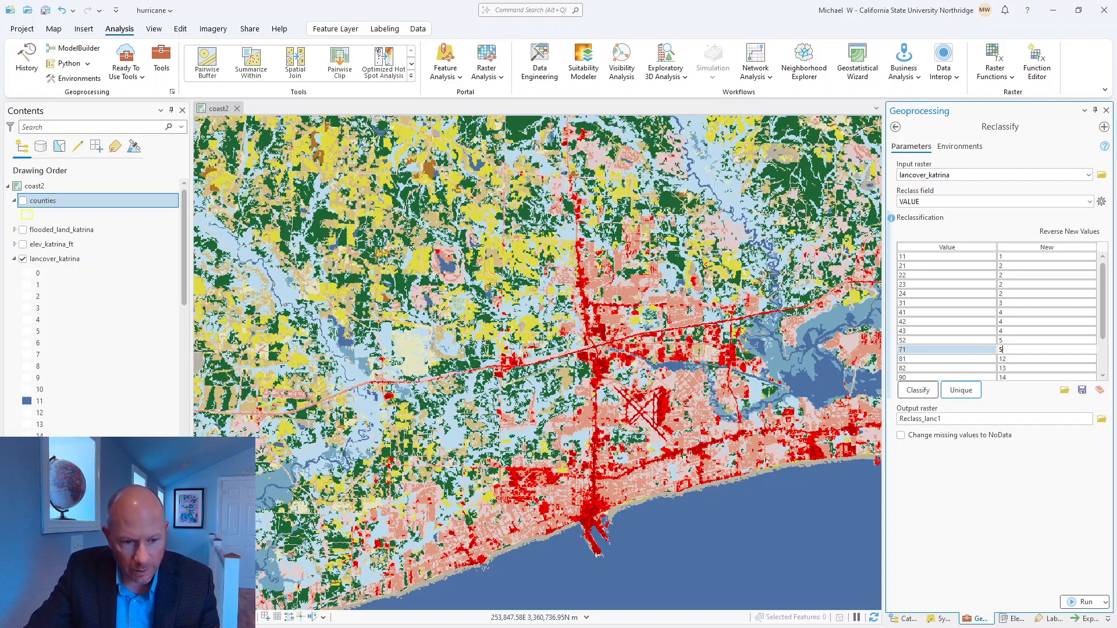
double_click(1012, 359)
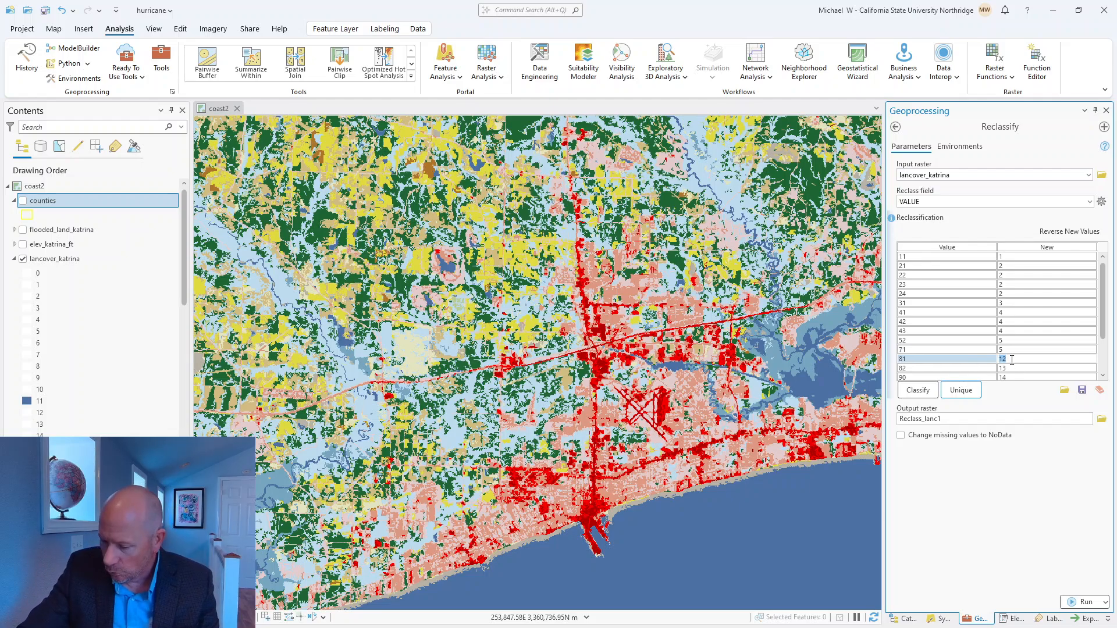
text(5)
double_click(1011, 369)
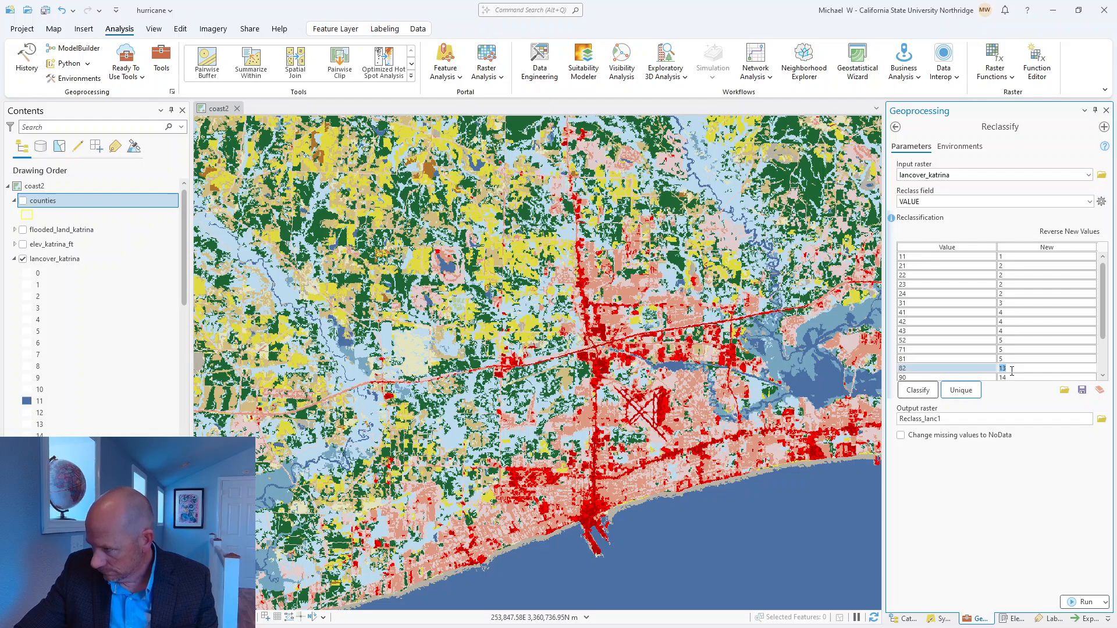
text(5)
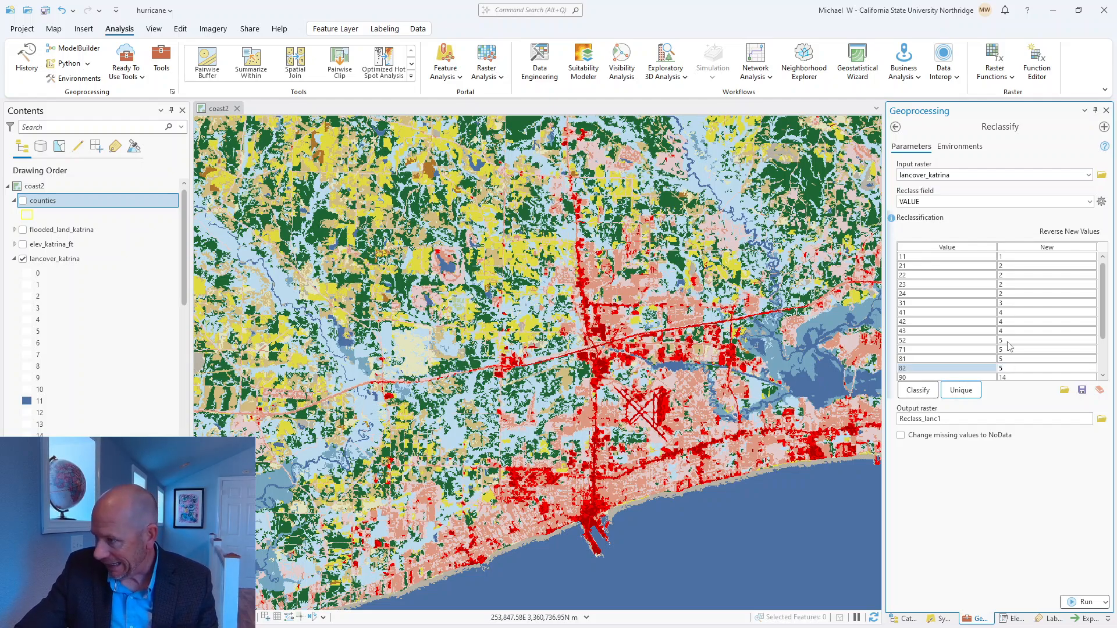
Step: Set the new value of classes 90 and 95 to 6 and try 0 for class 127
scroll(1012, 349, down, 2)
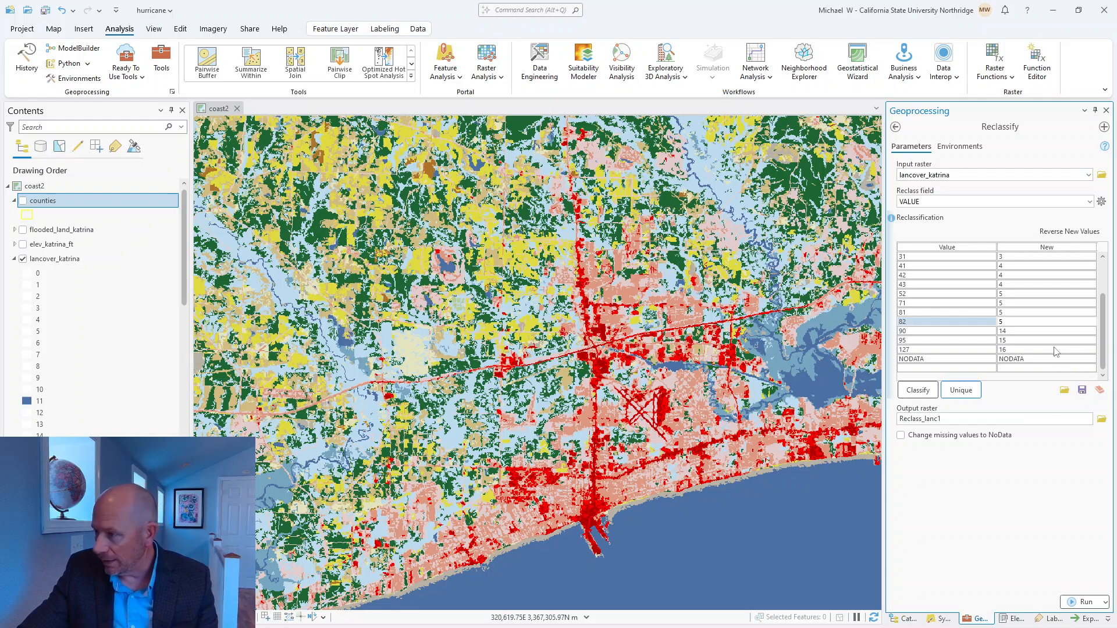
click(1009, 331)
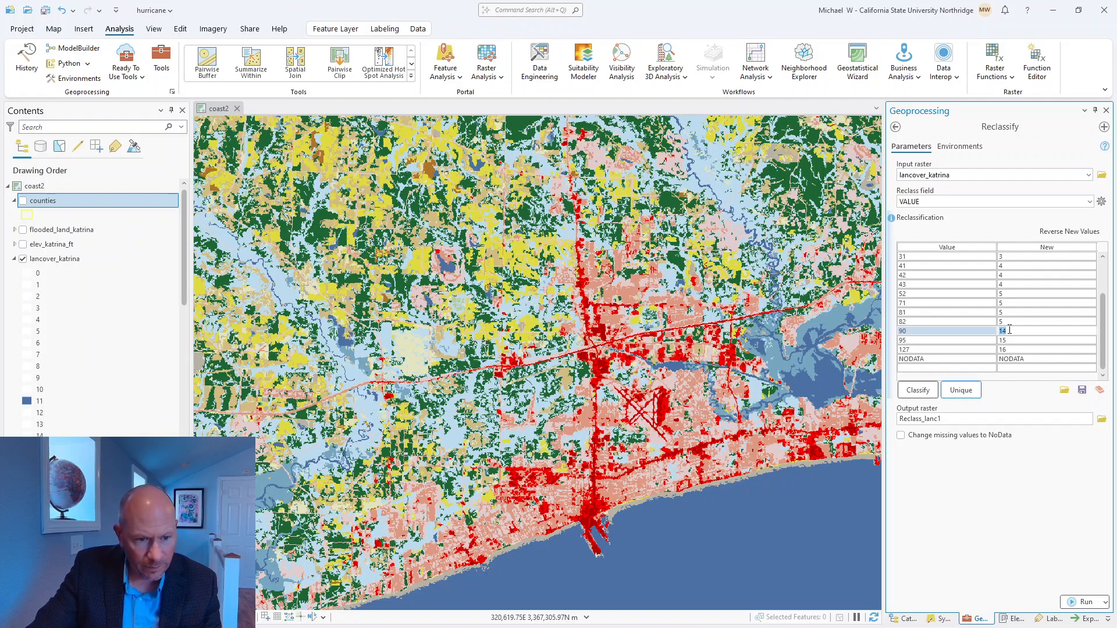
text(6)
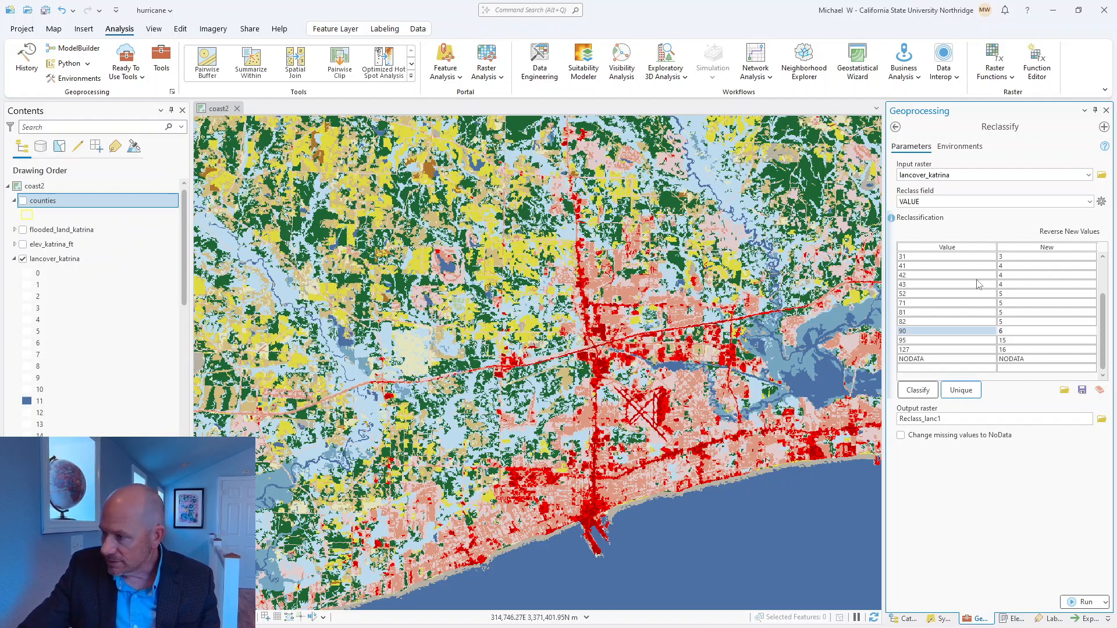
click(1010, 340)
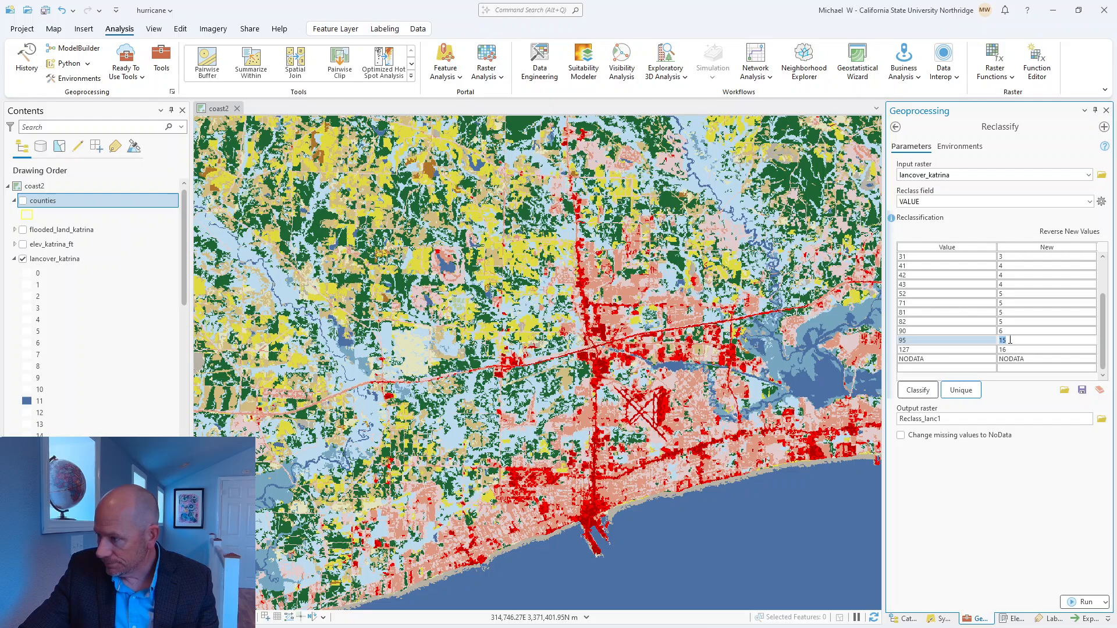
text(6)
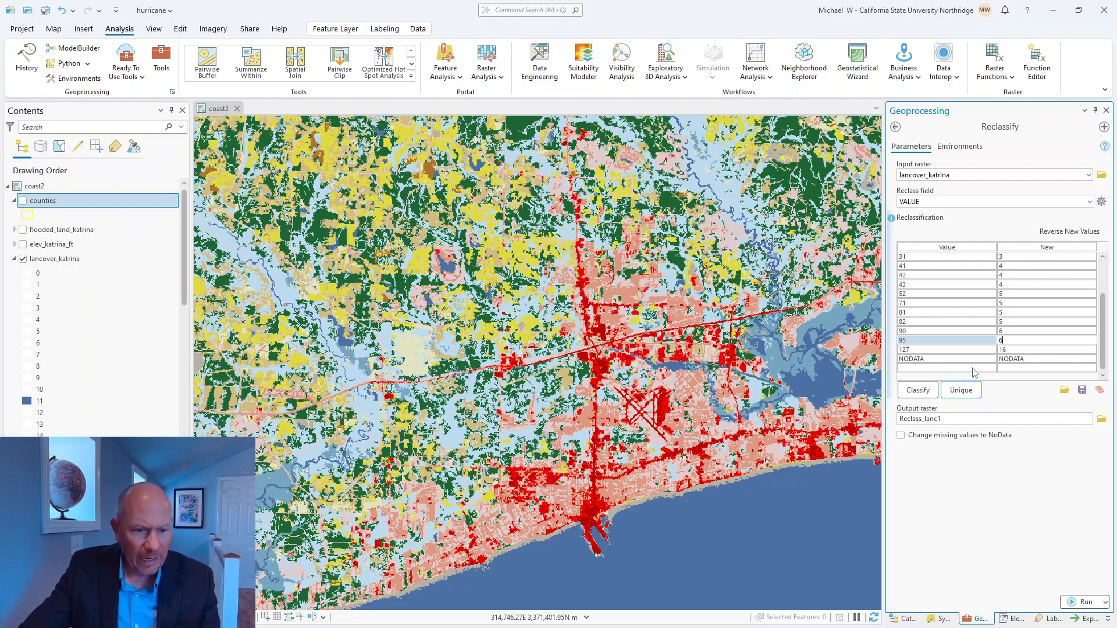
click(1010, 350)
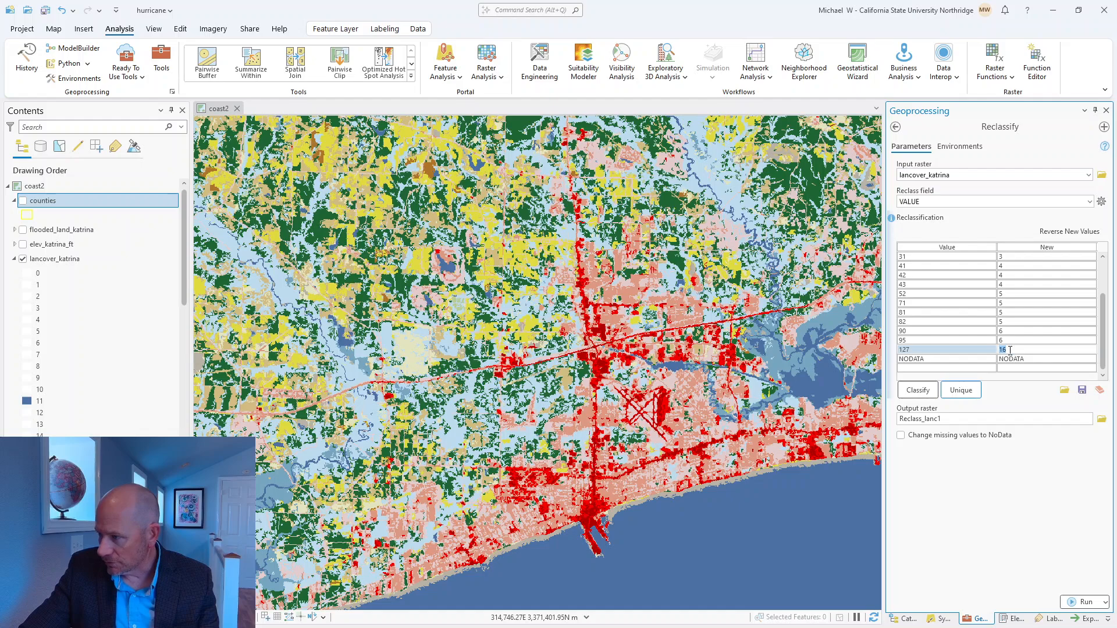
text(0)
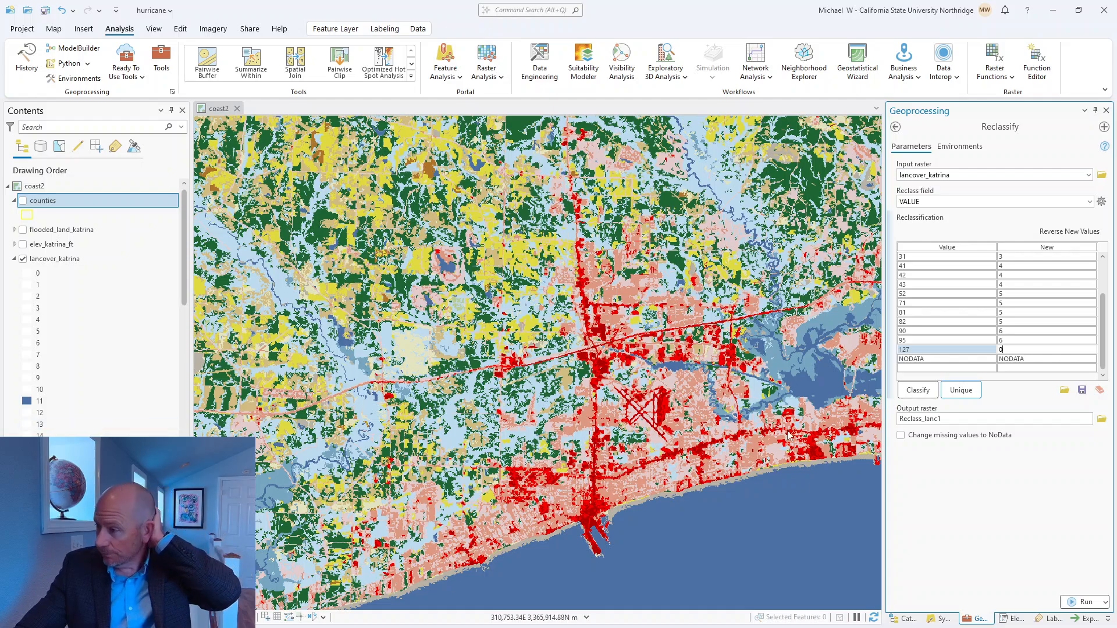
Step: Name the output raster reclass_land_katrina, keeping it in hurricane.gdb, and run the Reclassify tool
click(937, 418)
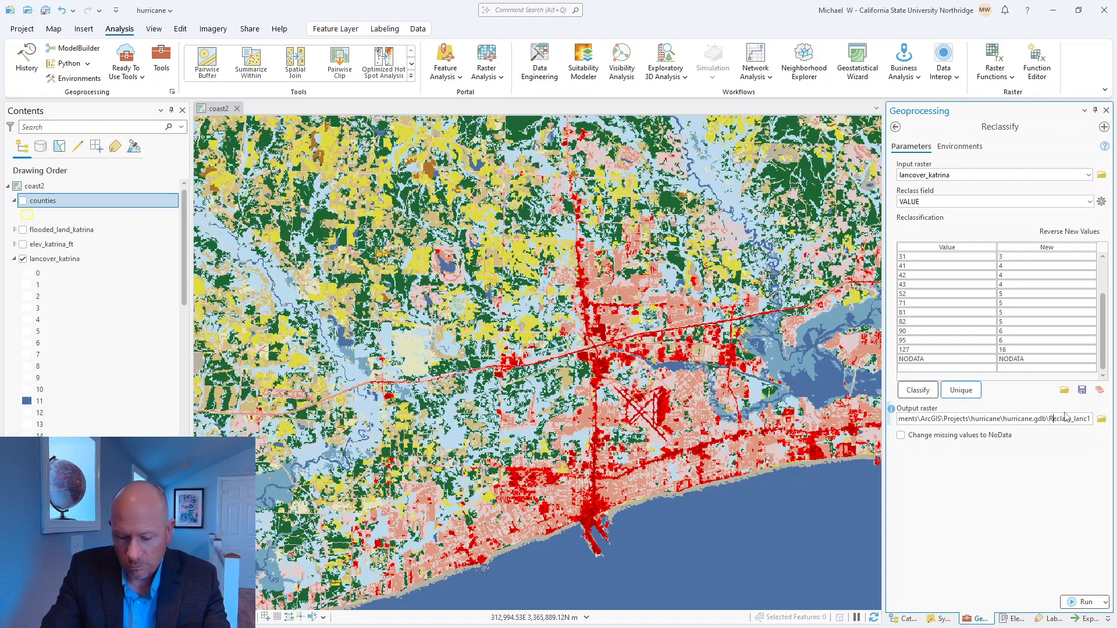
key(BackSpace)
text(r)
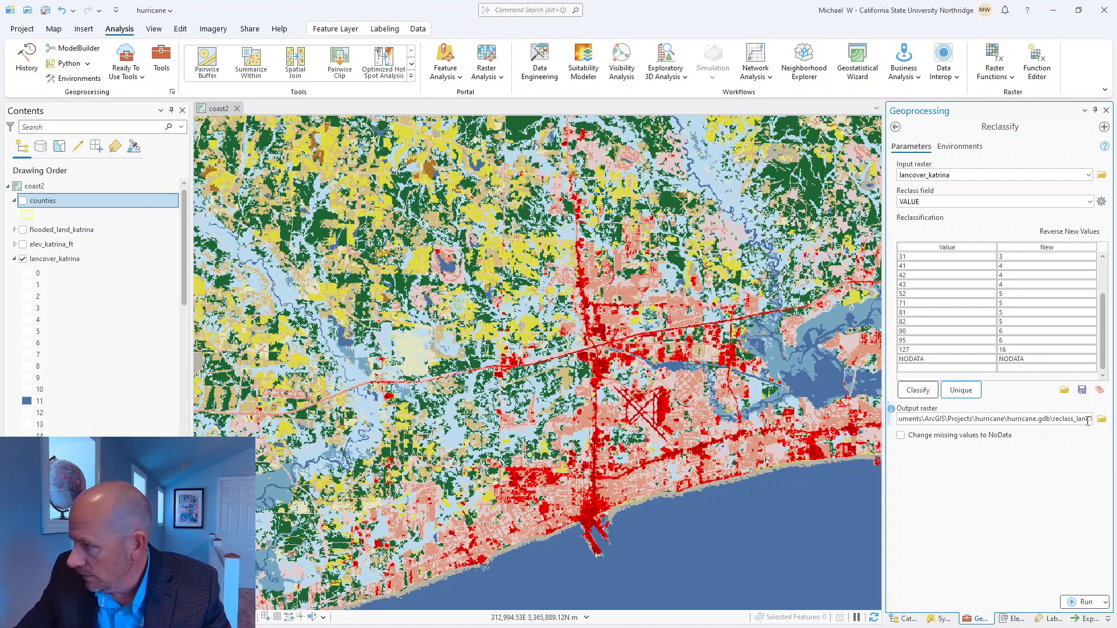
key(Delete)
key(Delete)
text(d)
click(1018, 504)
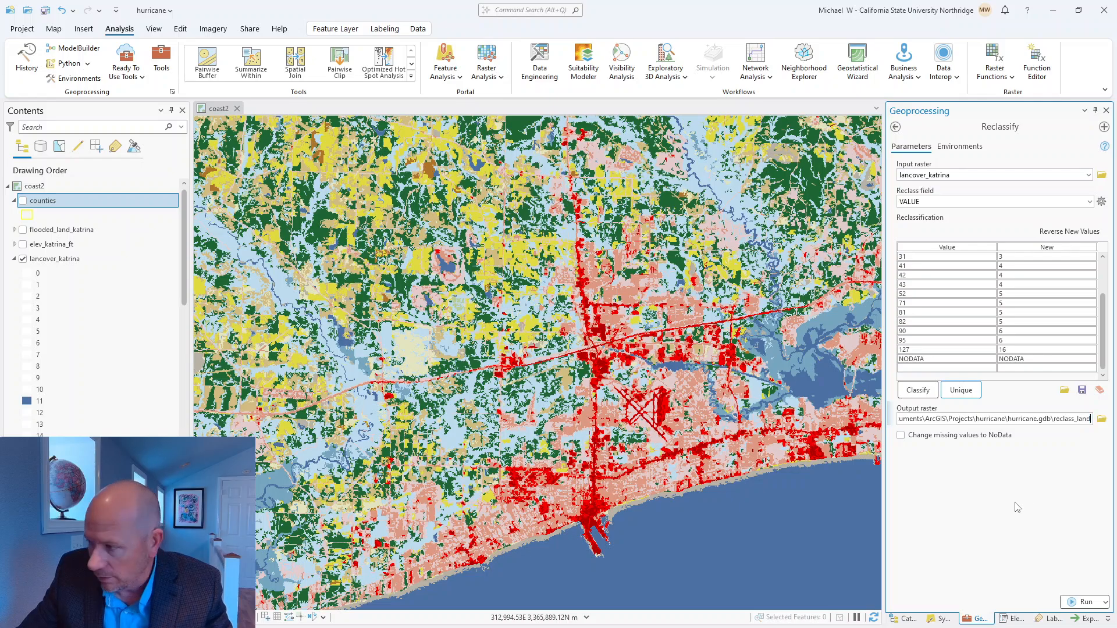
text(_)
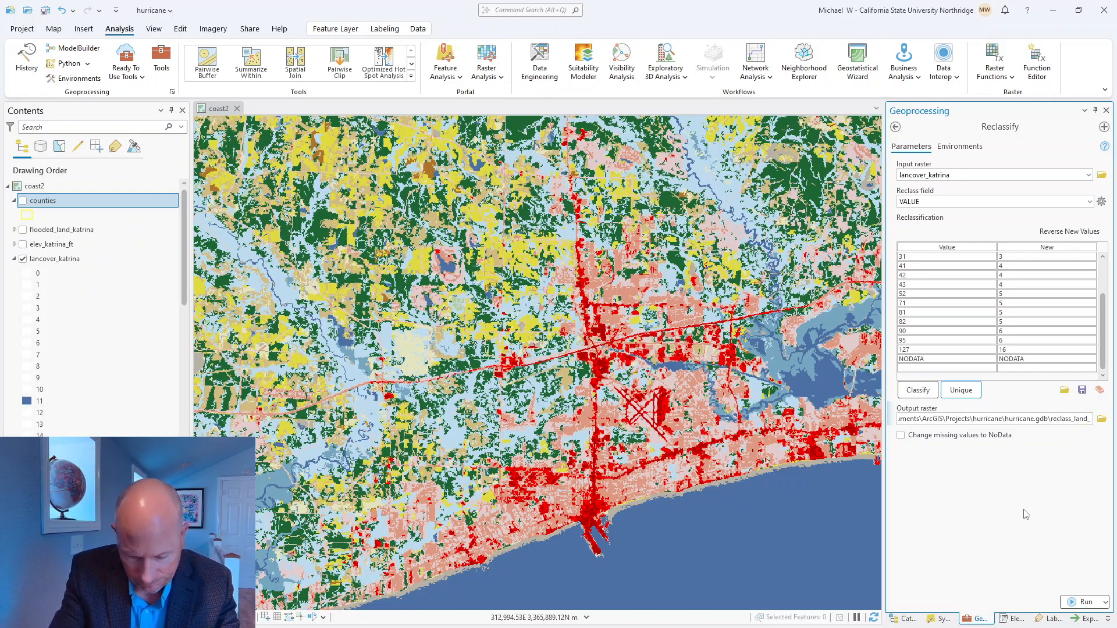
text(katrina)
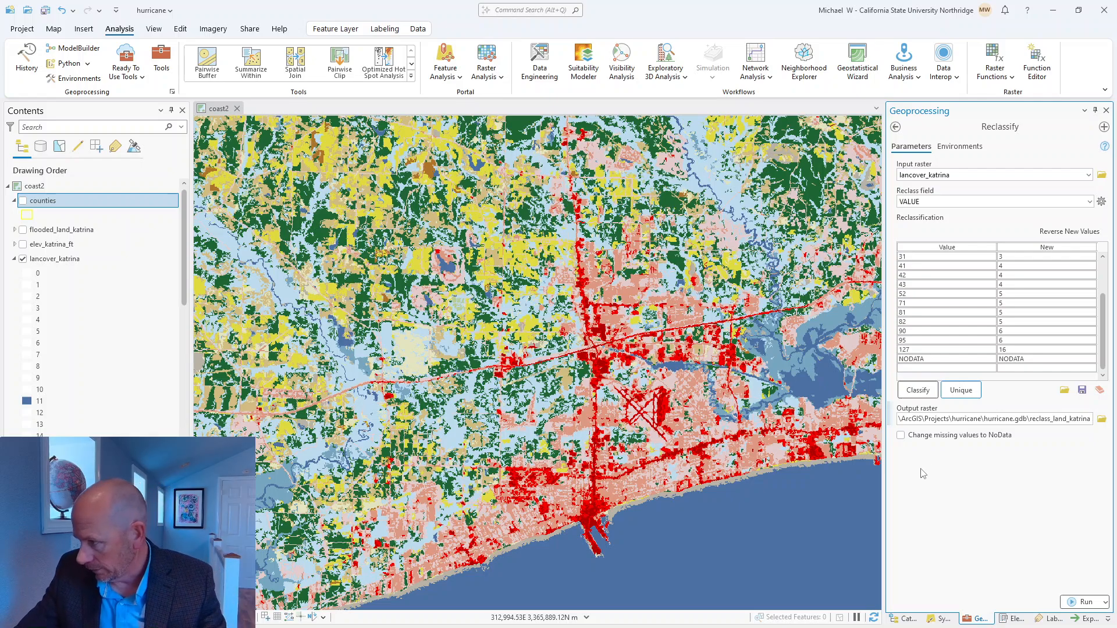
click(992, 514)
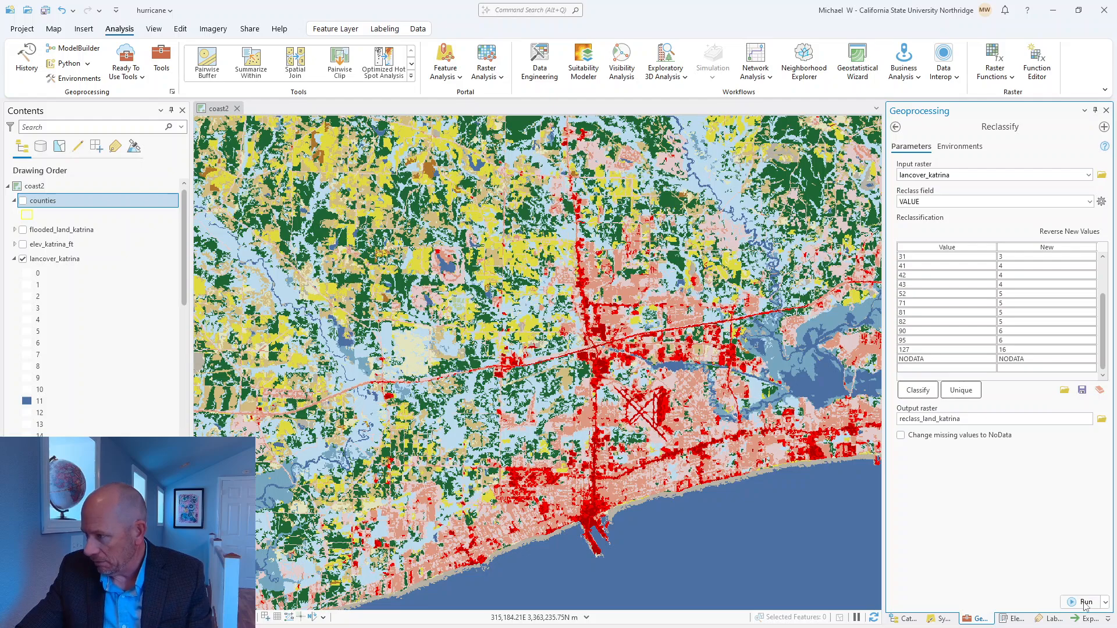
scroll(1027, 329, up, 3)
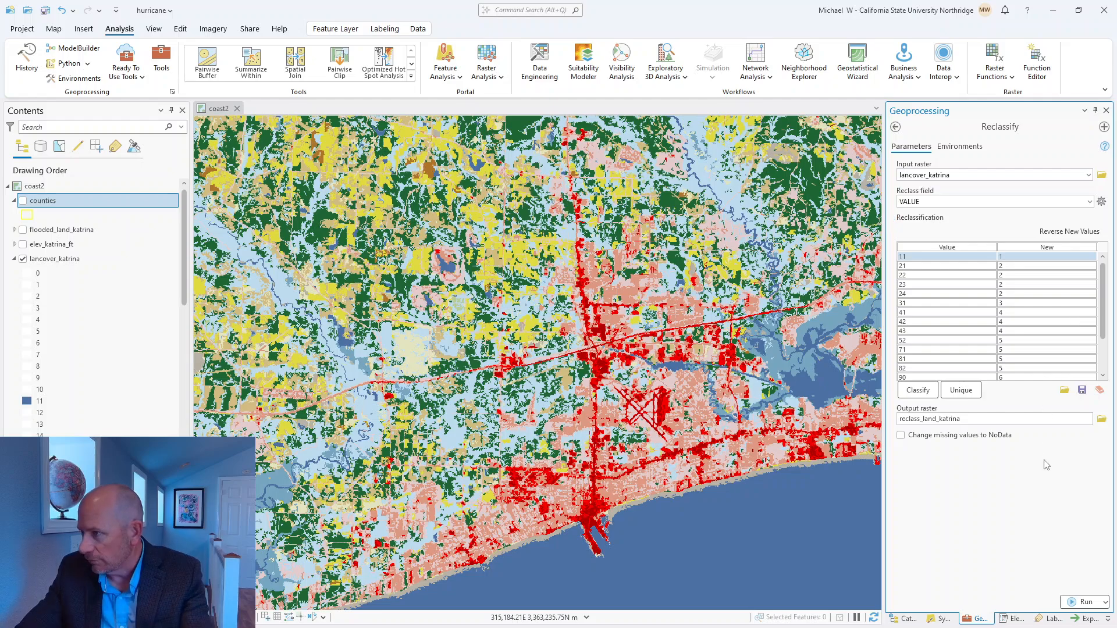
click(1082, 602)
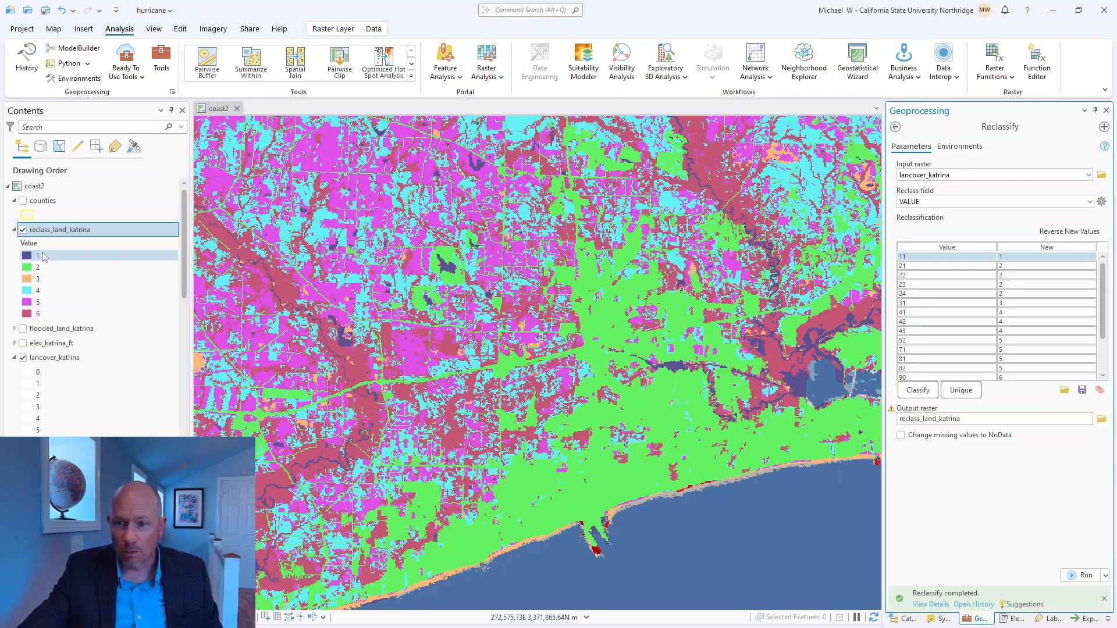
Step: Hide the lancover_katrina layer and display the county boundaries over the reclassified raster
scroll(673, 363, down, 2)
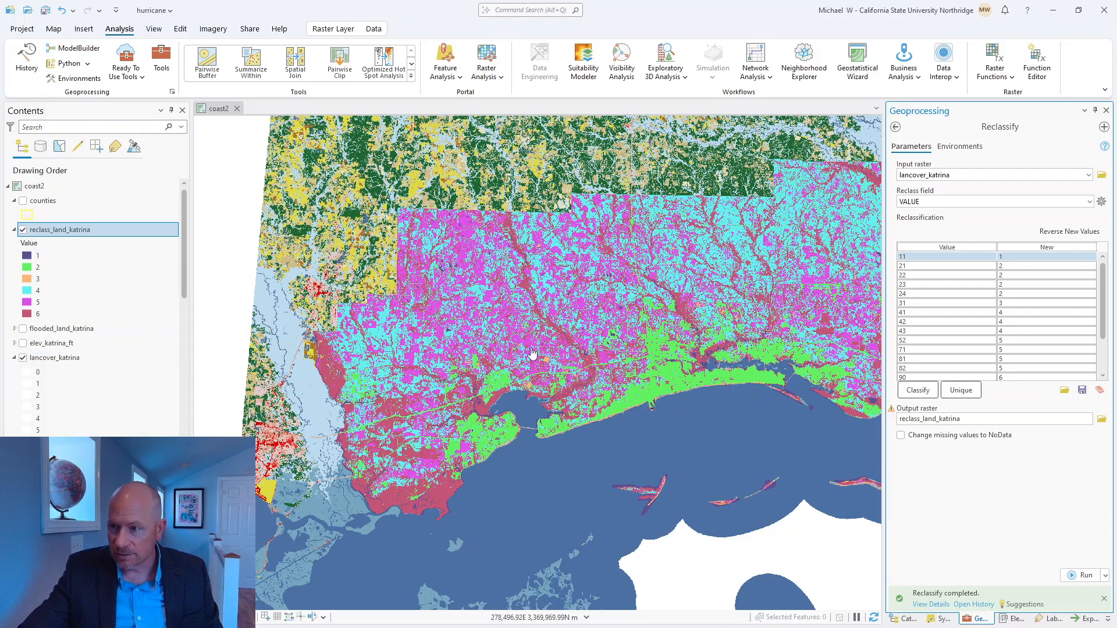
scroll(531, 350, down, 2)
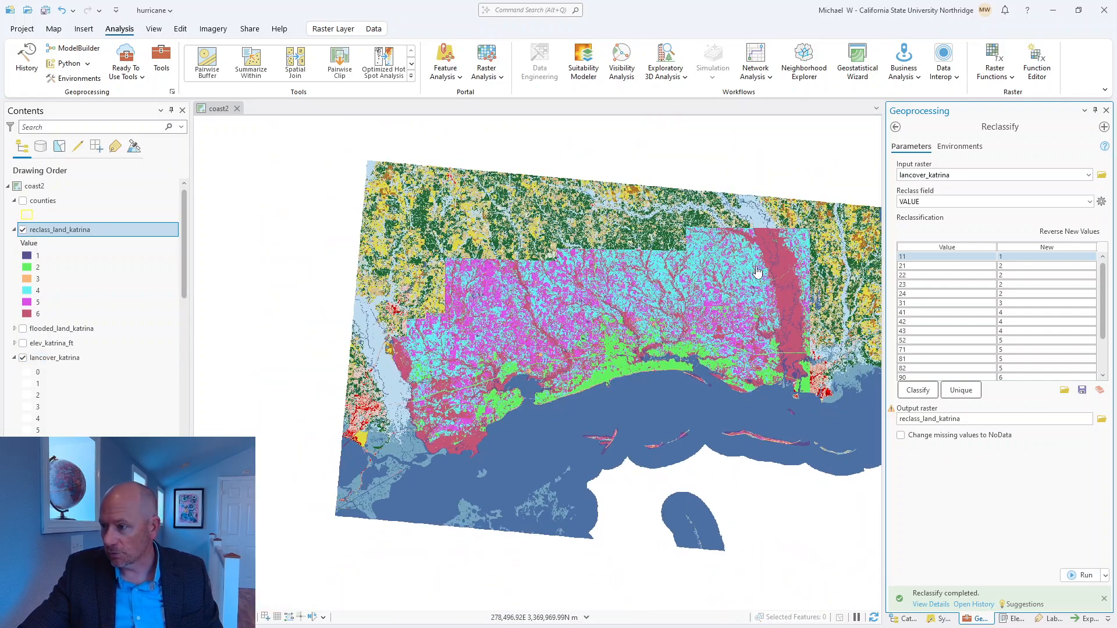
click(24, 358)
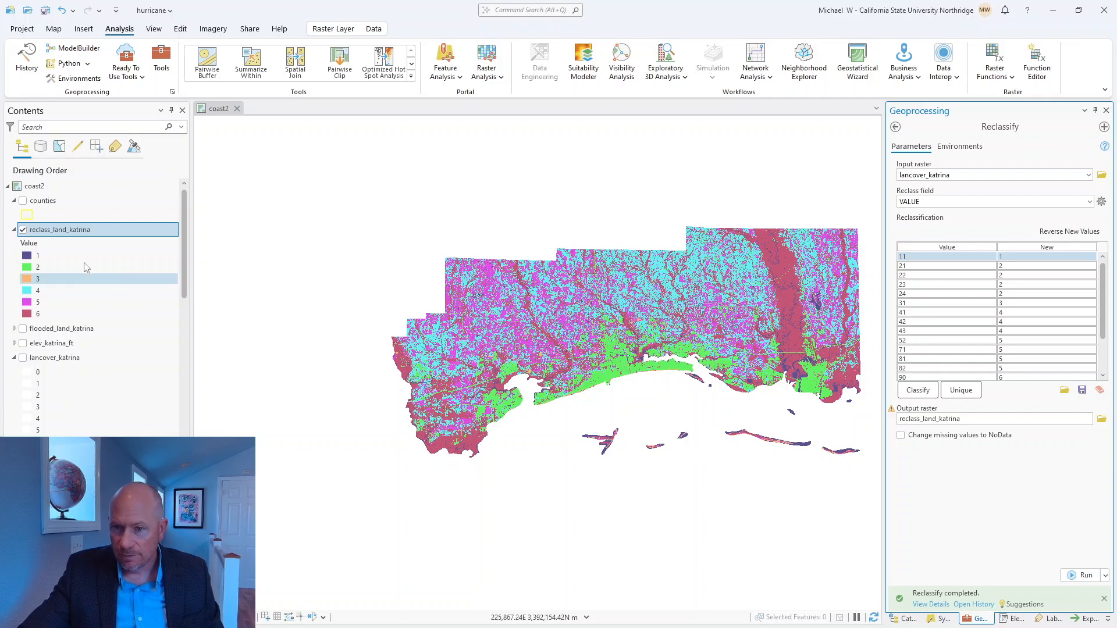
click(23, 201)
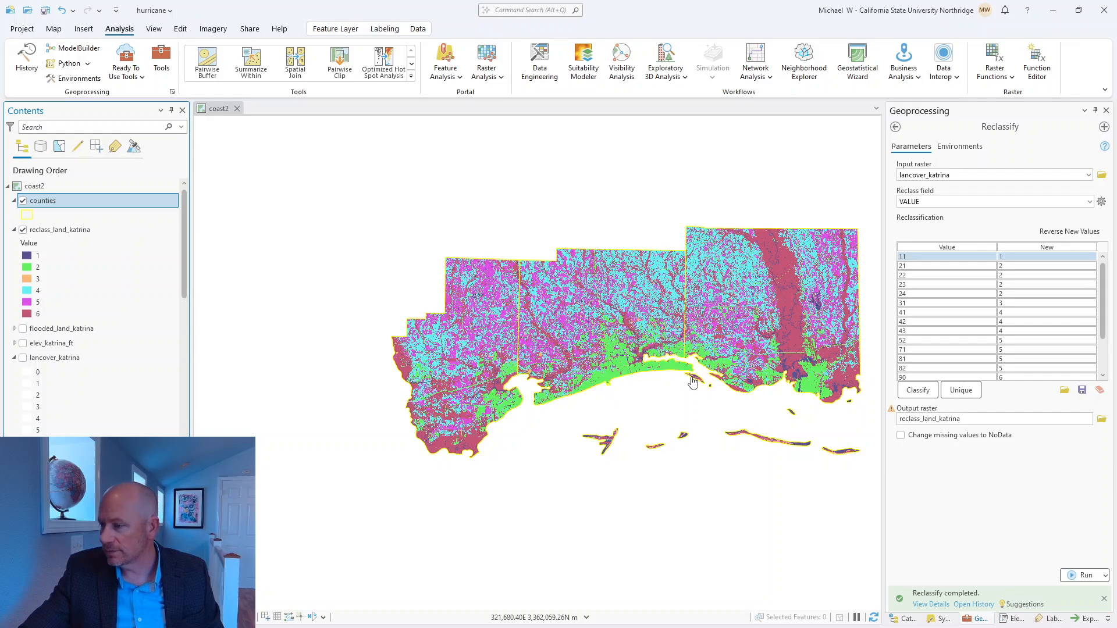
drag(633, 407, 559, 399)
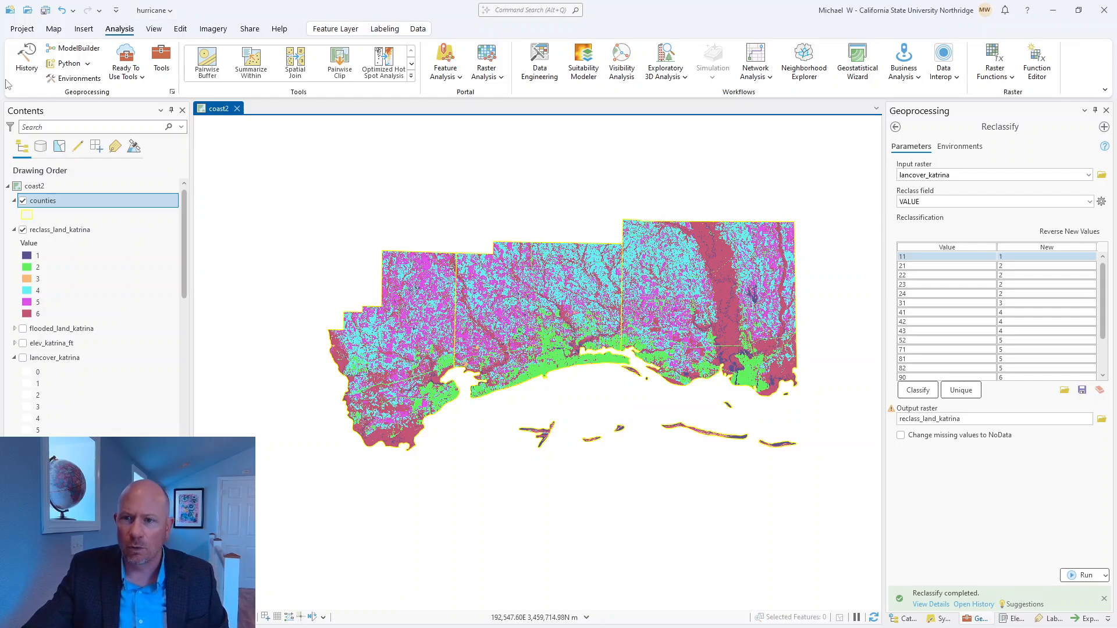
Step: Save the project and remove the lancover_katrina, elev_katrina and elev_katrina_ft layers from the coast2 map
click(44, 11)
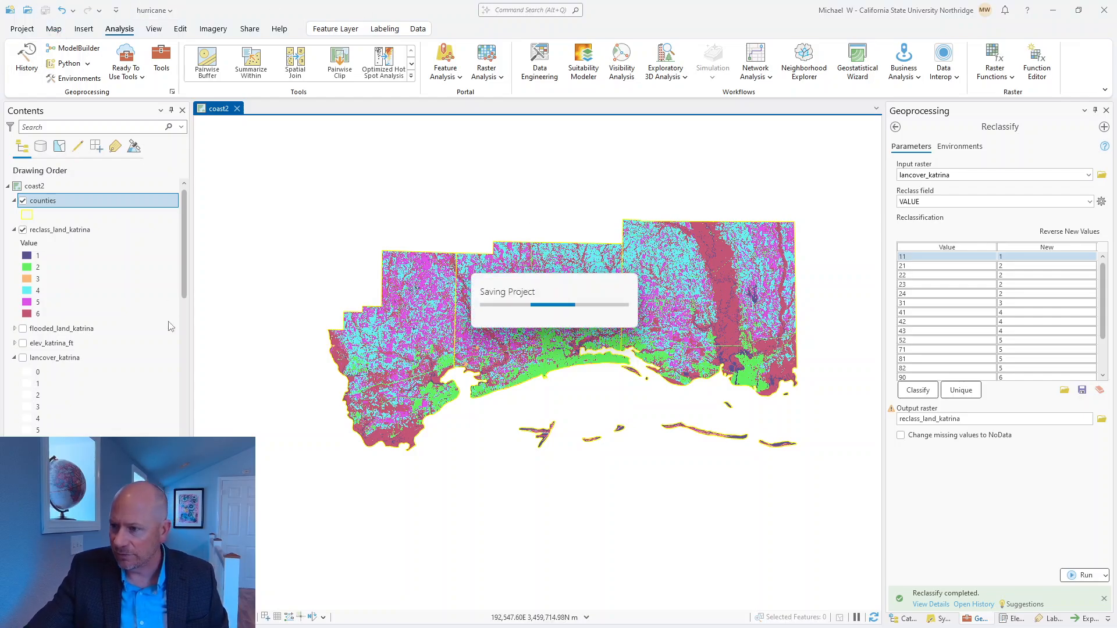
right_click(46, 359)
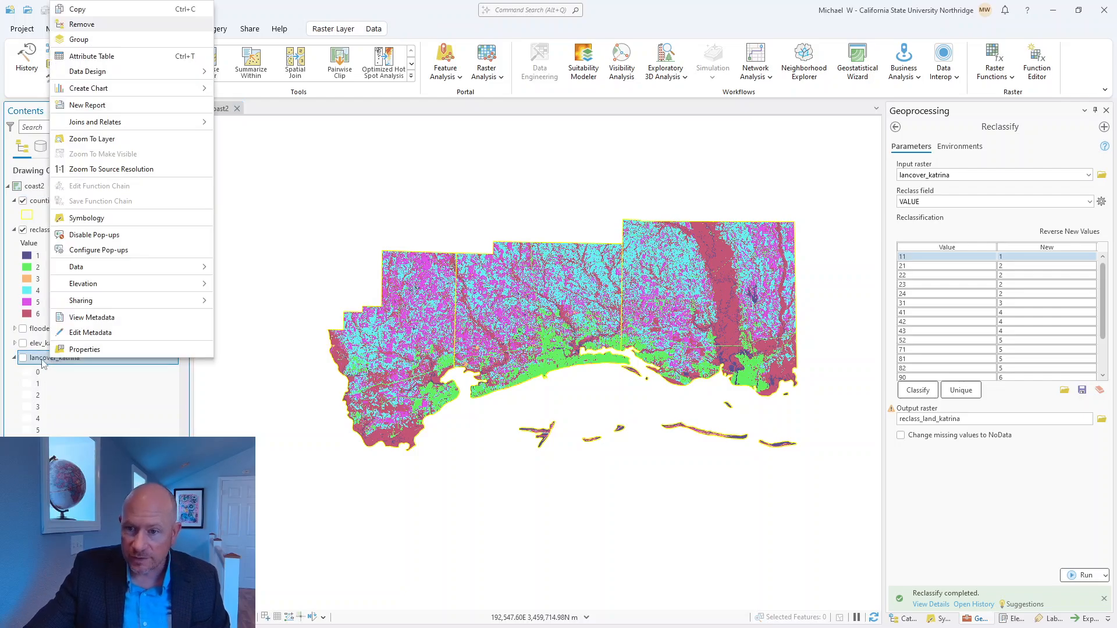
click(78, 24)
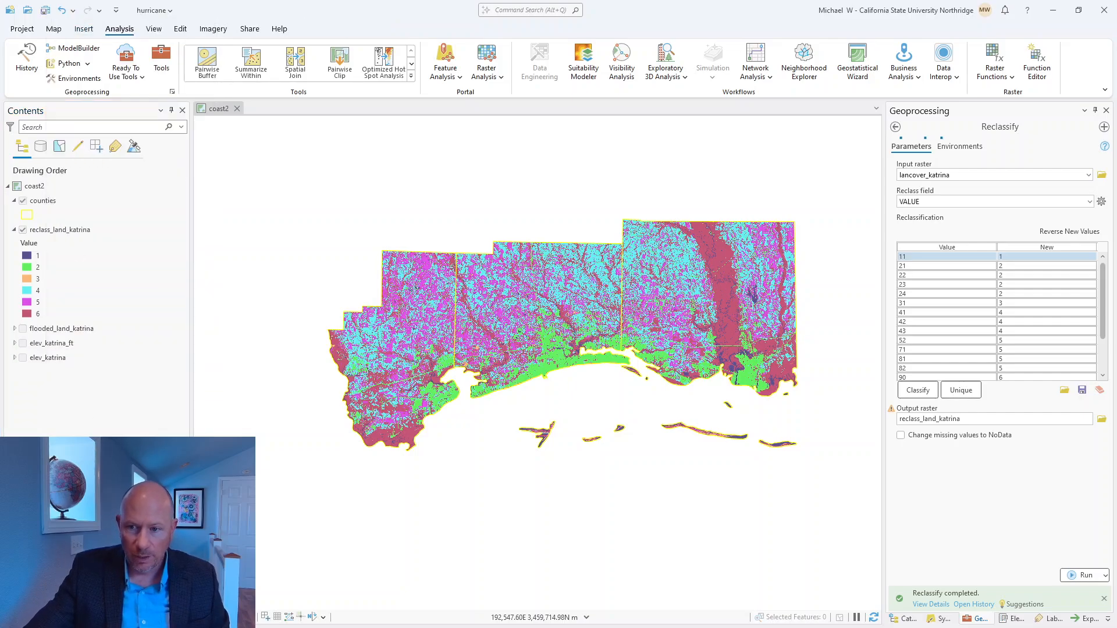
right_click(52, 358)
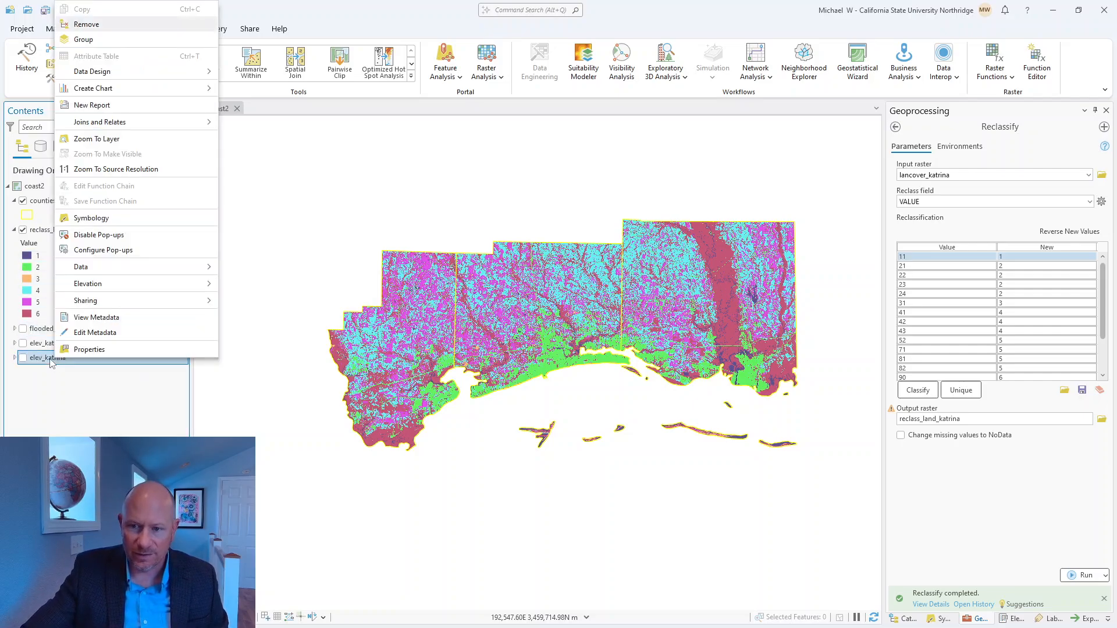
click(94, 25)
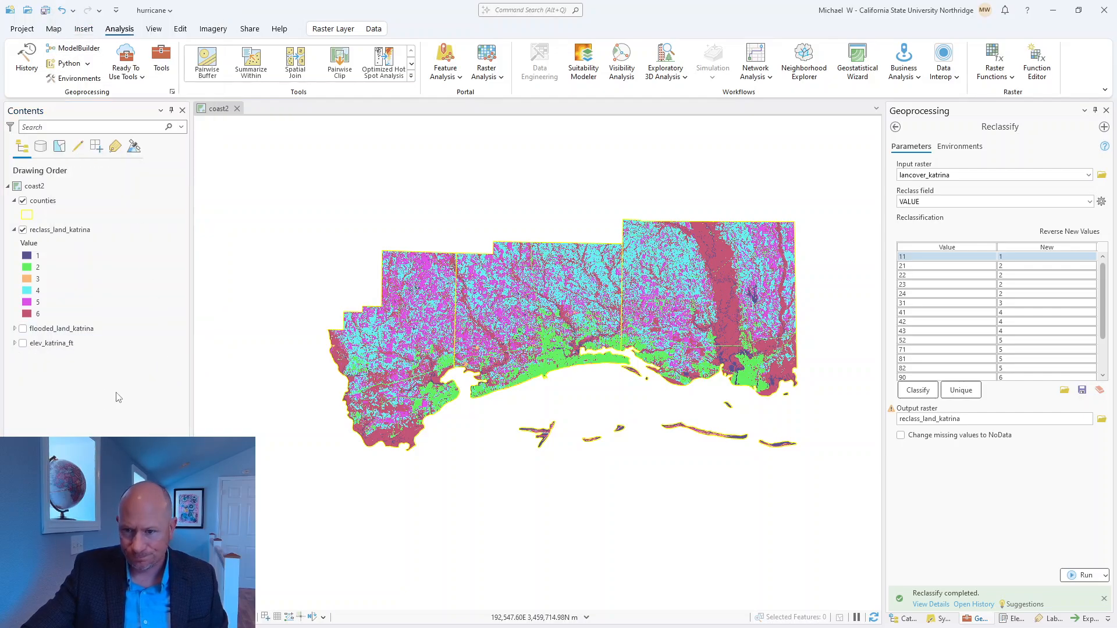
right_click(52, 343)
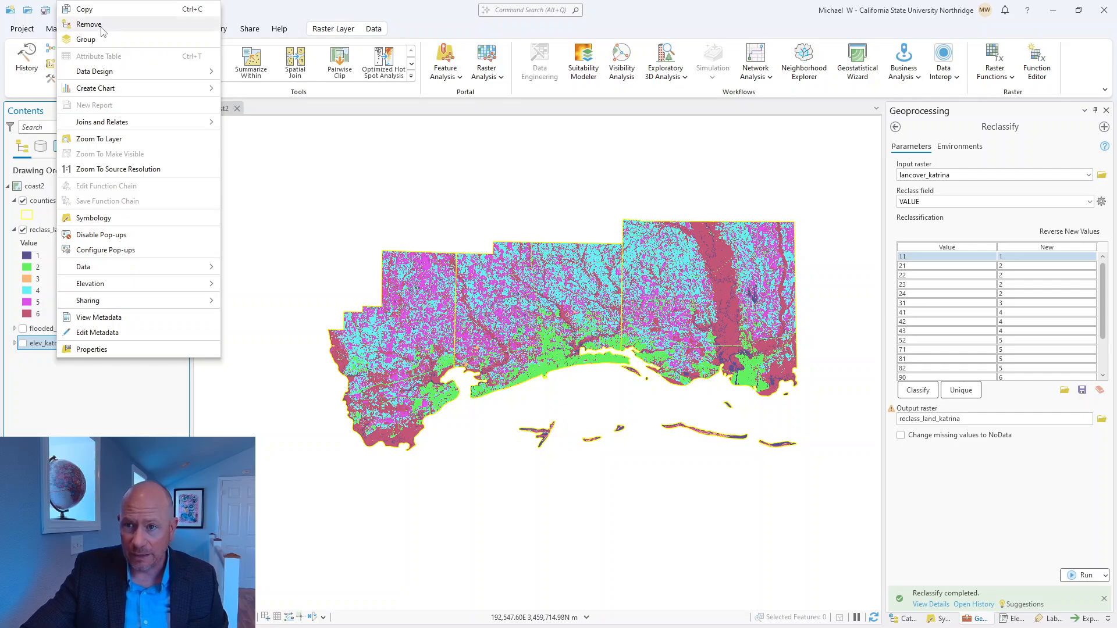
click(101, 25)
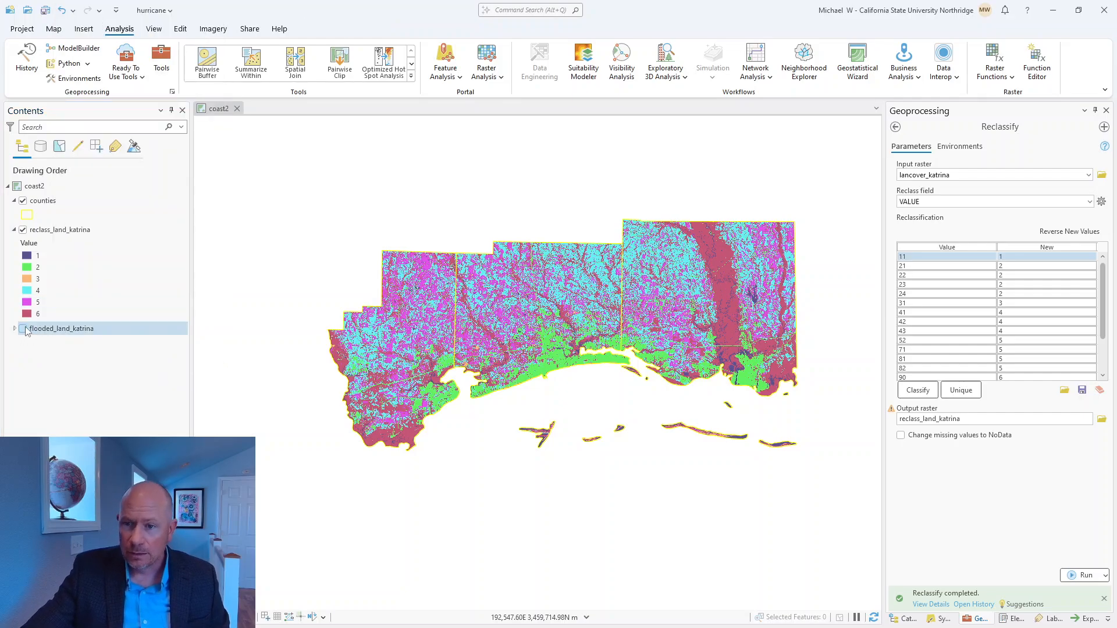
Step: Display the flooded_land_katrina layer and hide reclass_land_katrina above it
click(23, 329)
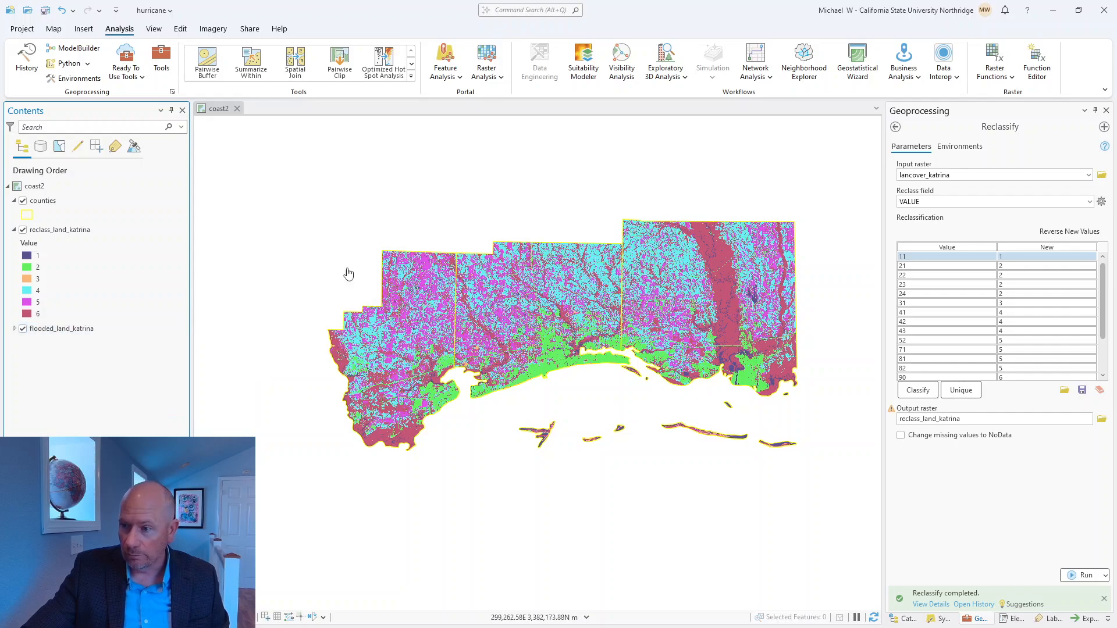
click(24, 231)
click(23, 230)
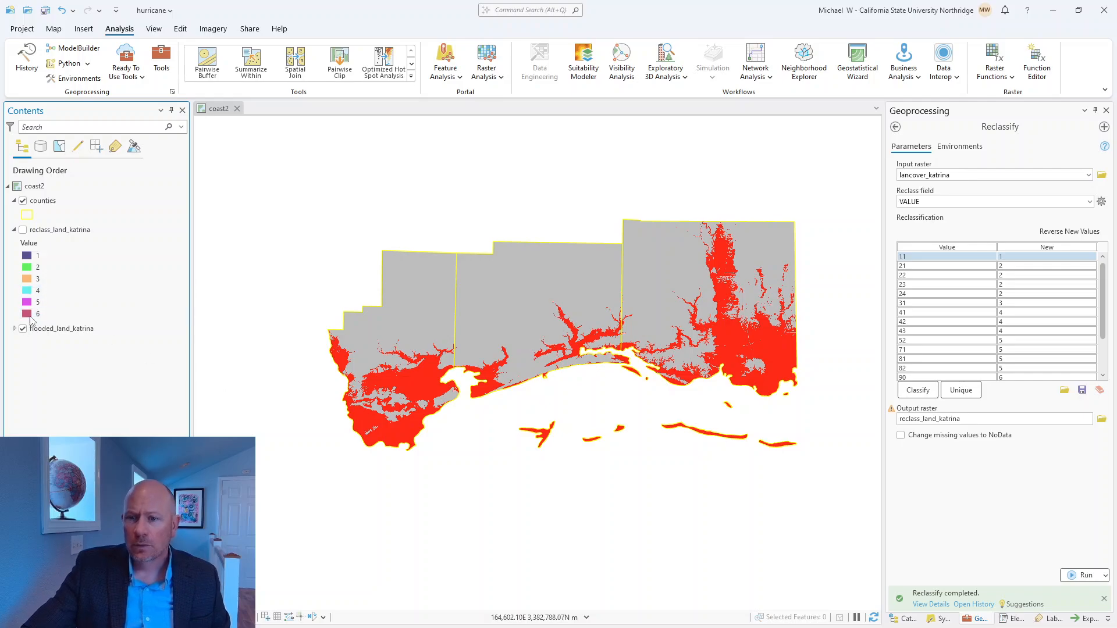
Step: Display the reclass_land_katrina layer above the flooded land again and save the hurricane project
click(23, 230)
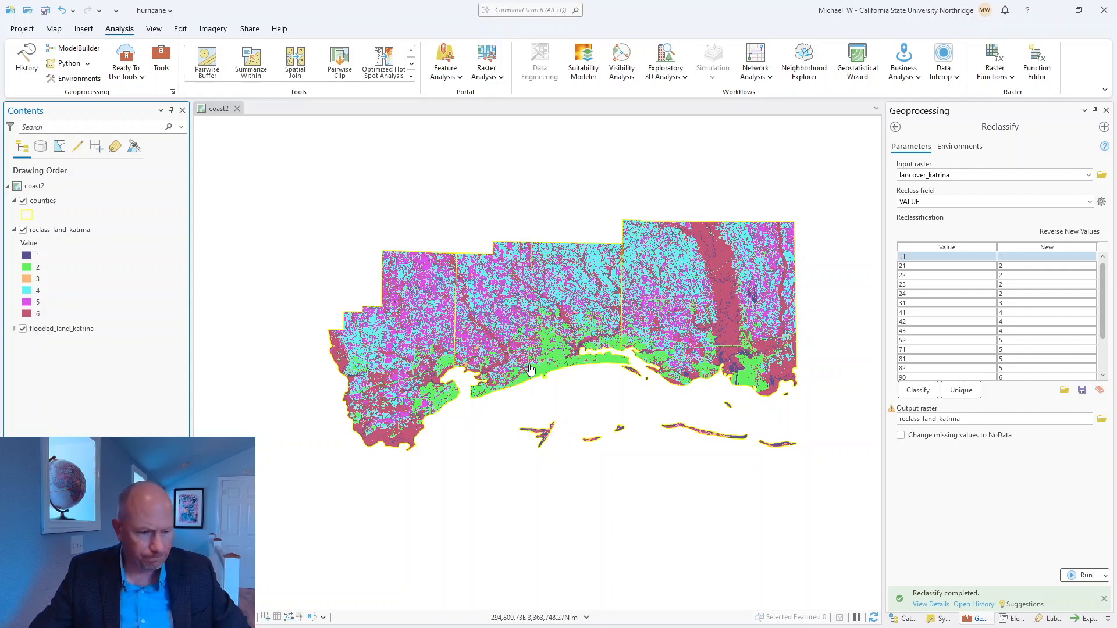
click(45, 10)
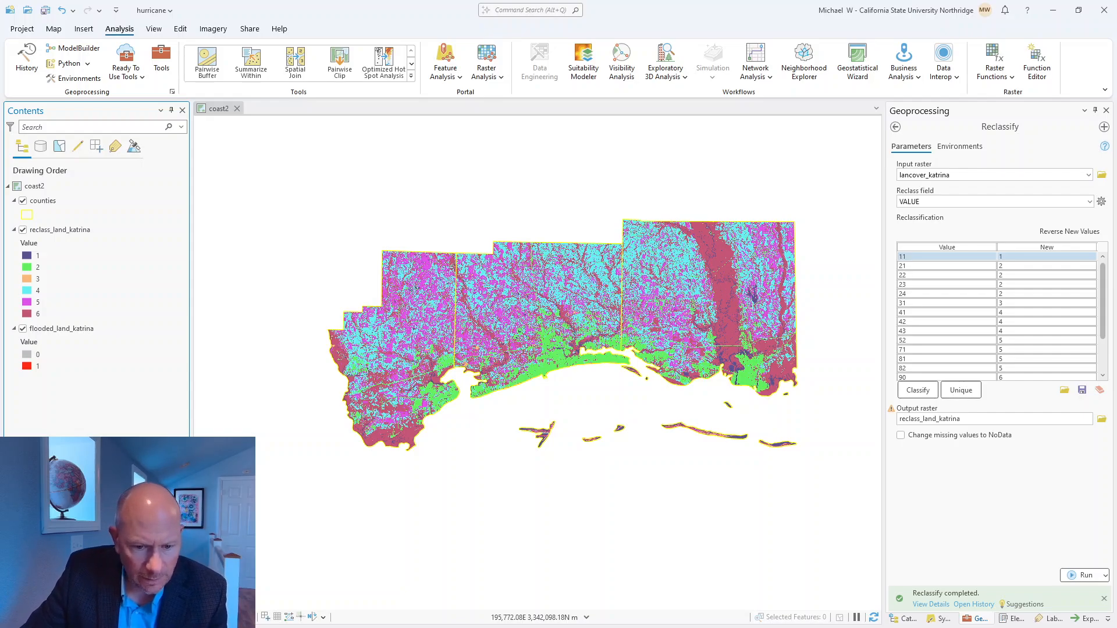
Step: Switch to the exercise PDF in Acrobat and read Step 4 on isolating the flooded land cover, then return to ArcGIS Pro
key(alt+Tab)
scroll(499, 406, down, 6)
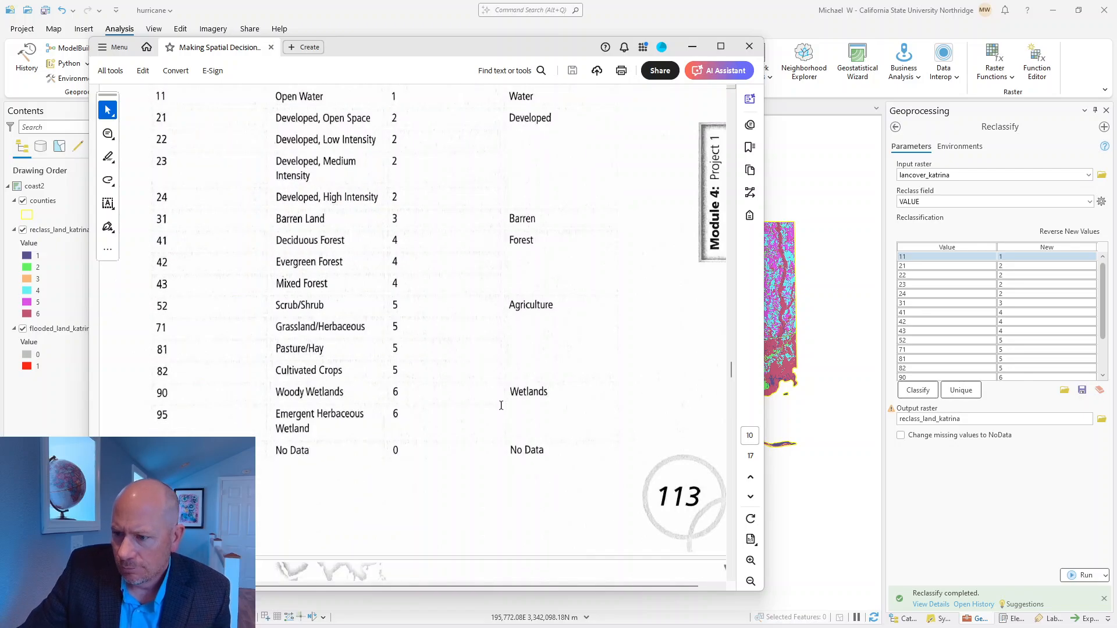
scroll(496, 410, down, 8)
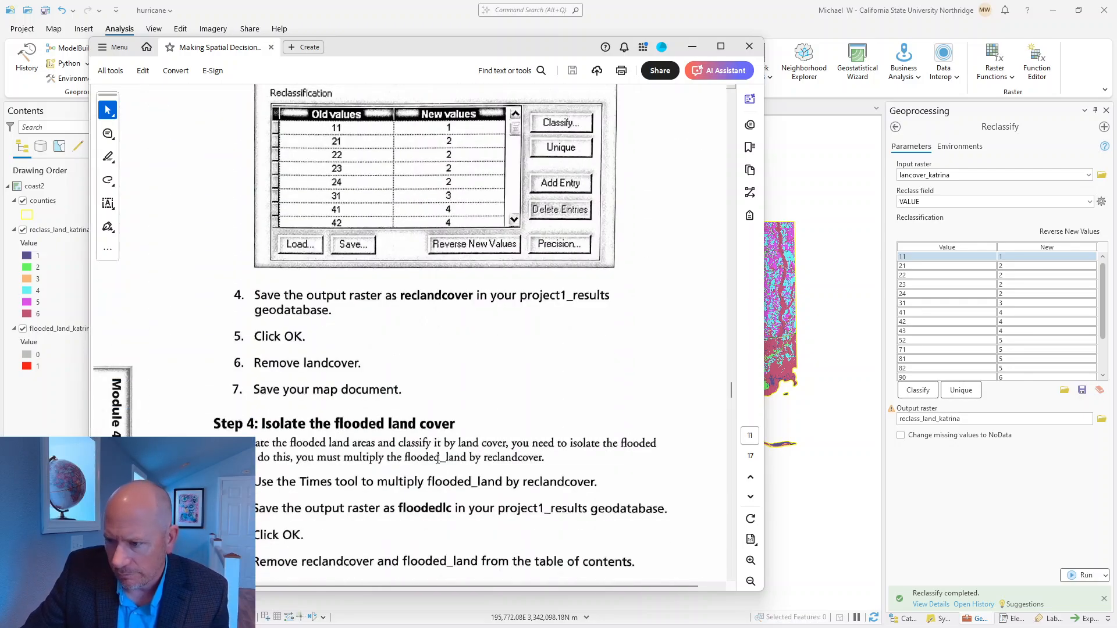
scroll(447, 475, down, 1)
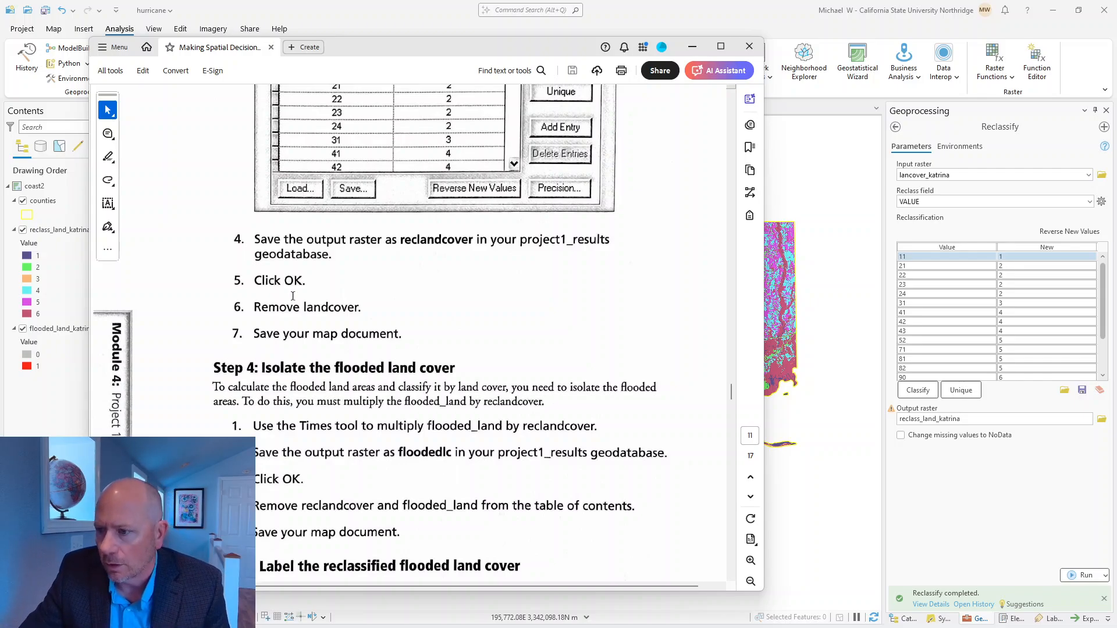
scroll(401, 358, down, 4)
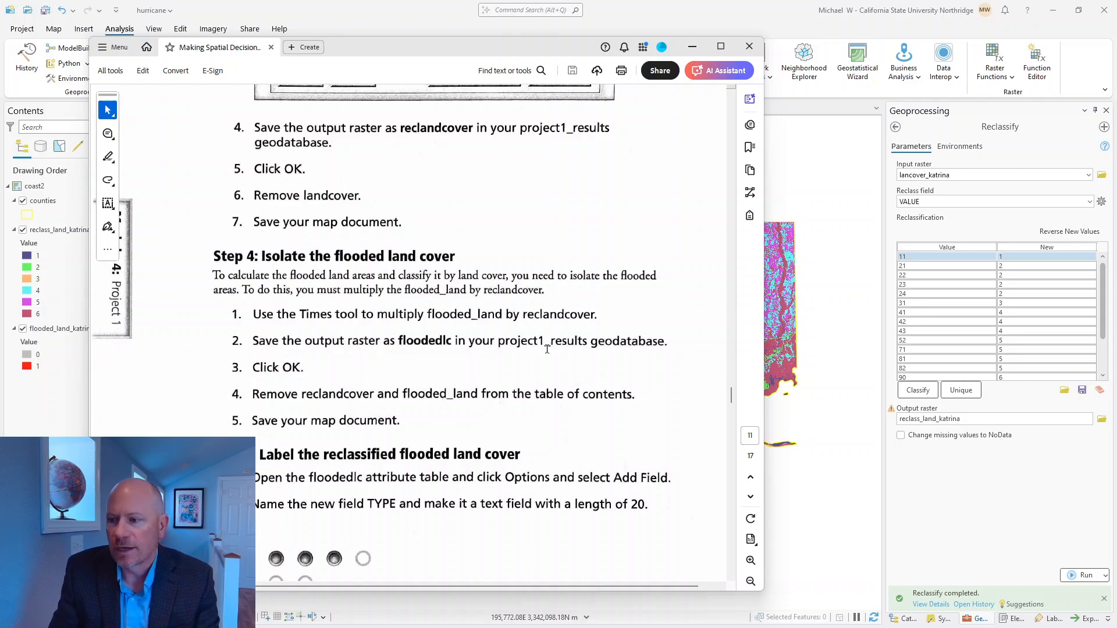
click(692, 46)
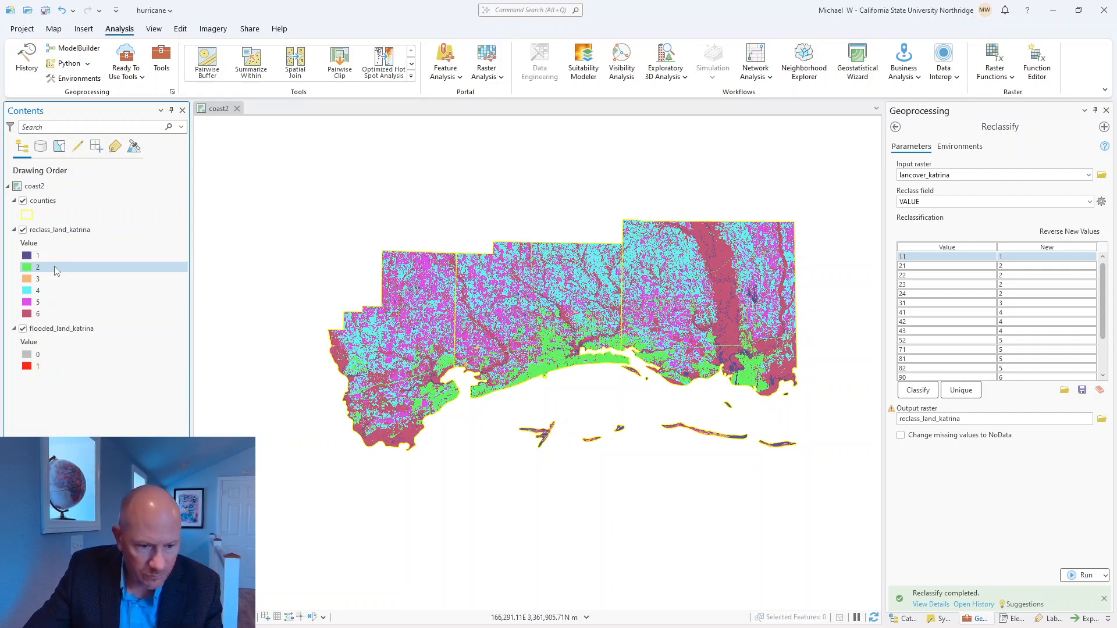
Step: Set up the Spatial Analyst Times tool to multiply reclass_land_katrina by flooded_land_katrina
click(895, 128)
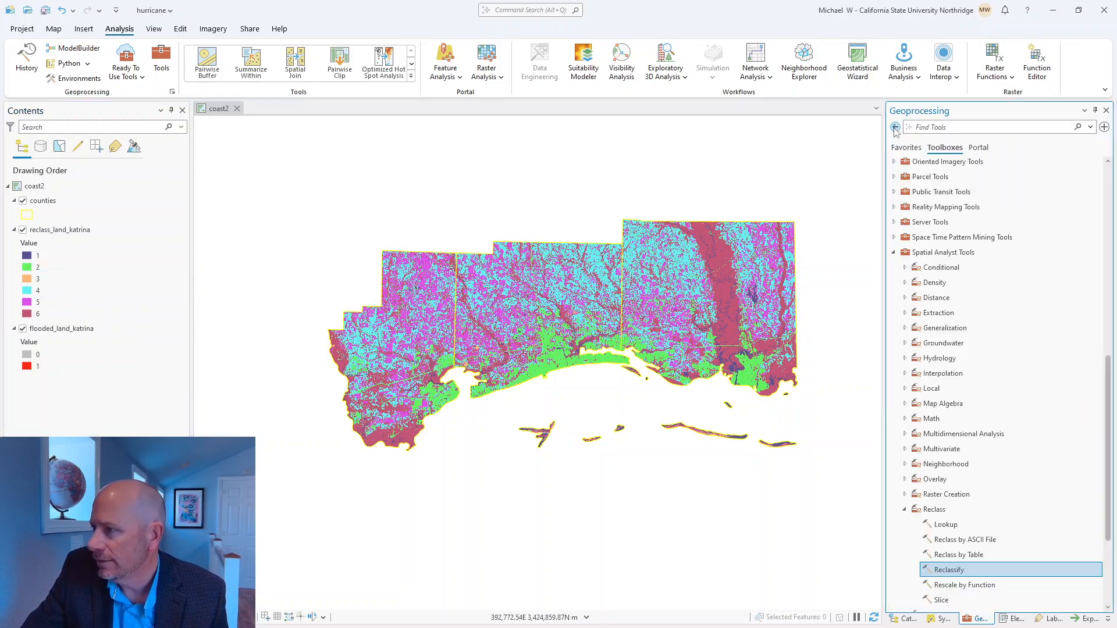
click(904, 509)
click(904, 418)
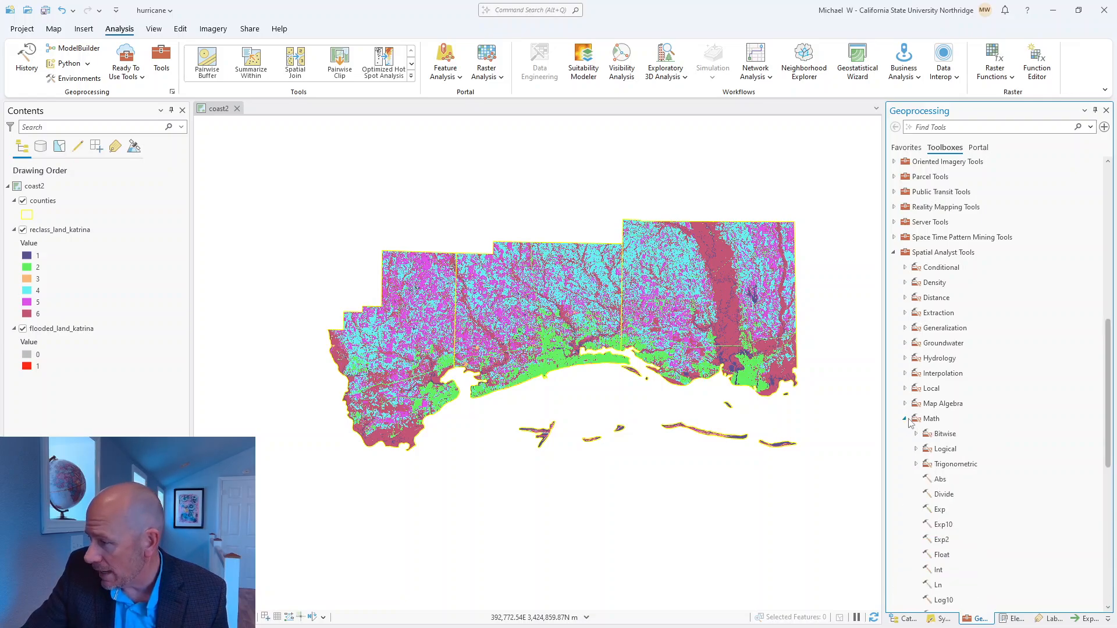
scroll(984, 550, down, 5)
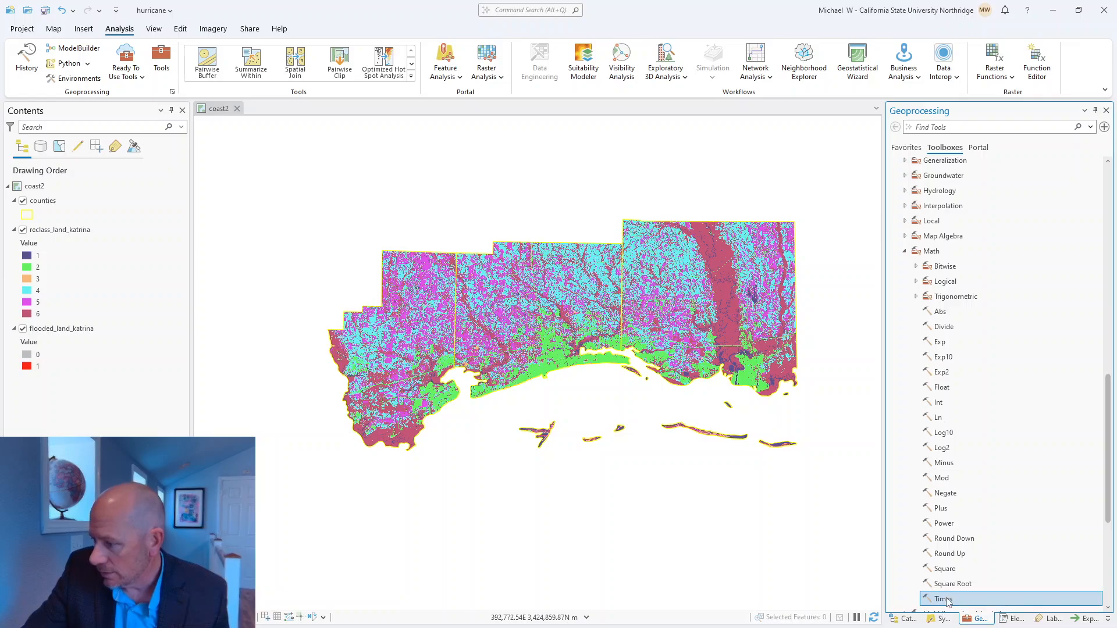
double_click(947, 600)
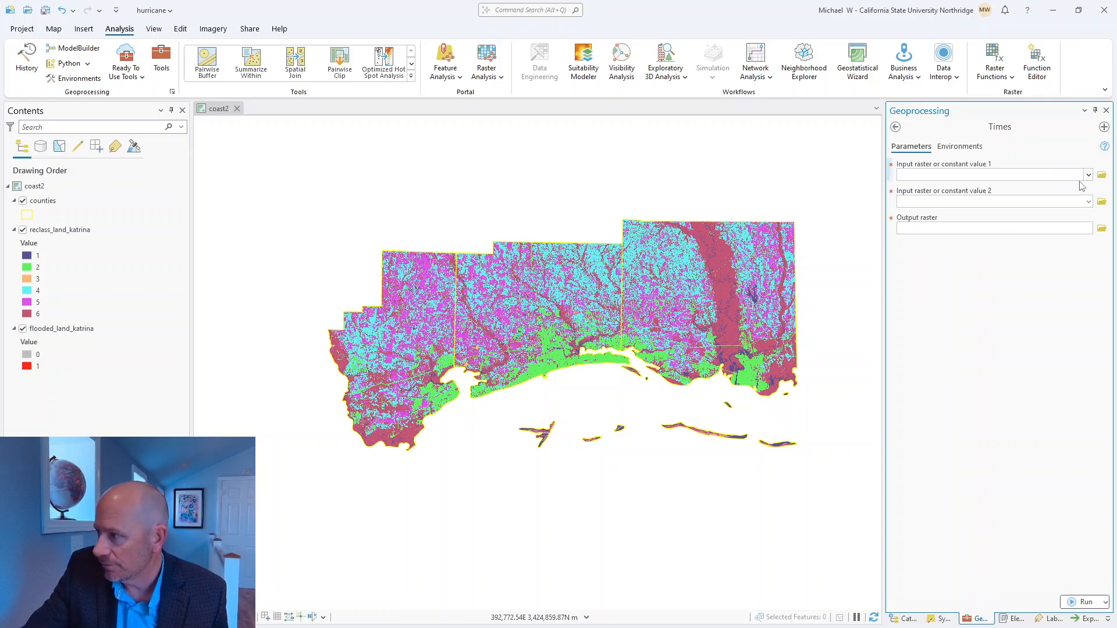
click(1087, 175)
click(1027, 189)
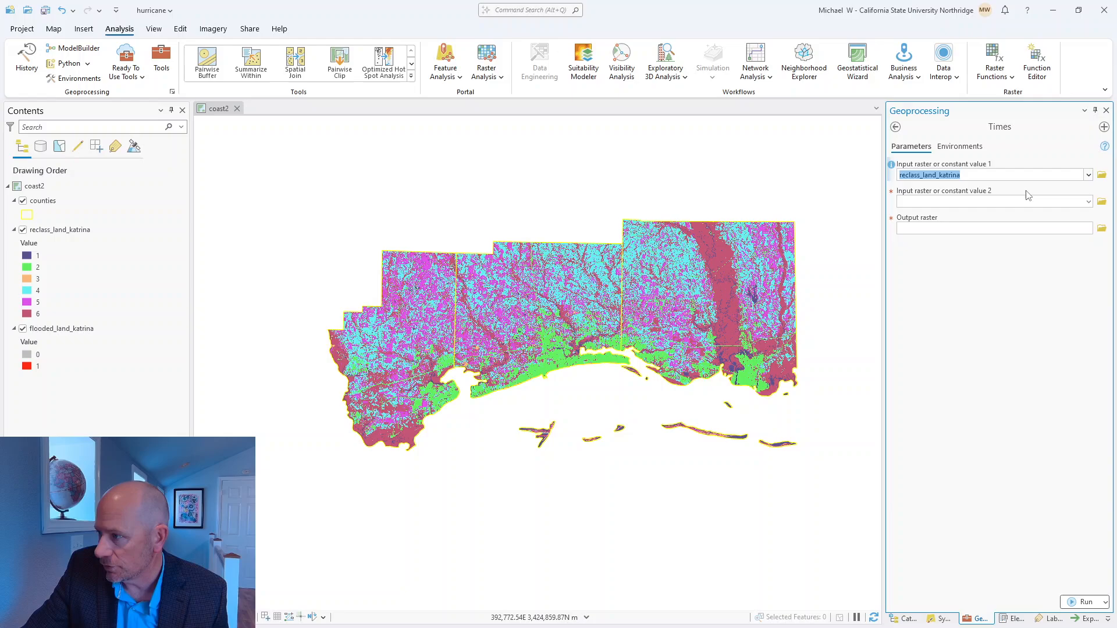
click(1087, 201)
click(997, 225)
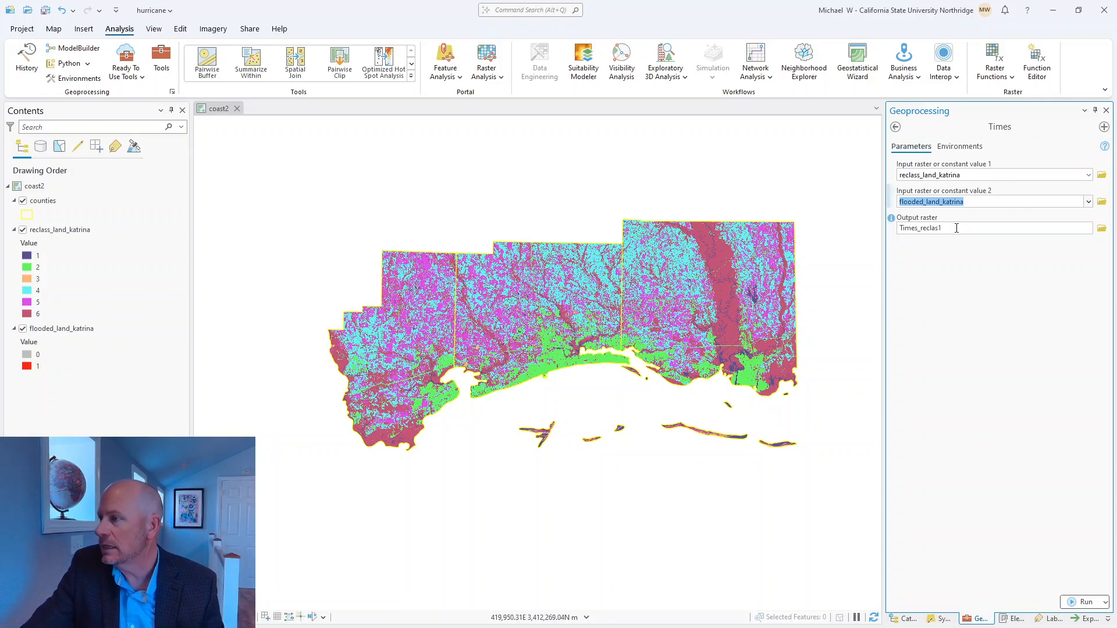
Step: Name the output raster flooded_lc_katrina, keeping it in hurricane.gdb, and run the Times tool
drag(956, 228, 1000, 228)
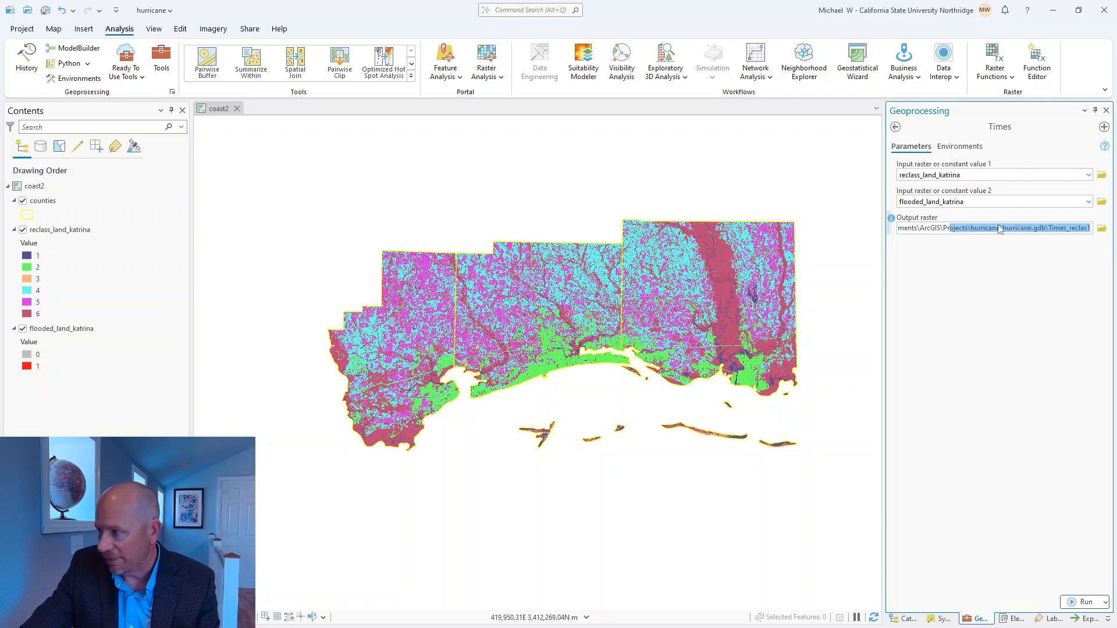
click(1050, 227)
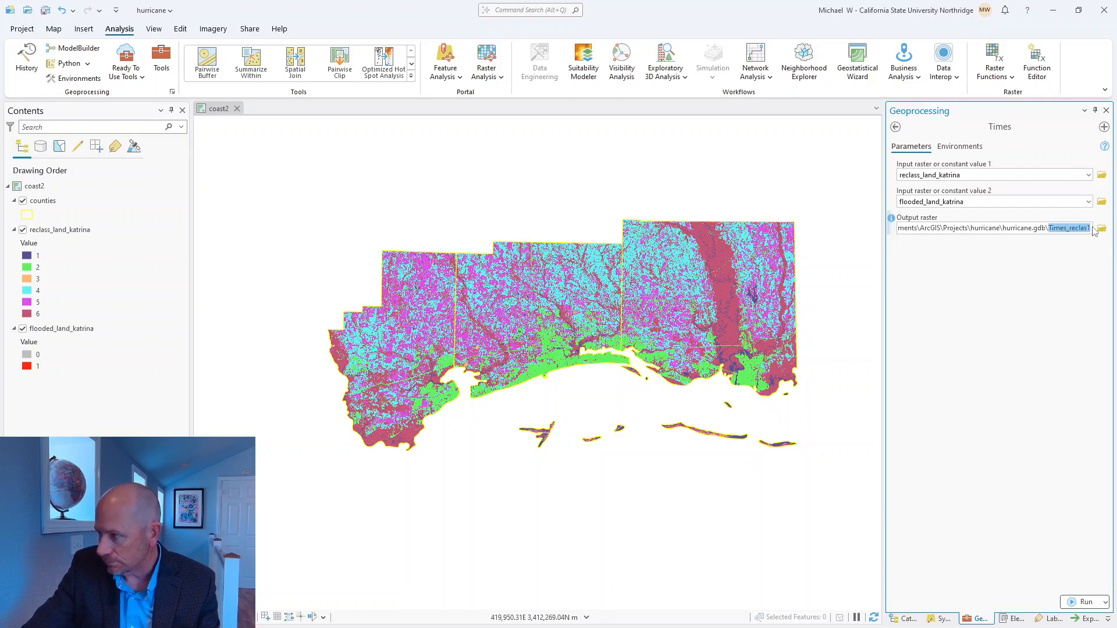
key(BackSpace)
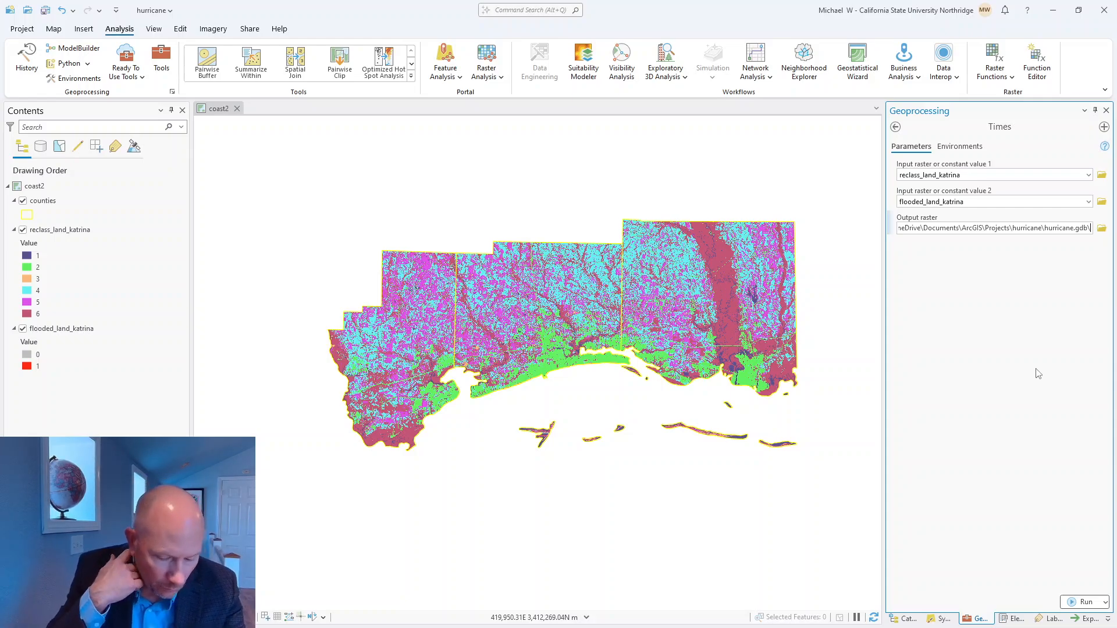
text(flooded)
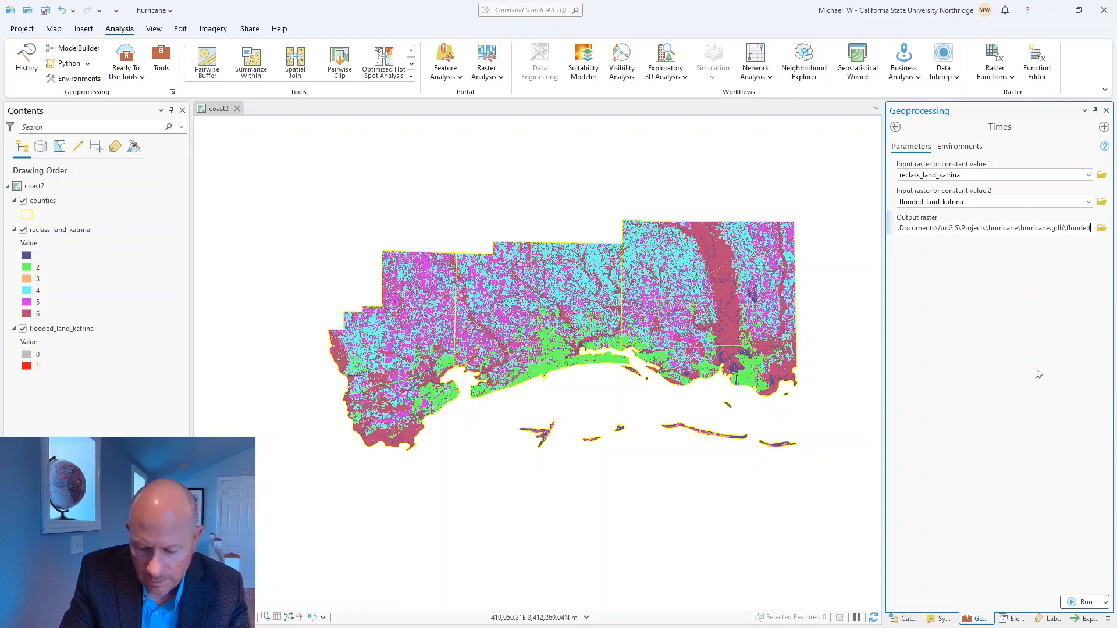
text(_)
text(la)
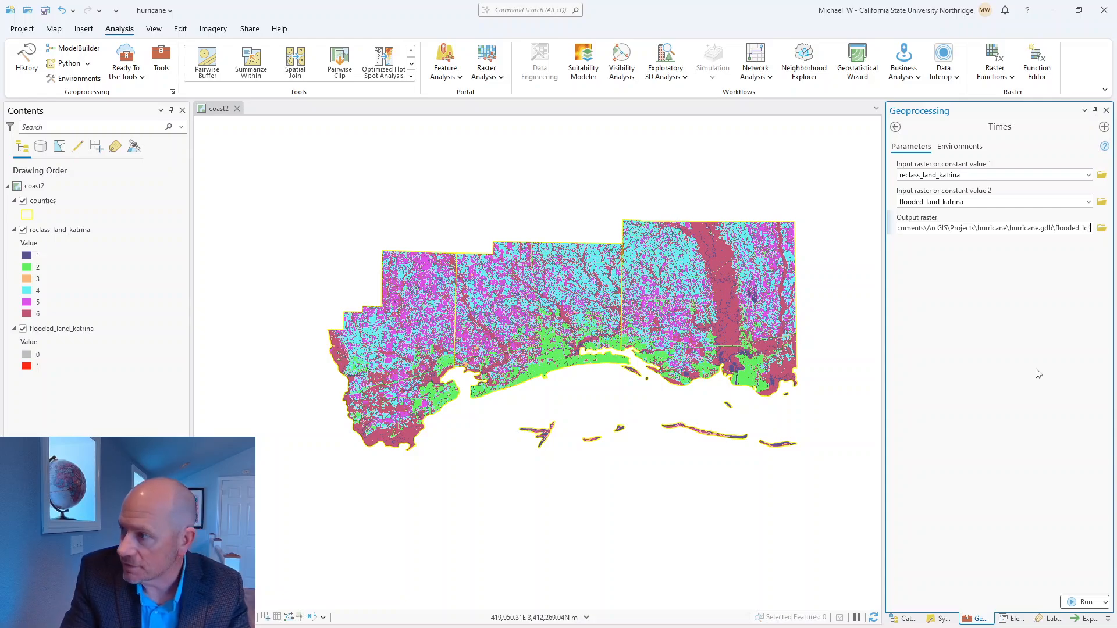
text(_katrina)
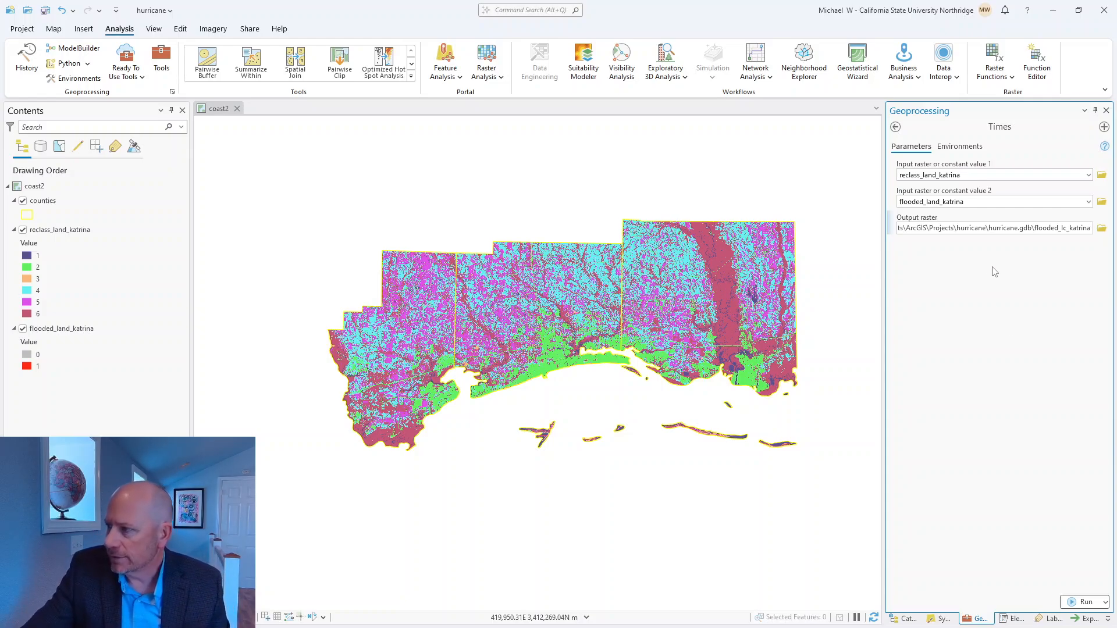
click(980, 363)
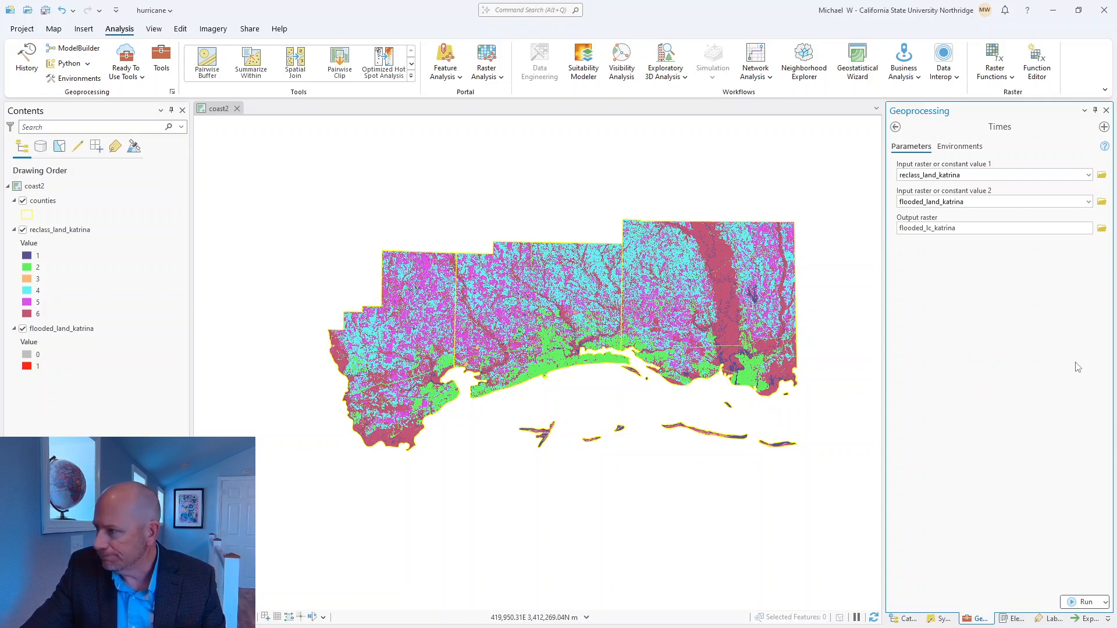
click(1081, 602)
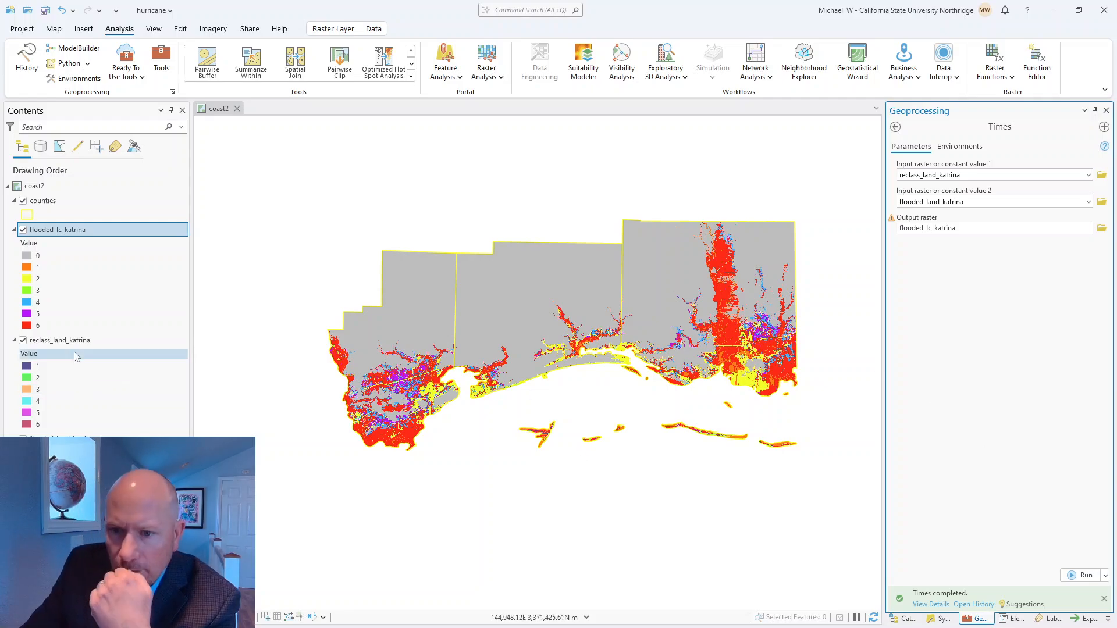
Step: Hide the reclass_land_katrina and flooded_land_katrina layers and remove both from the coast2 map
click(23, 440)
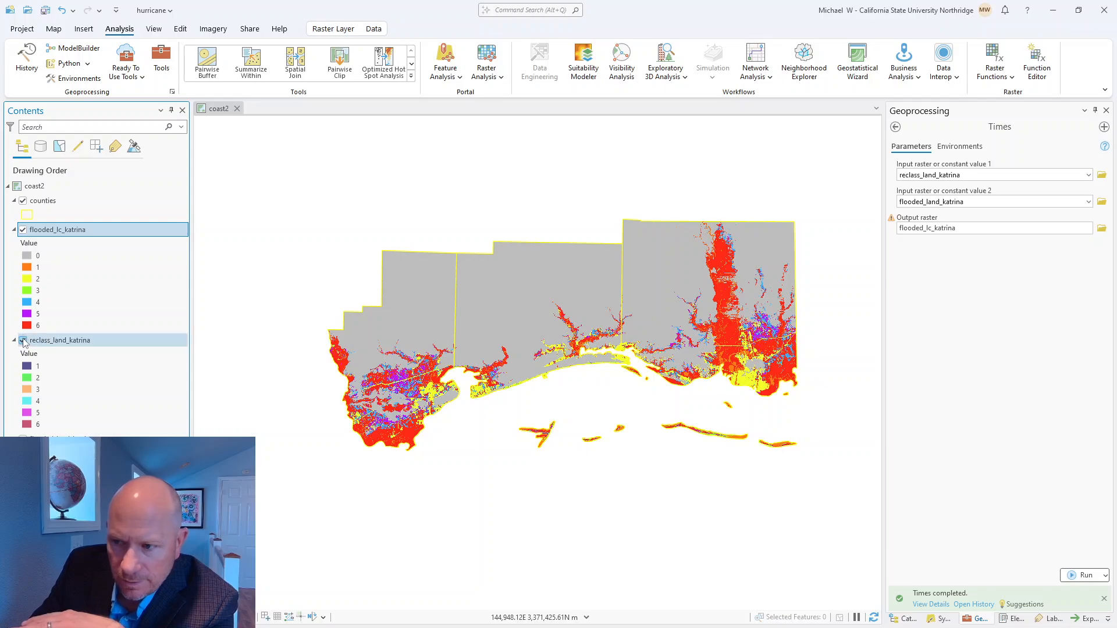
click(23, 340)
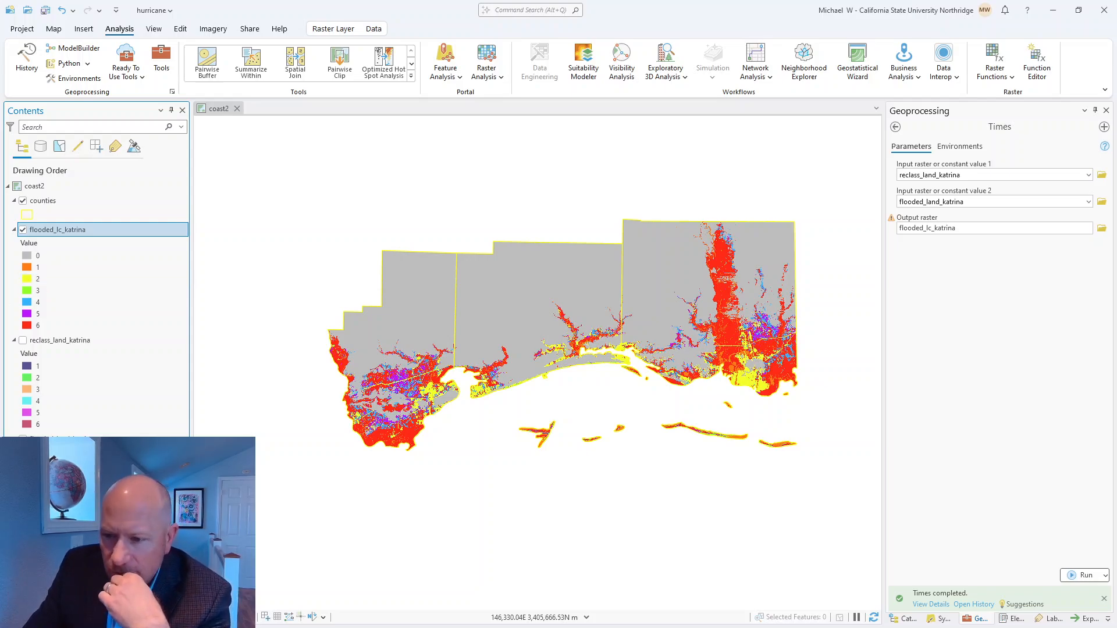
right_click(62, 229)
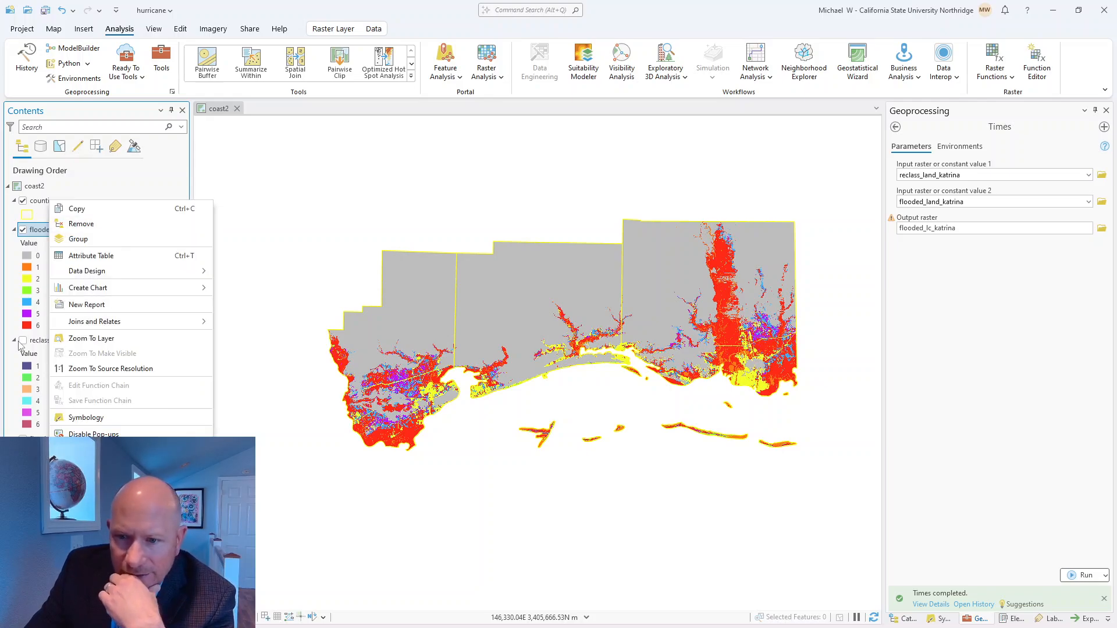
click(42, 341)
right_click(45, 341)
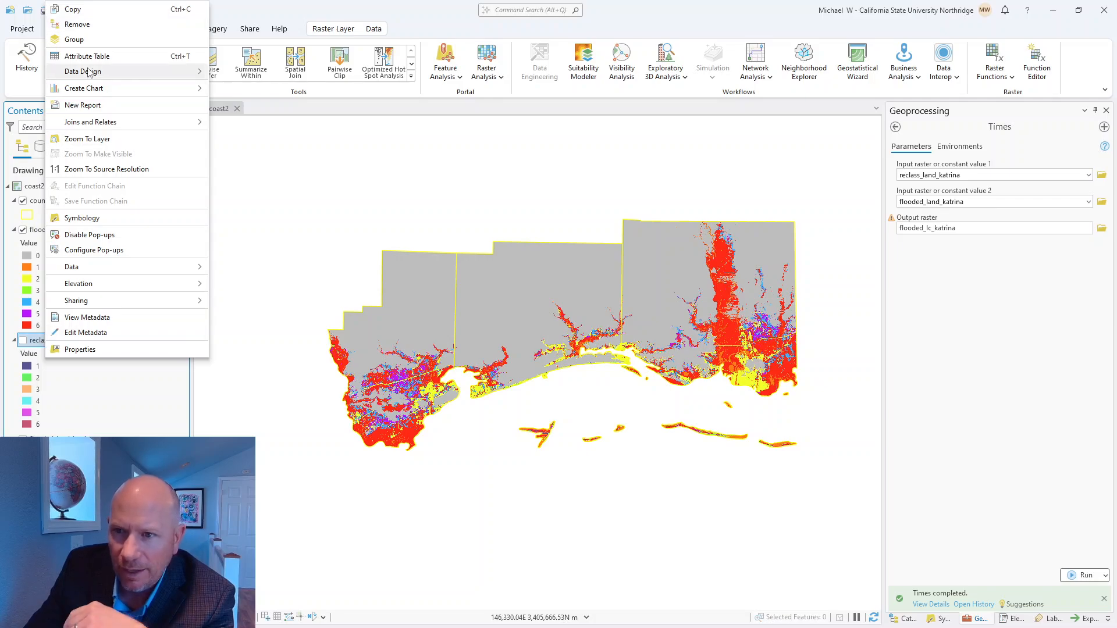
click(83, 24)
click(59, 340)
right_click(68, 340)
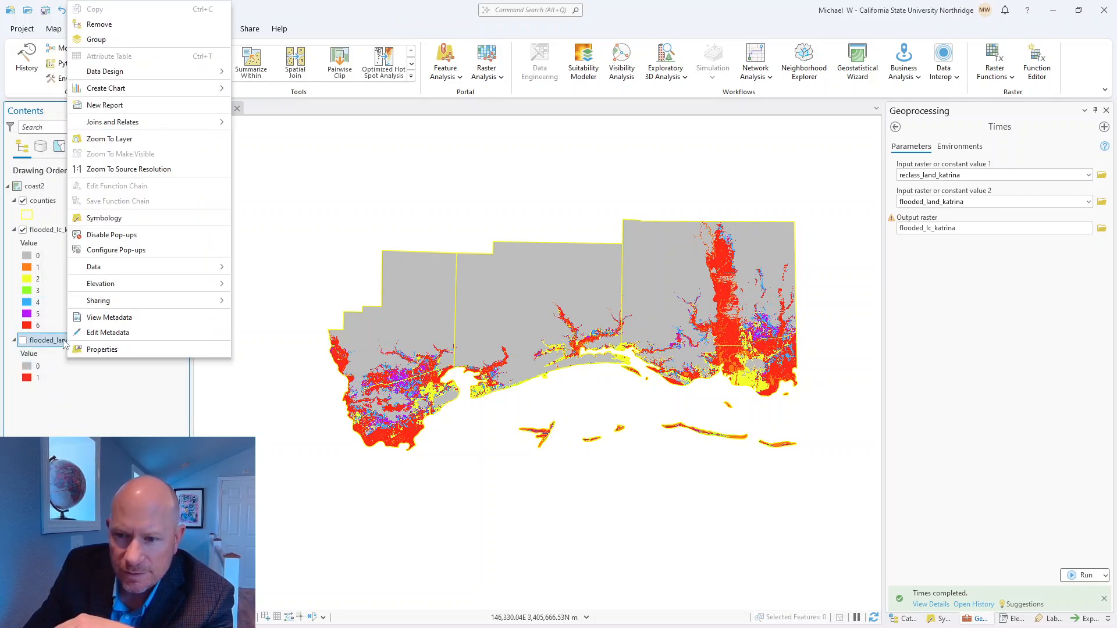
click(83, 25)
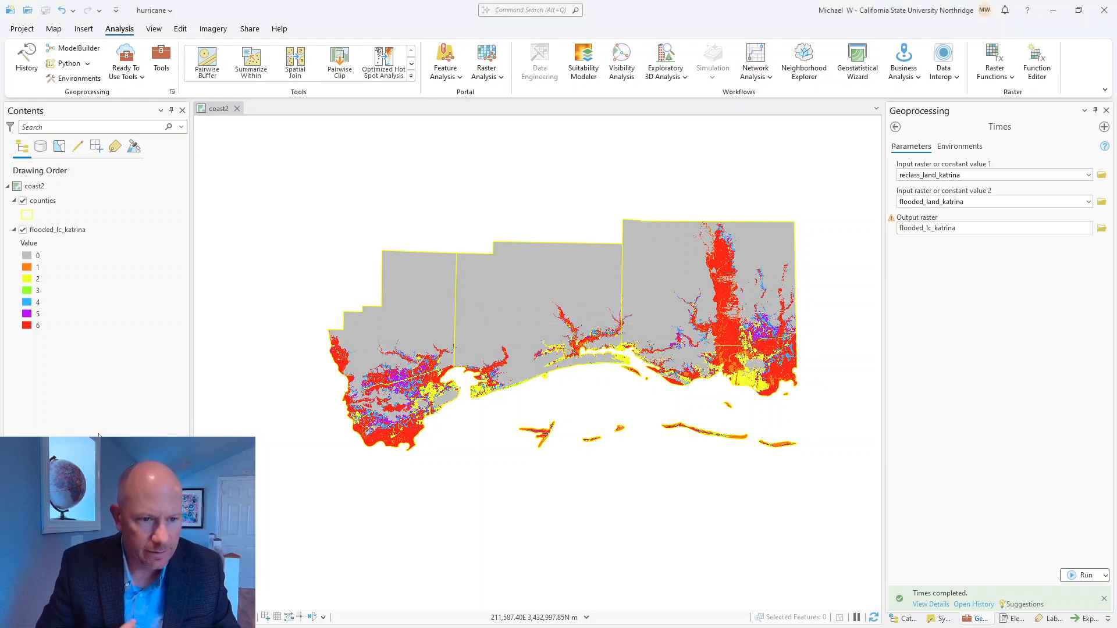
Step: Open the attribute table of the flooded_lc_katrina layer
click(74, 230)
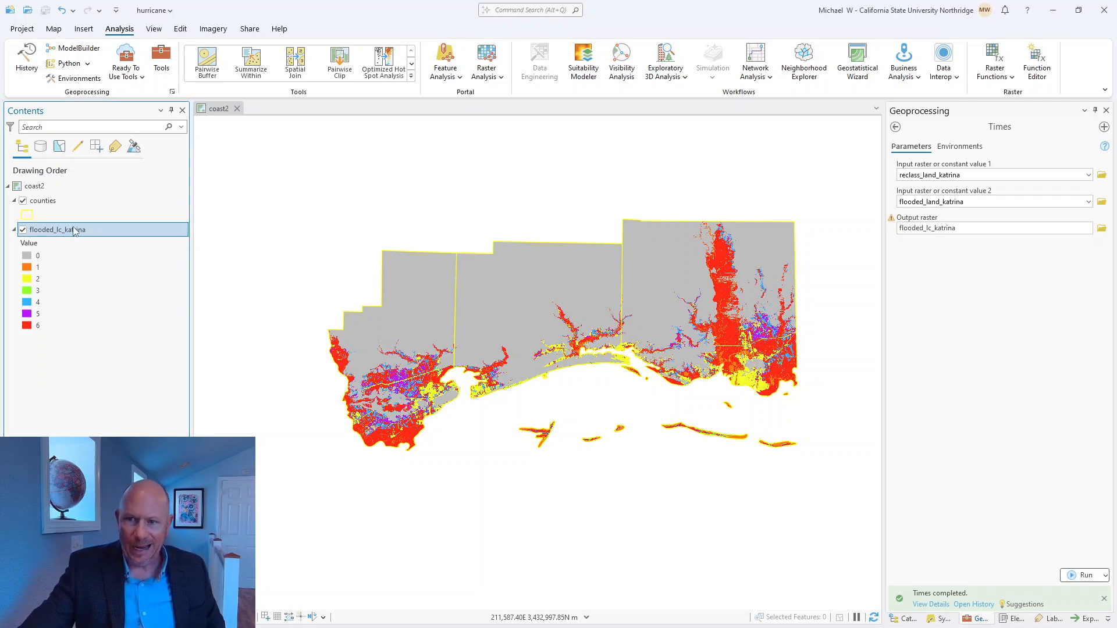
right_click(75, 230)
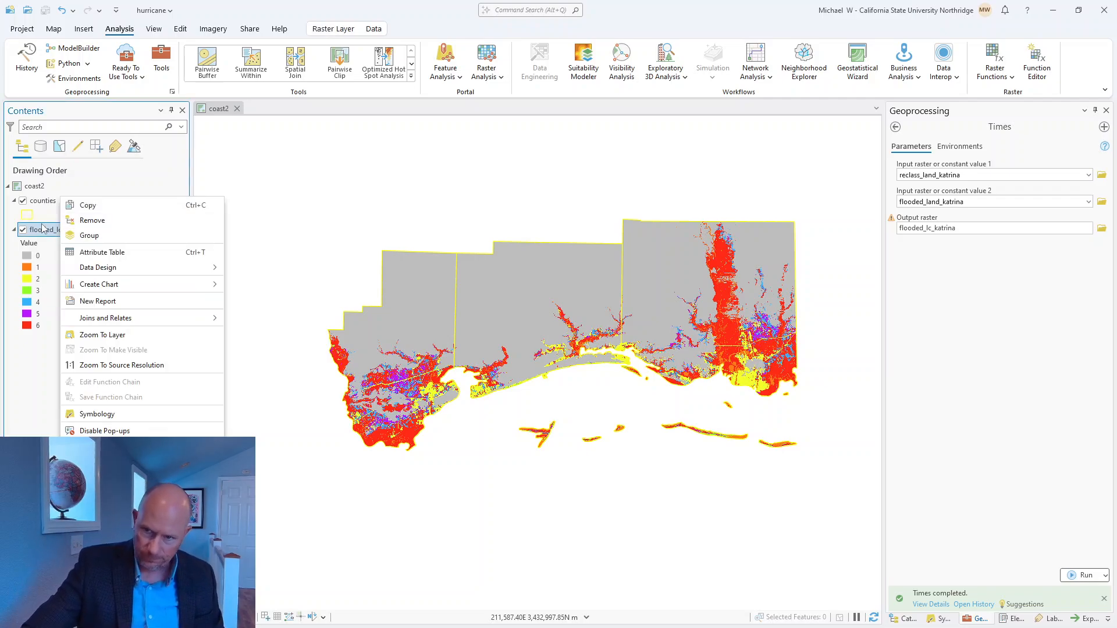
click(111, 252)
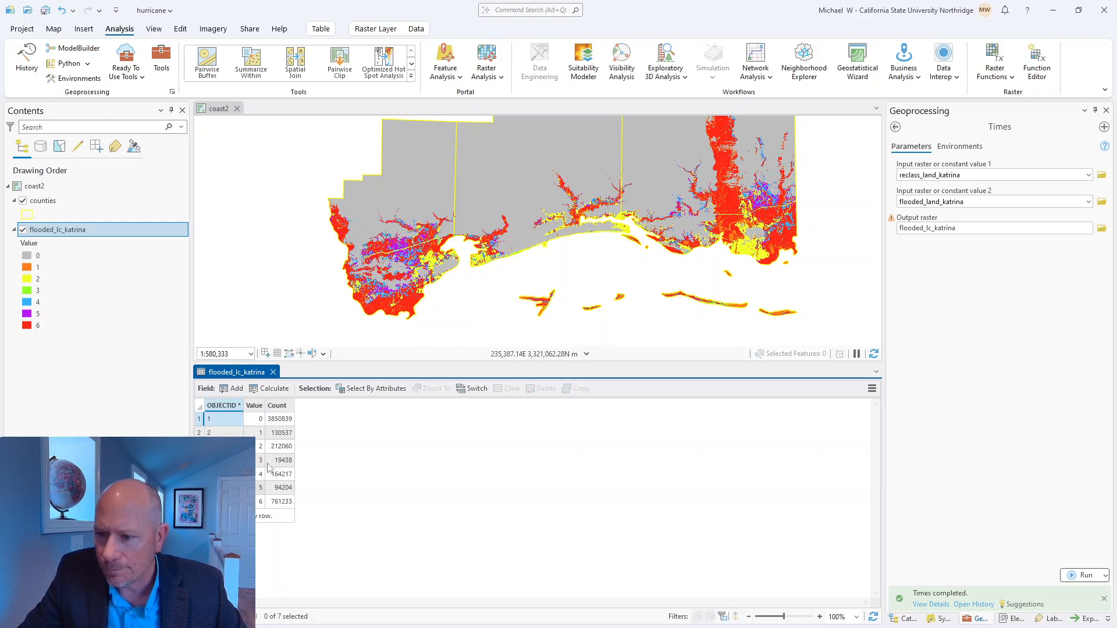
Step: Add a Text field named type with length 20 to the flooded_lc_katrina table and save the field changes
click(236, 389)
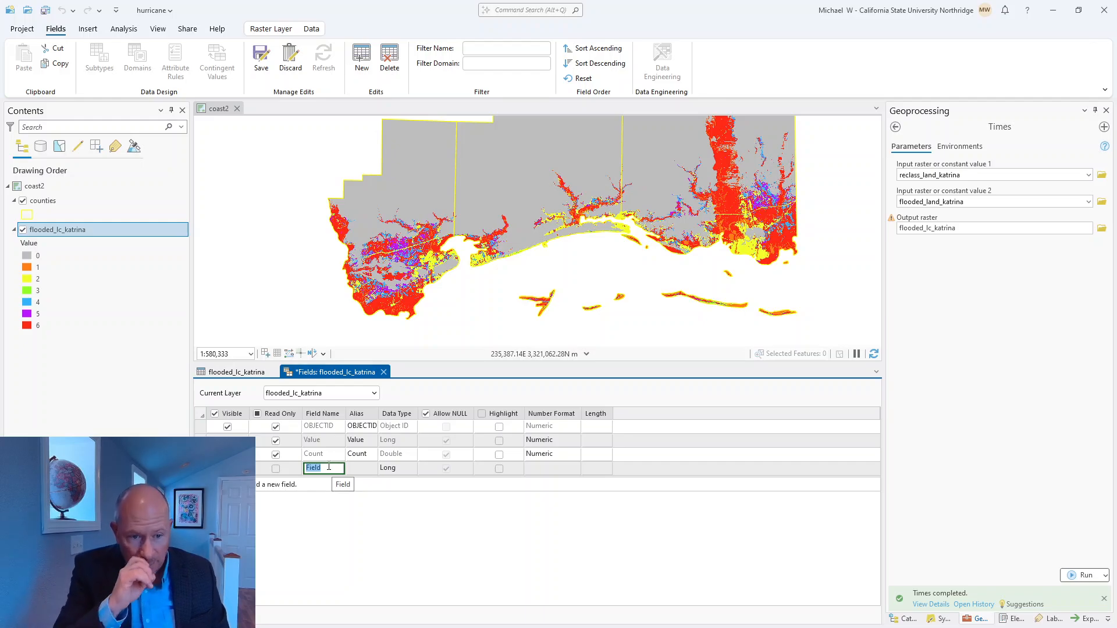
text(type)
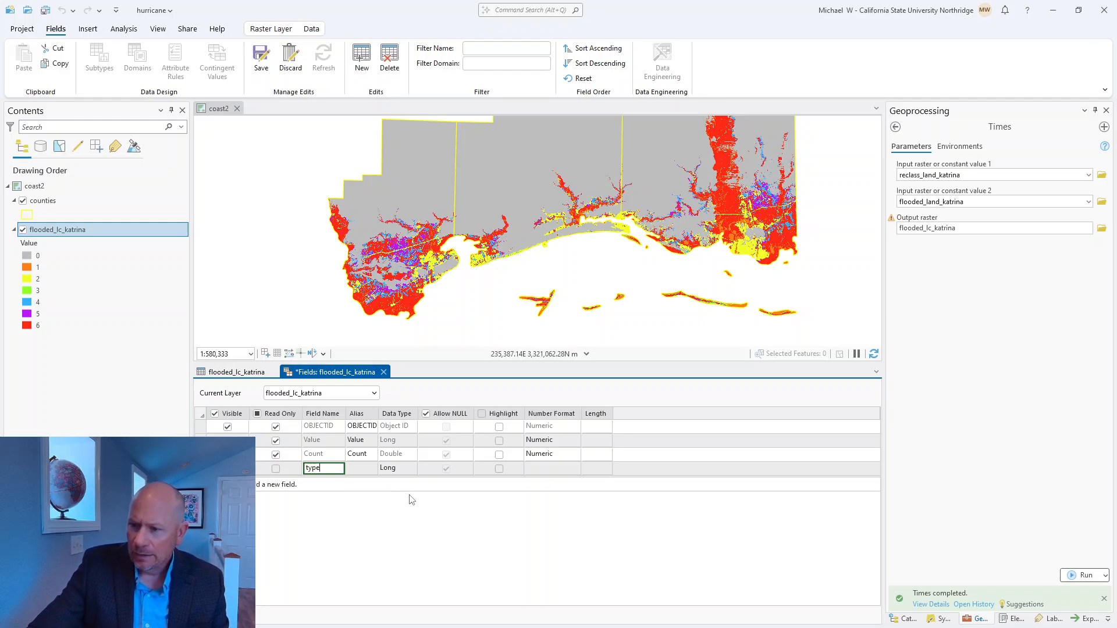
click(402, 469)
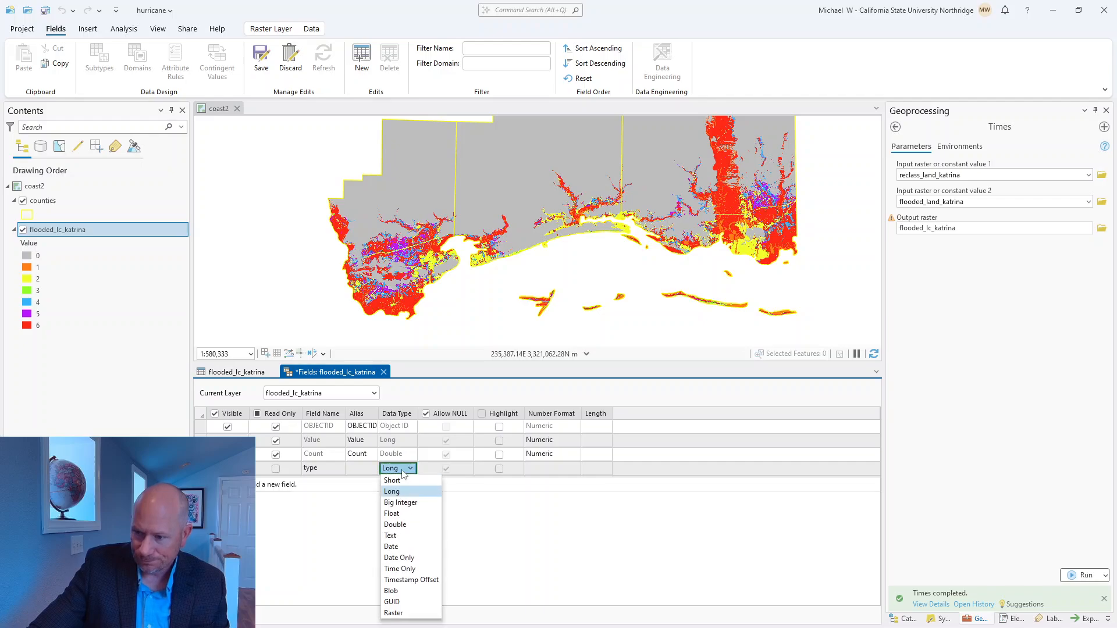
click(399, 535)
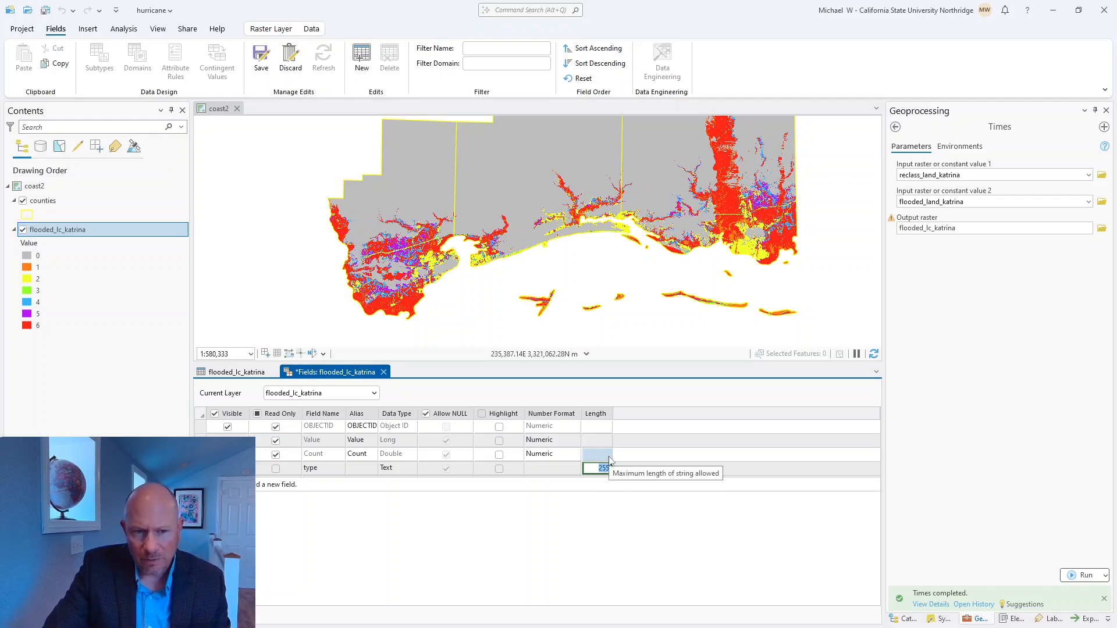
text(20)
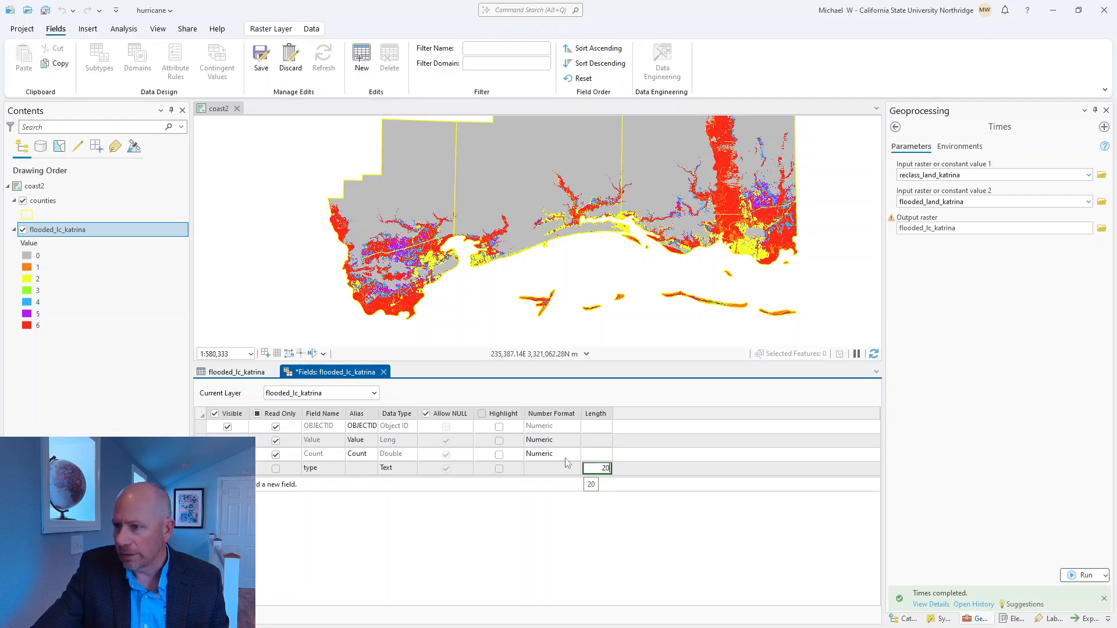
click(258, 57)
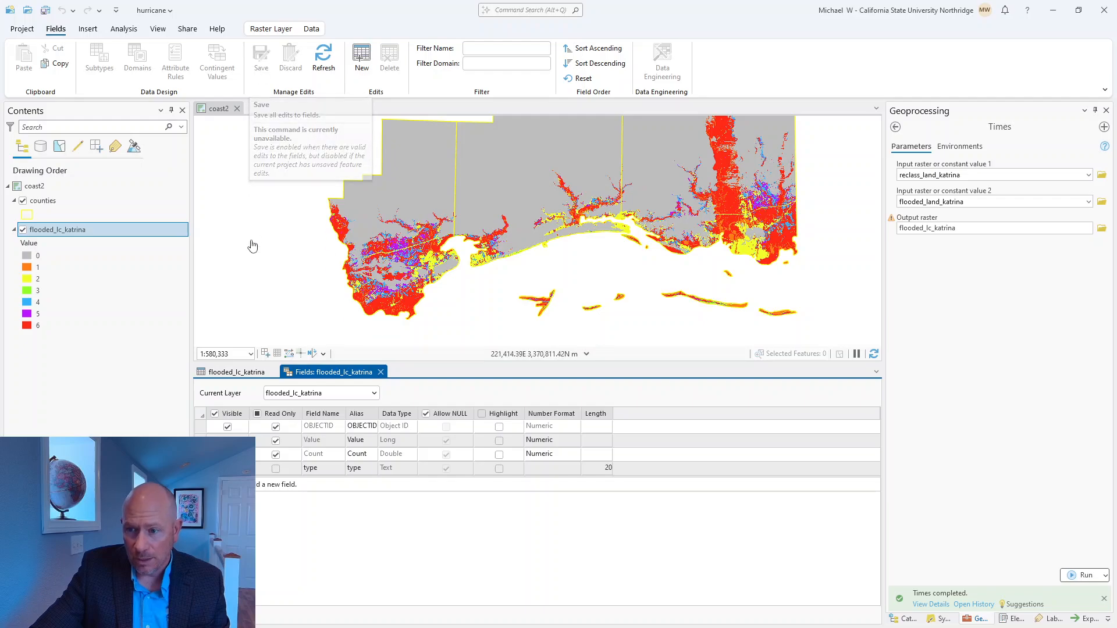
Step: Back in the flooded_lc_katrina table, enter Not Flooded as the type for value 0 and Water for value 1
click(238, 372)
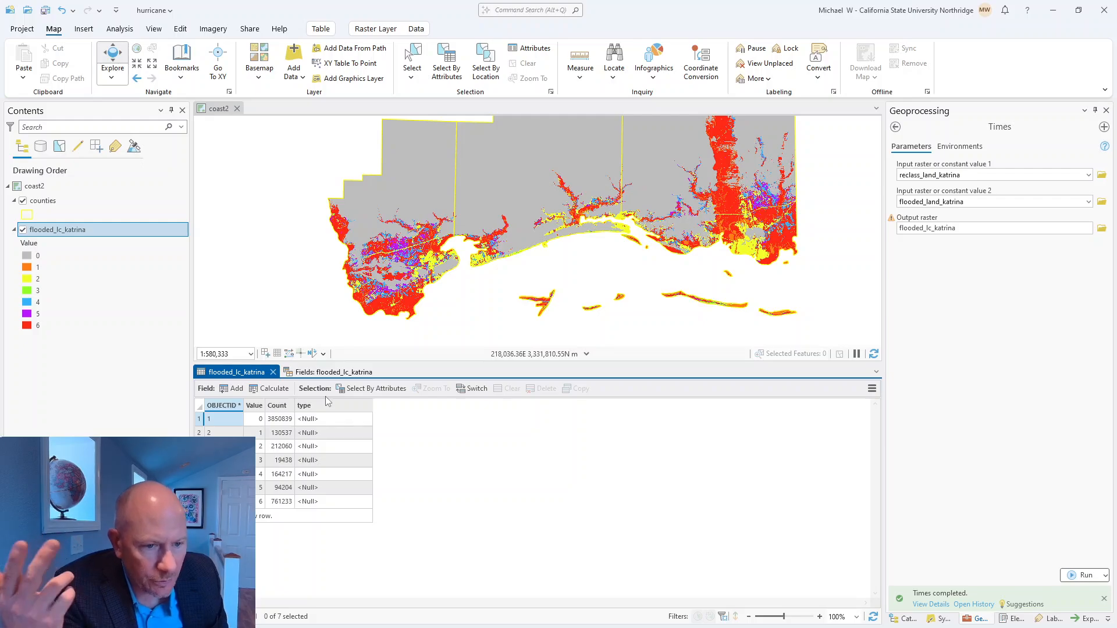
click(313, 419)
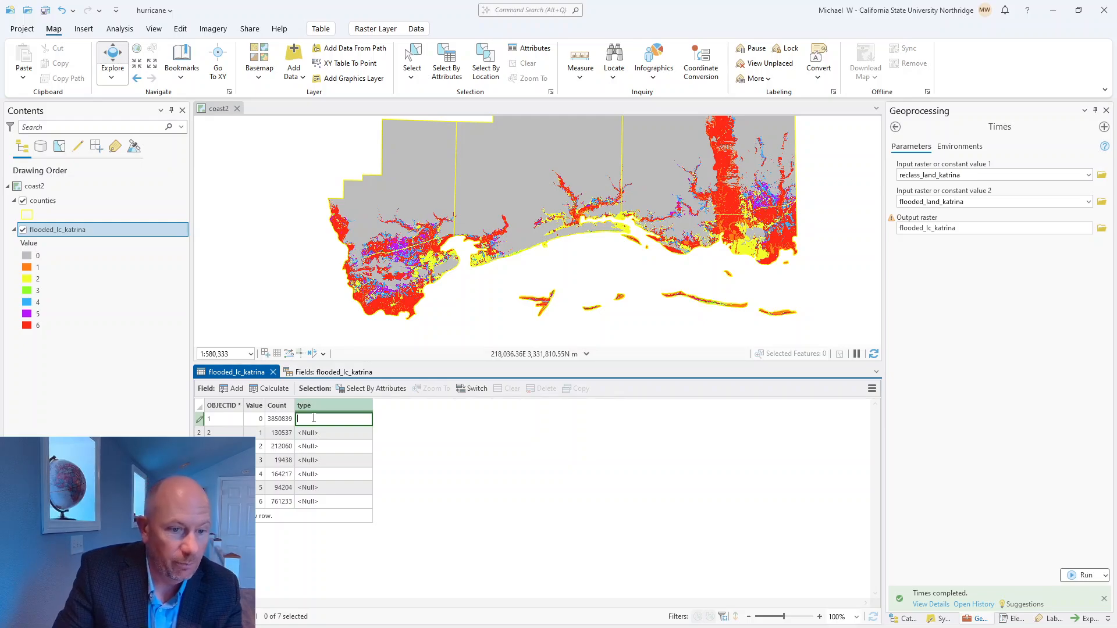
text(Not)
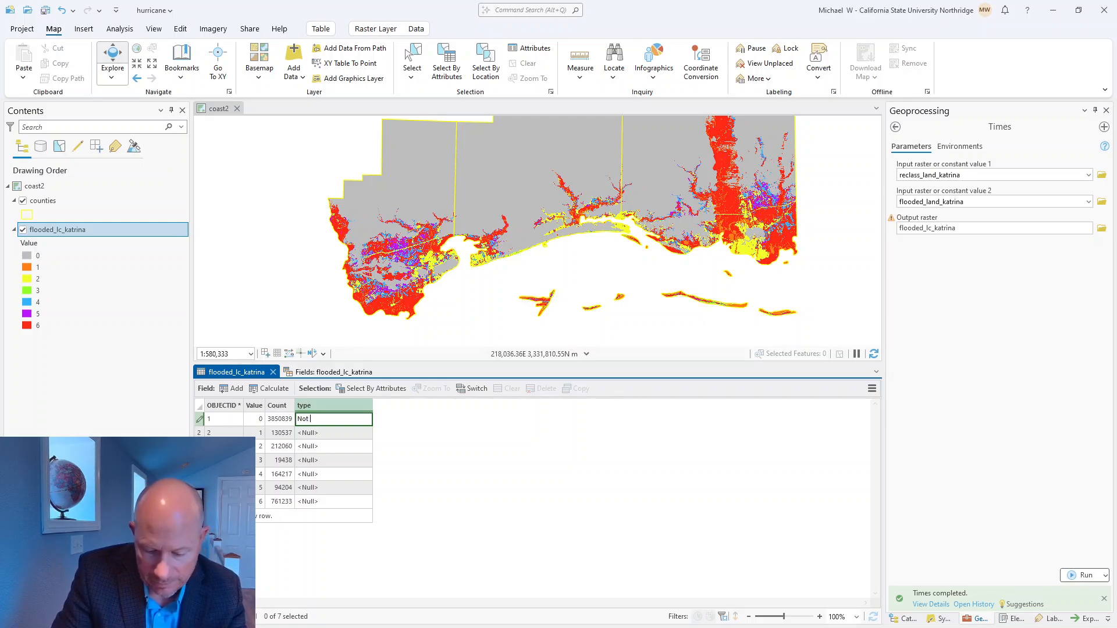
text( Flooded)
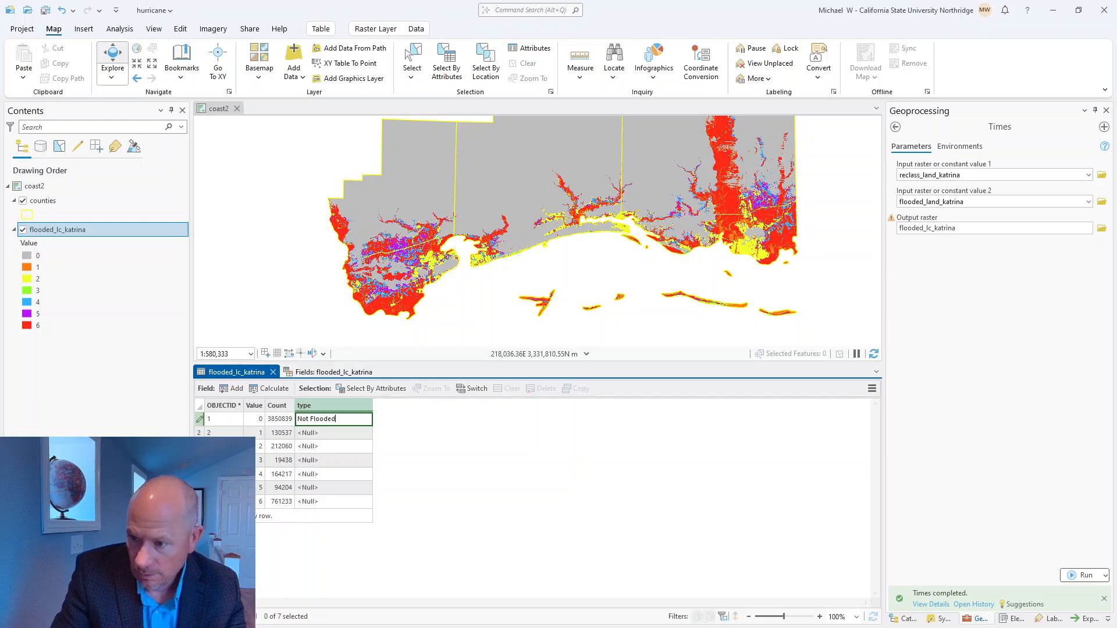
click(309, 433)
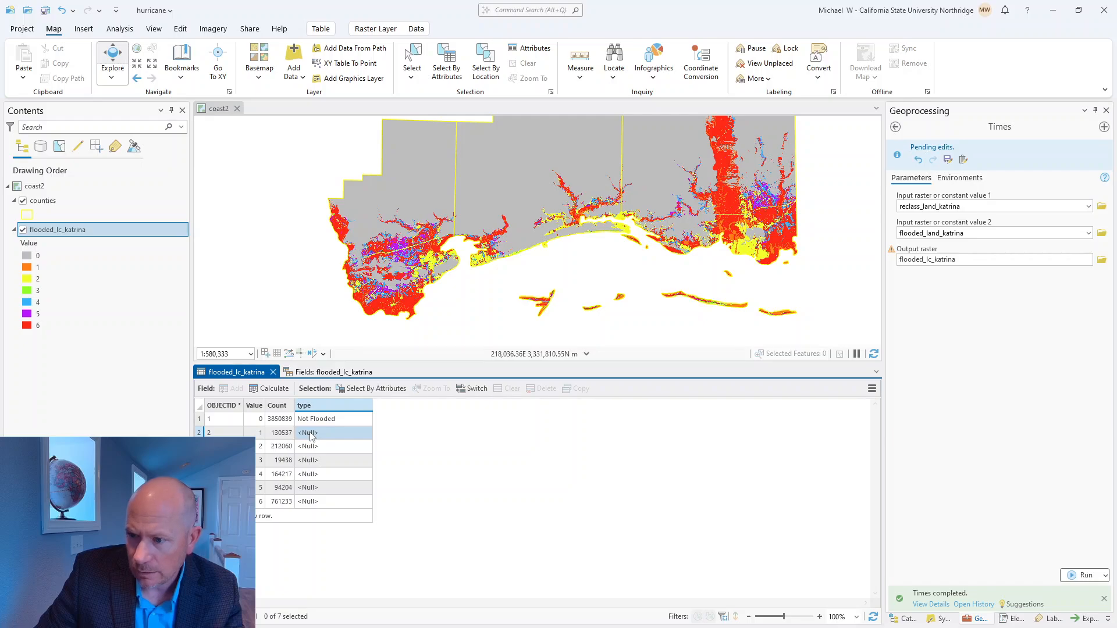
click(311, 434)
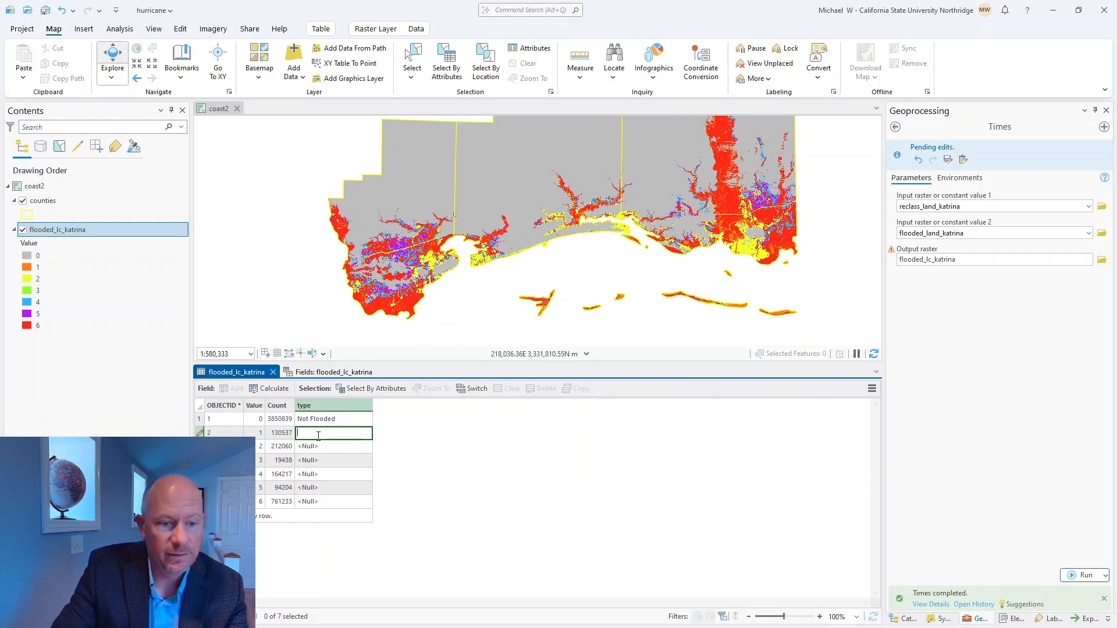
text(Water)
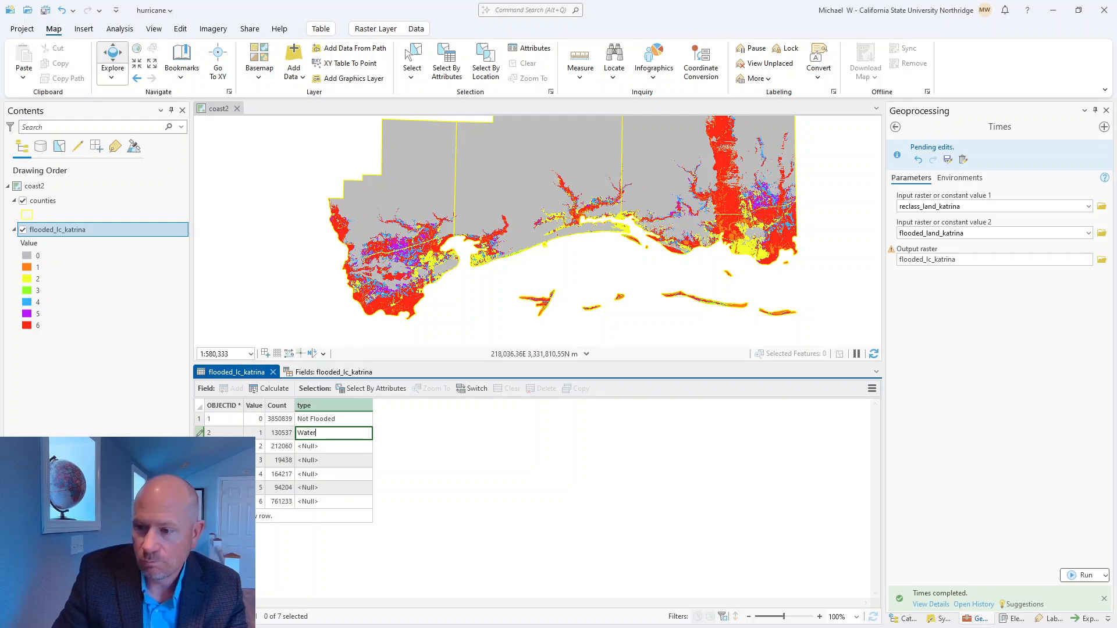
Step: Enter Developed as the type for value 2 and open the type cell for value 3
click(316, 447)
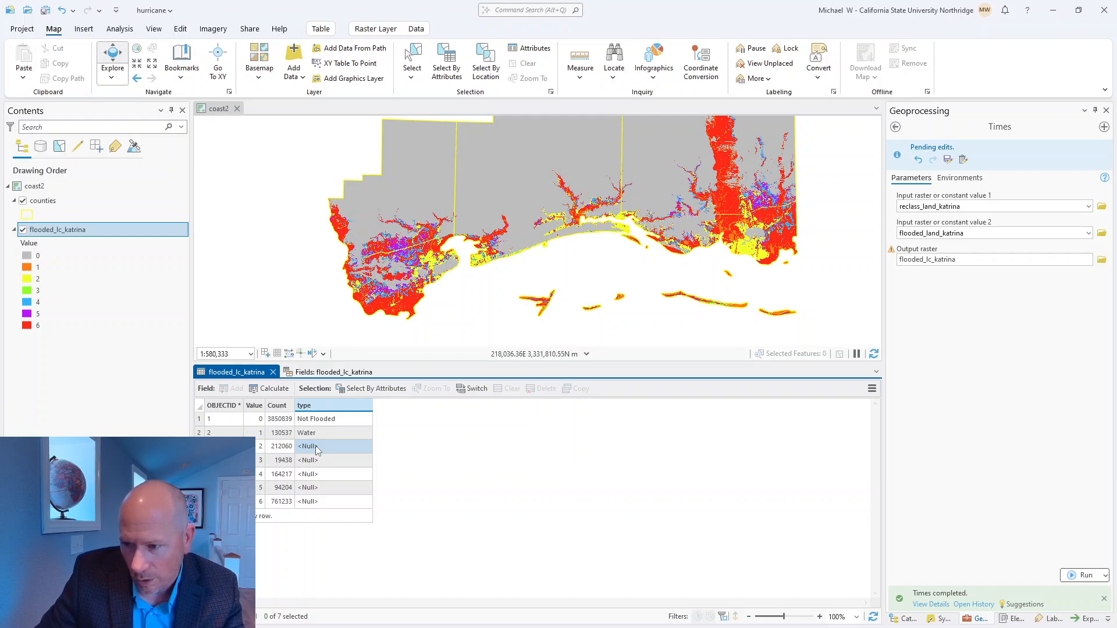
click(317, 448)
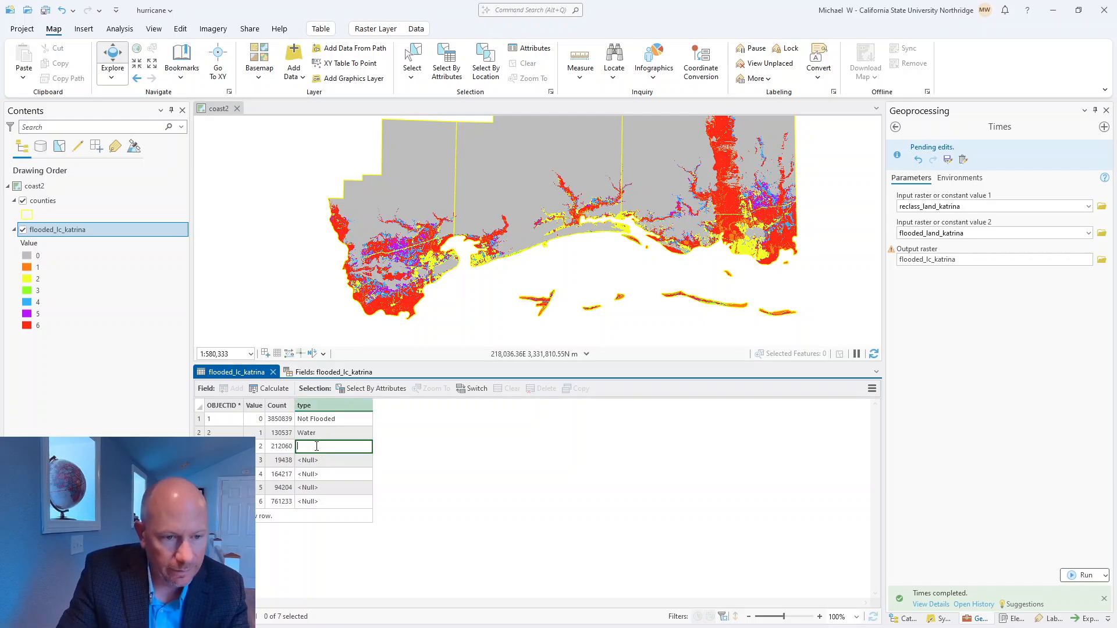
text(De)
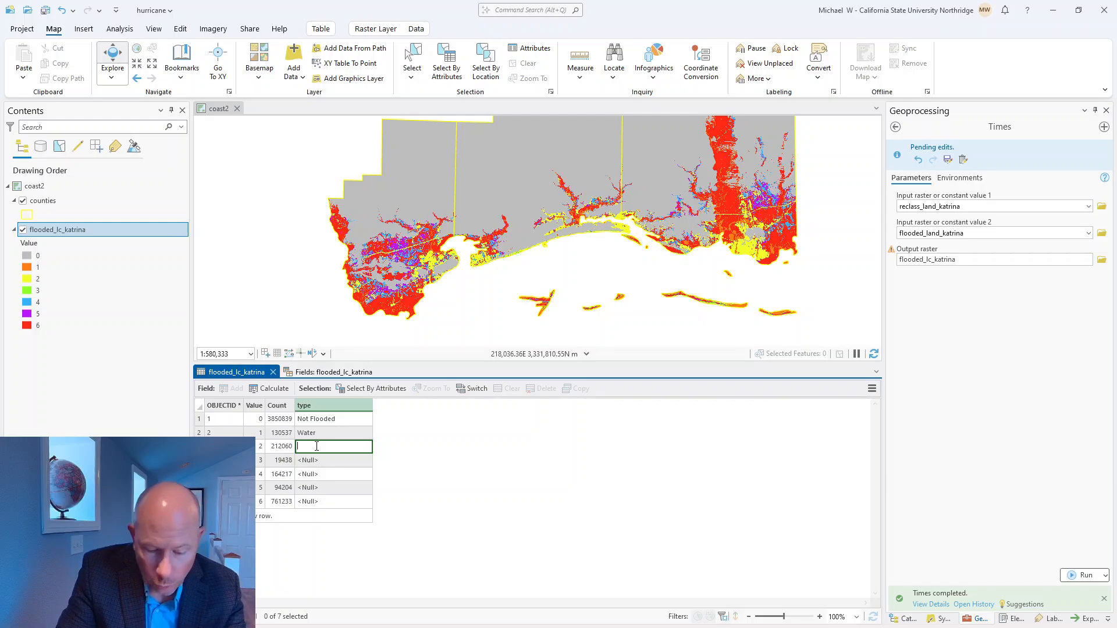
text(veloped)
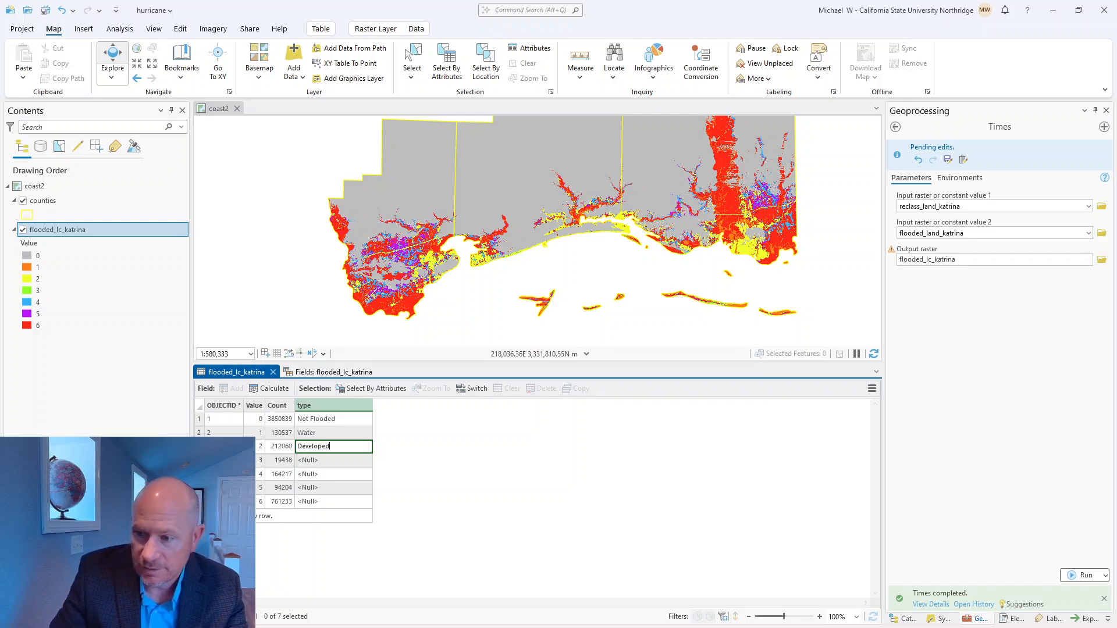
click(313, 461)
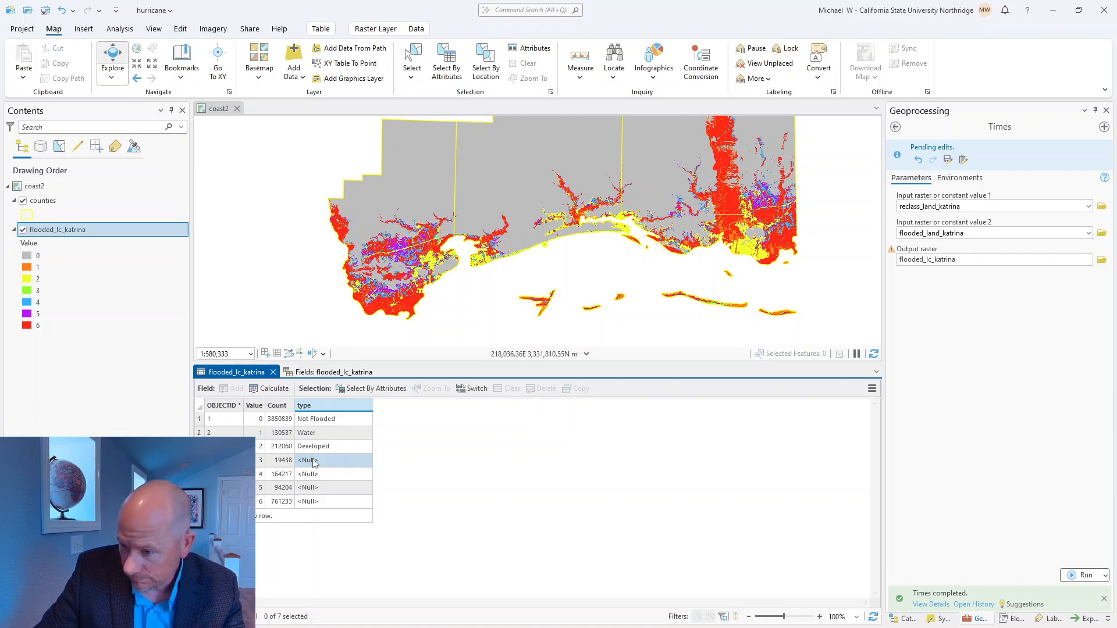
click(313, 460)
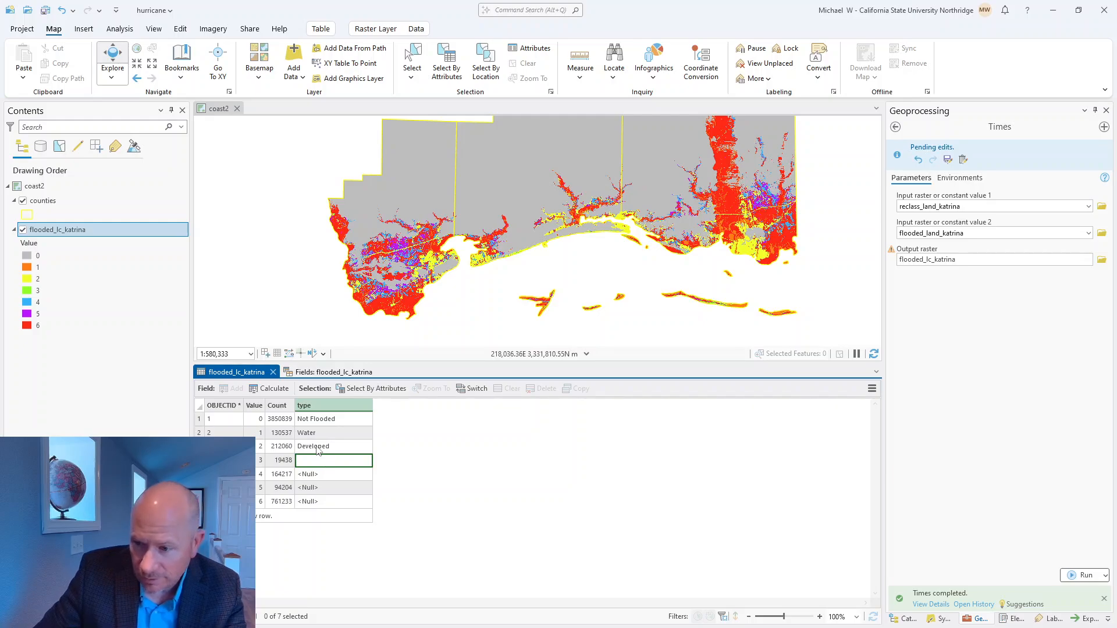
Step: Replace the type for value 2 with Barren and narrow the OBJECTID column
click(318, 448)
click(317, 448)
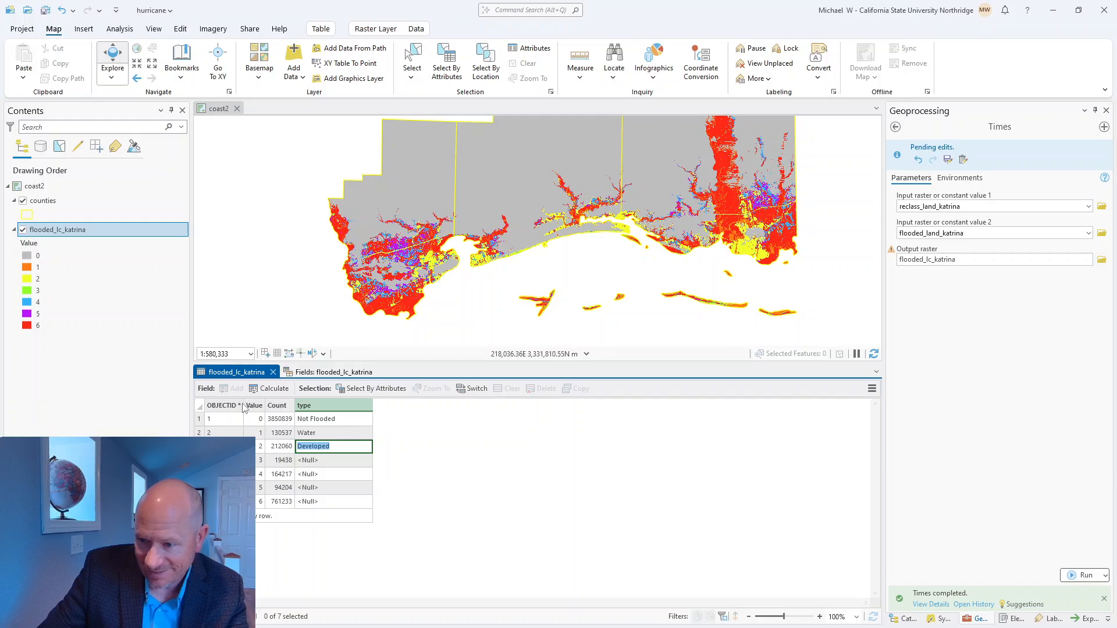
mouse_move(240, 403)
mouse_down()
mouse_move(520, 404)
mouse_move(214, 404)
mouse_move(250, 405)
mouse_up()
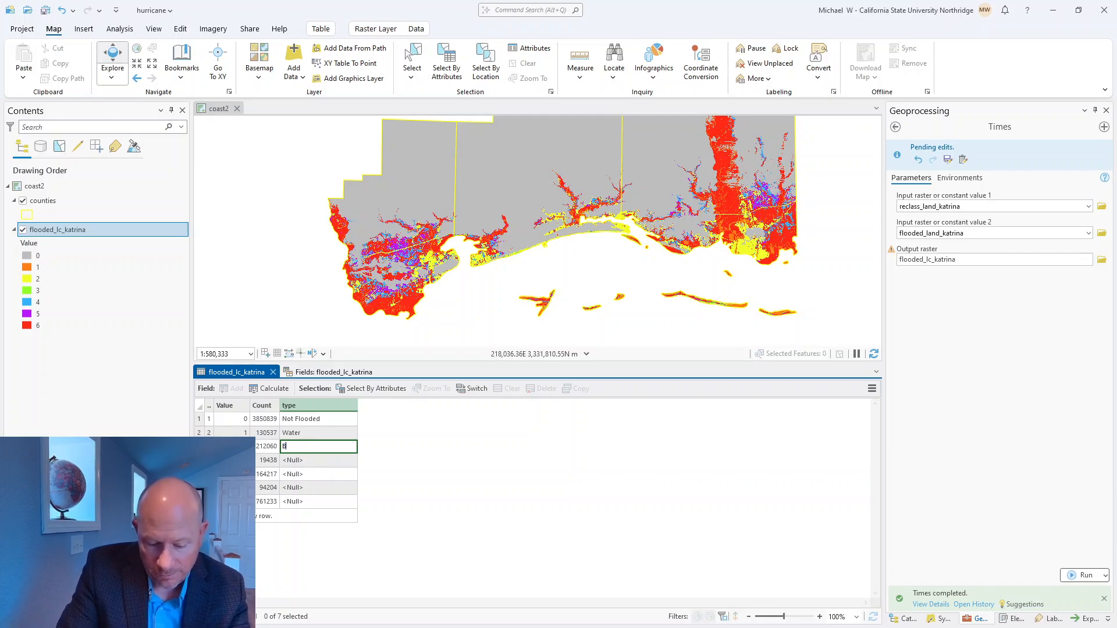
Step: Enter Developed as the type for value 3 and Forest for value 4
click(306, 460)
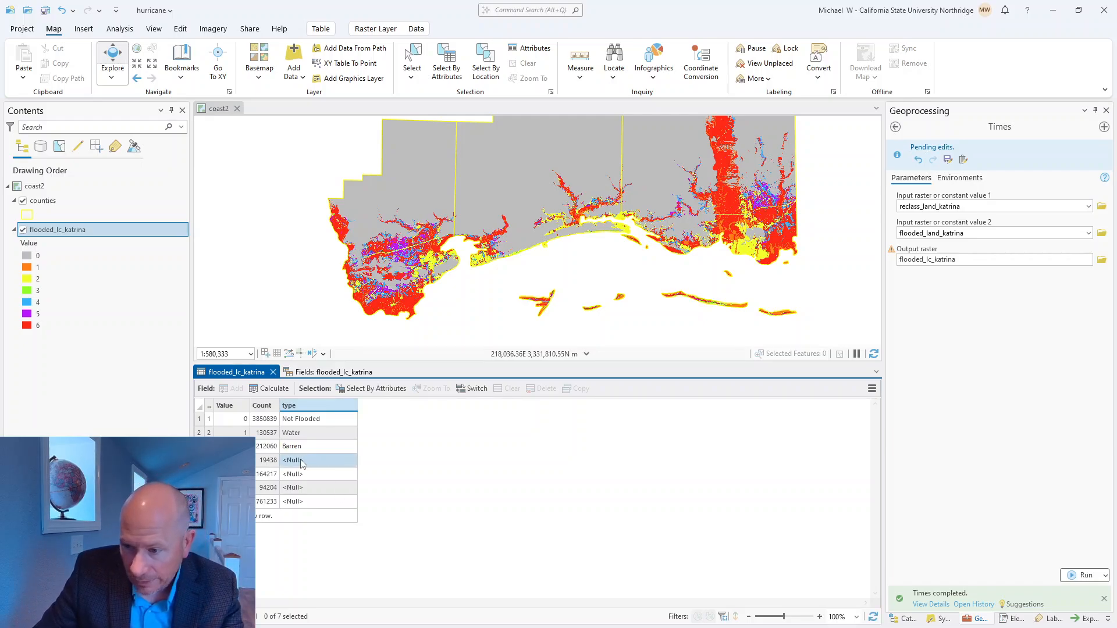
click(300, 458)
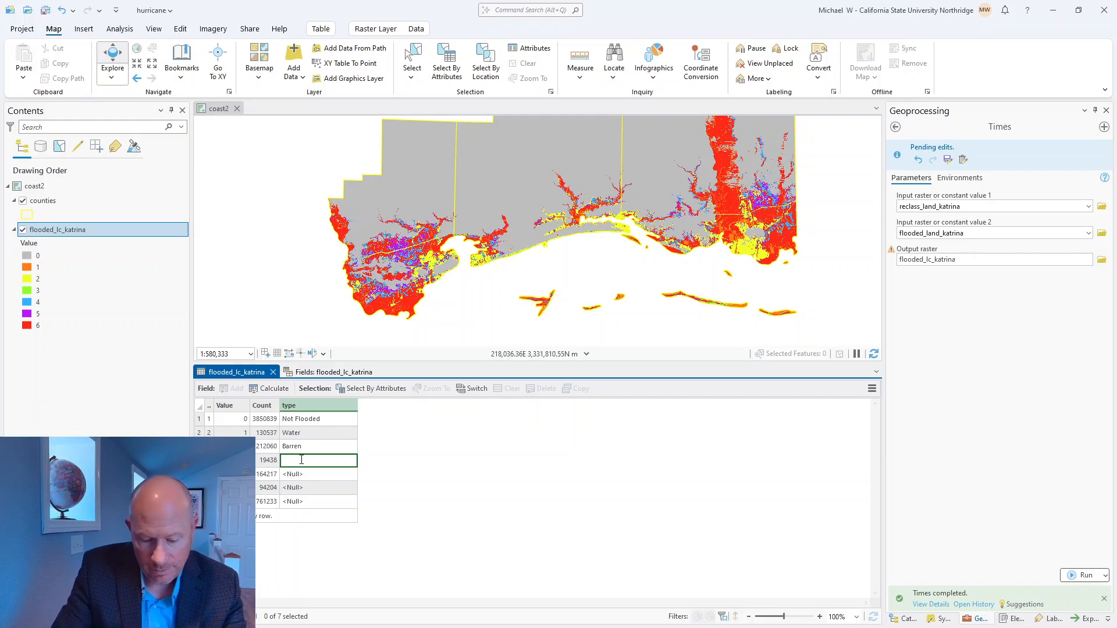
text(Developed)
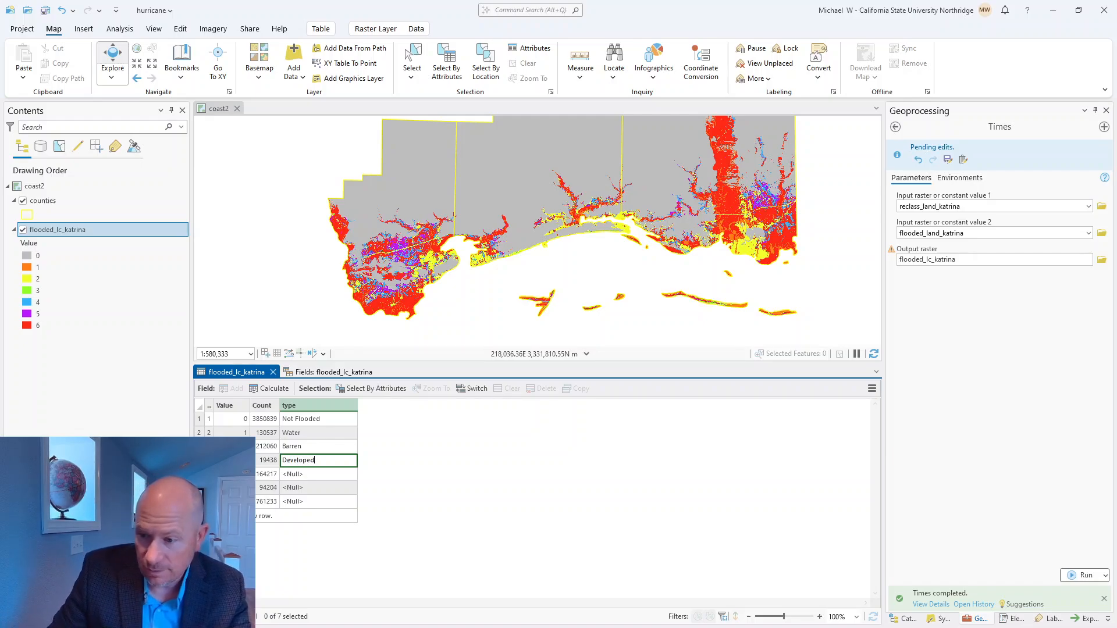
click(300, 477)
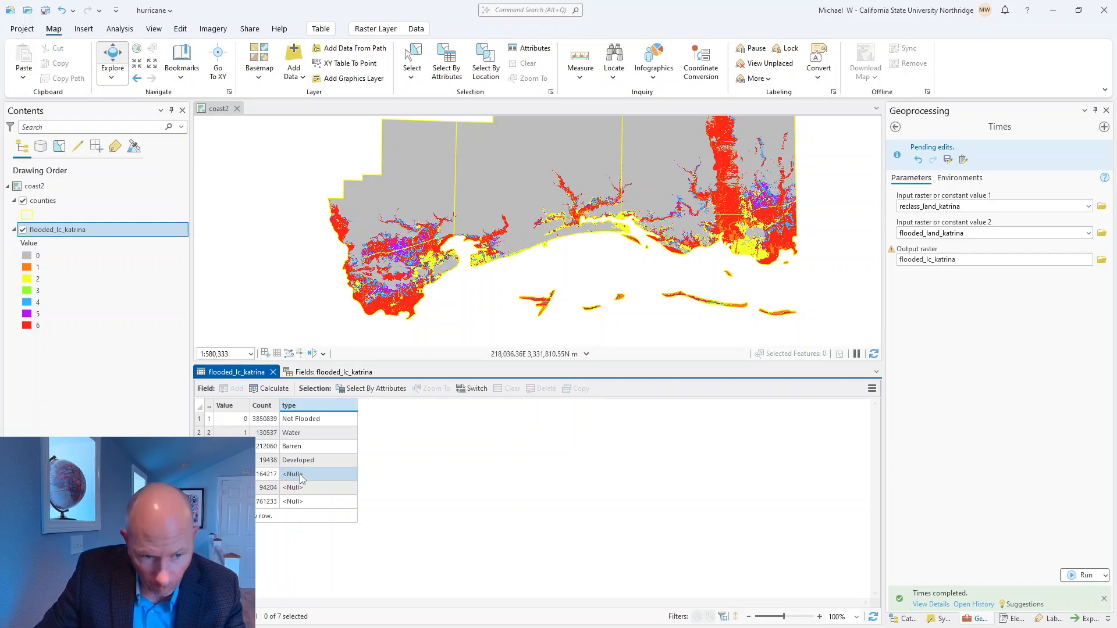
click(301, 475)
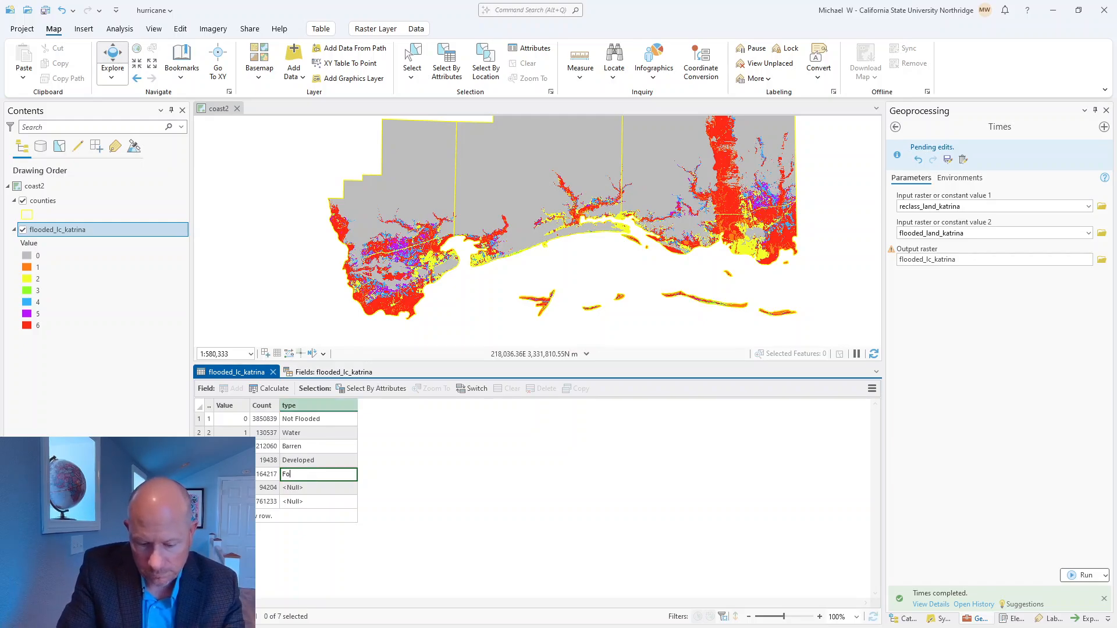
Step: Enter Agriculture as the type for value 5 in the flooded_lc_katrina table
click(299, 489)
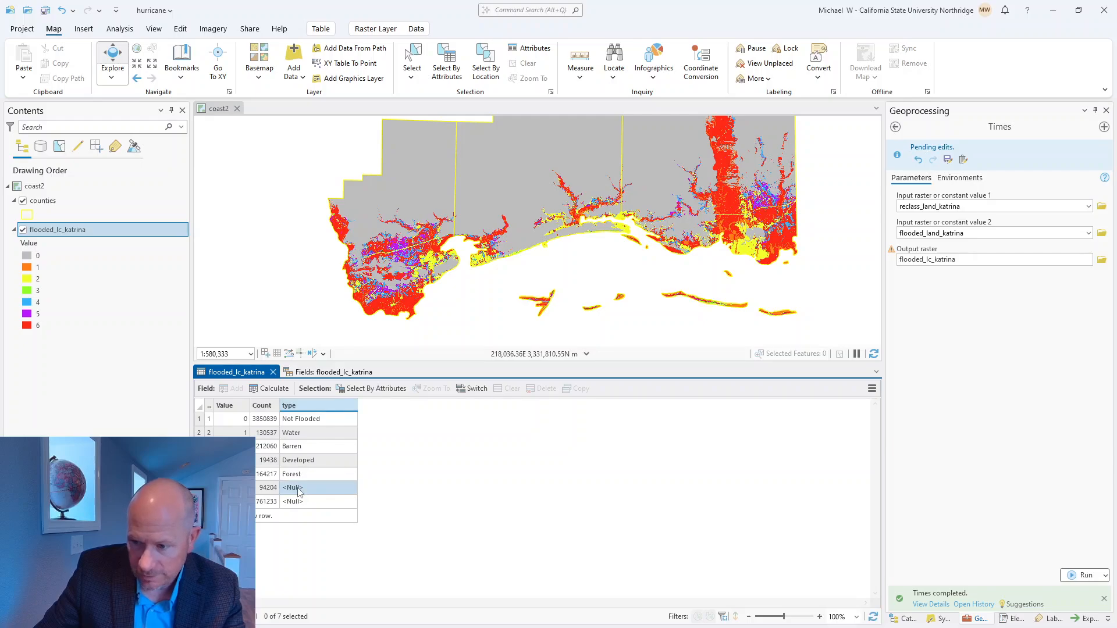
click(298, 489)
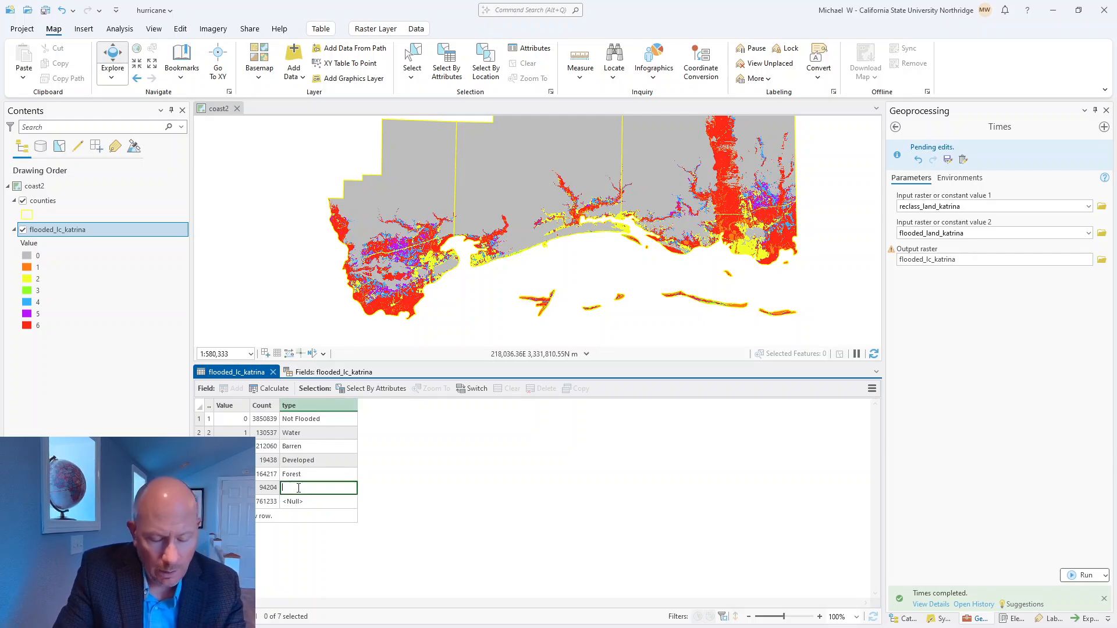
text(Agr)
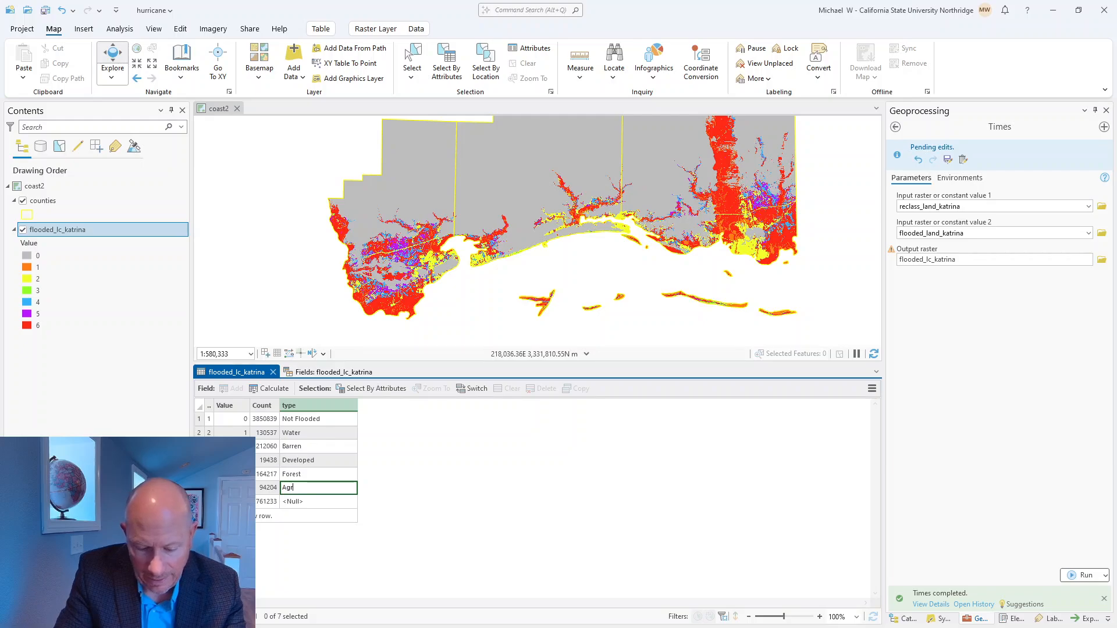
text(iculture)
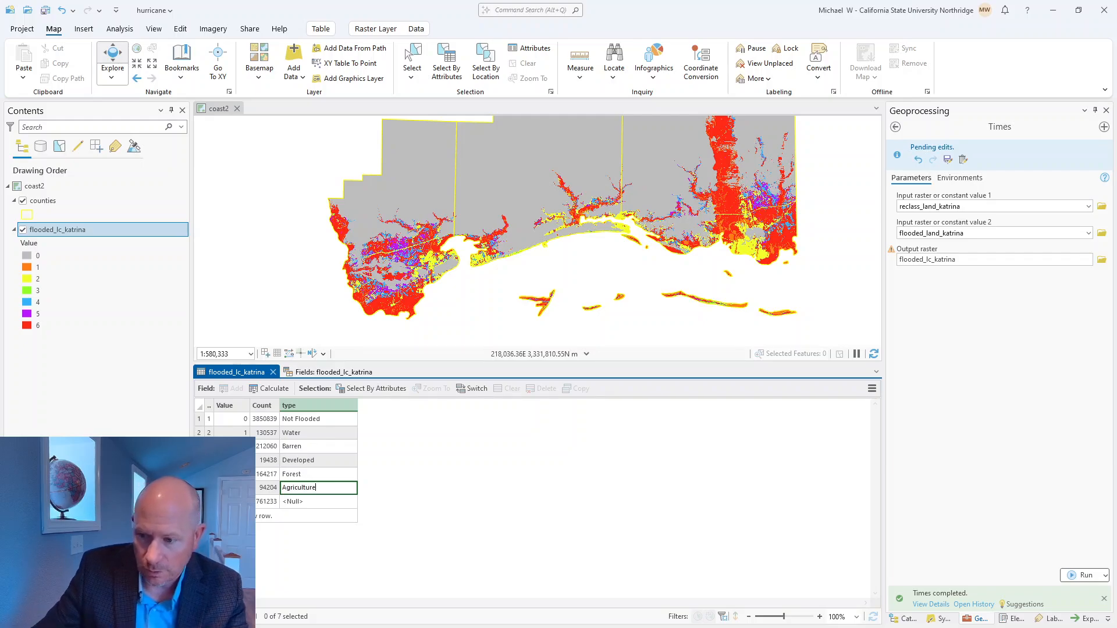
Step: Enter Wetlands as the type for value 6 in the flooded_lc_katrina table
click(308, 503)
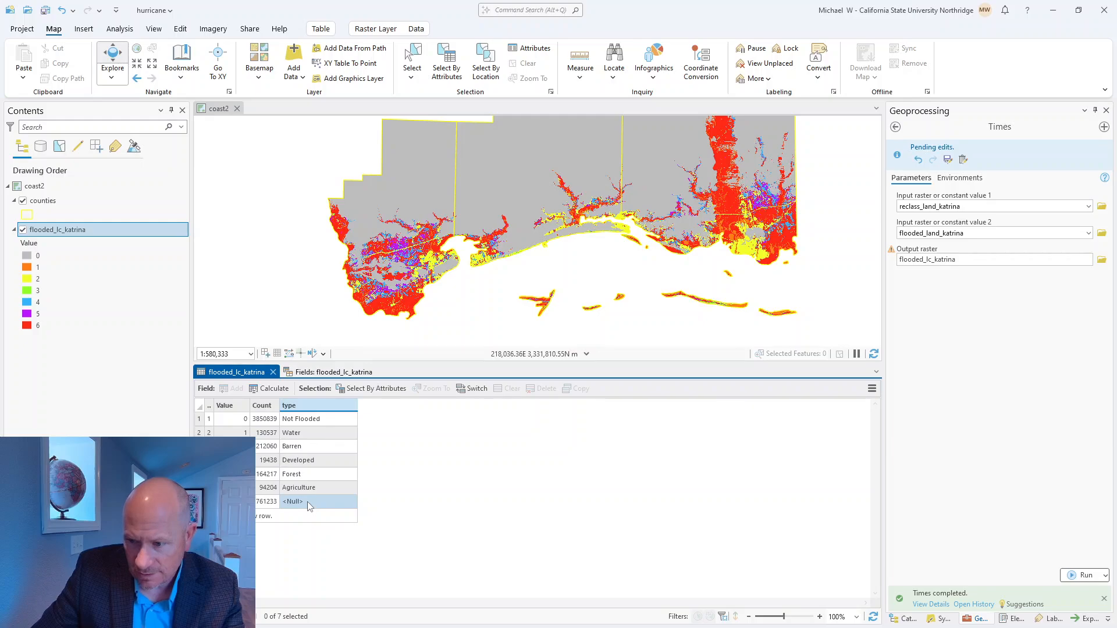
click(303, 501)
text(Wet)
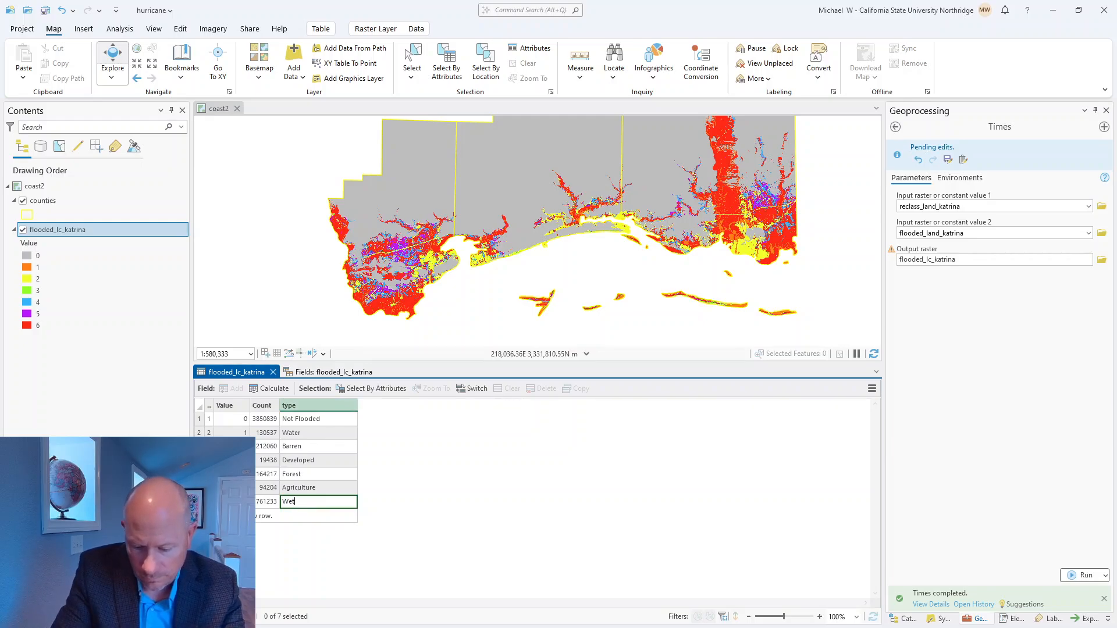
text(lands)
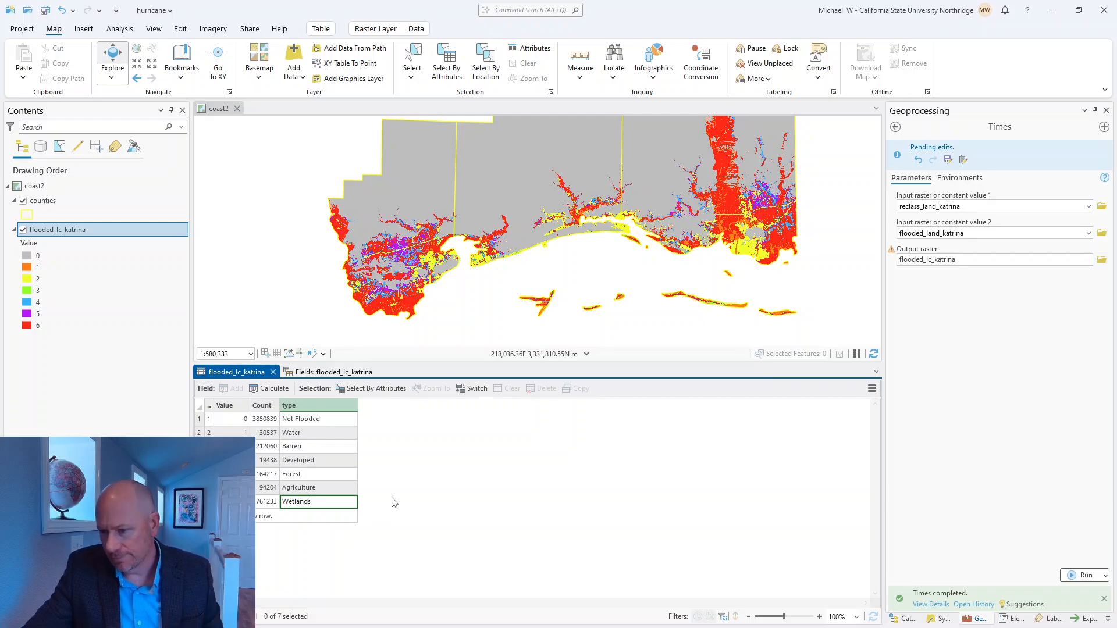
key(Return)
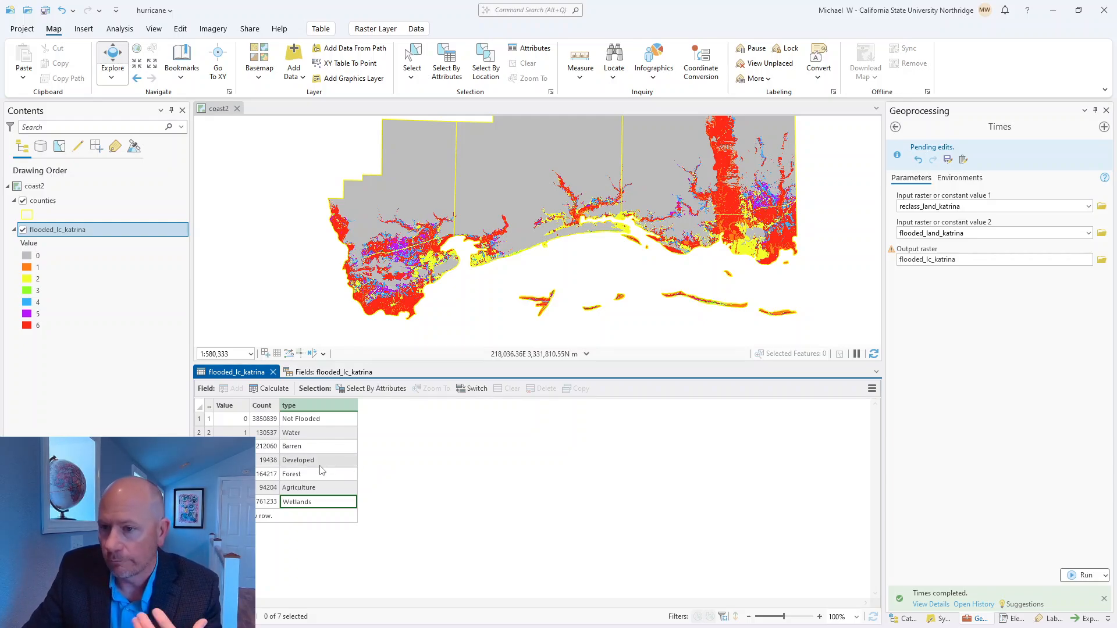
Step: Hide the counties layer and identify a flooded_lc_katrina cell on the coast to check its type attribute
click(486, 244)
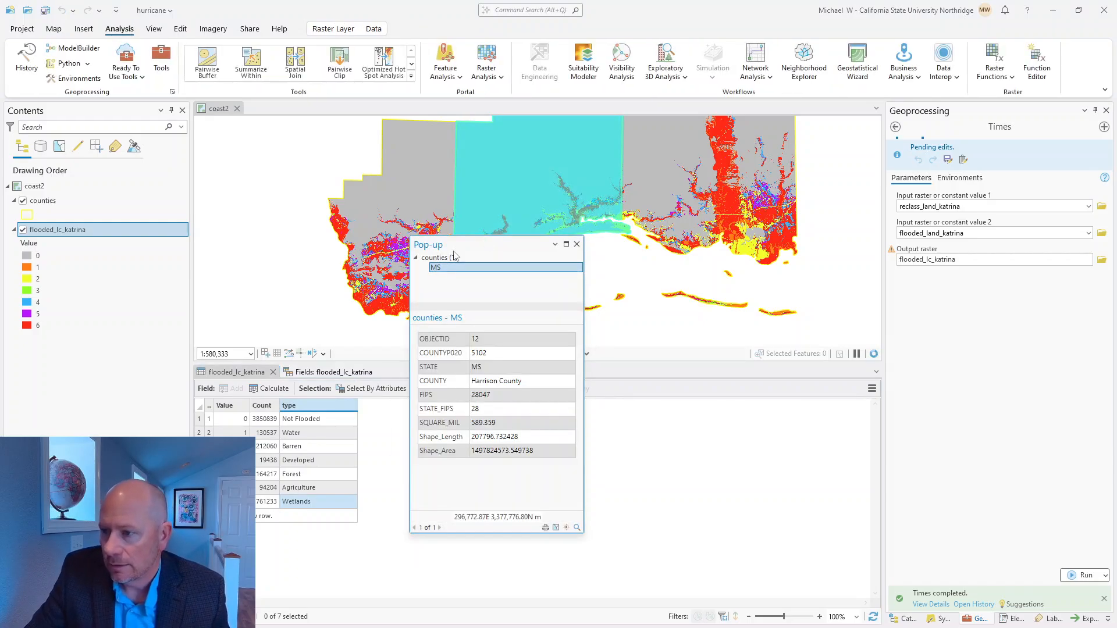
click(576, 244)
click(22, 200)
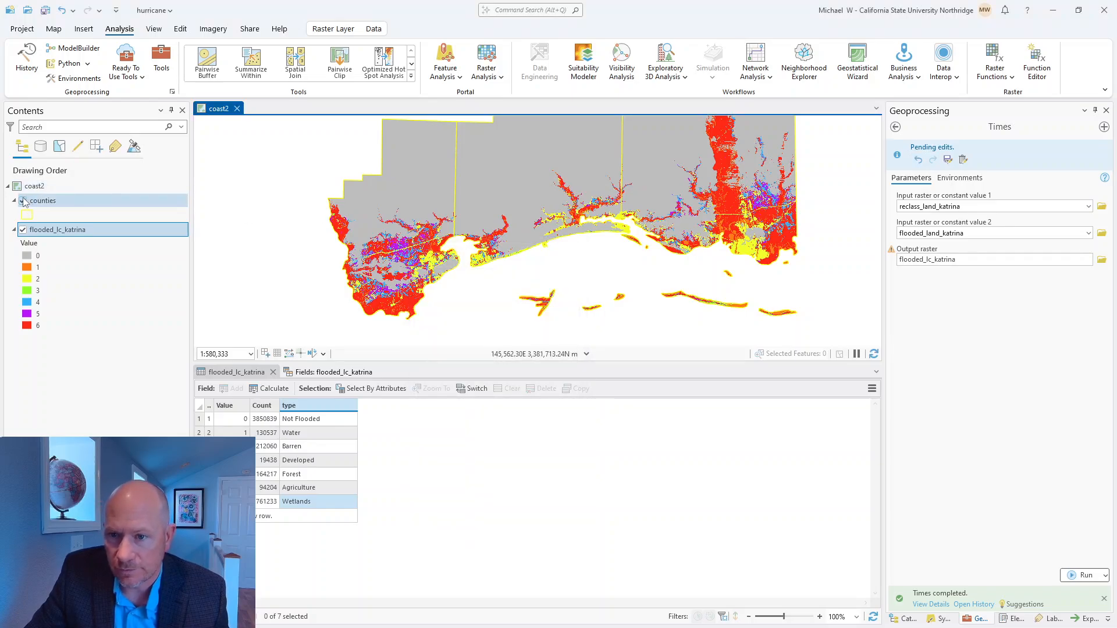
click(488, 243)
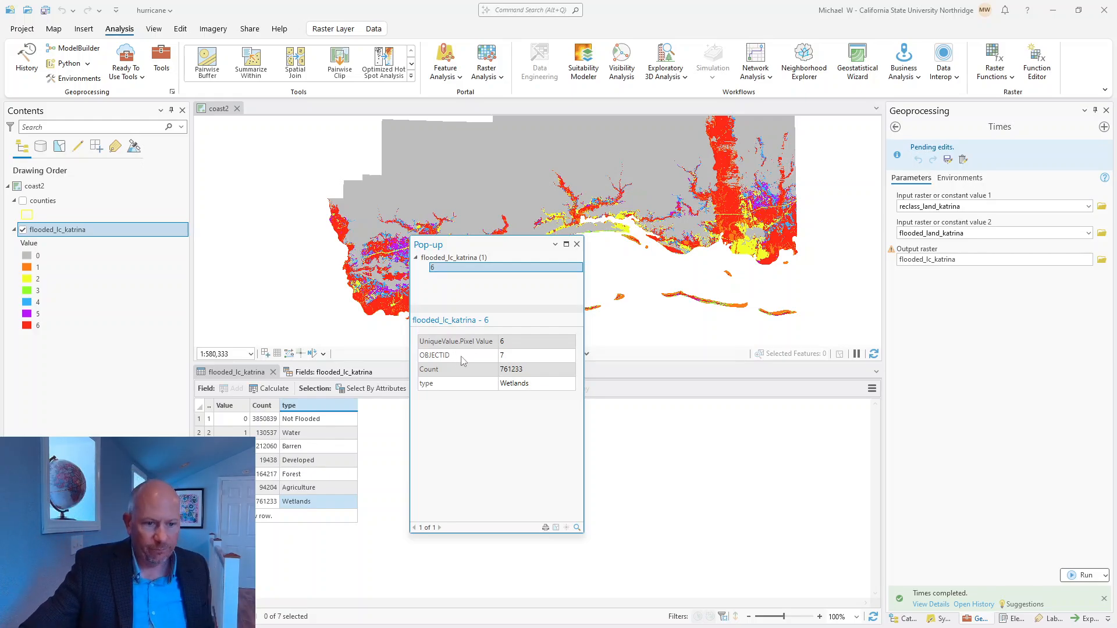
click(576, 243)
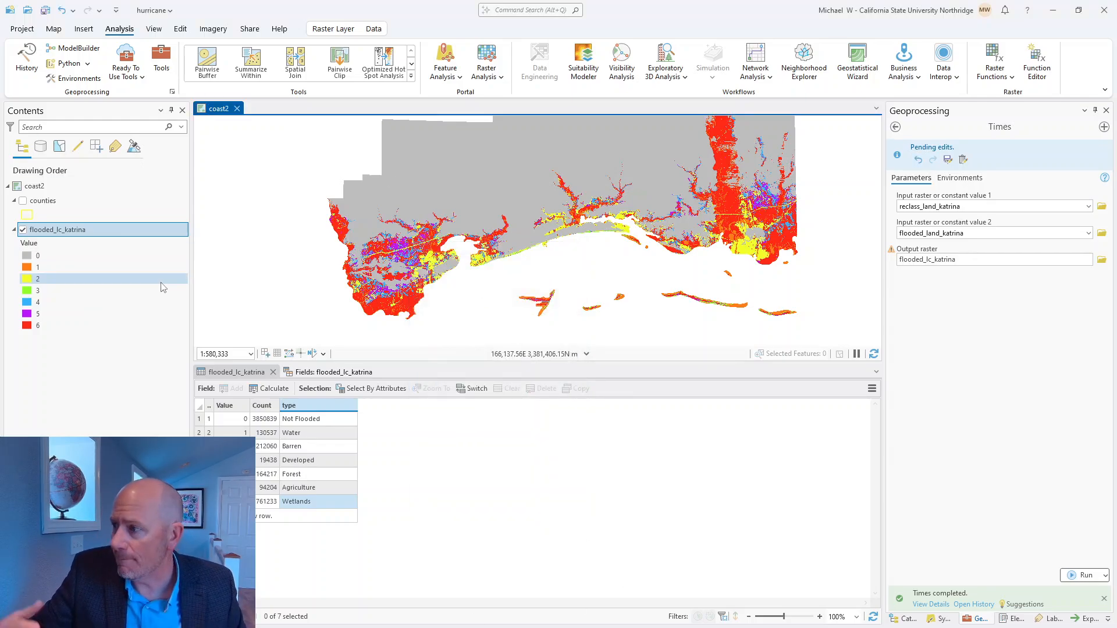
Step: Symbolize flooded_lc_katrina by unique values of the type field with a multicolored categorical color scheme
click(56, 233)
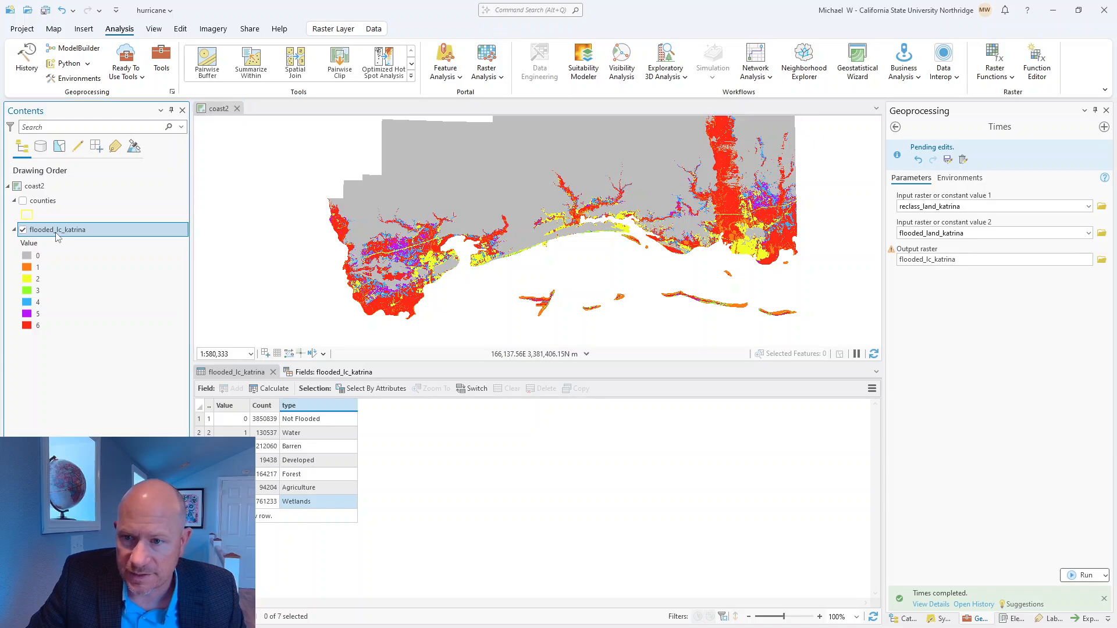
right_click(55, 233)
click(46, 361)
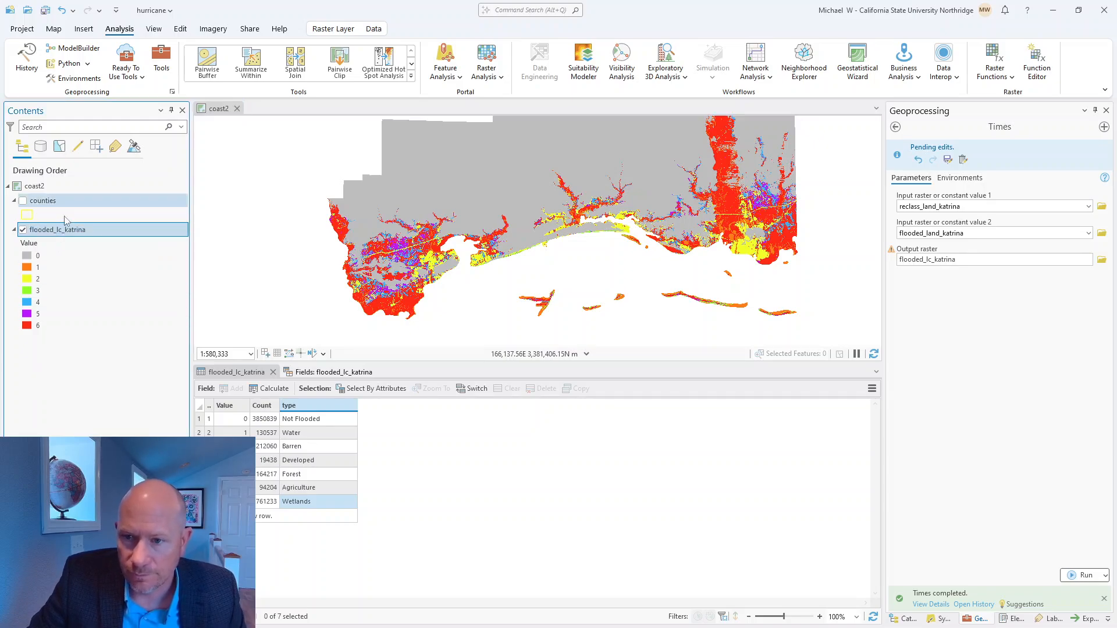
right_click(64, 232)
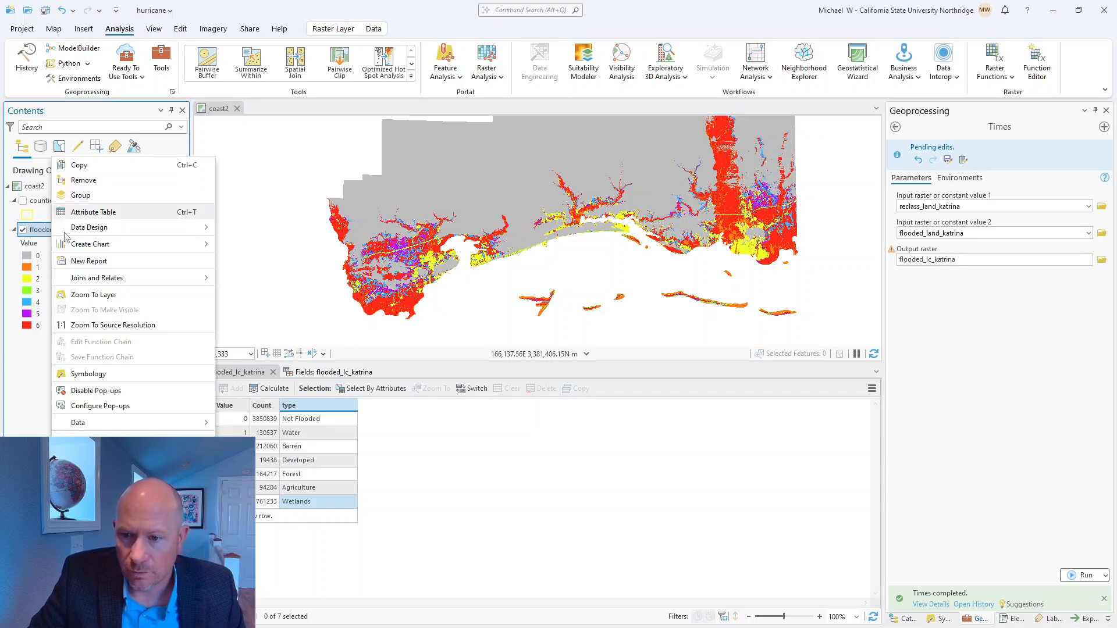
click(106, 375)
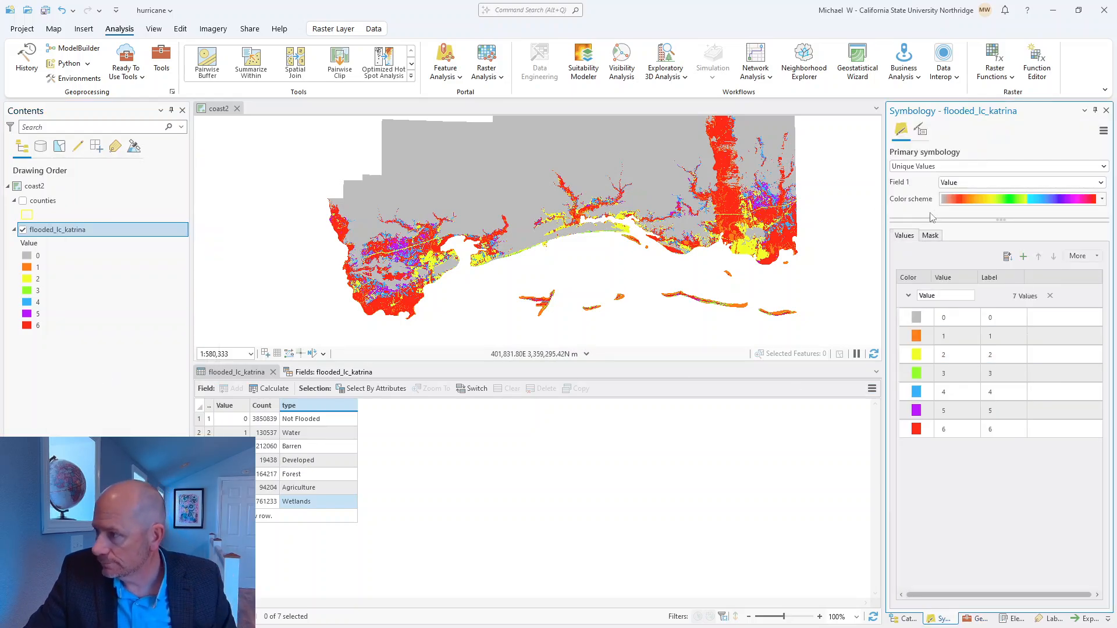
click(1097, 183)
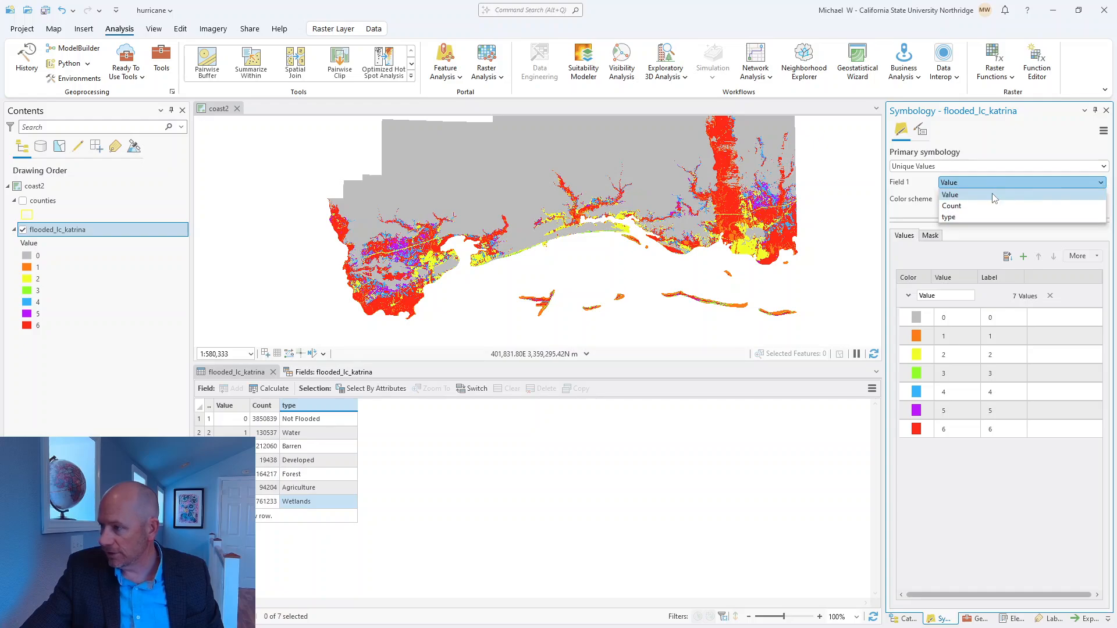
click(986, 218)
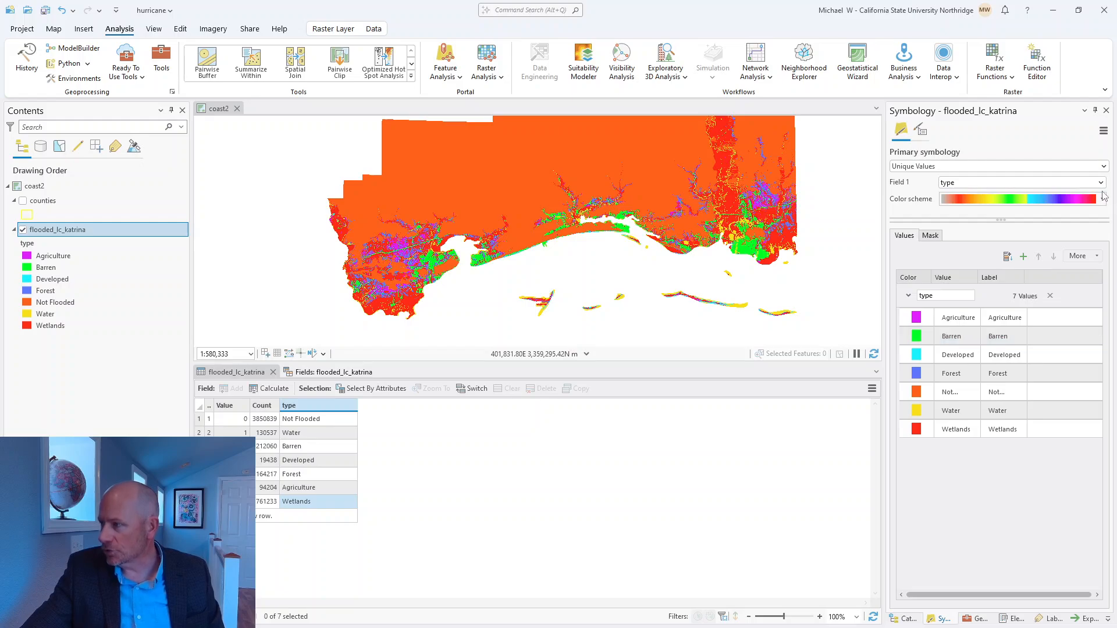
click(1102, 199)
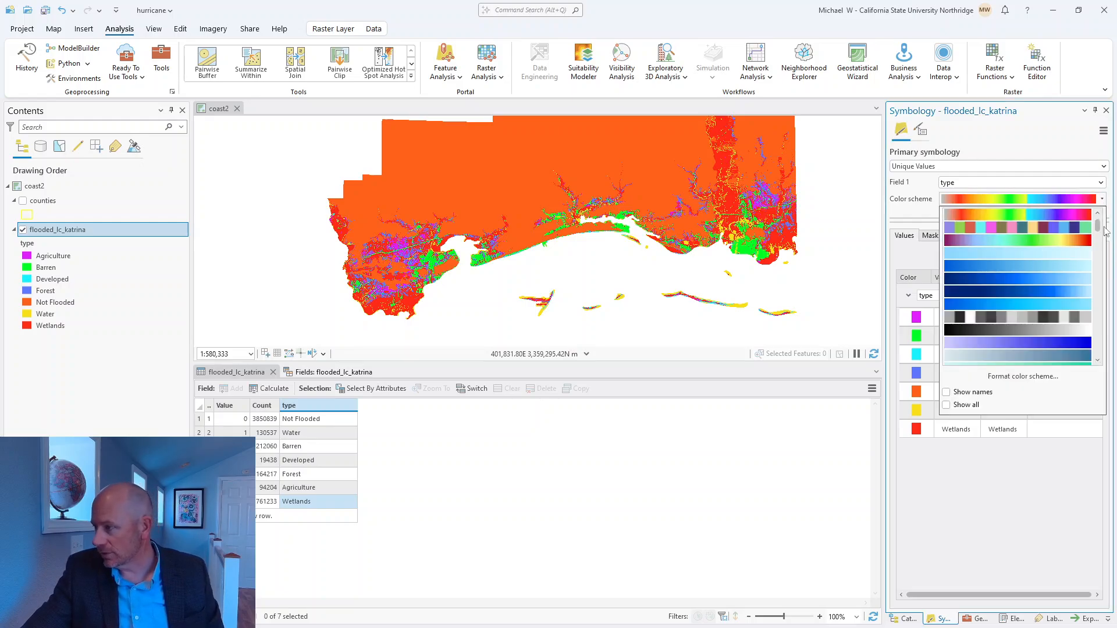
click(1088, 229)
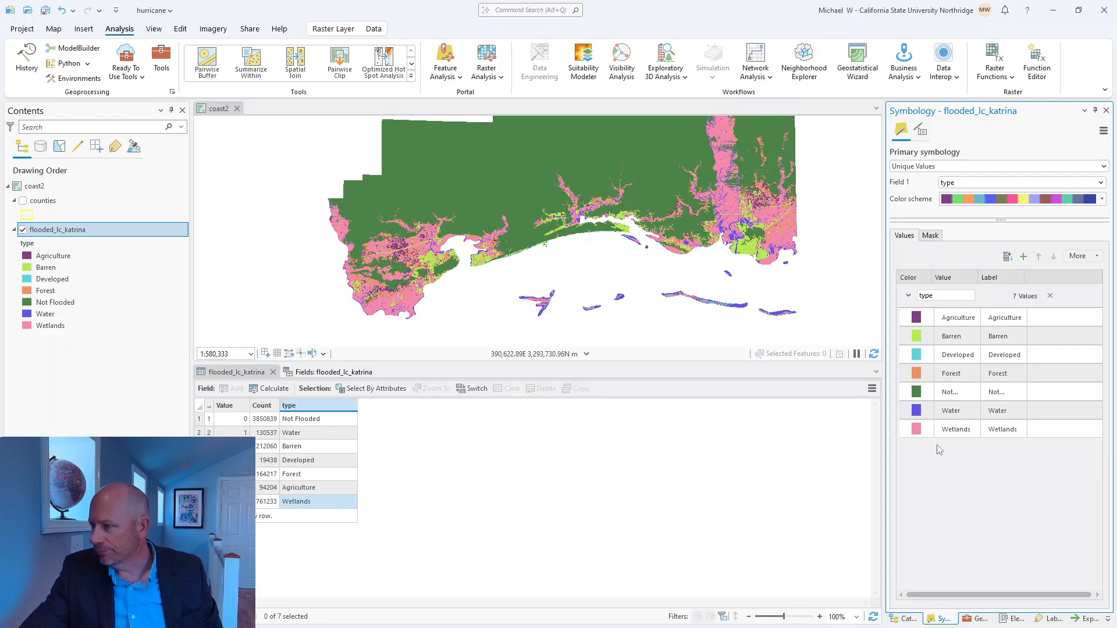
Step: Color the Not Flooded class white and make the counties layer visible
click(937, 394)
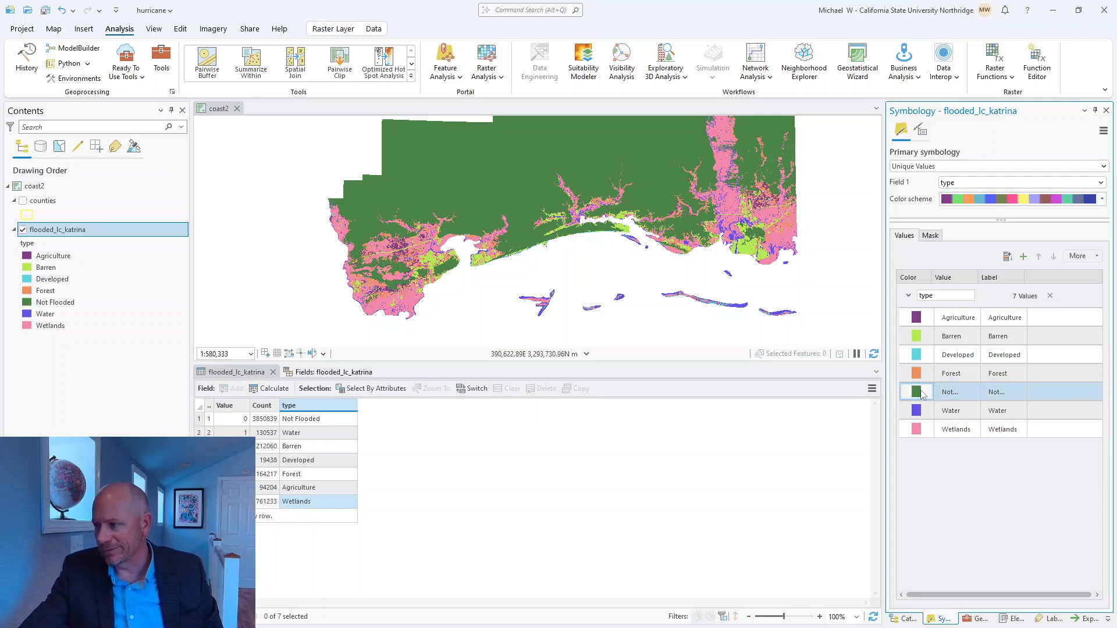
click(916, 394)
click(905, 296)
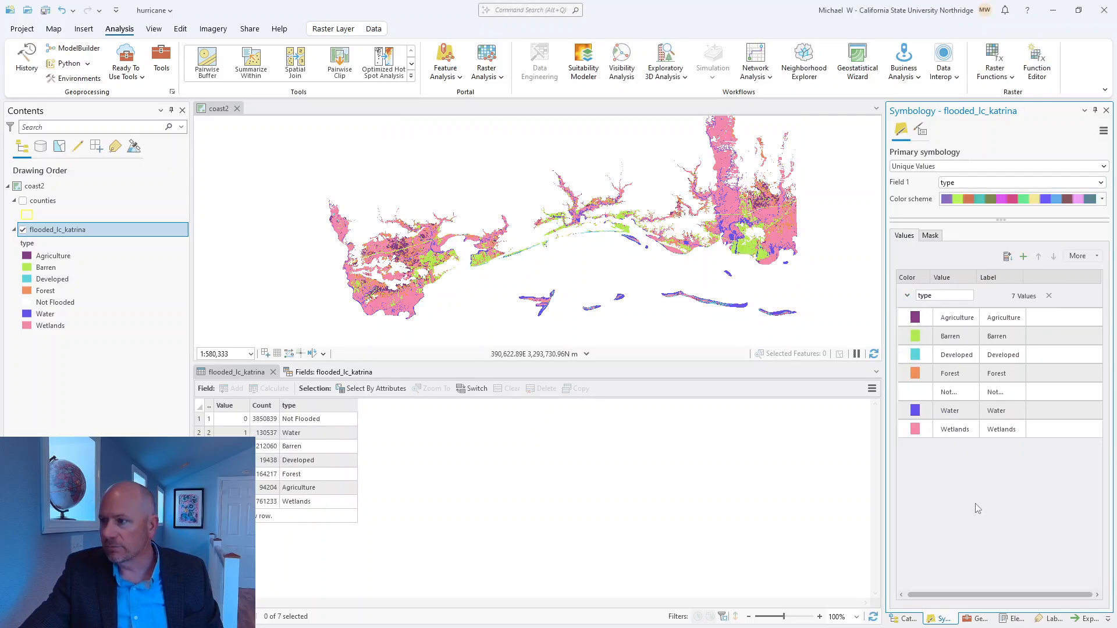
click(22, 201)
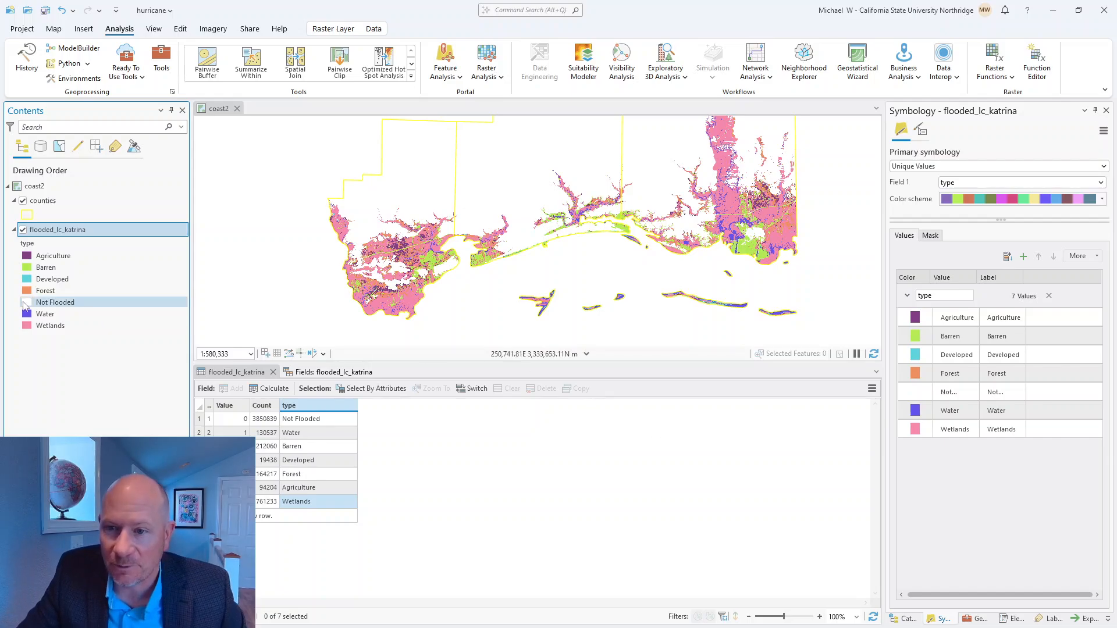
Step: Fill the counties polygons with light gray
click(27, 216)
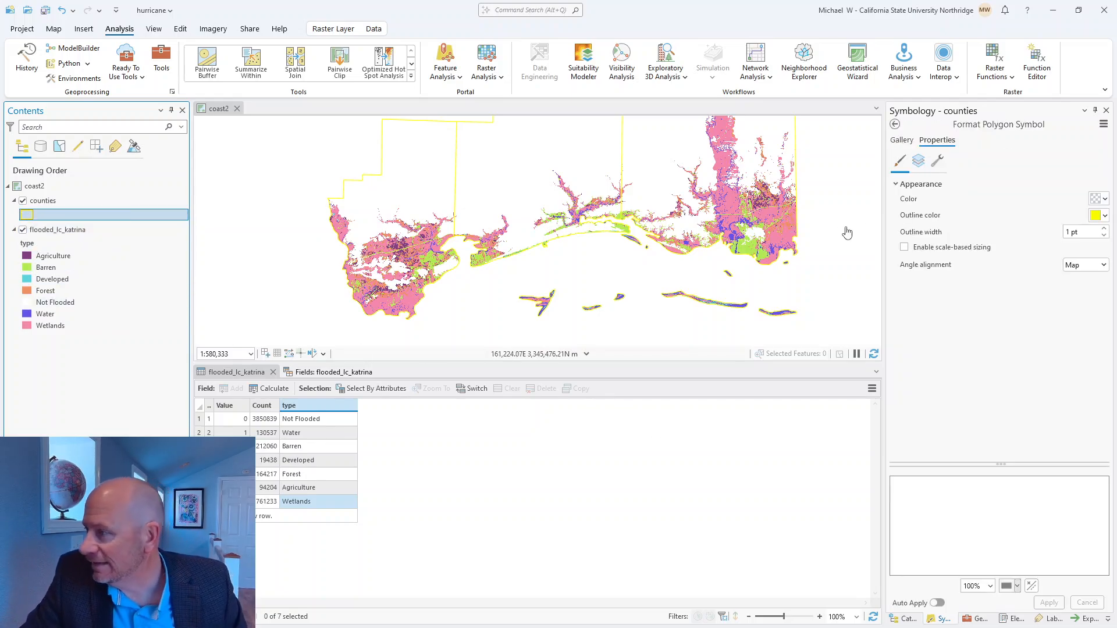
click(1106, 199)
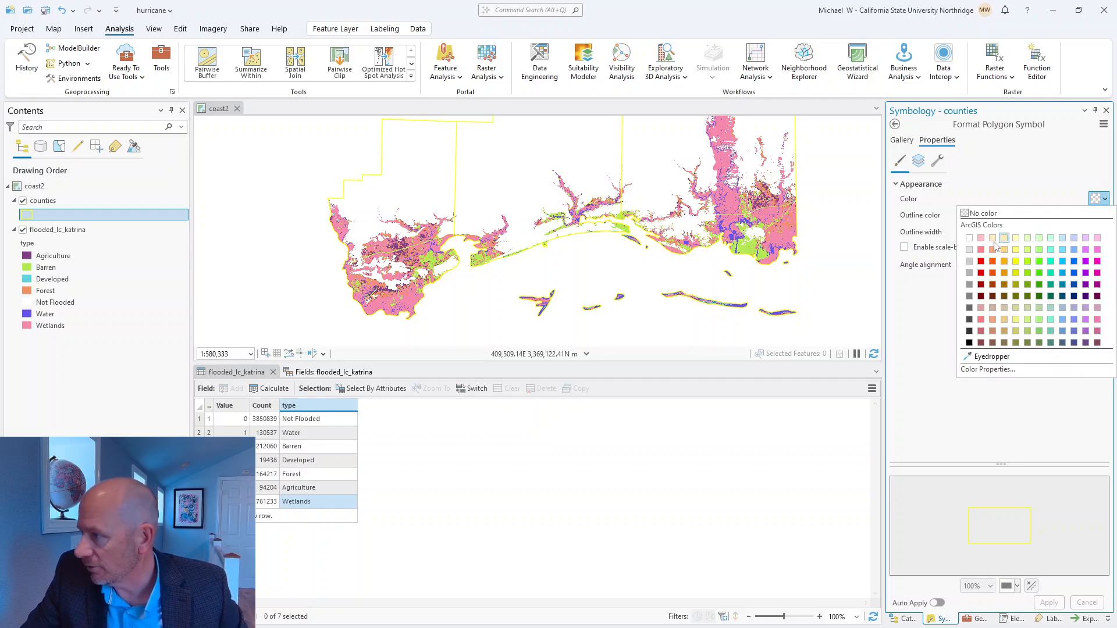
click(971, 256)
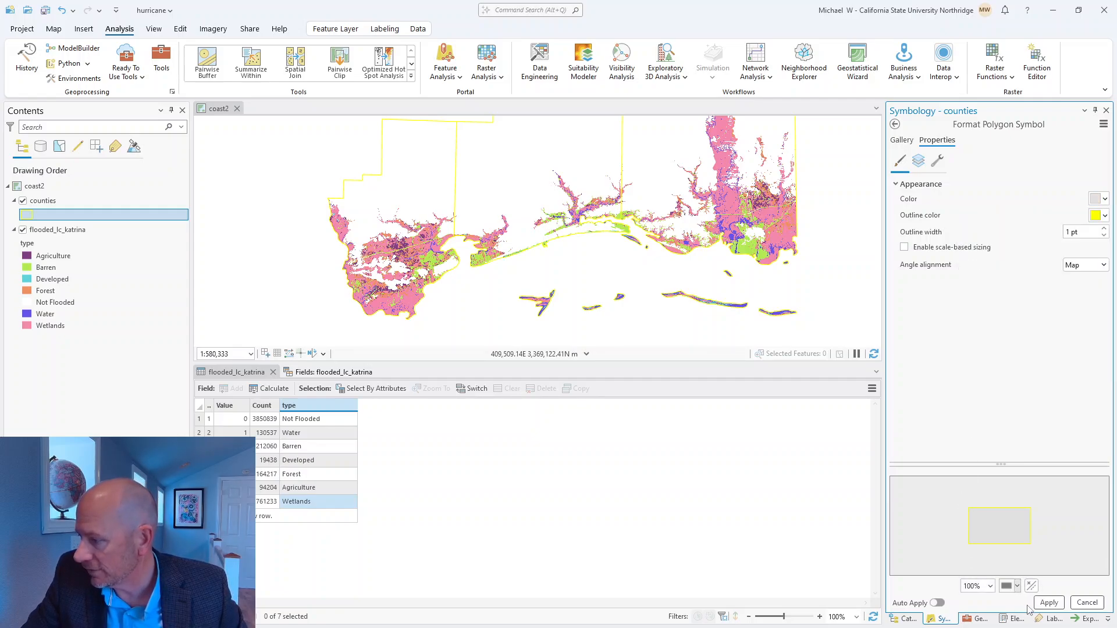
click(1048, 603)
Step: Try the counties layer beneath flooded_lc_katrina, return it above the raster, and set its fill to No color
drag(48, 207, 41, 334)
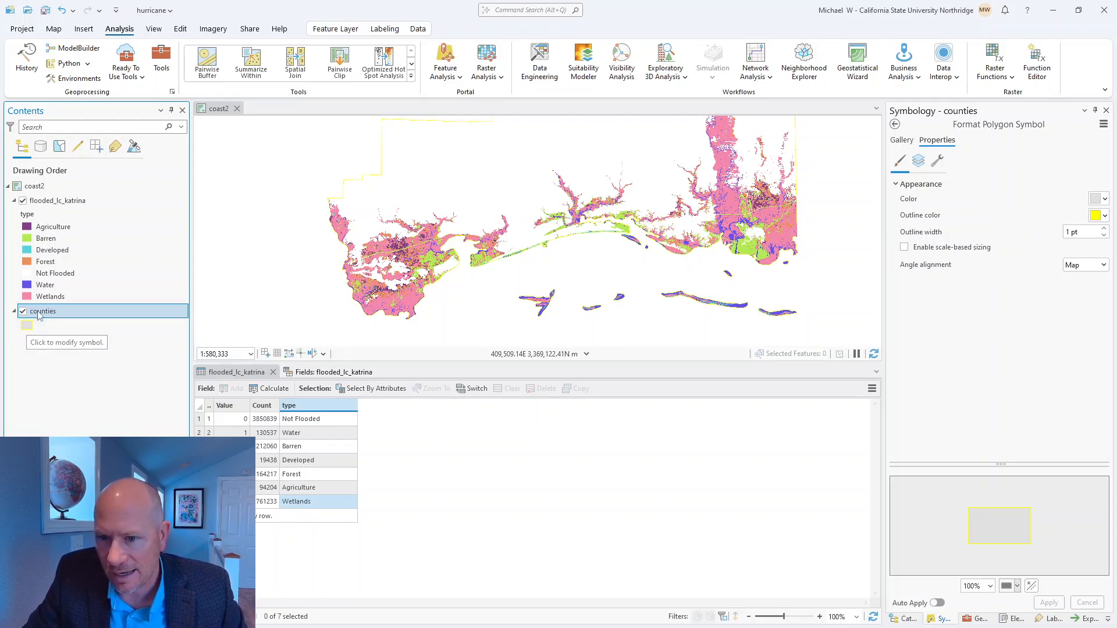
drag(41, 314, 53, 205)
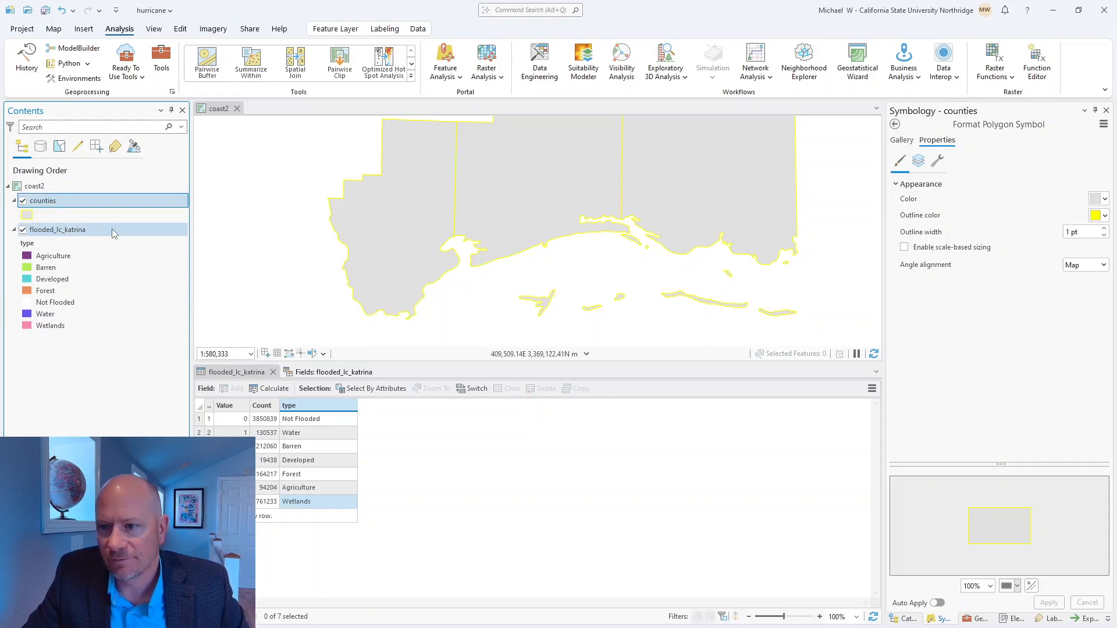
click(1103, 199)
click(970, 214)
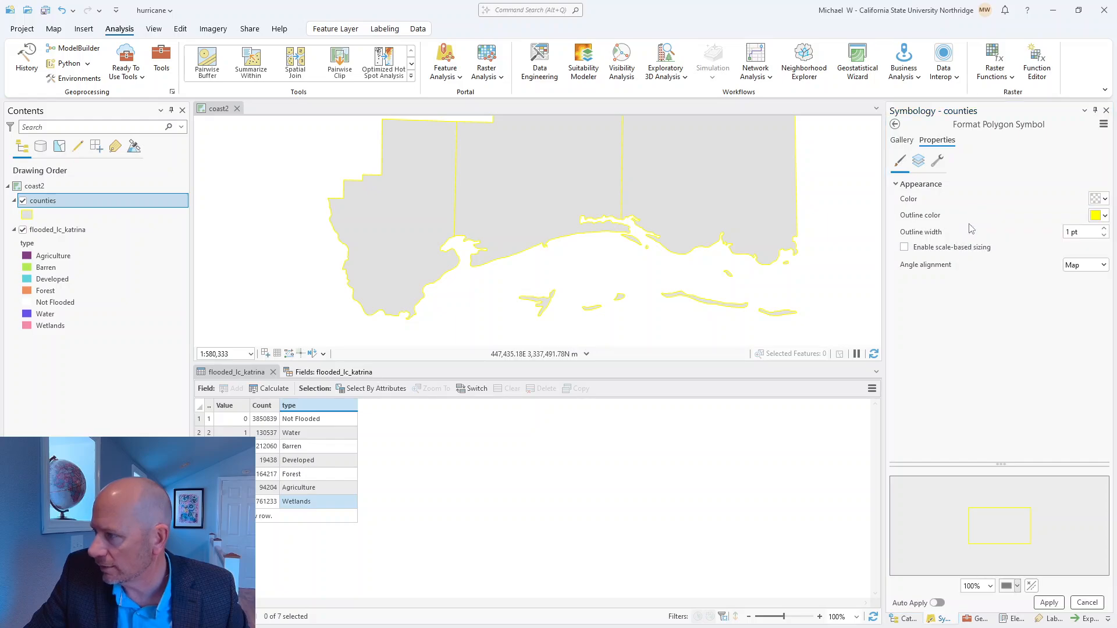
click(1049, 602)
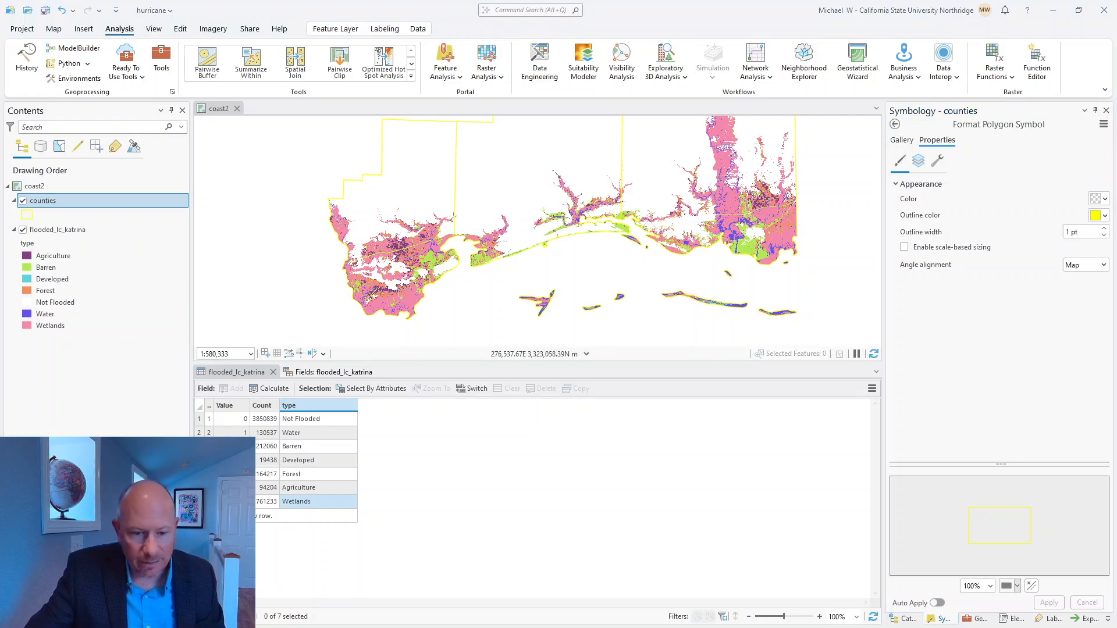
Step: Switch to the instructions PDF and review the steps on labeling, determining percentages and graphing flooded land by land-cover type
key(alt+Tab)
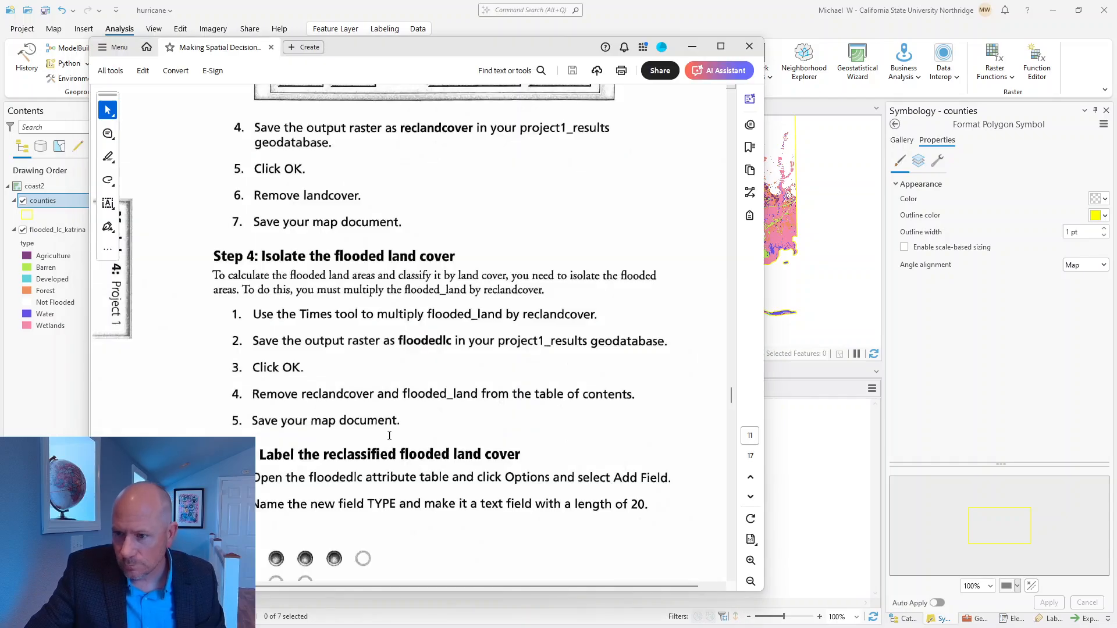
scroll(428, 329, down, 10)
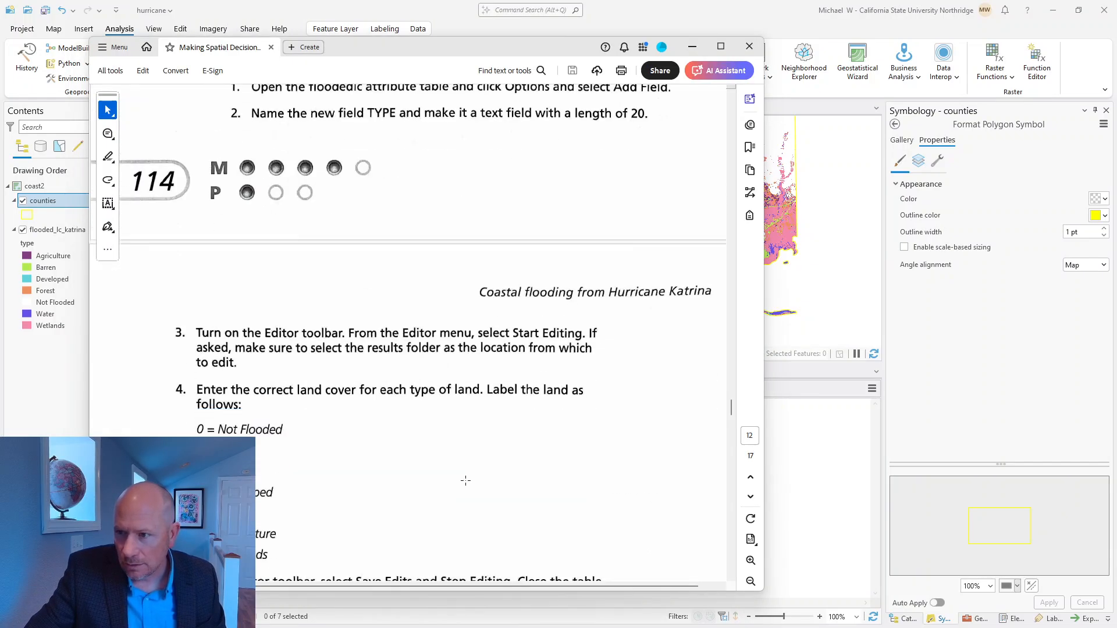
scroll(321, 414, down, 3)
scroll(342, 411, down, 5)
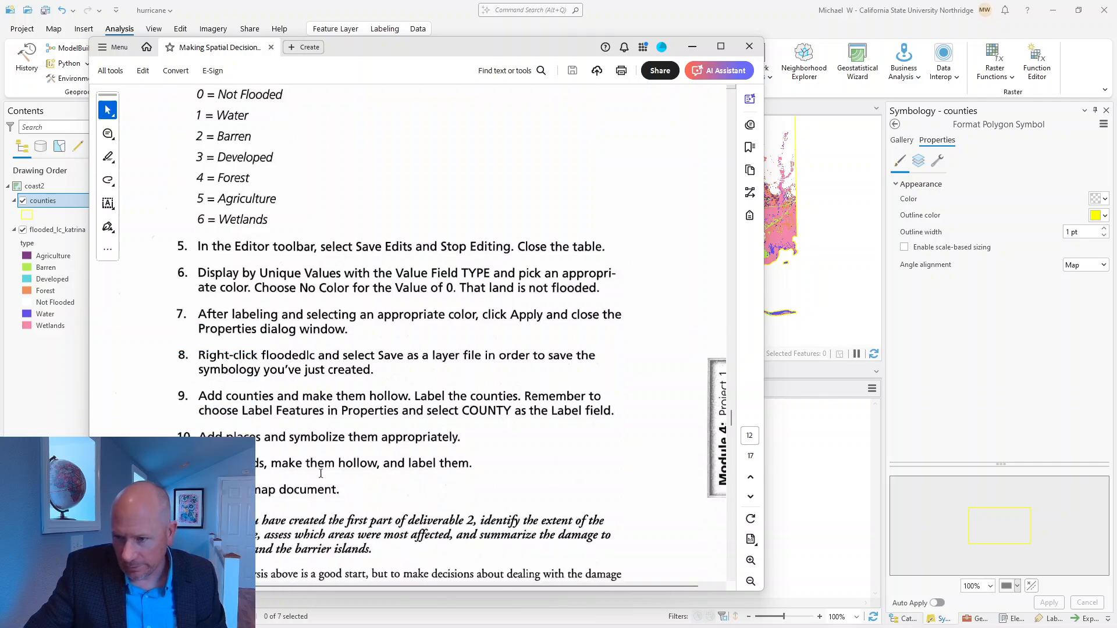
scroll(317, 487, down, 5)
scroll(317, 487, down, 8)
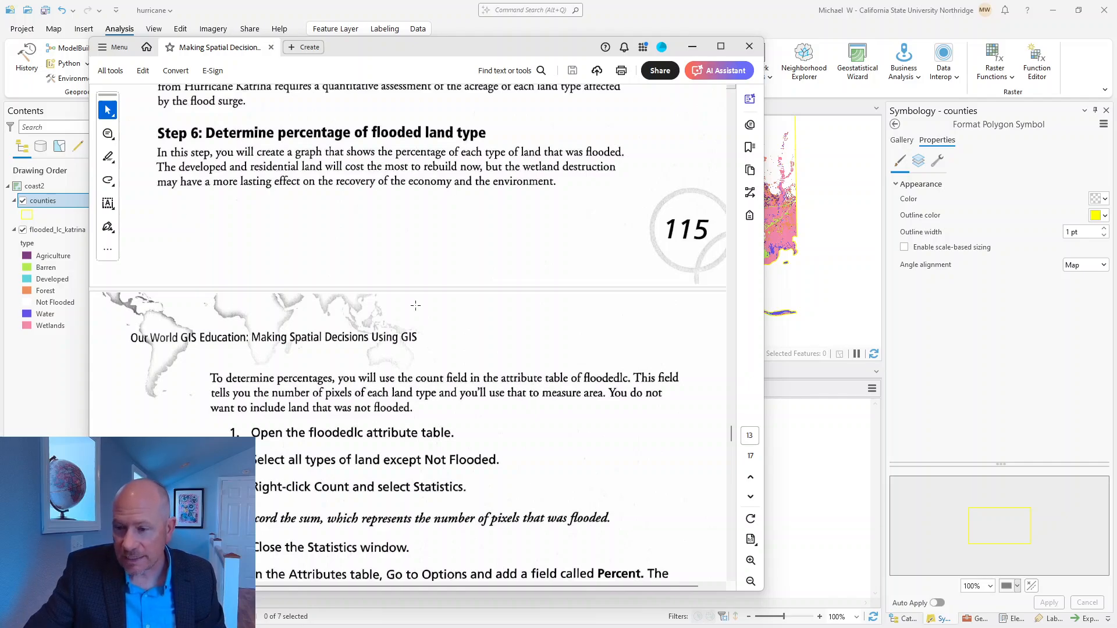
scroll(457, 452, down, 3)
scroll(457, 452, down, 3)
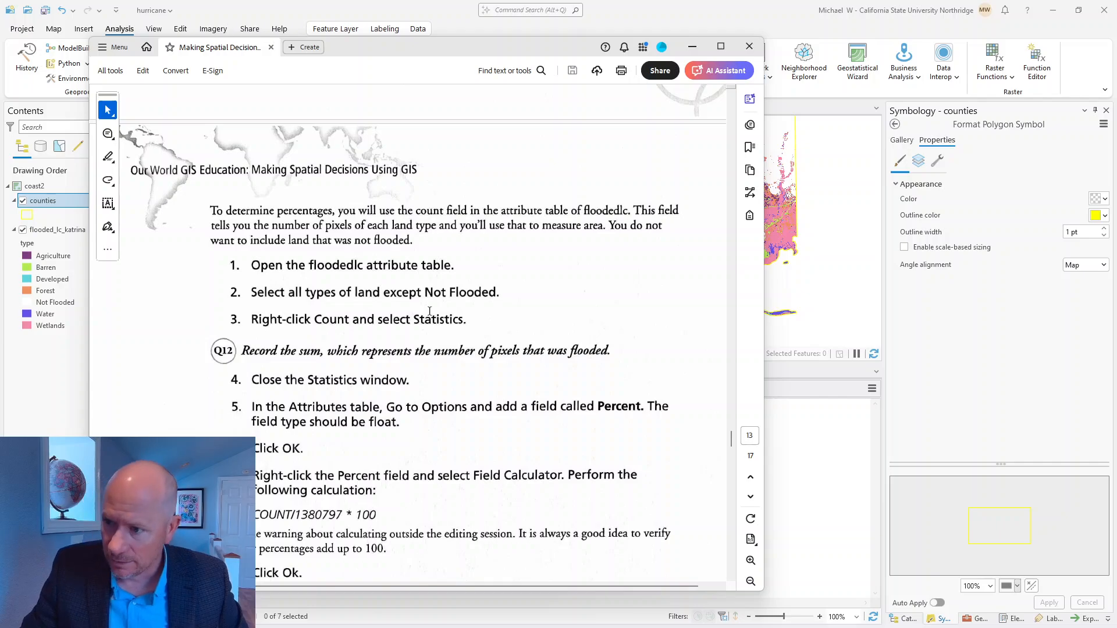
scroll(396, 366, down, 12)
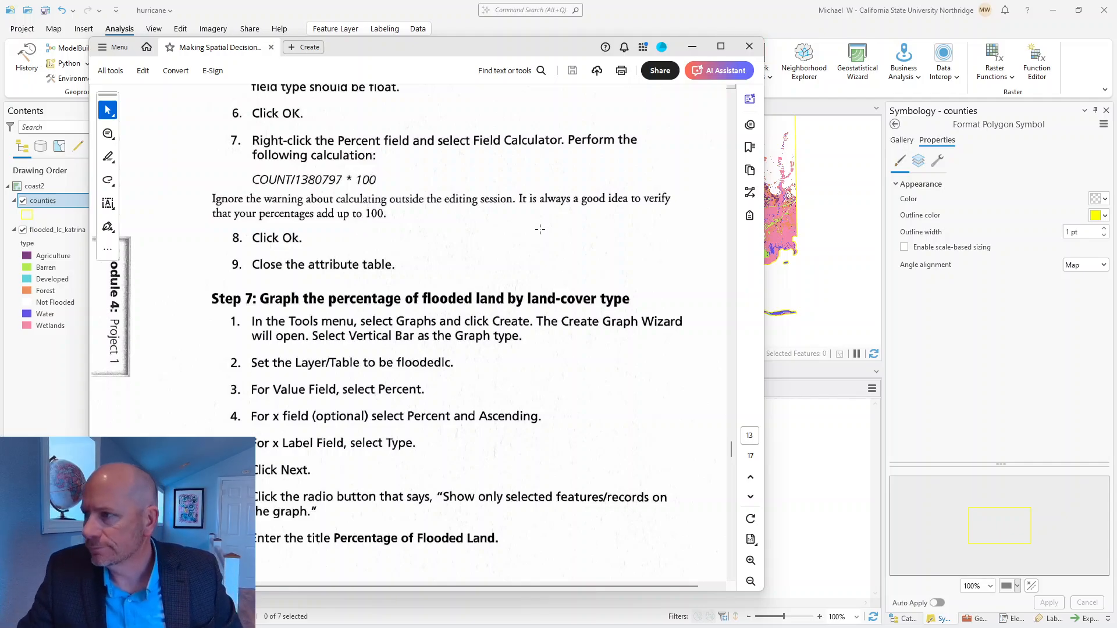
click(692, 48)
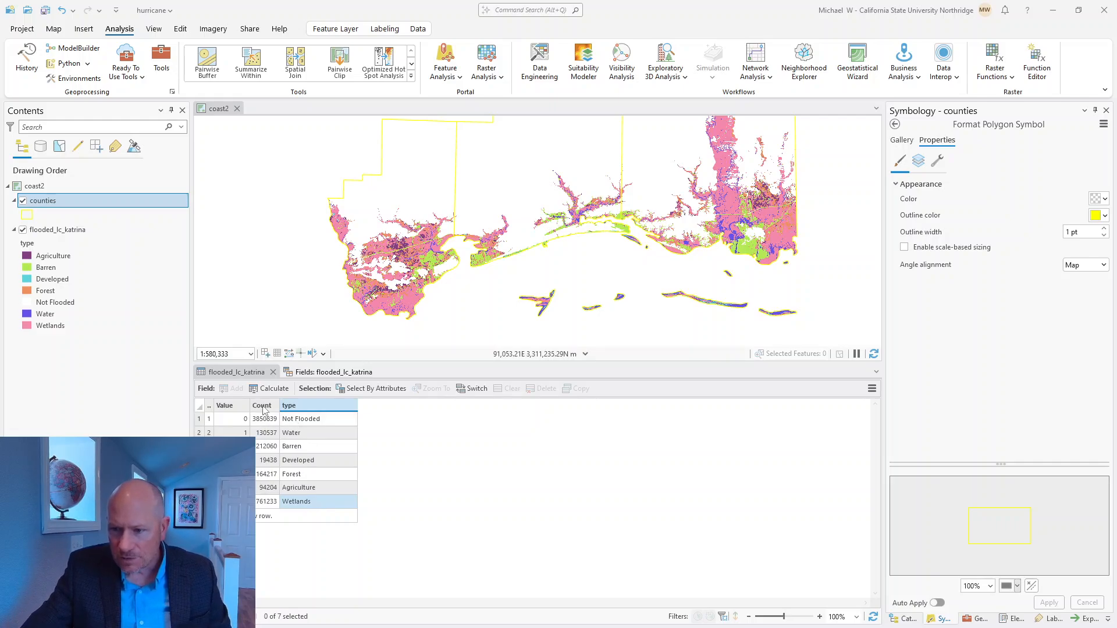
Step: Visualize the statistics of the Count field for all rows of the flooded_lc_katrina table, read the sum, and close the chart
mouse_move(263, 410)
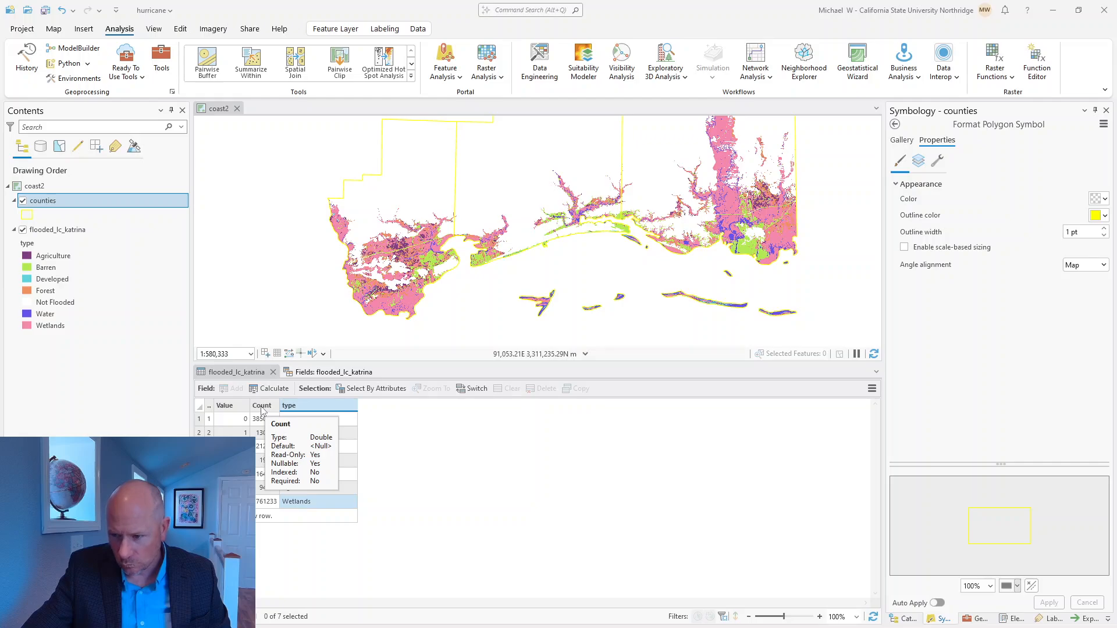
right_click(263, 408)
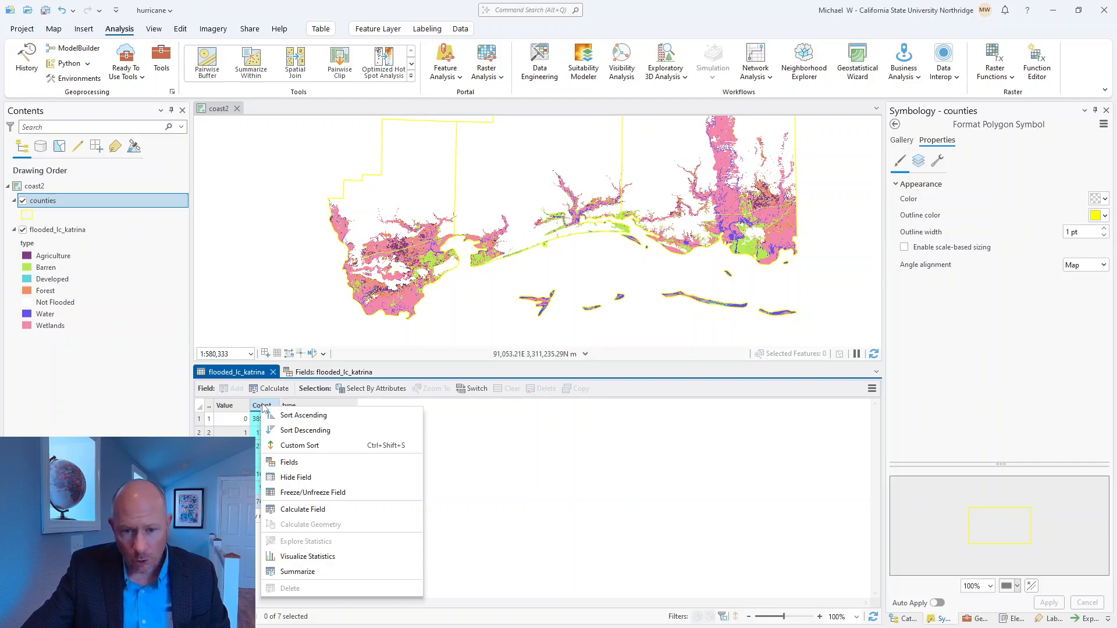
click(302, 557)
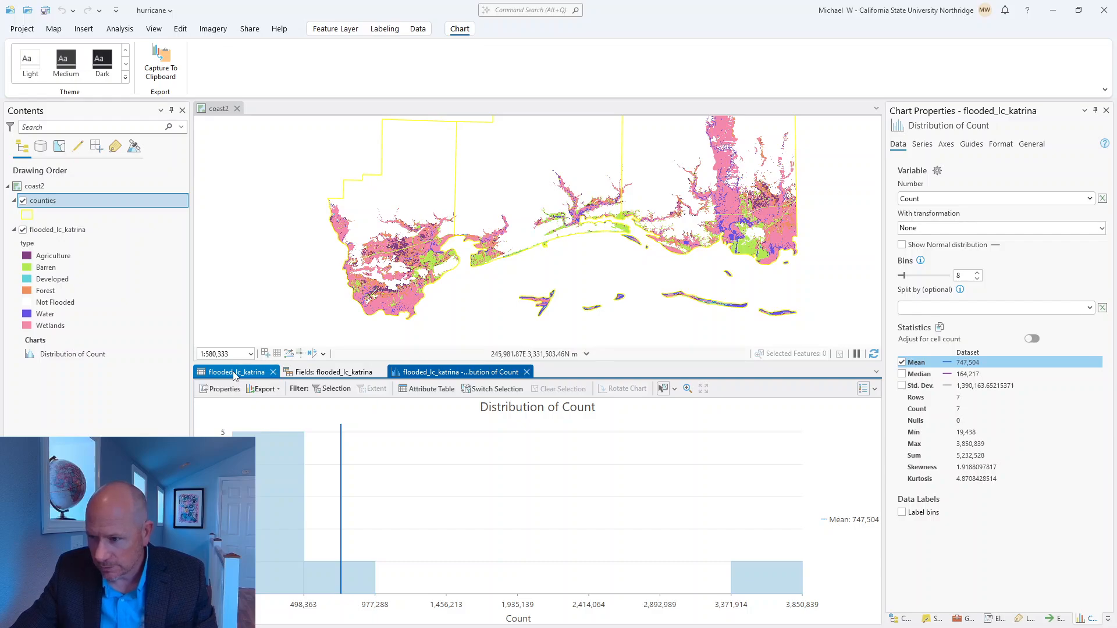
click(527, 372)
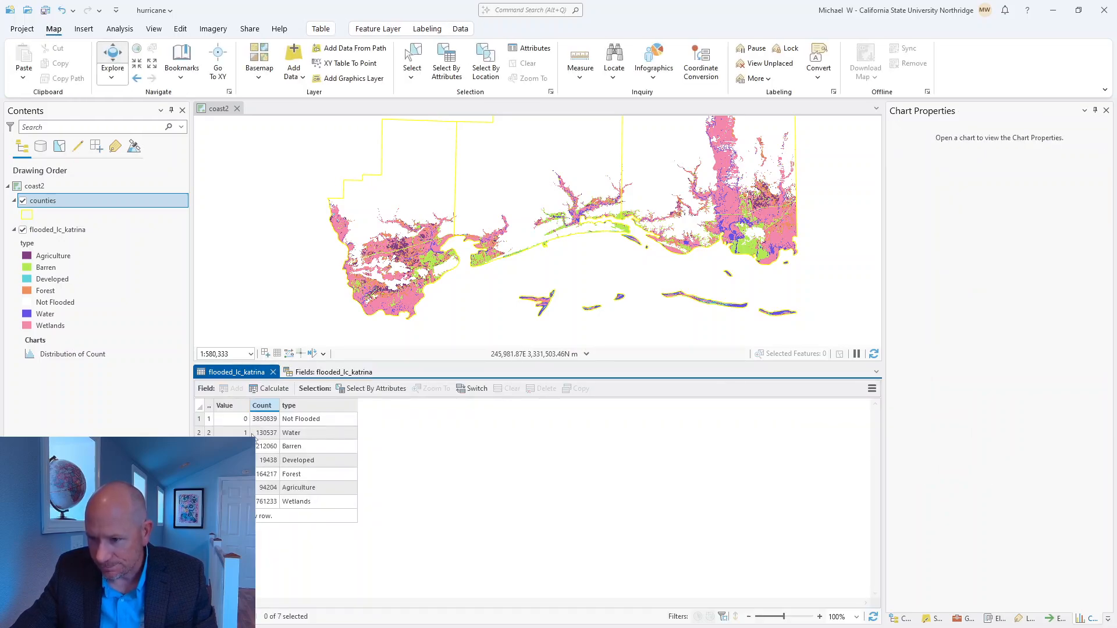
Step: Select the six flooded classes, Water through Wetlands, check their Count statistics in a chart, then close it and clear the selection
drag(199, 433, 199, 502)
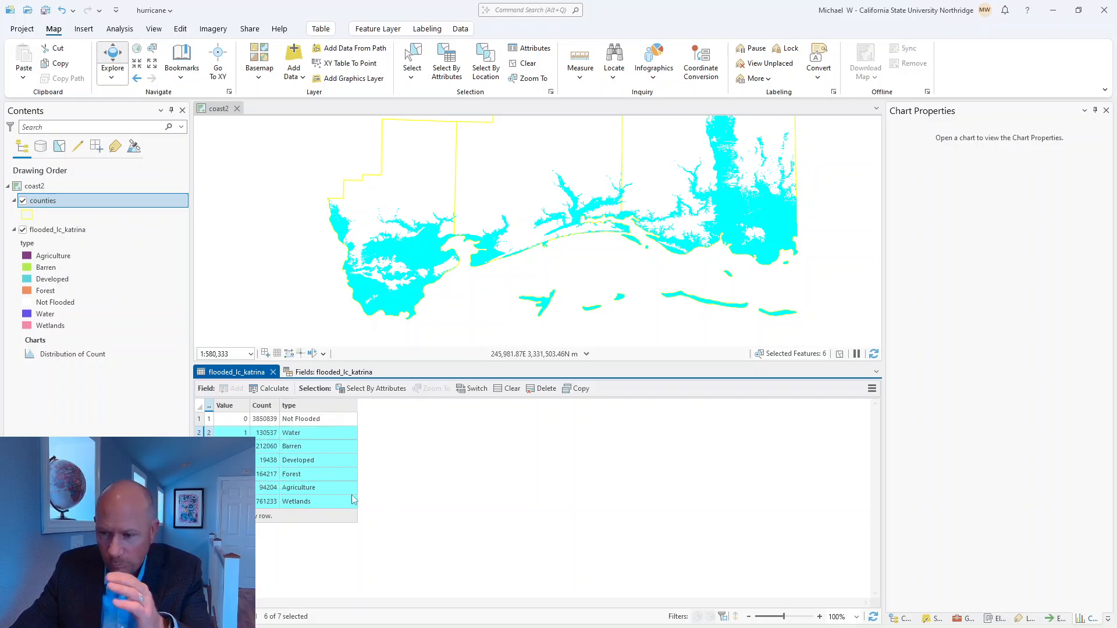
right_click(265, 405)
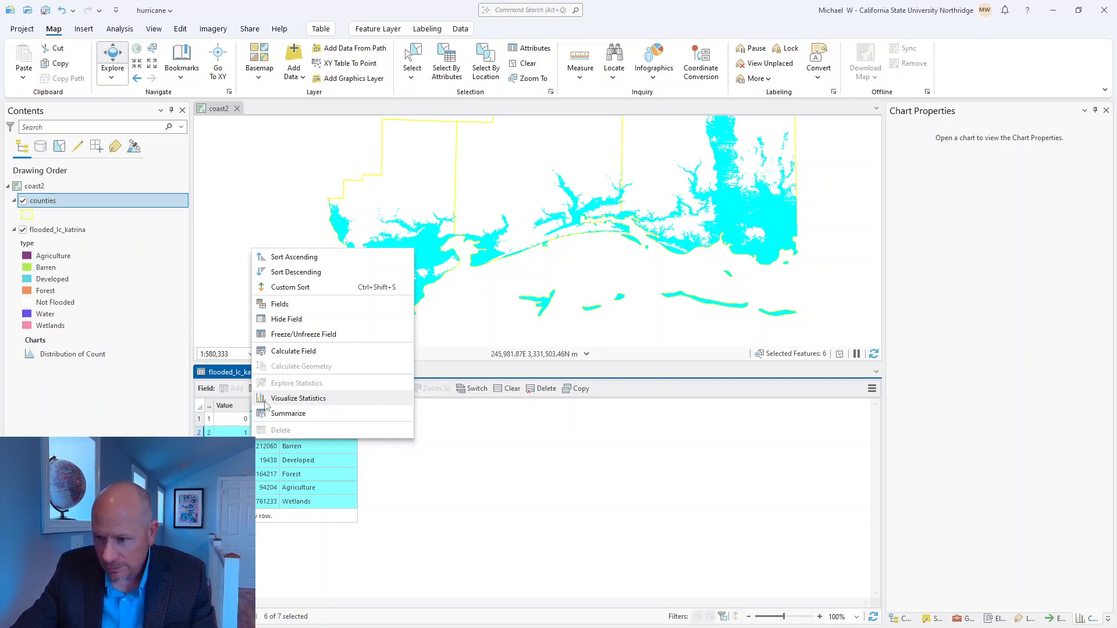
click(286, 401)
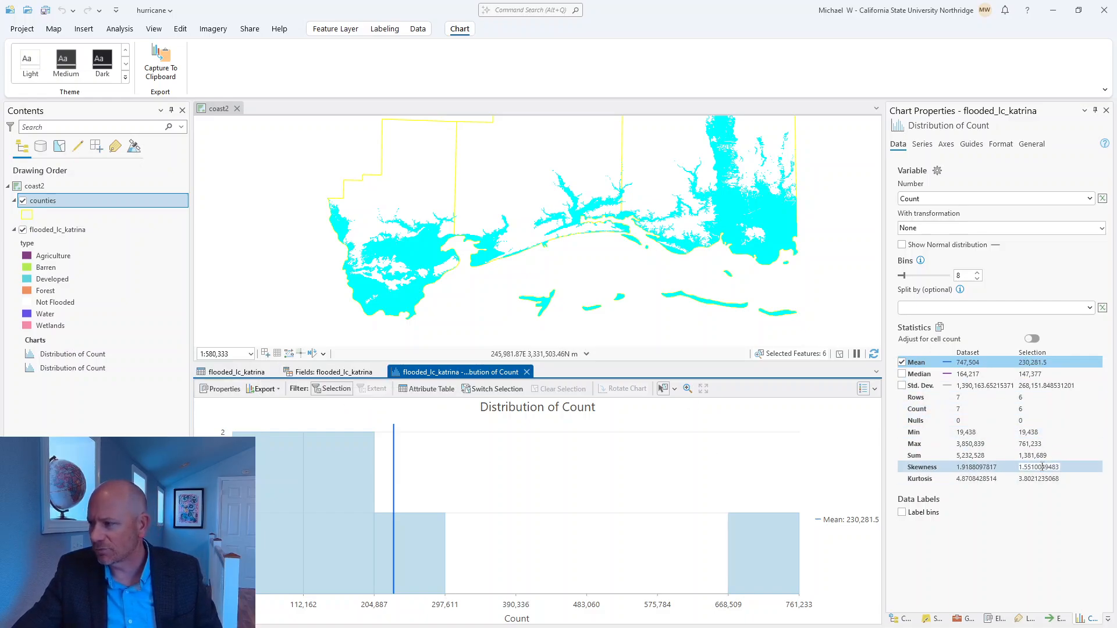
click(527, 373)
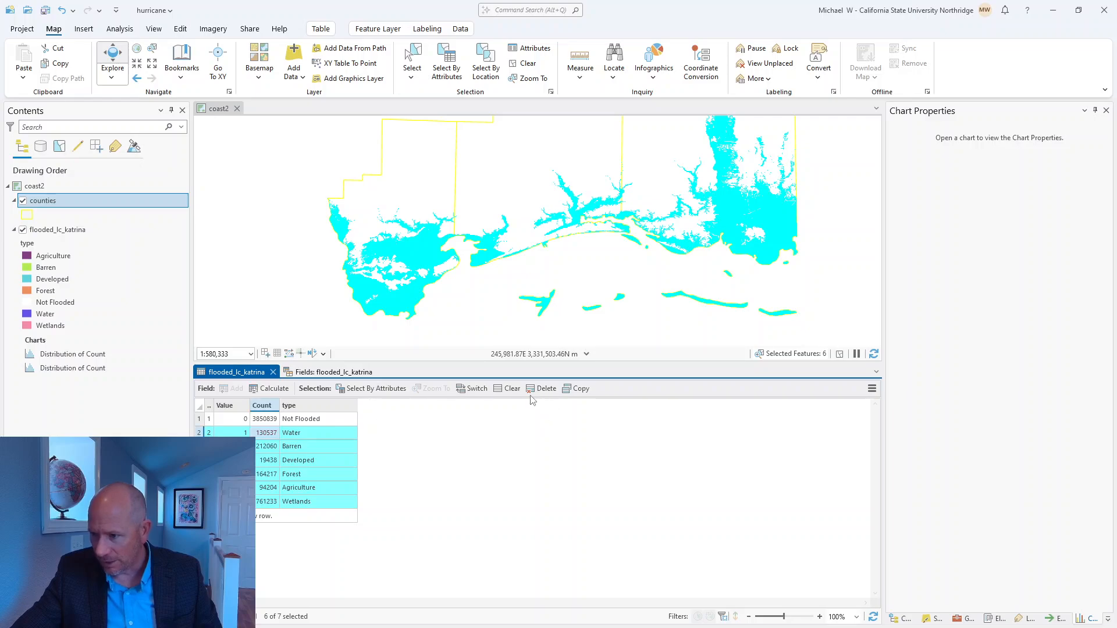
click(508, 388)
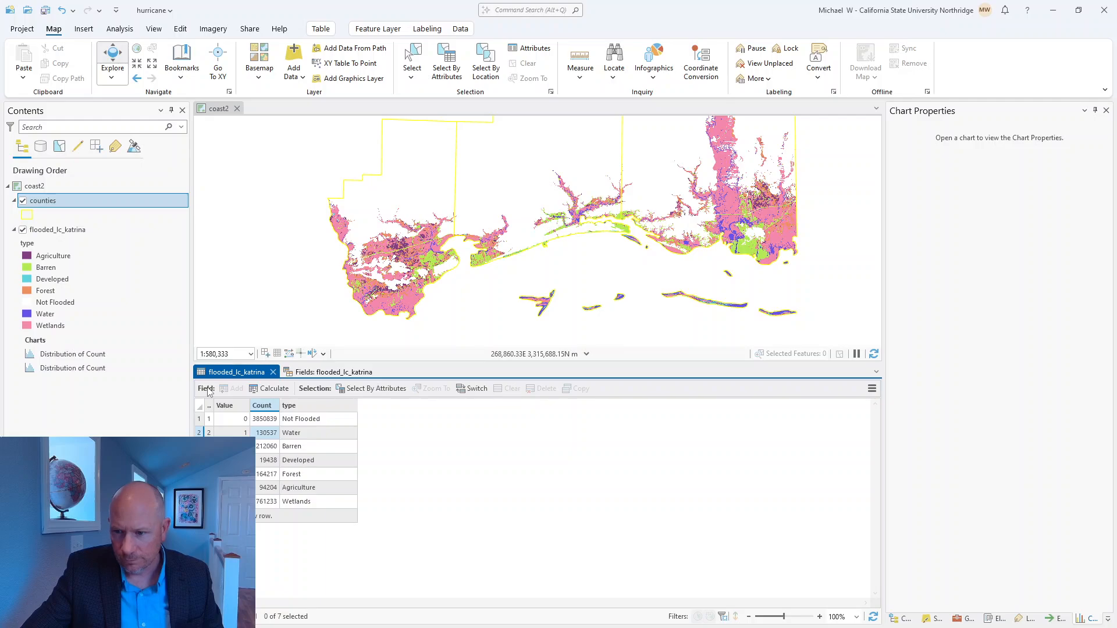
Step: Add a field named percent with data type Float to the flooded_lc_katrina table
click(229, 392)
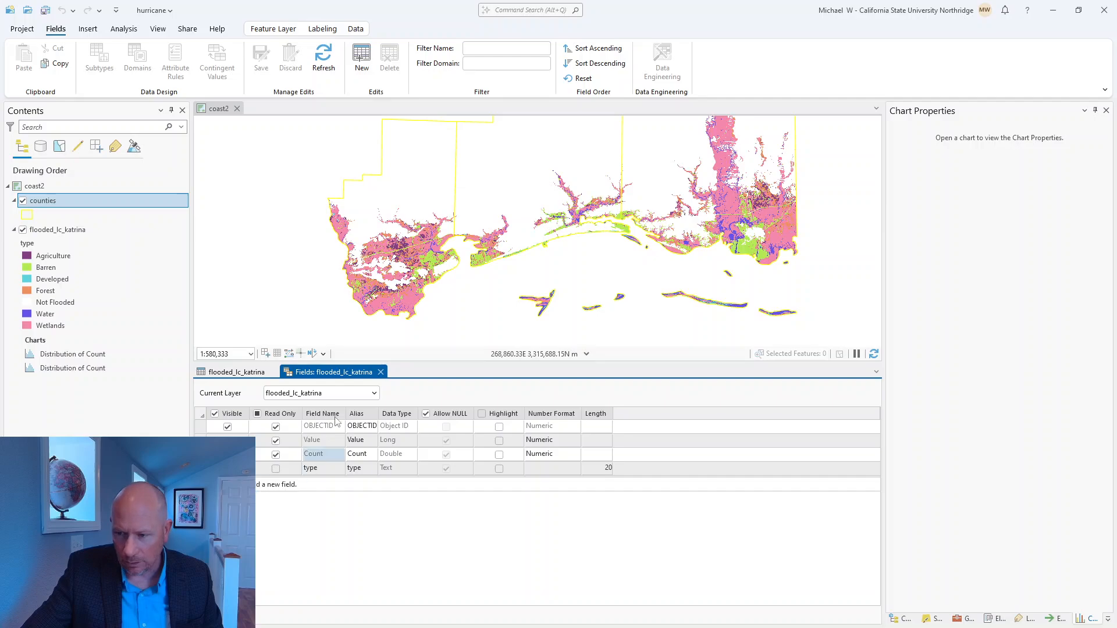
click(230, 372)
click(239, 390)
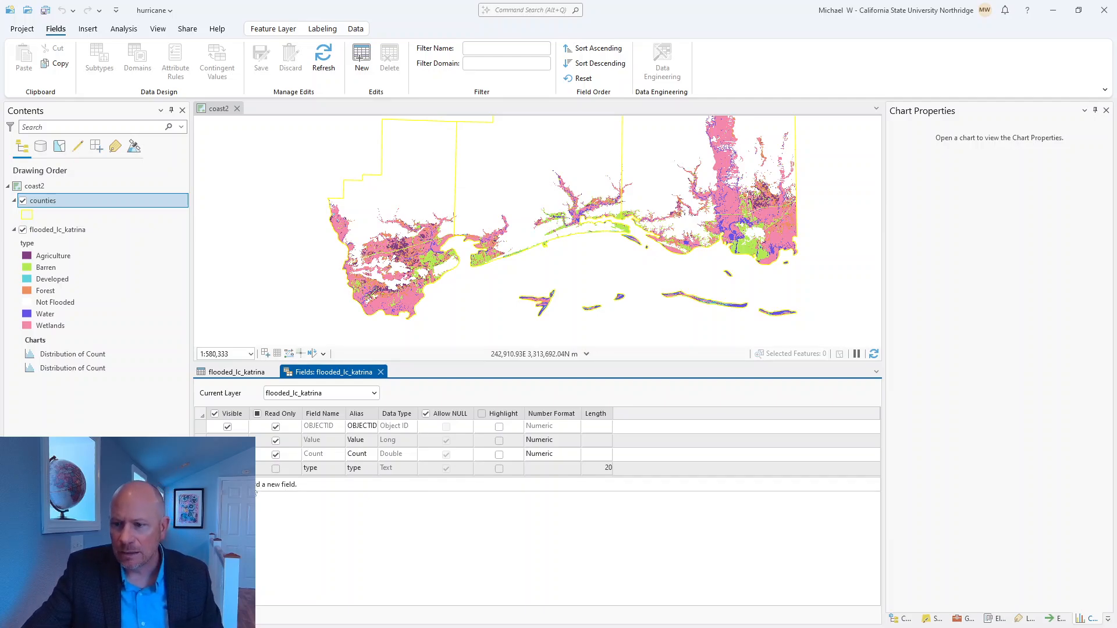
click(256, 487)
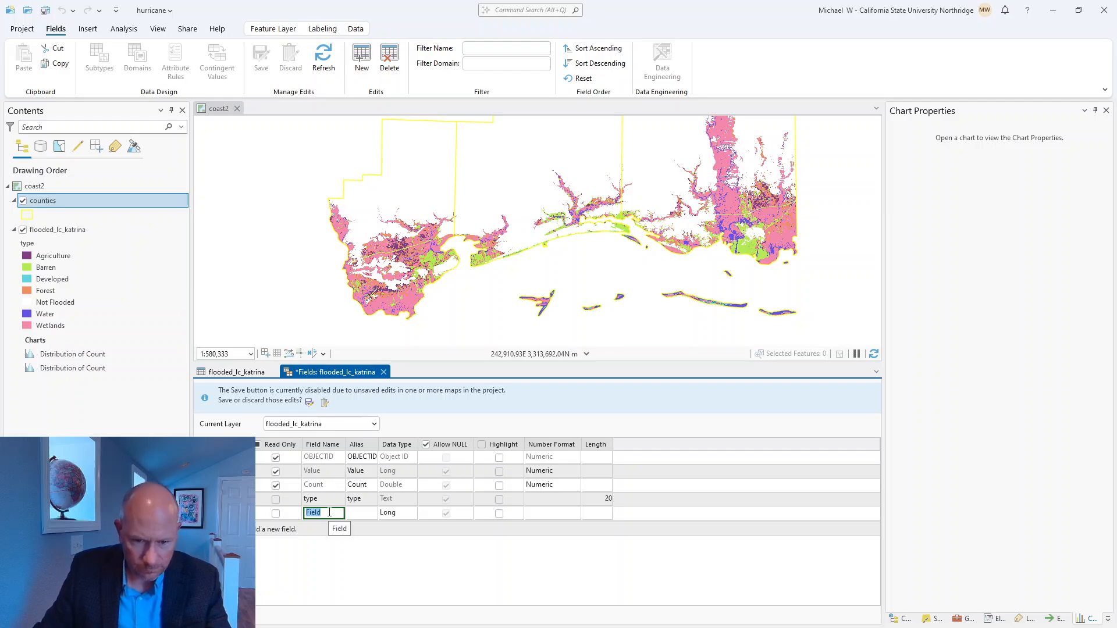
text(p)
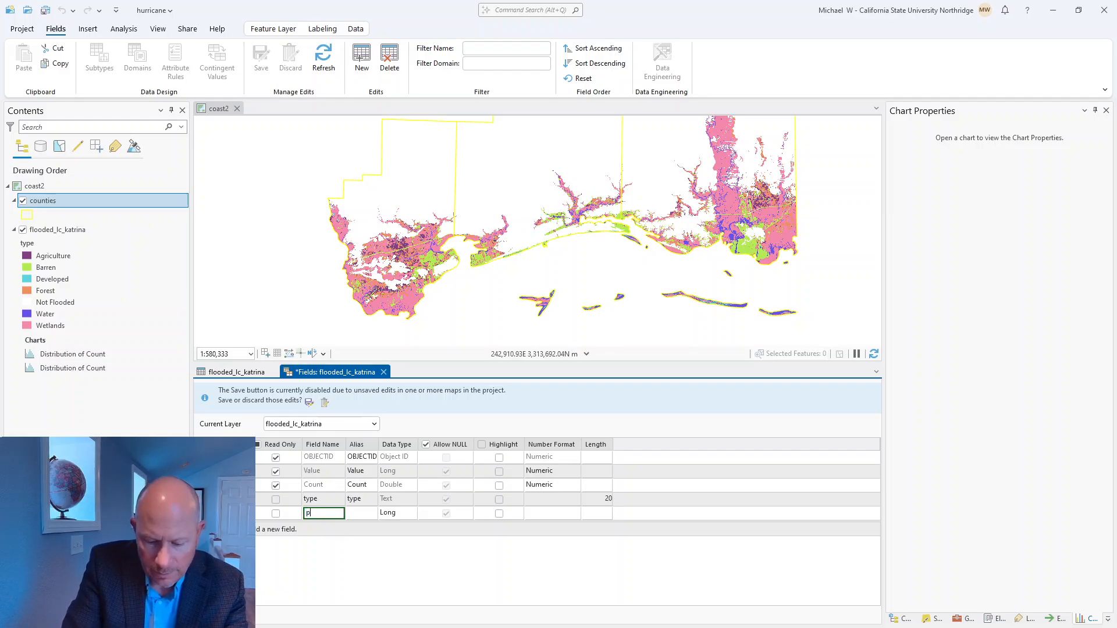
text(ercent)
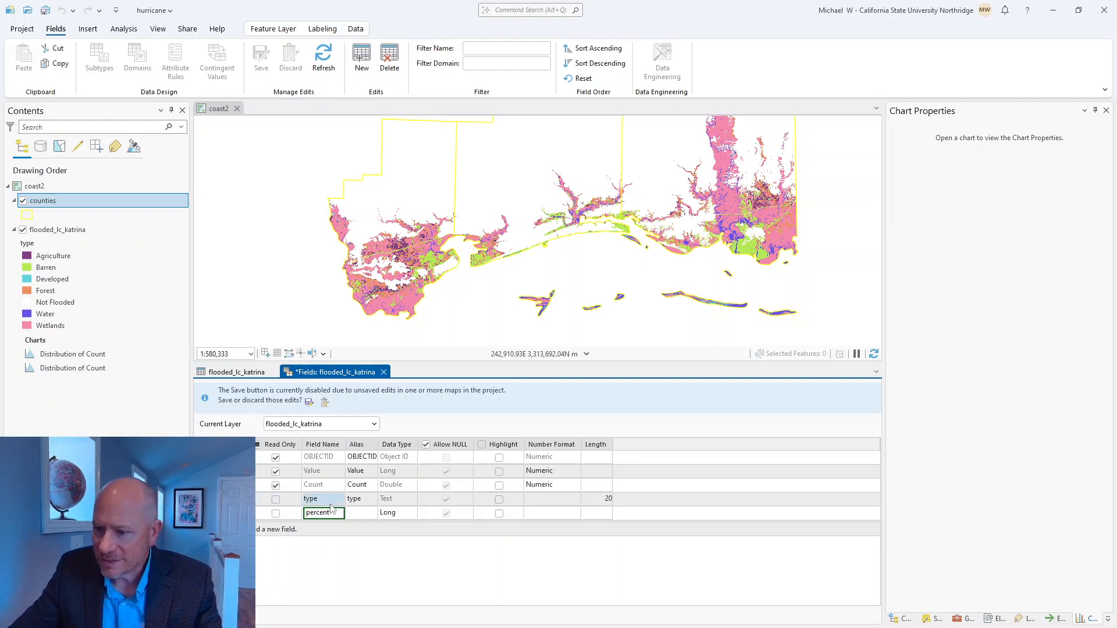
click(390, 514)
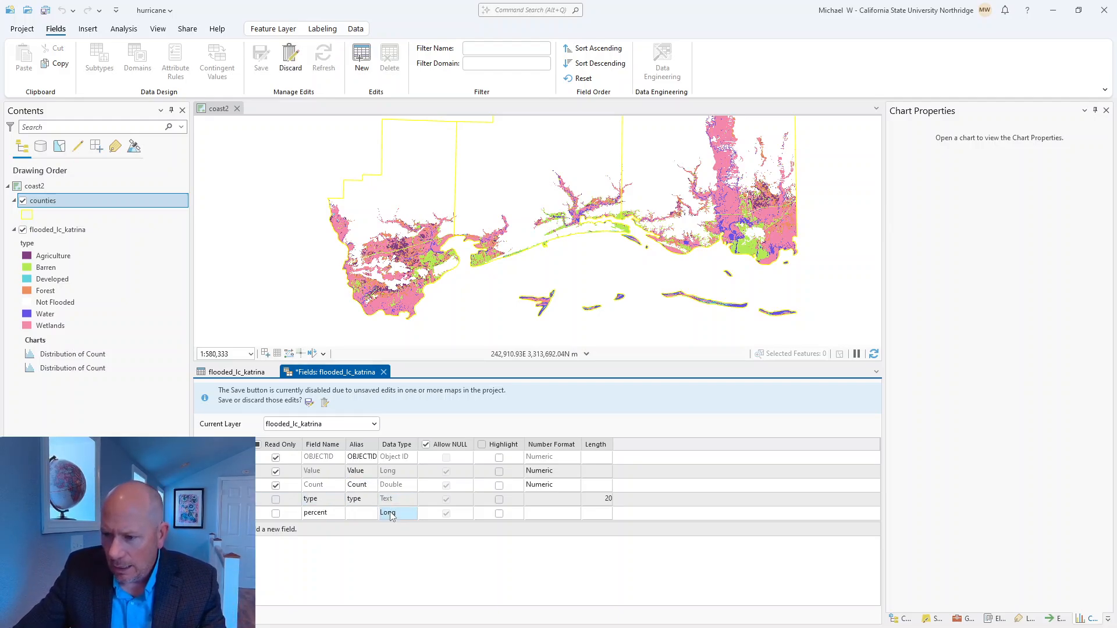
click(391, 515)
click(391, 515)
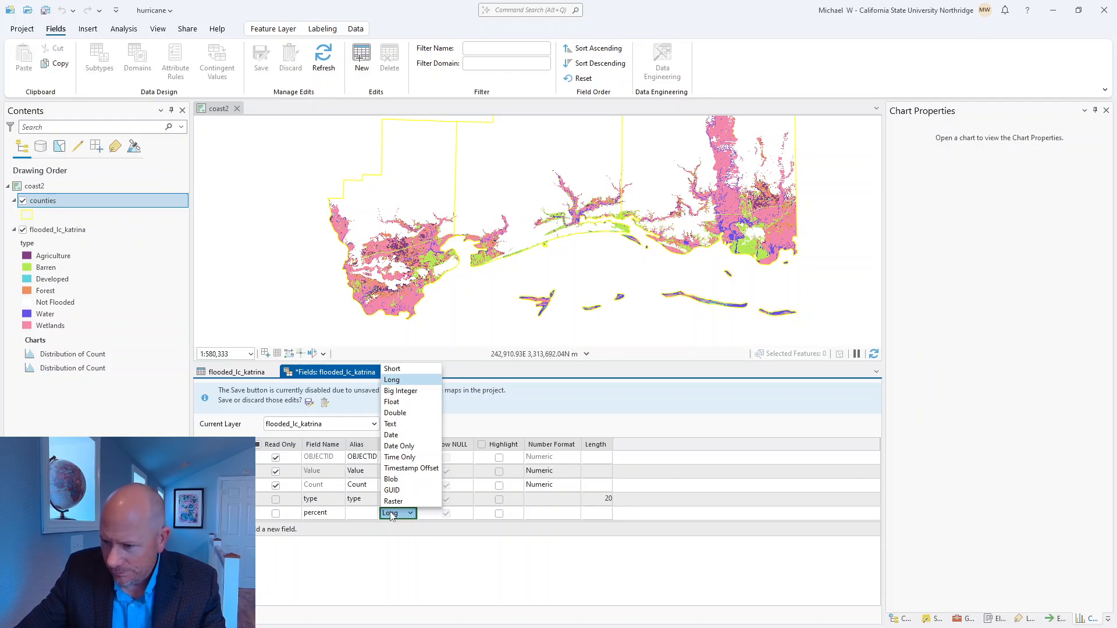
click(414, 403)
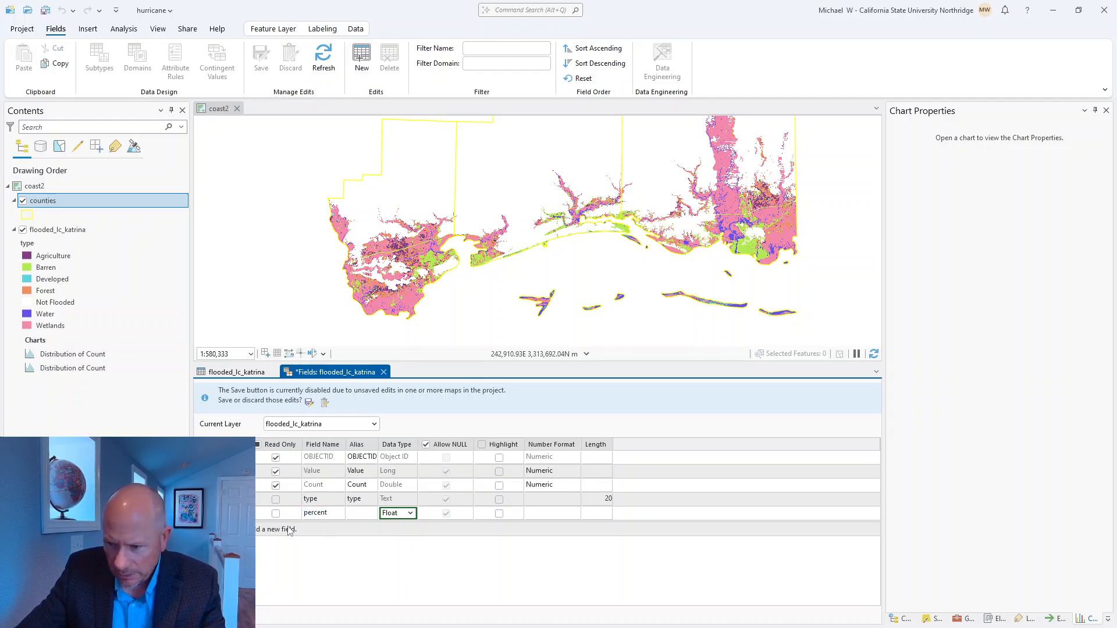
Step: Add a field named acres with data type Float to the flooded_lc_katrina table
click(317, 529)
text(acres)
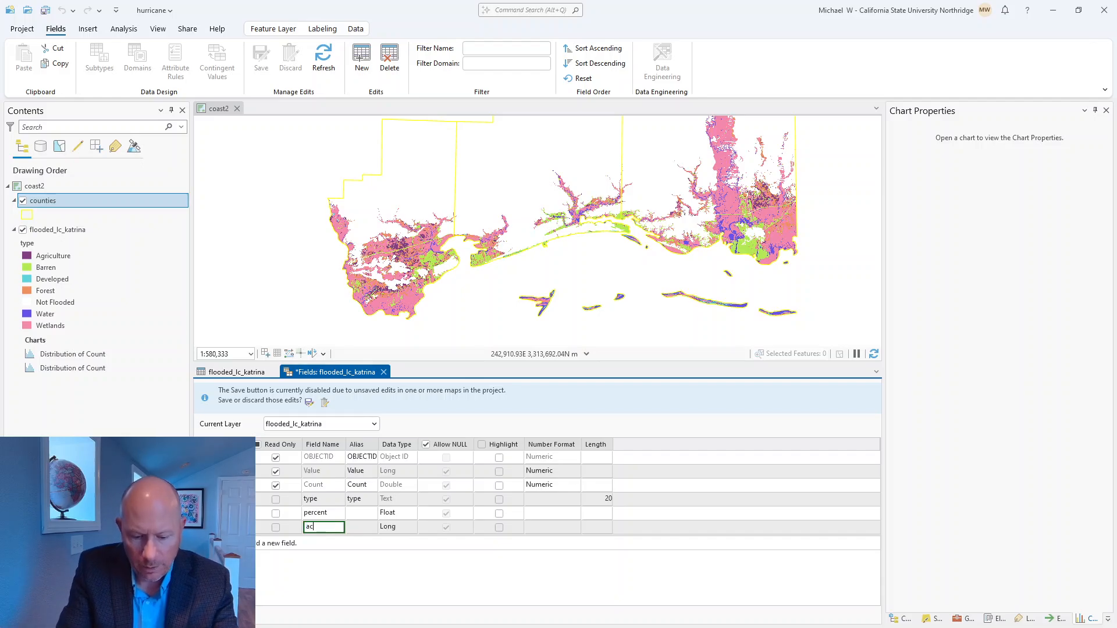
double_click(405, 529)
click(406, 527)
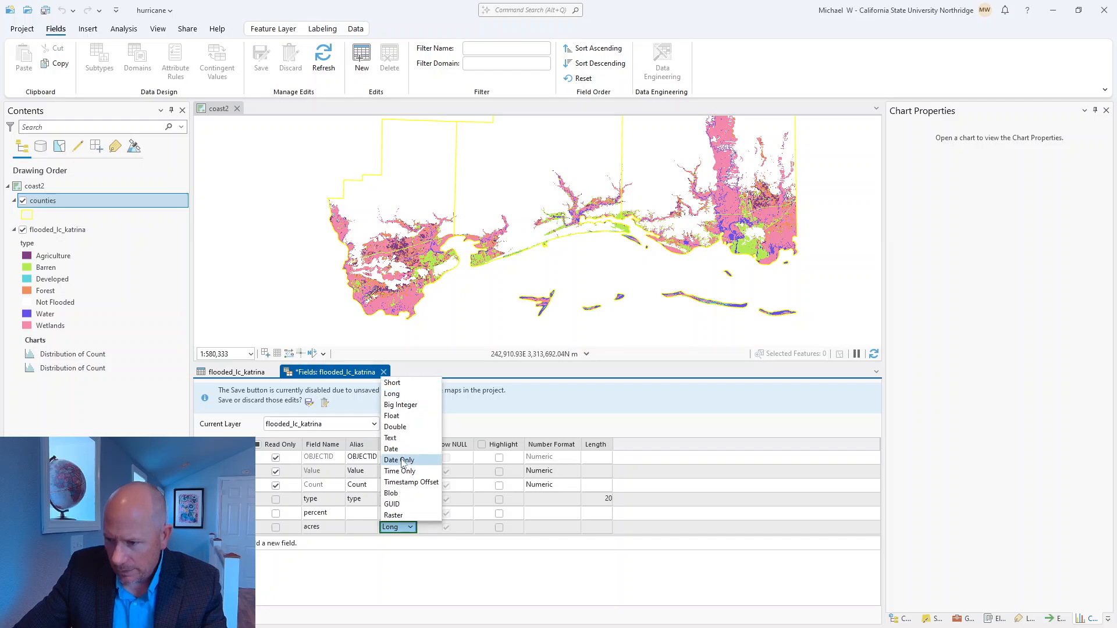
click(400, 426)
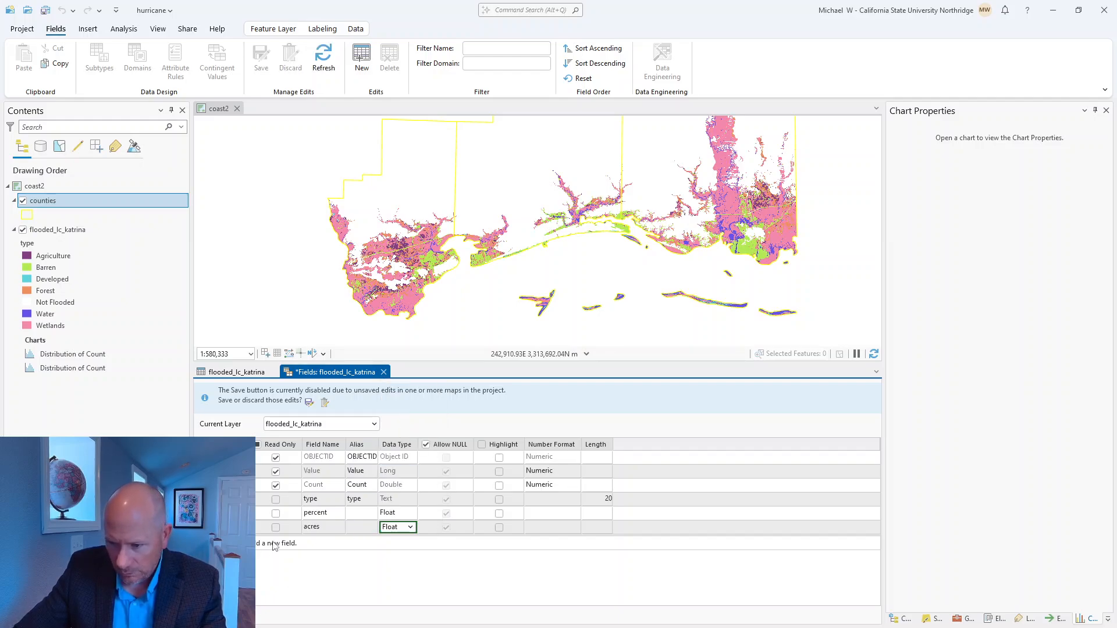
Step: Add a Float field named sqmiles with the alias "sq miles" to the flooded_lc_katrina table
click(319, 543)
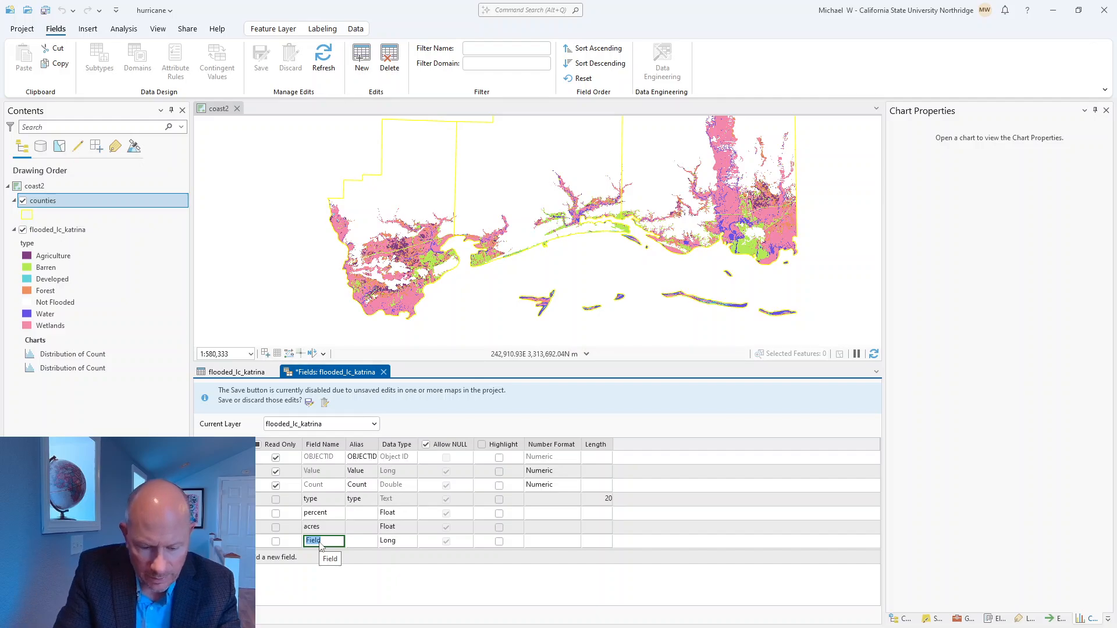
text(sqmiles)
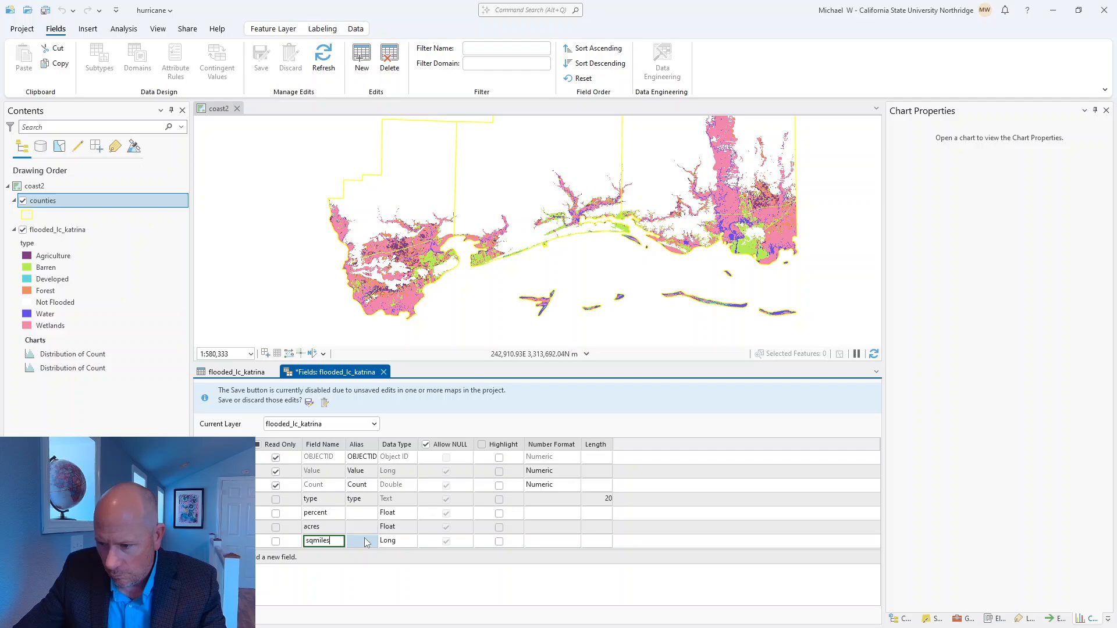
click(395, 541)
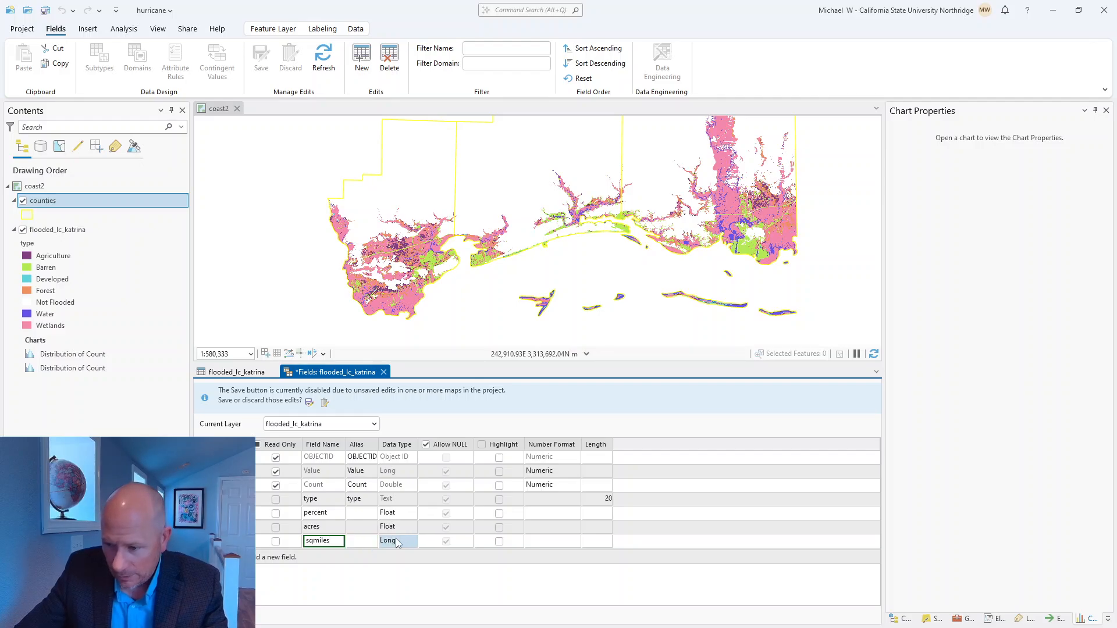
click(396, 541)
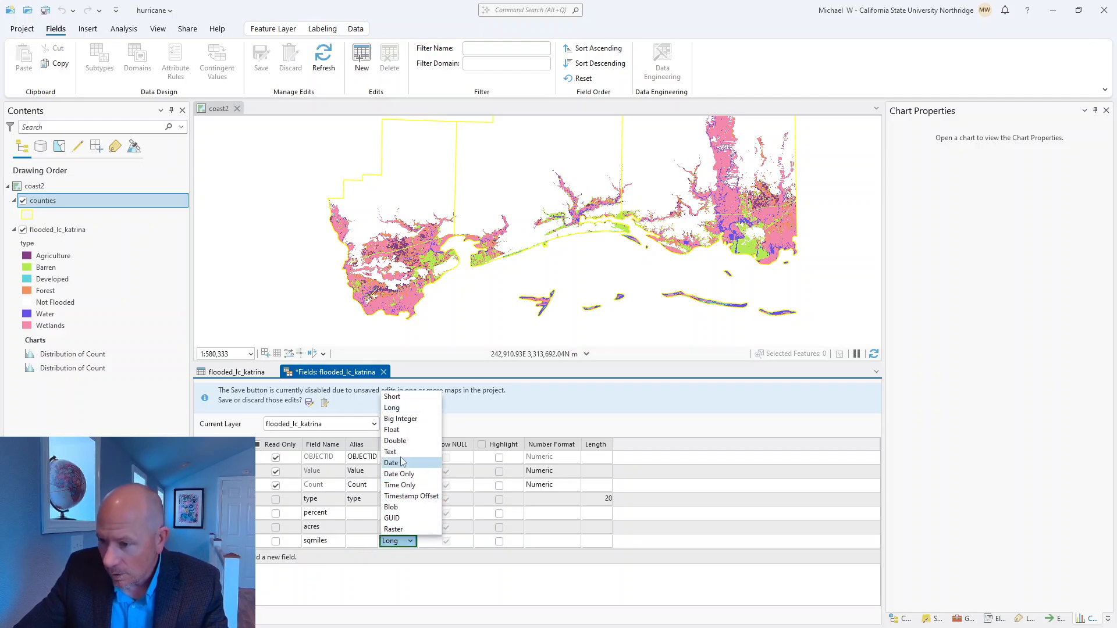
click(401, 431)
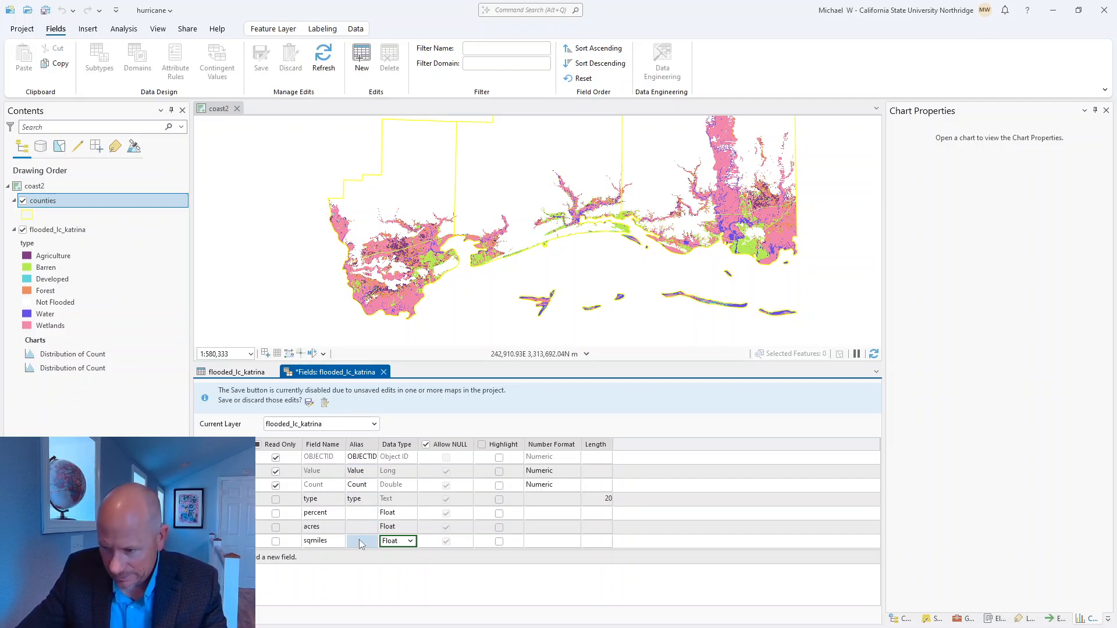
click(361, 544)
click(360, 541)
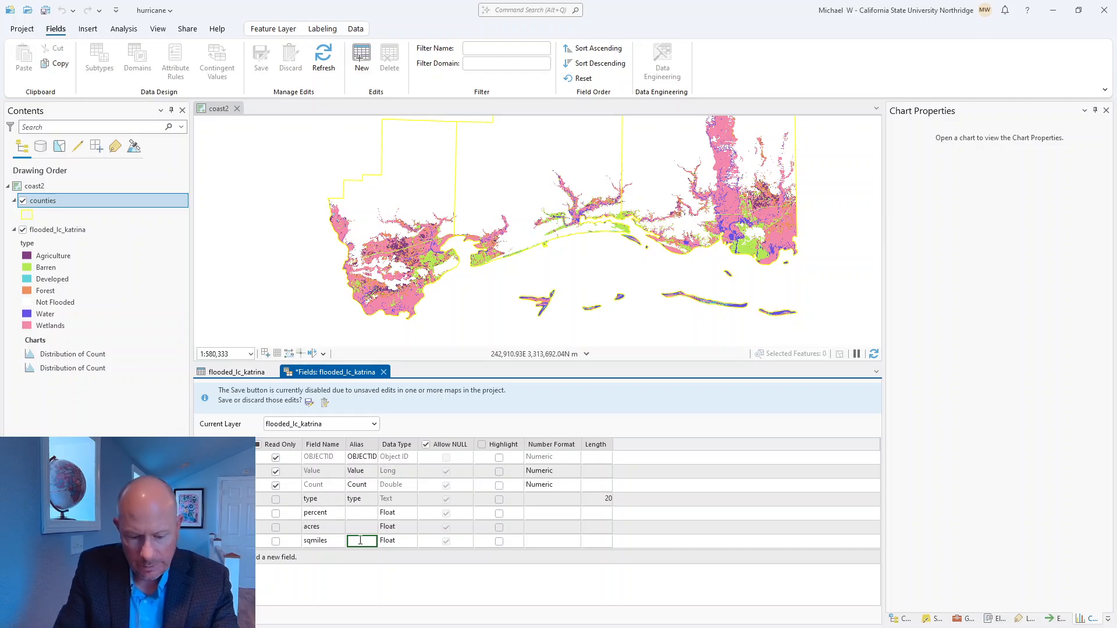
text(sq)
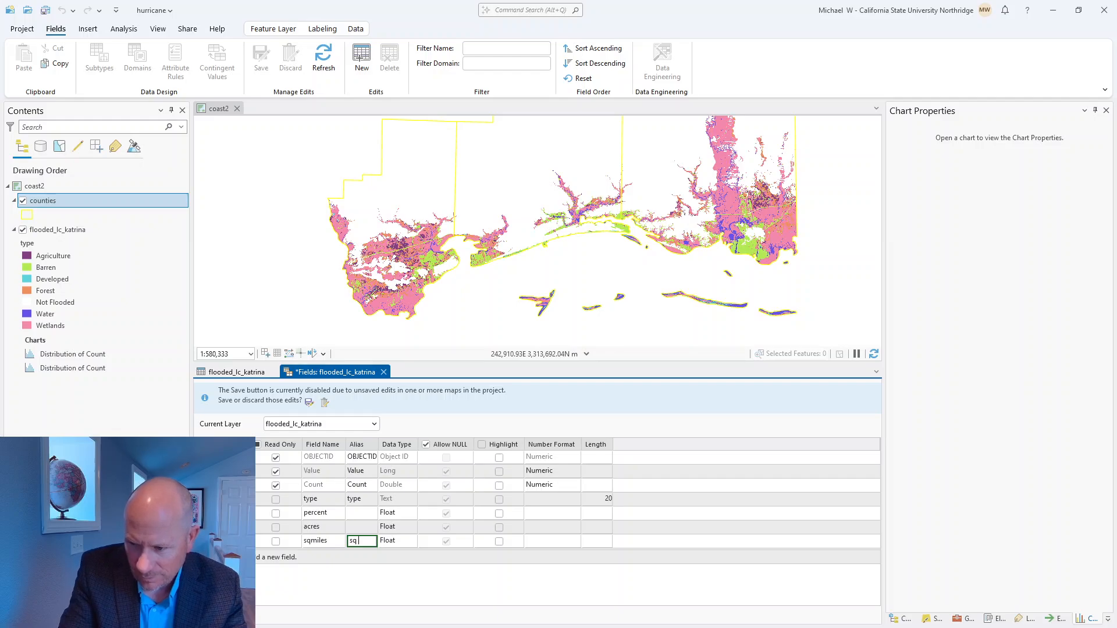
text( miles)
key(Return)
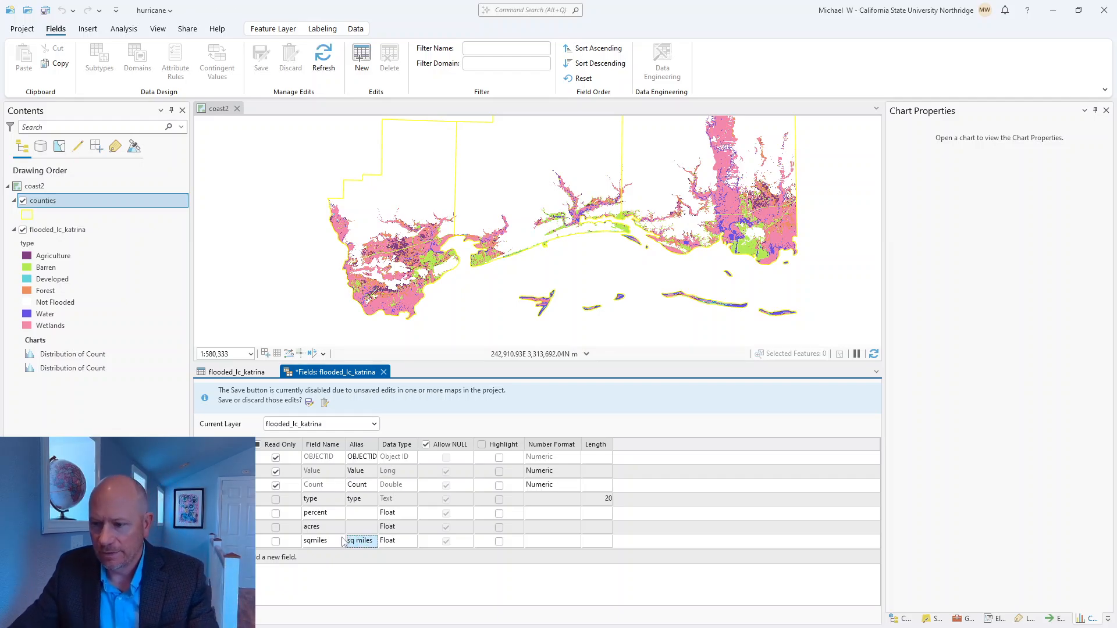
Step: Save the pending map edits, and save the field changes to the flooded_lc_katrina table
click(352, 558)
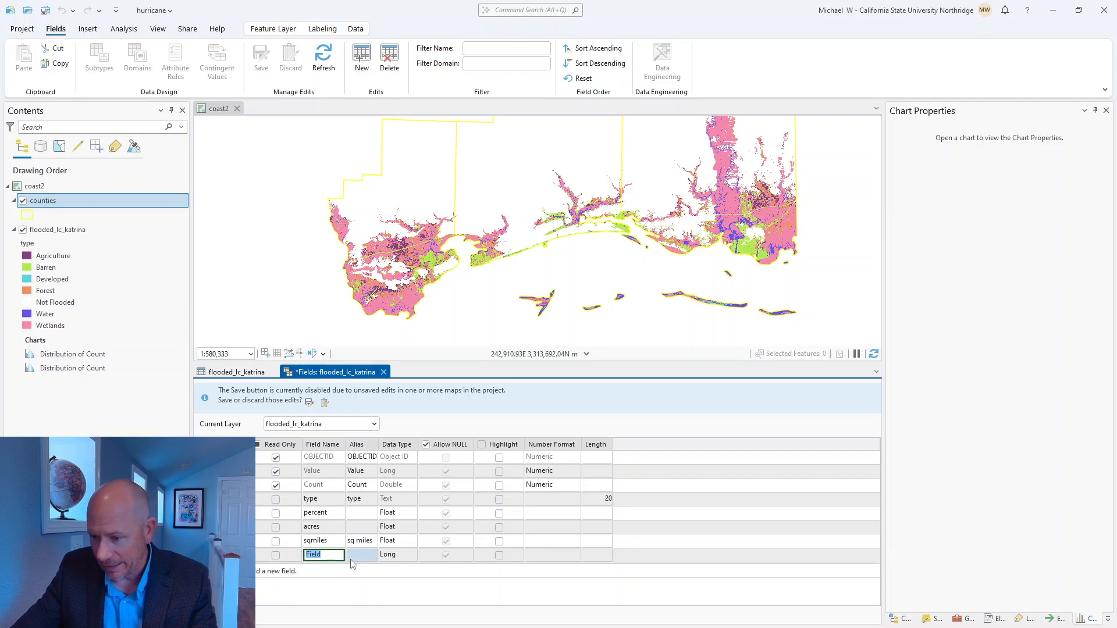
click(373, 606)
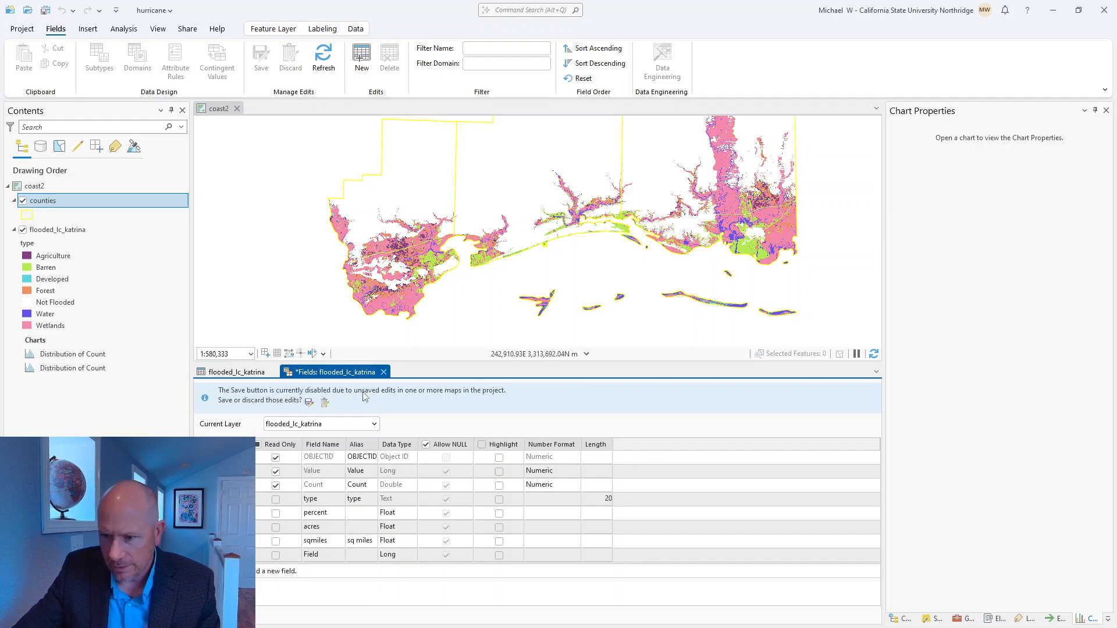
click(309, 402)
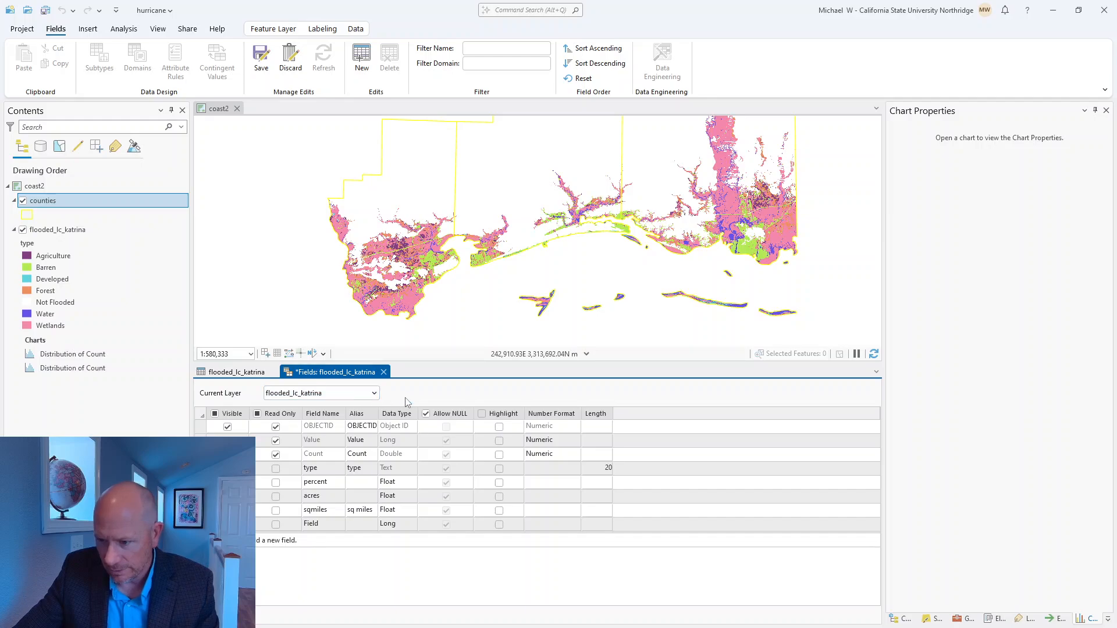
click(260, 60)
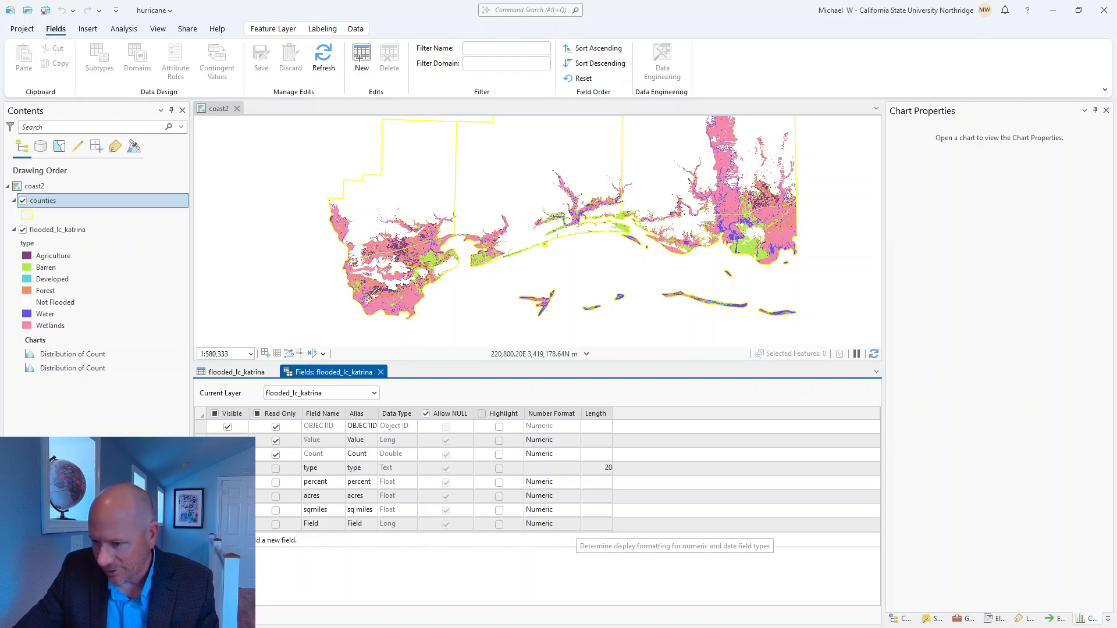
Step: Mark the surplus Long field named Field for deletion from the flooded_lc_katrina table
right_click(235, 395)
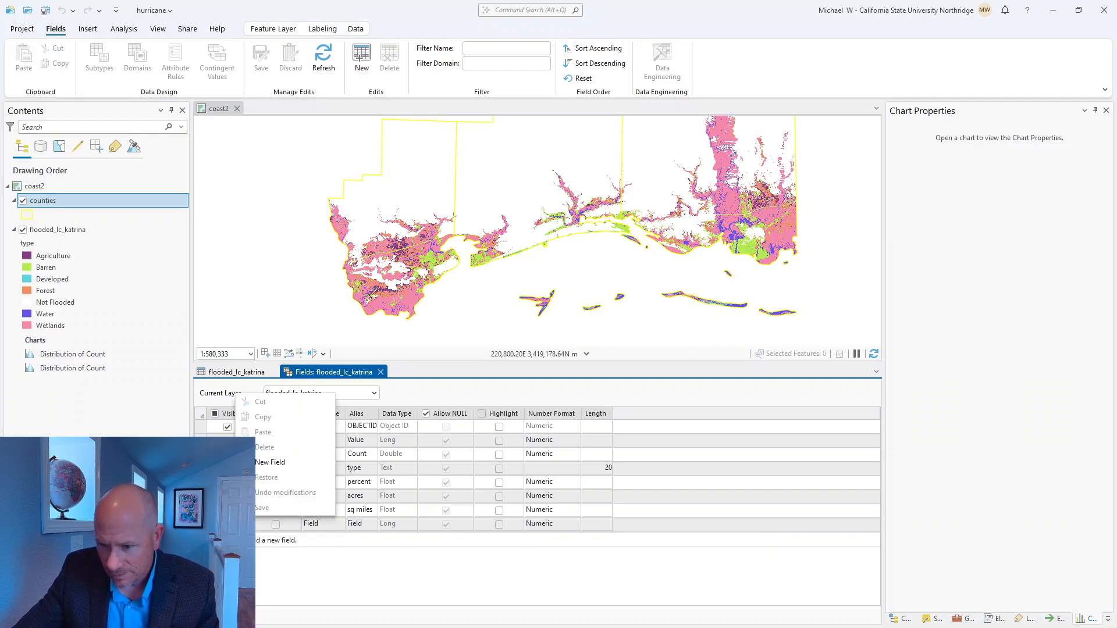
right_click(201, 521)
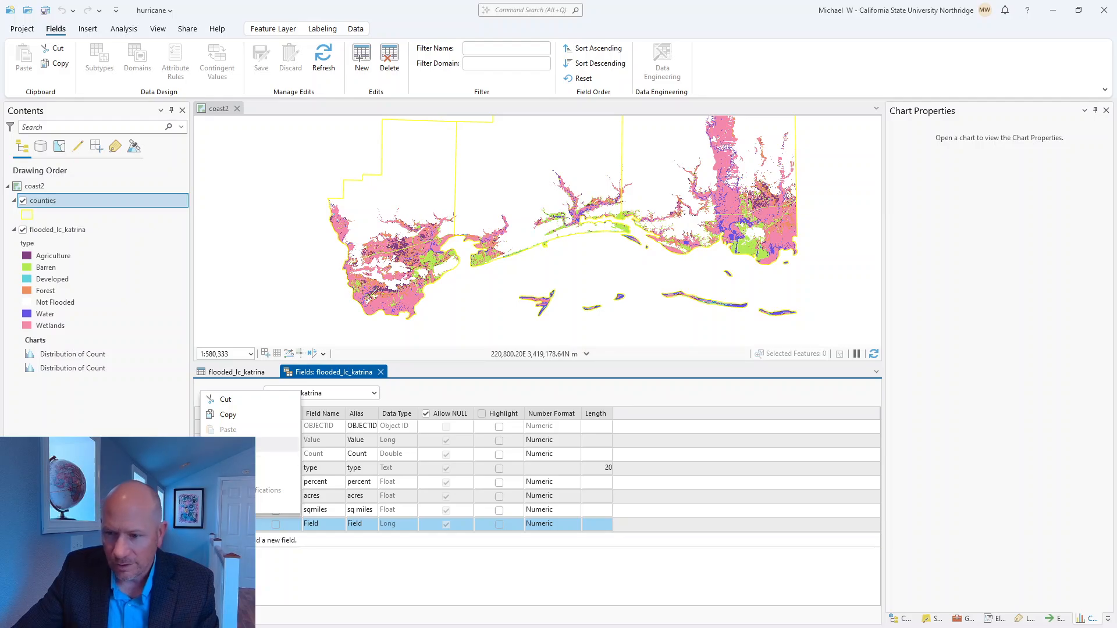
click(232, 444)
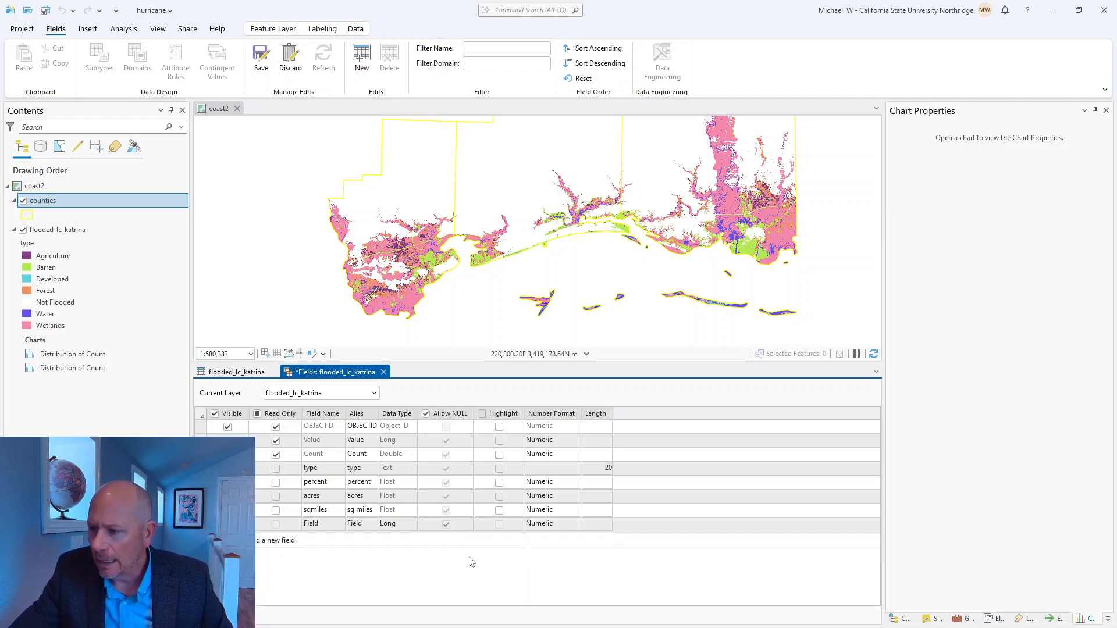
Step: Calculate the percent field of the flooded_lc_katrina table with the Python expression !Count! / 1381689 * 100
click(236, 372)
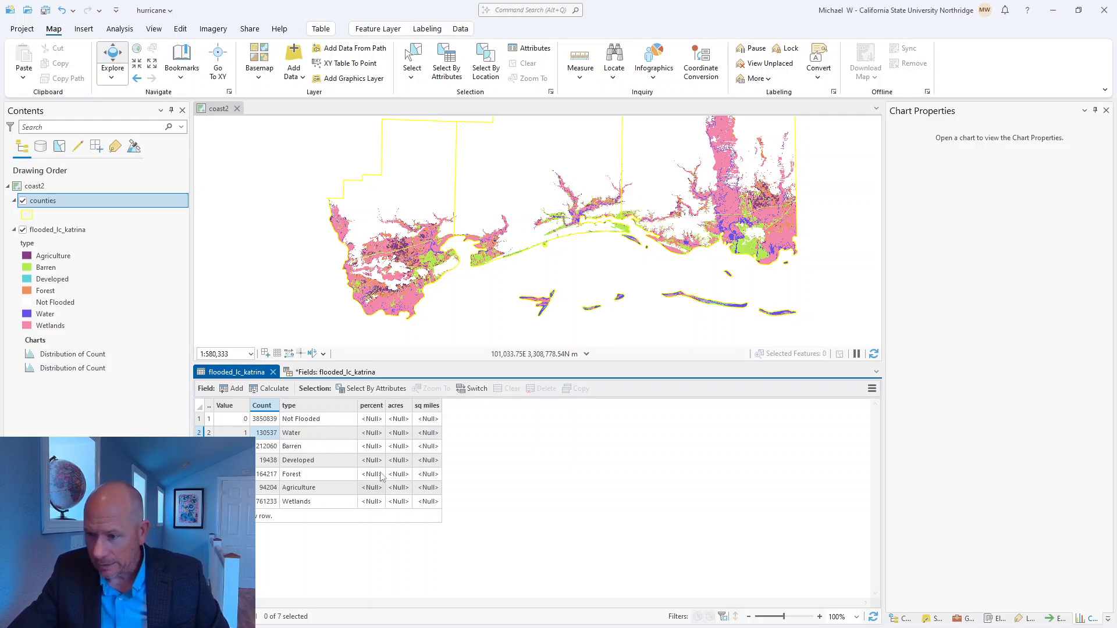
right_click(362, 409)
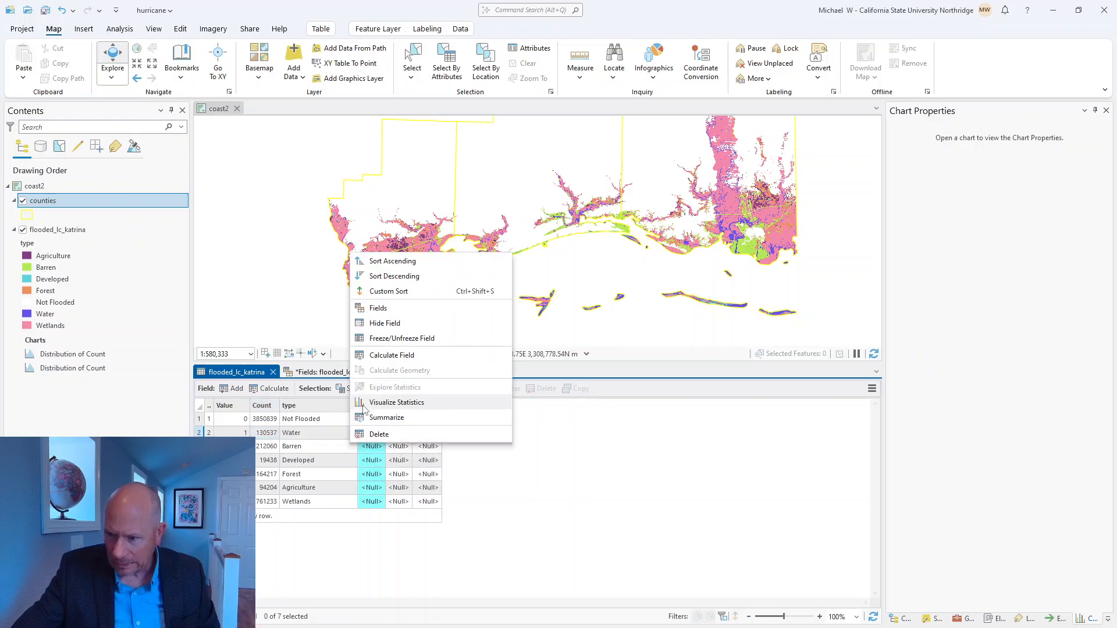
click(395, 356)
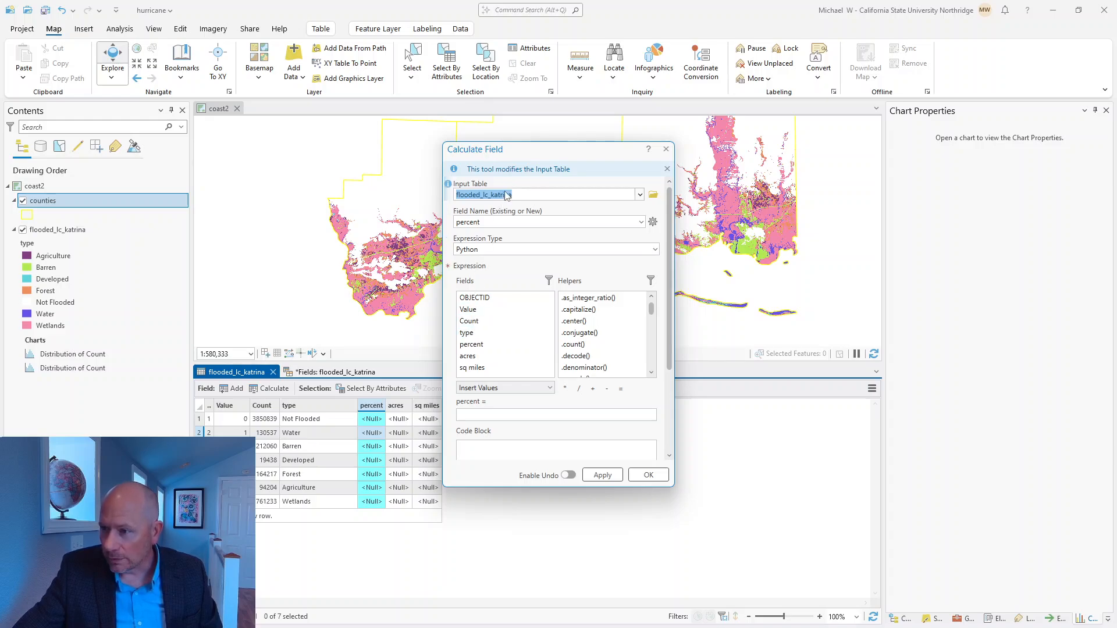
click(473, 324)
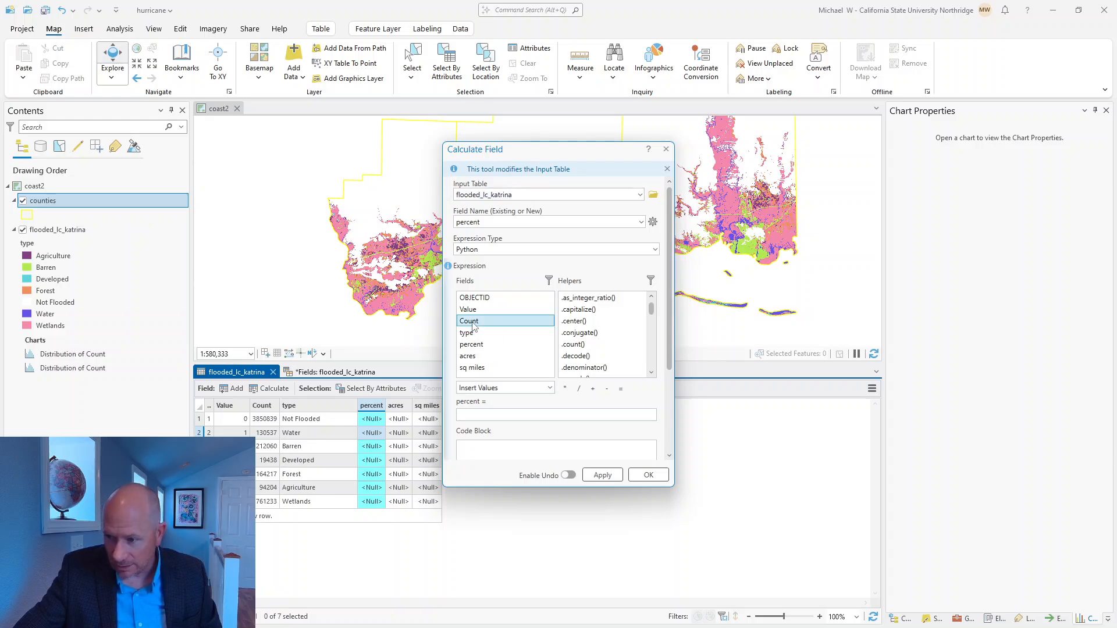
double_click(473, 325)
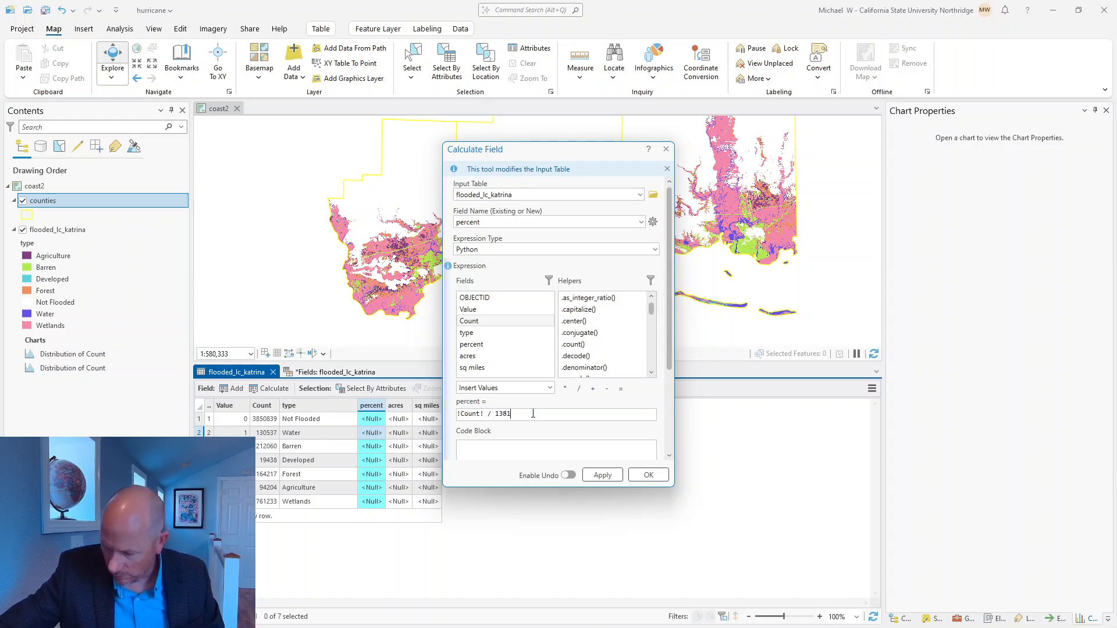
text(89 * 100)
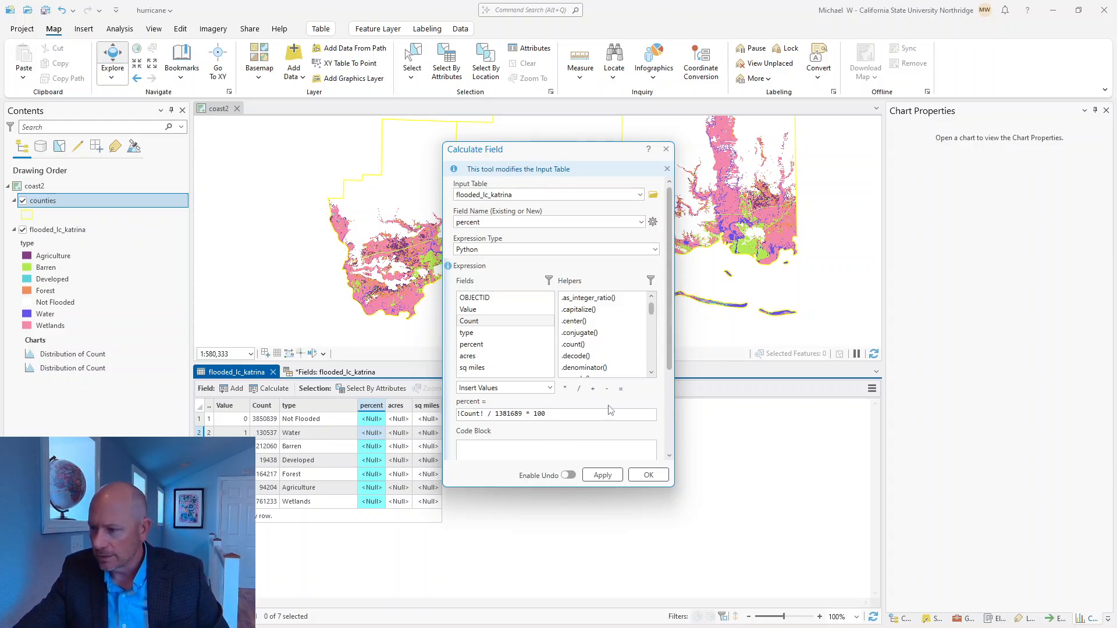
scroll(609, 410, down, 2)
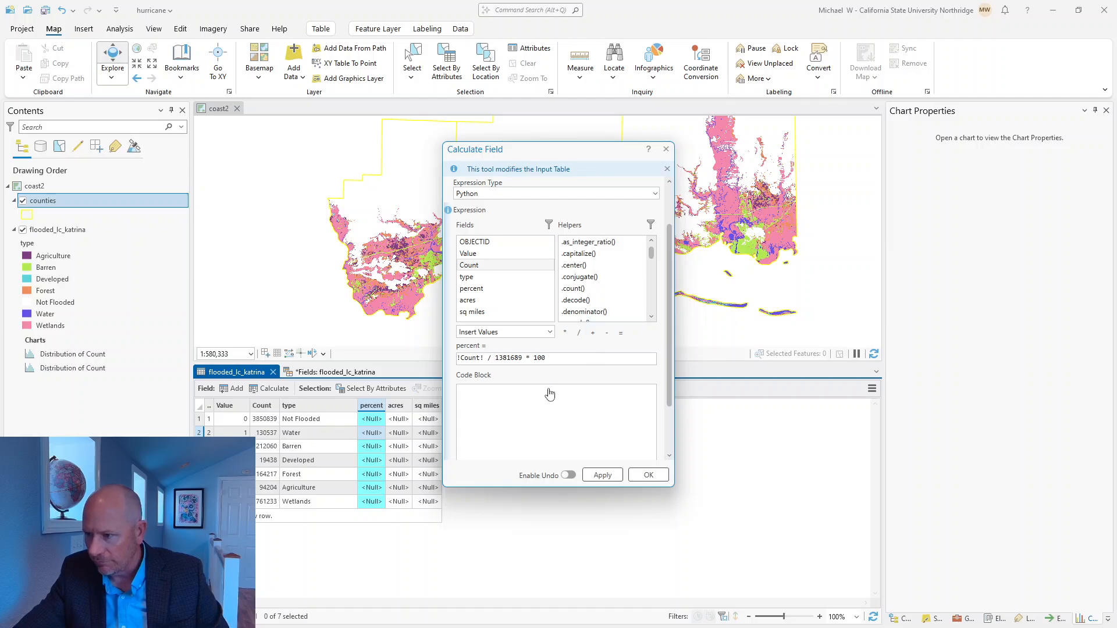
click(603, 476)
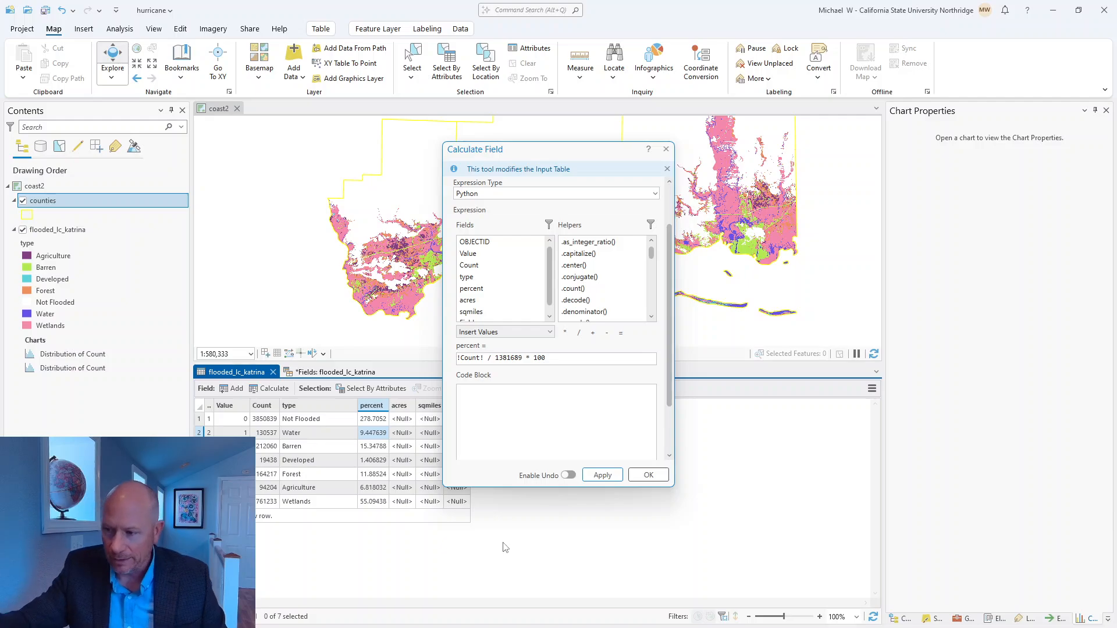
click(666, 149)
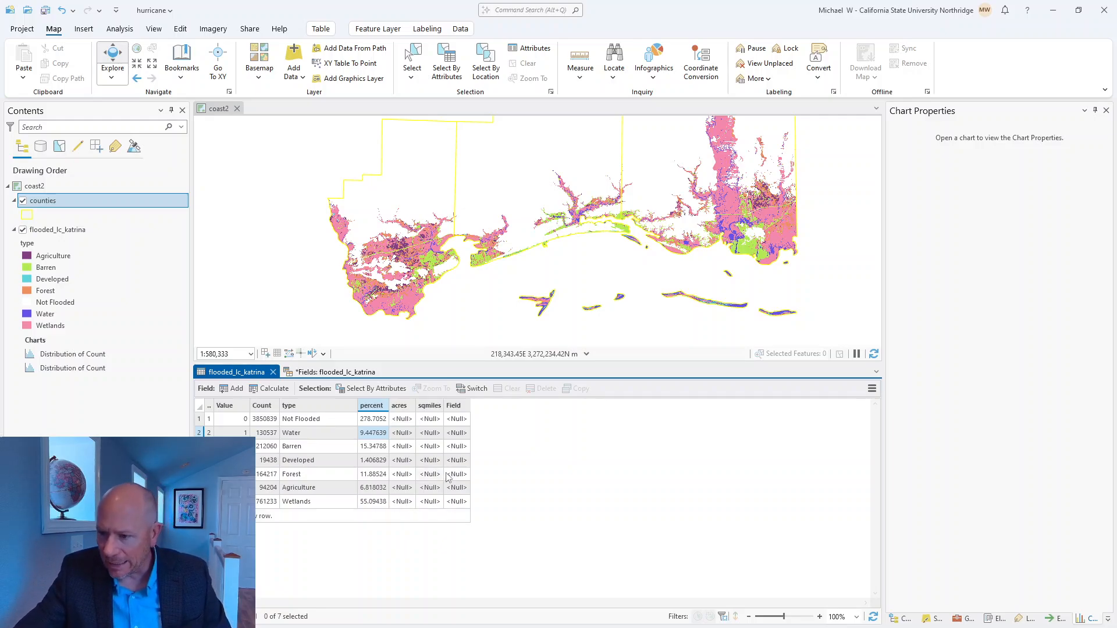
Step: Set up a field calculation for acres with the expression !Count! * 900 / 4046.68
right_click(399, 406)
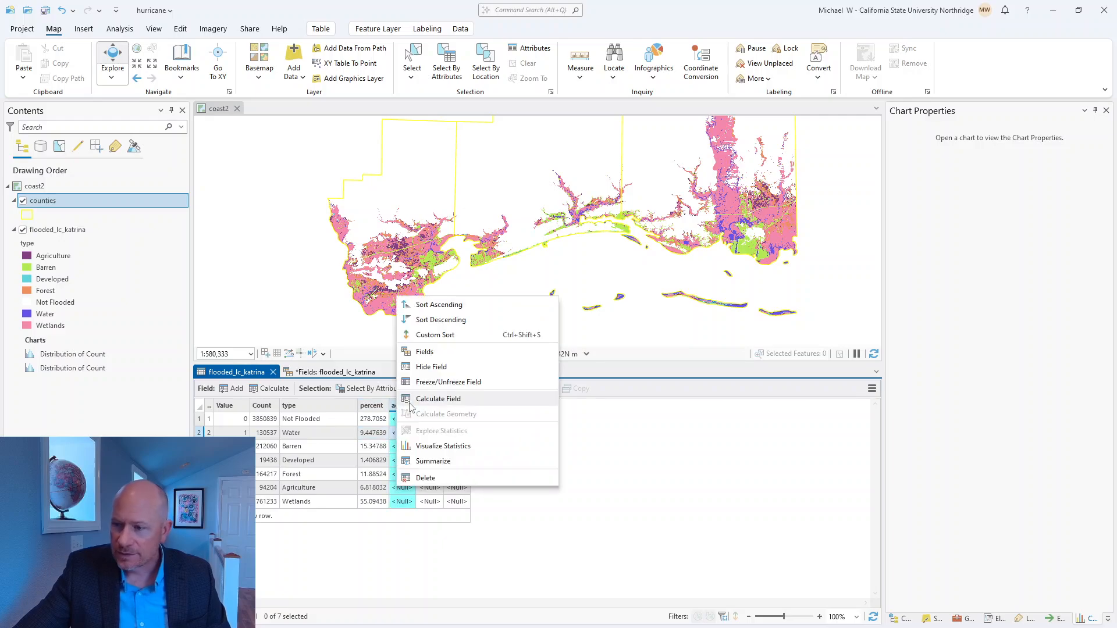
click(426, 401)
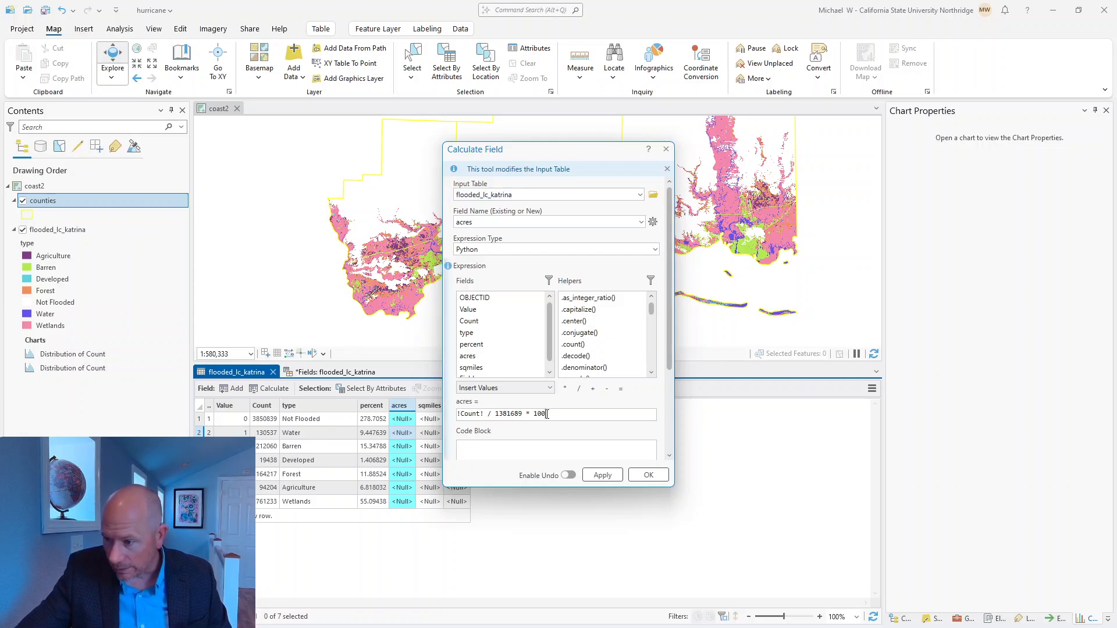
drag(551, 414, 487, 417)
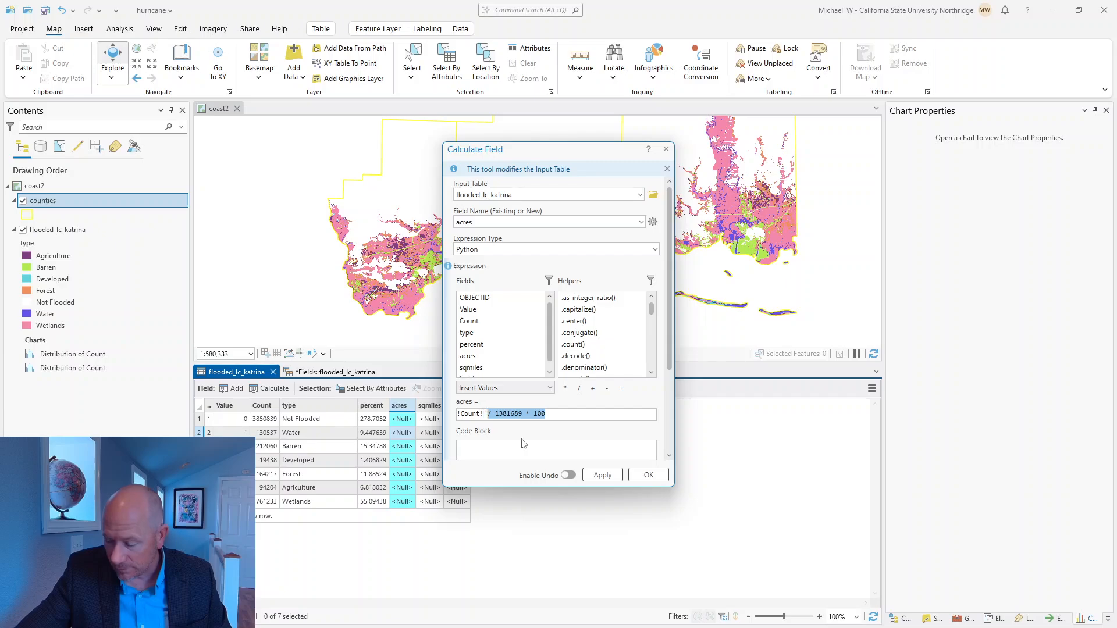
key(BackSpace)
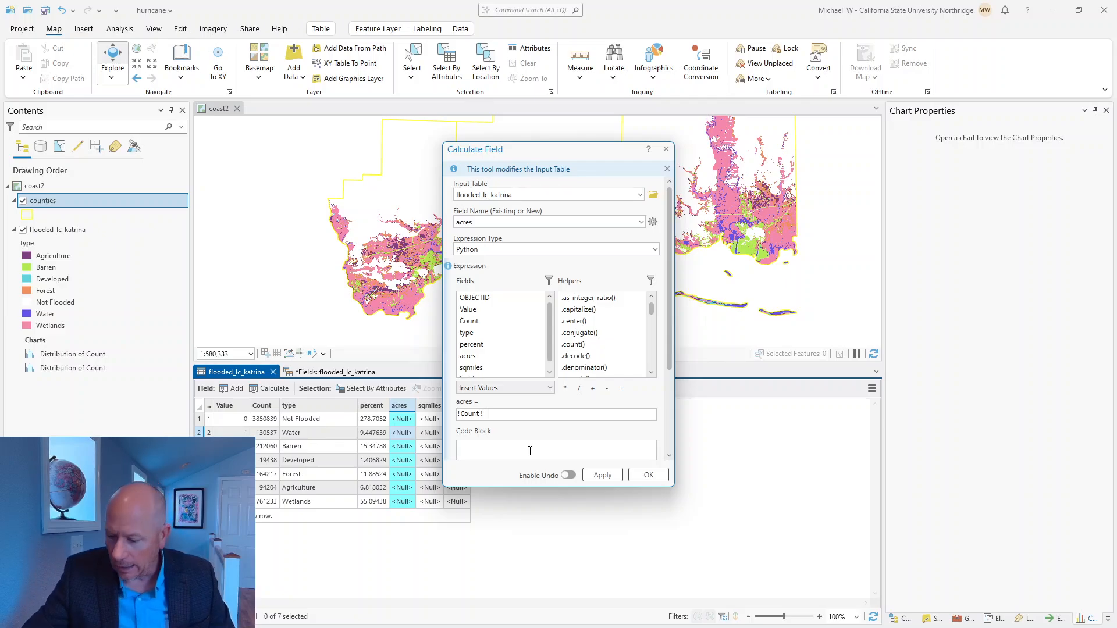
click(564, 388)
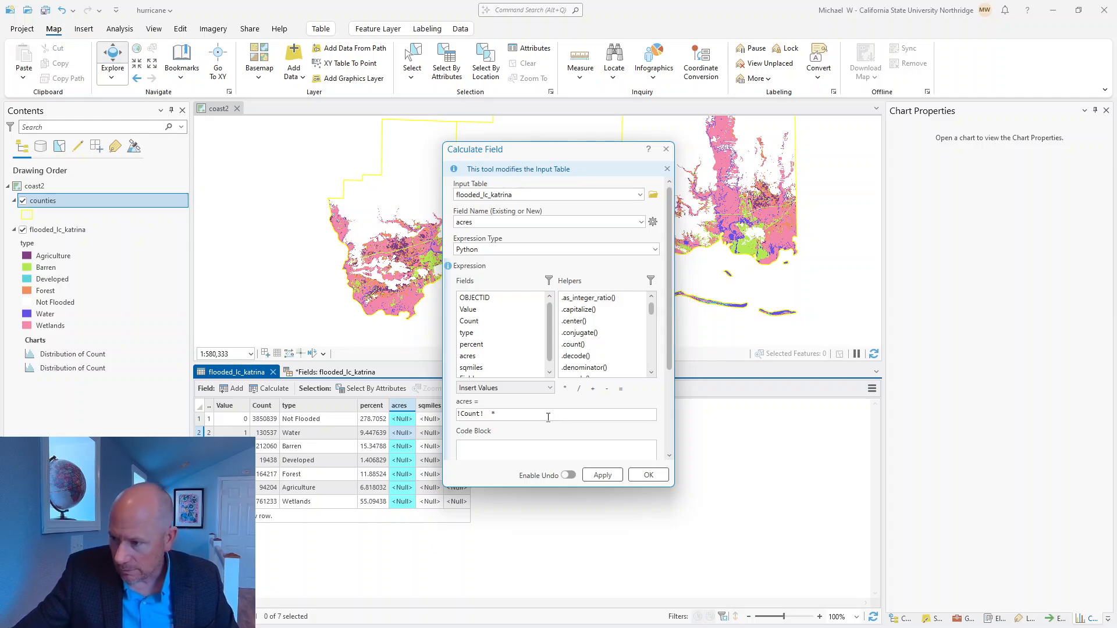
text(900 / 4)
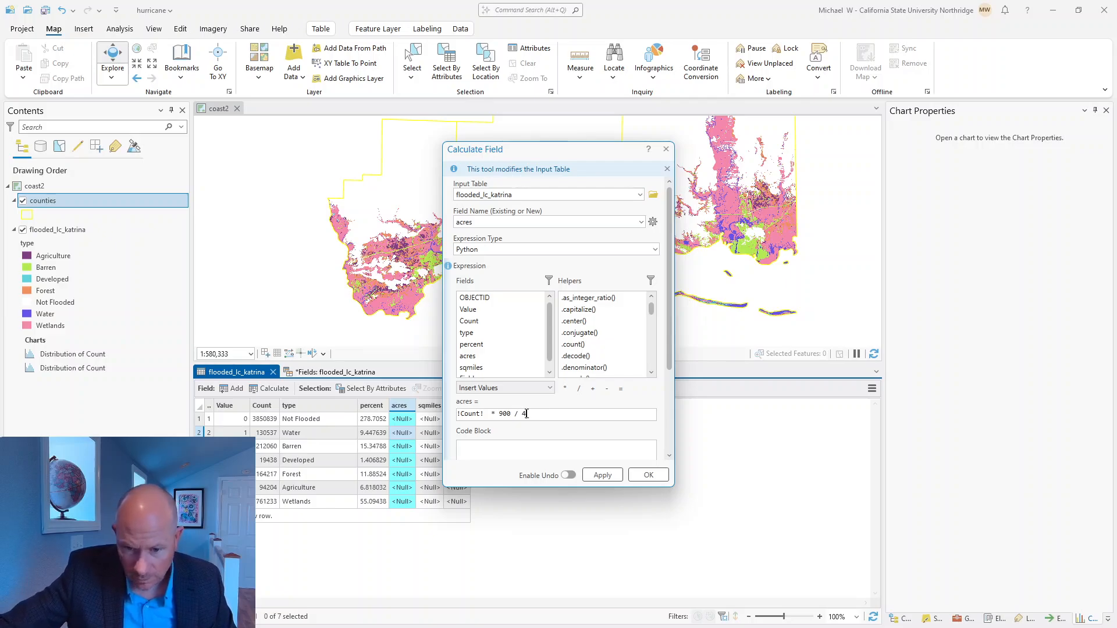
text(6.68)
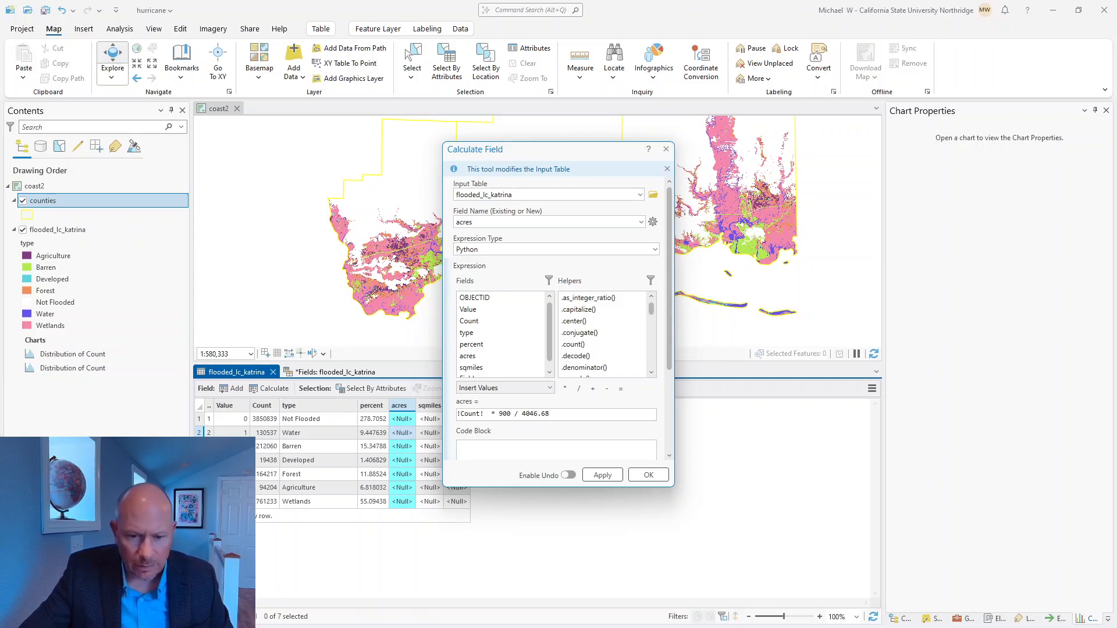
Step: Switch to the Making Spatial Decisions PDF and examine the acreage section's unit conversion facts and its formulas for acres and square miles
key(alt+Tab)
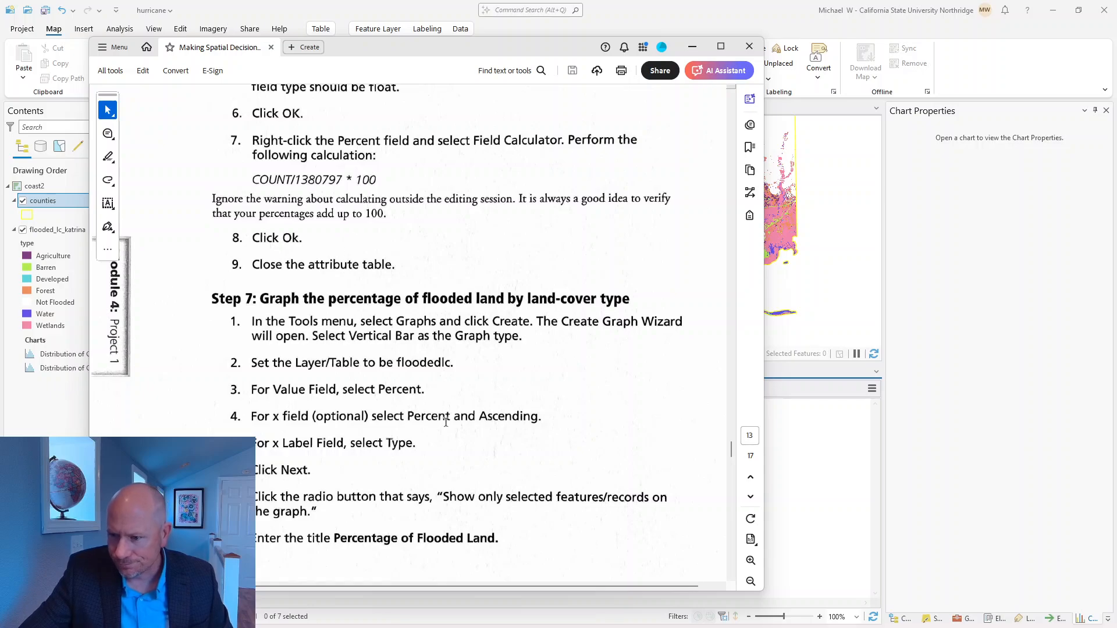
scroll(446, 422, down, 3)
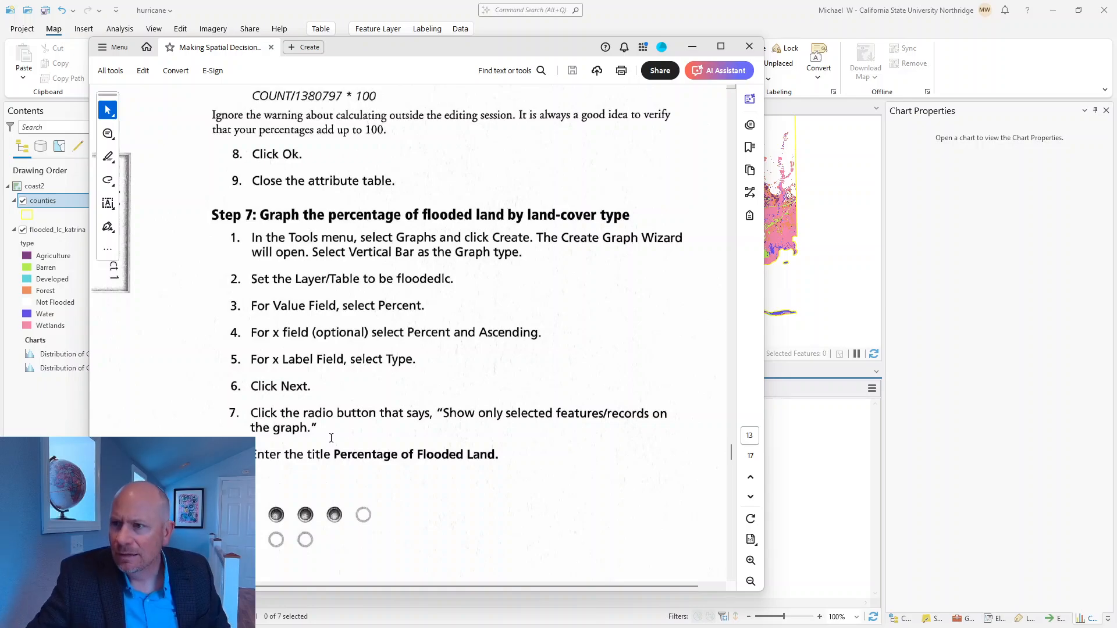
scroll(330, 326, down, 1)
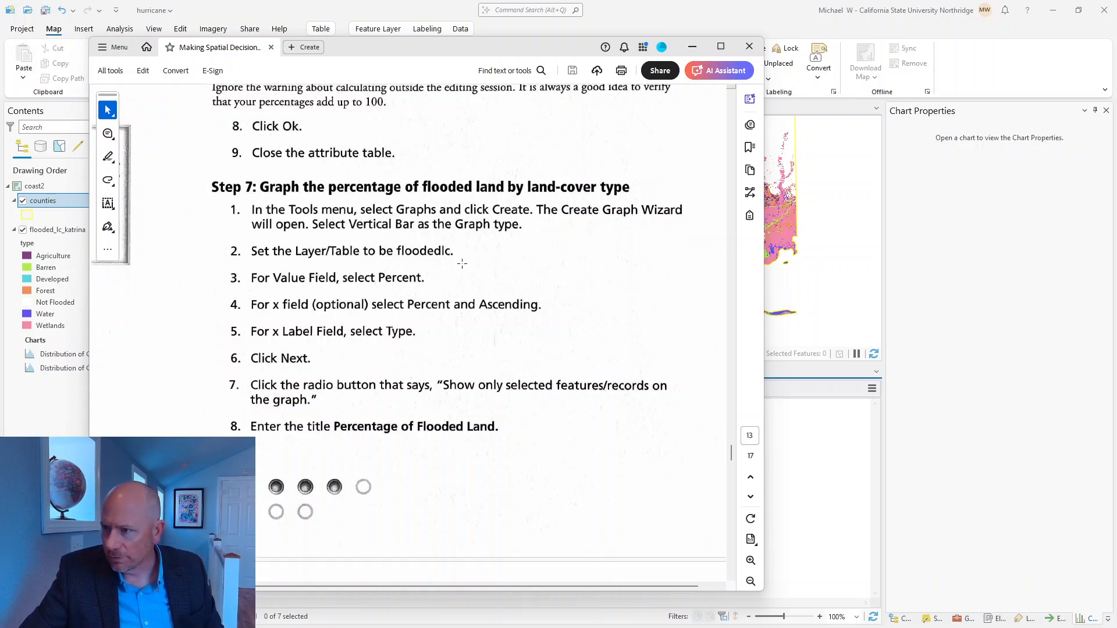
scroll(463, 273, up, 4)
scroll(463, 273, up, 3)
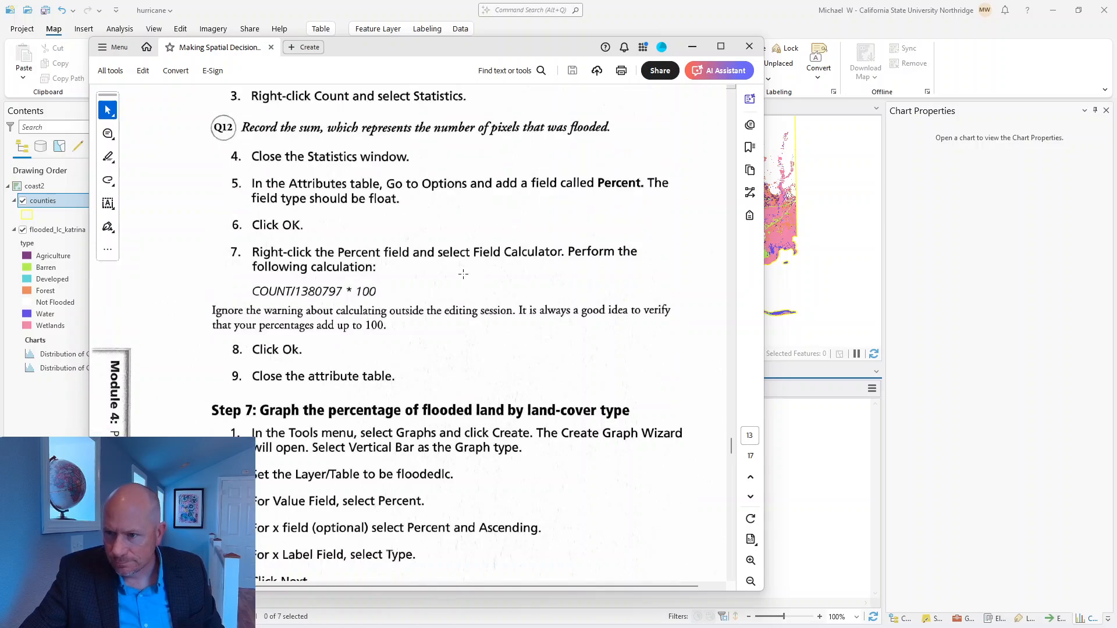
scroll(463, 273, down, 12)
scroll(463, 273, down, 20)
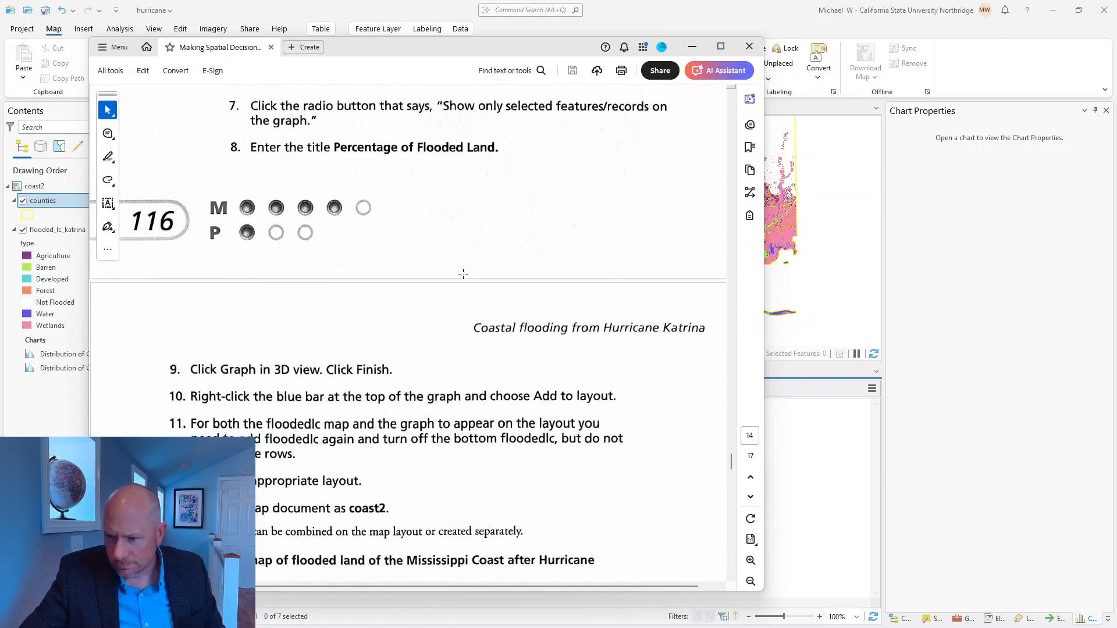
scroll(463, 273, down, 20)
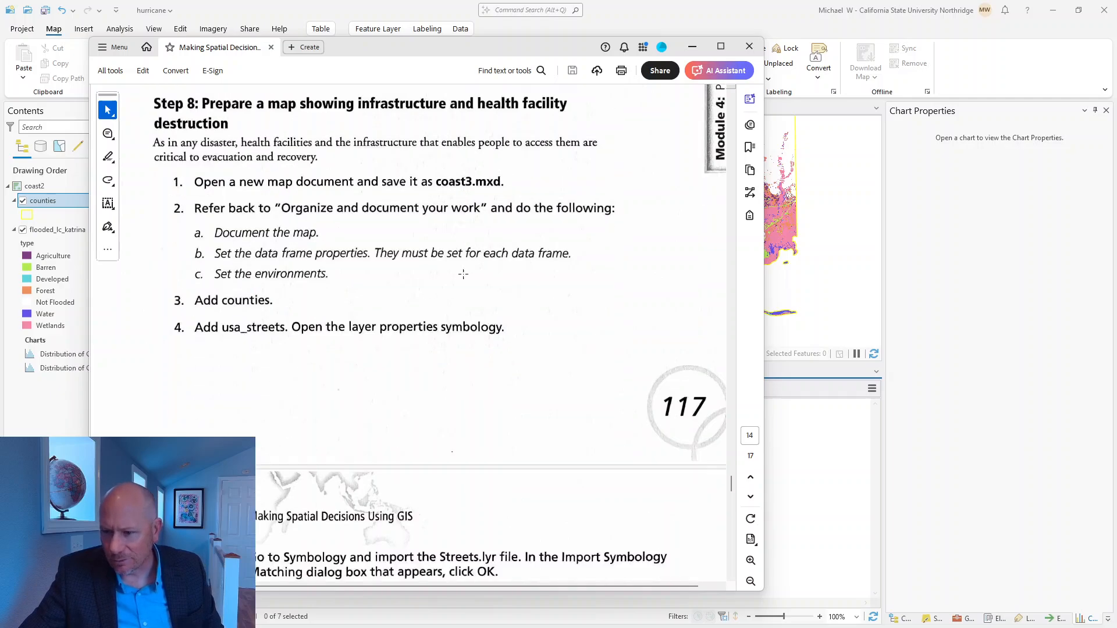
scroll(463, 273, down, 5)
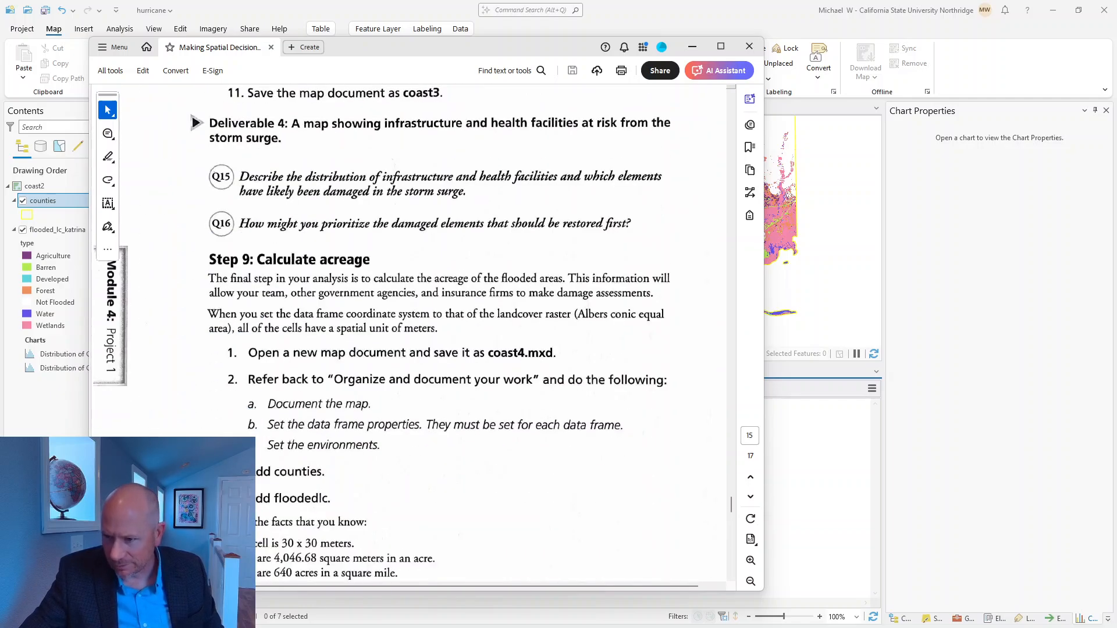
scroll(511, 445, down, 5)
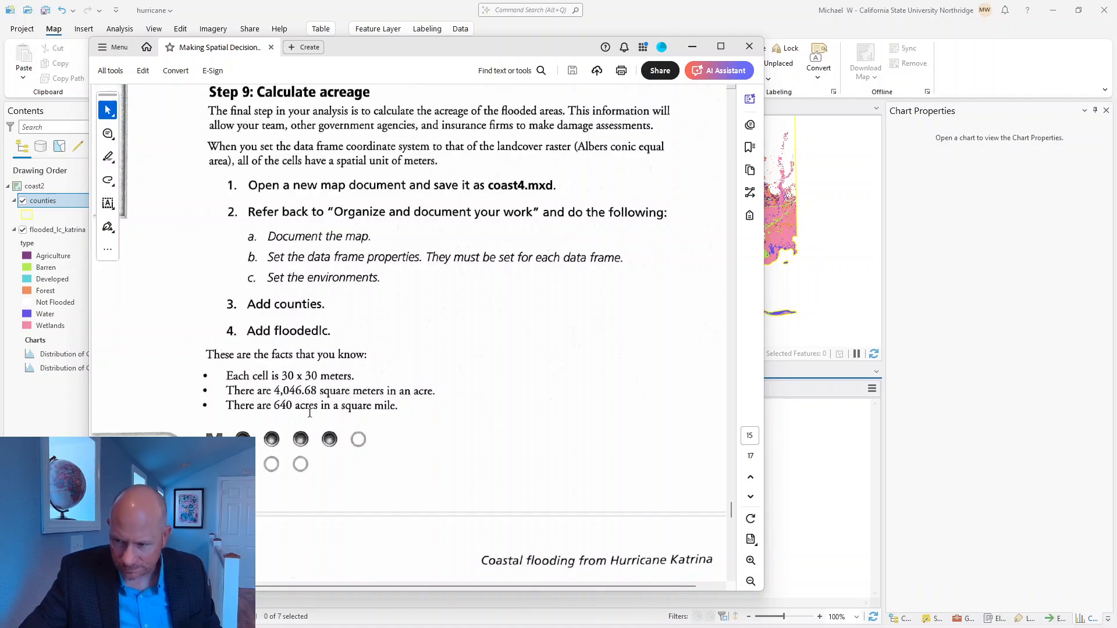
scroll(400, 412, down, 9)
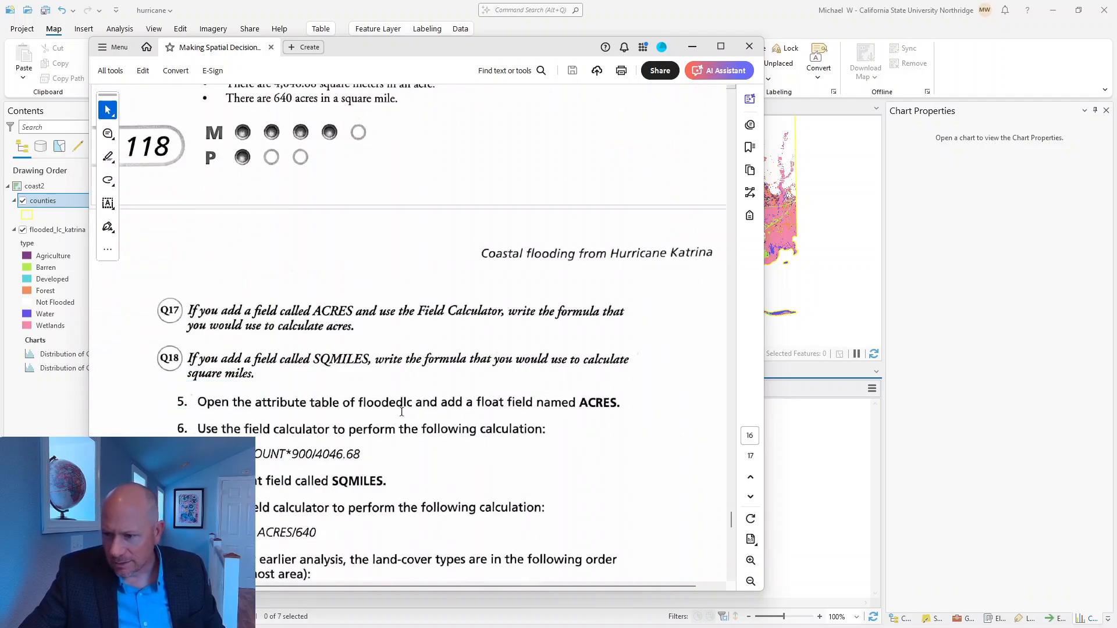
click(692, 46)
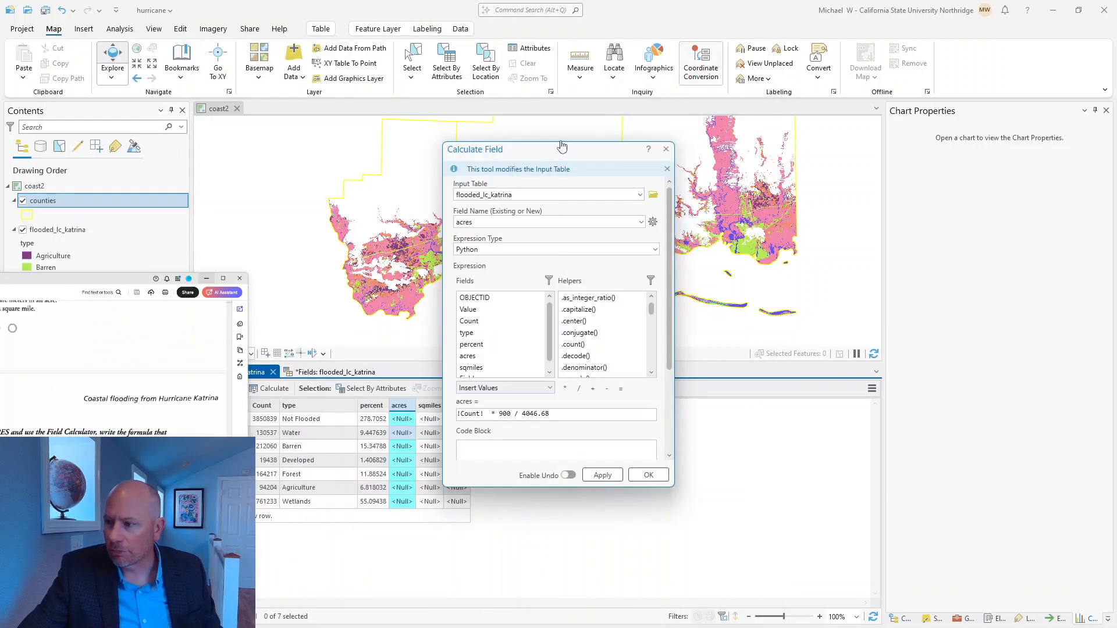
Step: Run the acres calculation on the flooded_lc_katrina table and widen the acres column
click(602, 475)
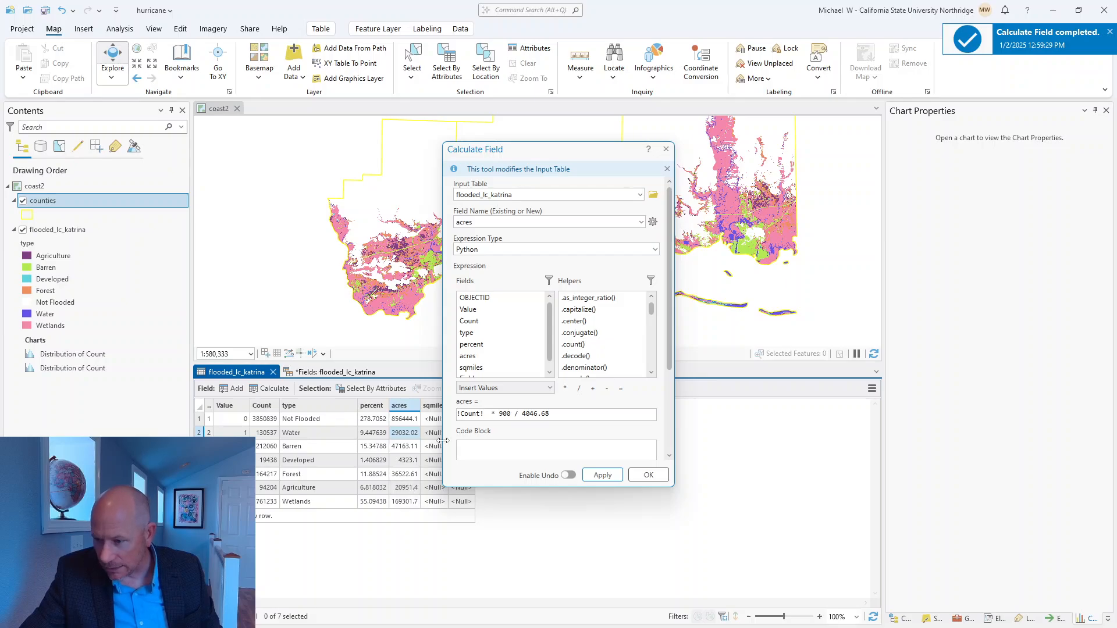
click(648, 475)
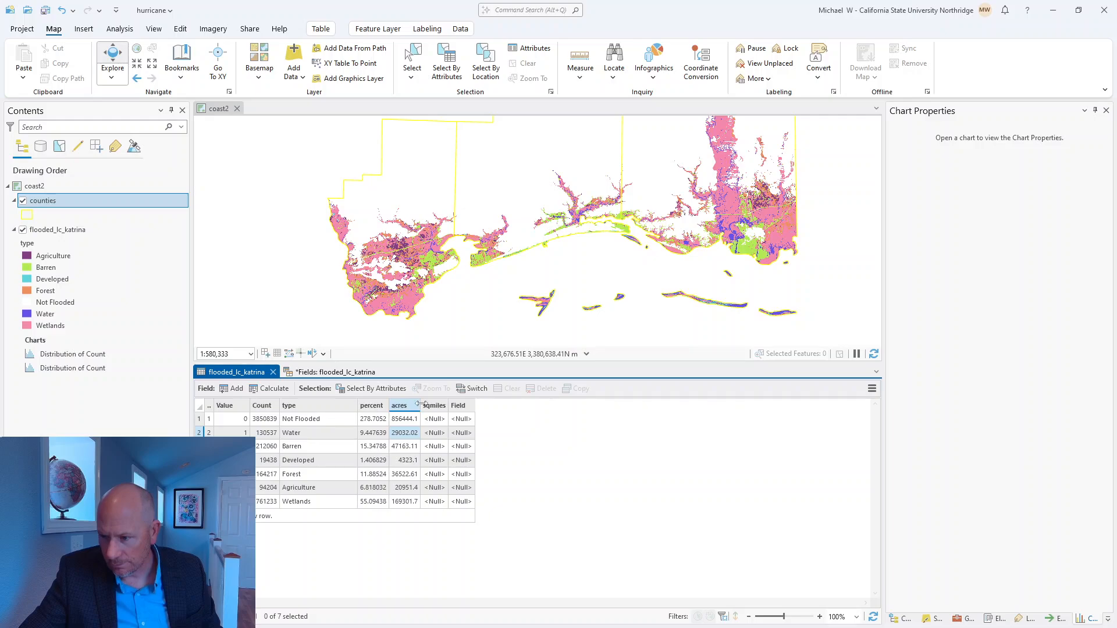
drag(420, 412, 451, 412)
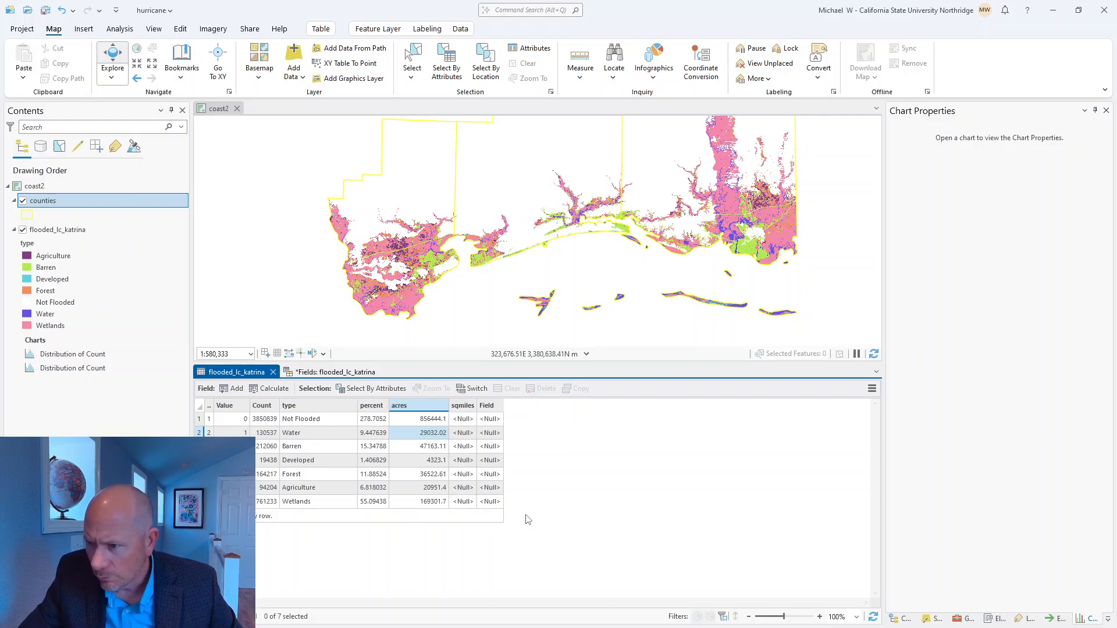
Step: Calculate the sqmiles field of the flooded_lc_katrina table with the Python expression !acres! / 640
right_click(468, 406)
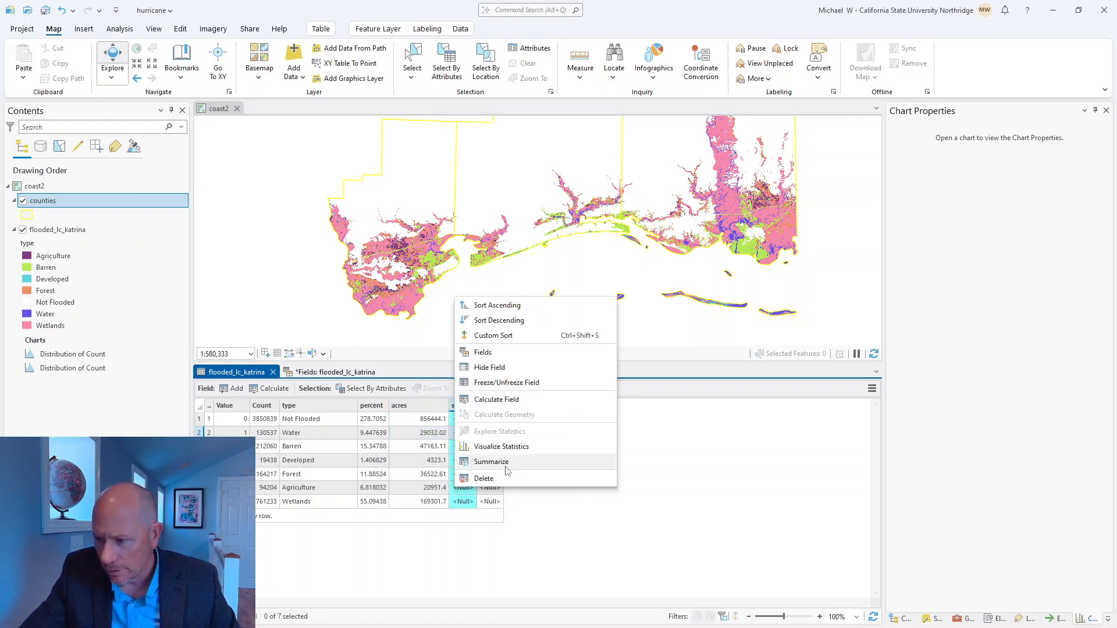
click(507, 402)
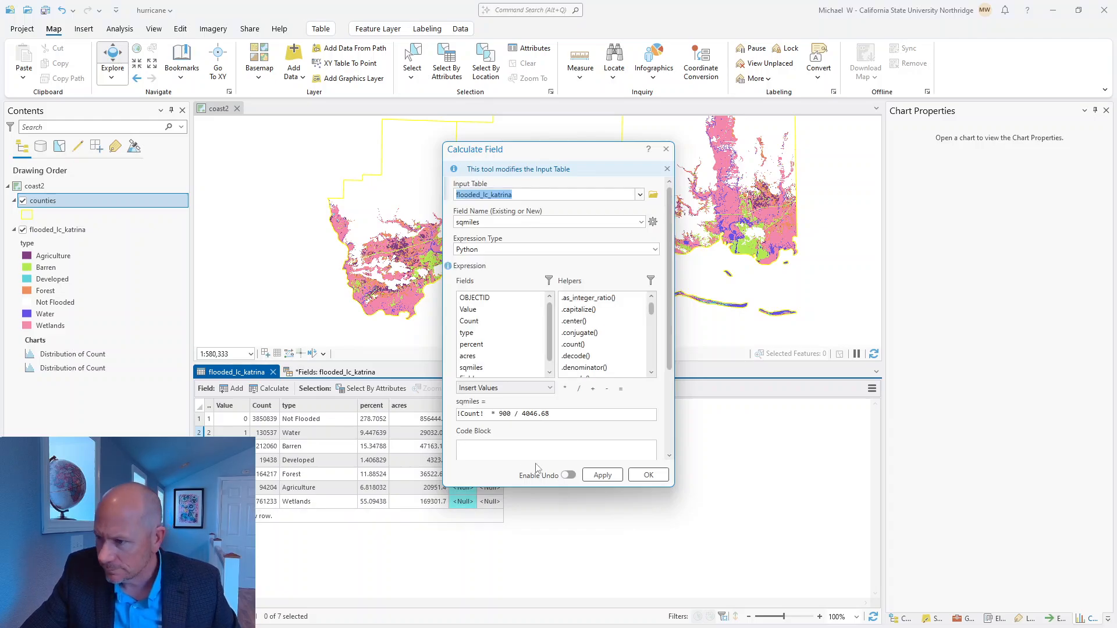
drag(568, 414, 490, 415)
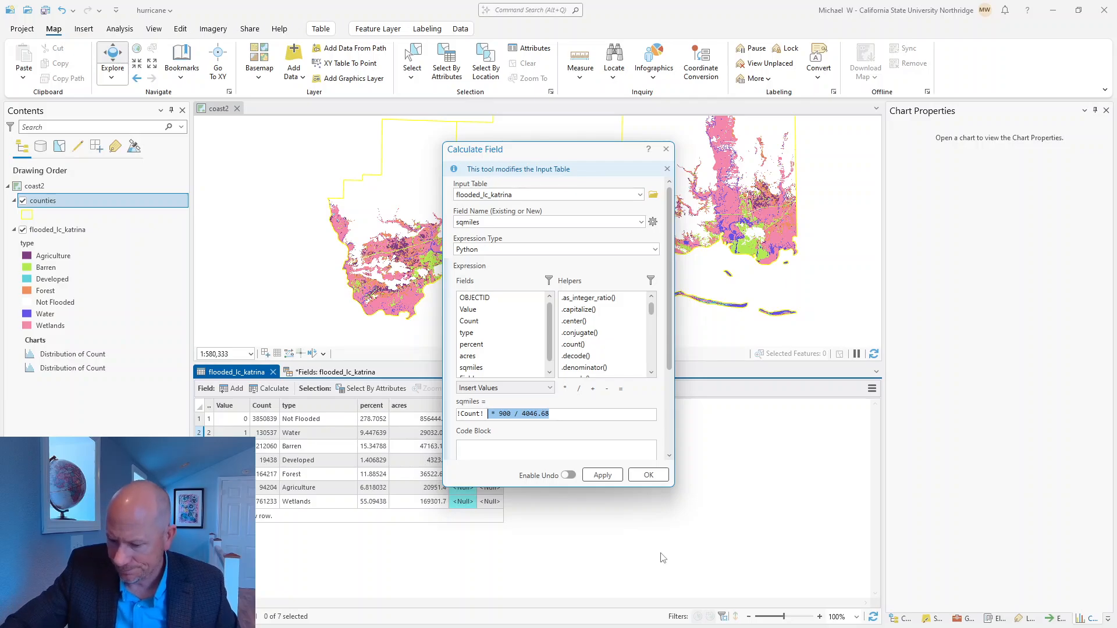
key(BackSpace)
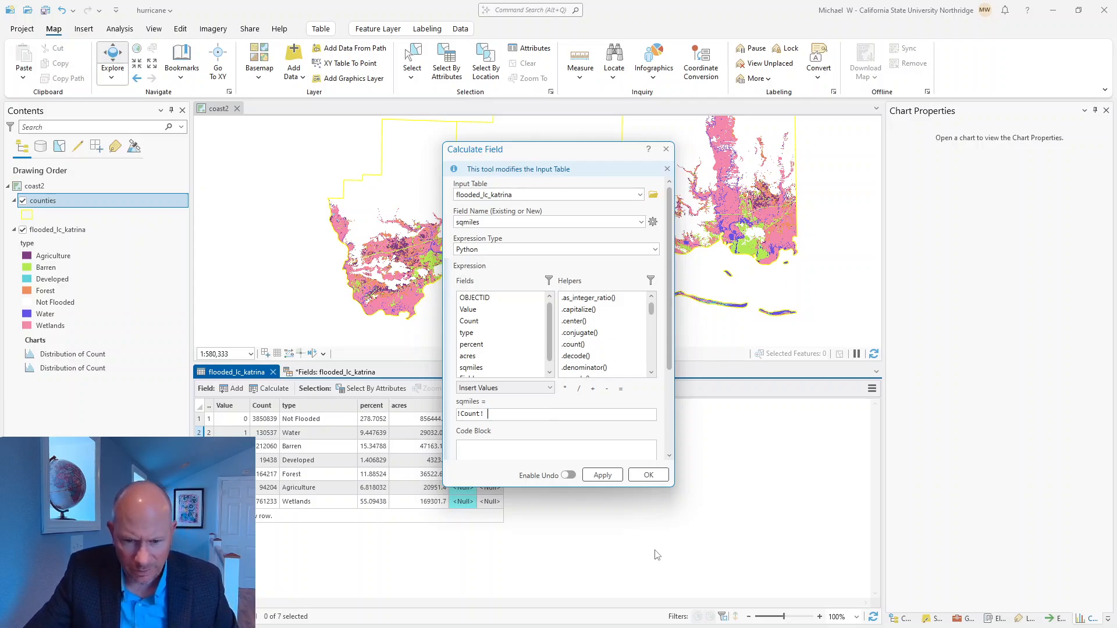
drag(492, 414, 451, 406)
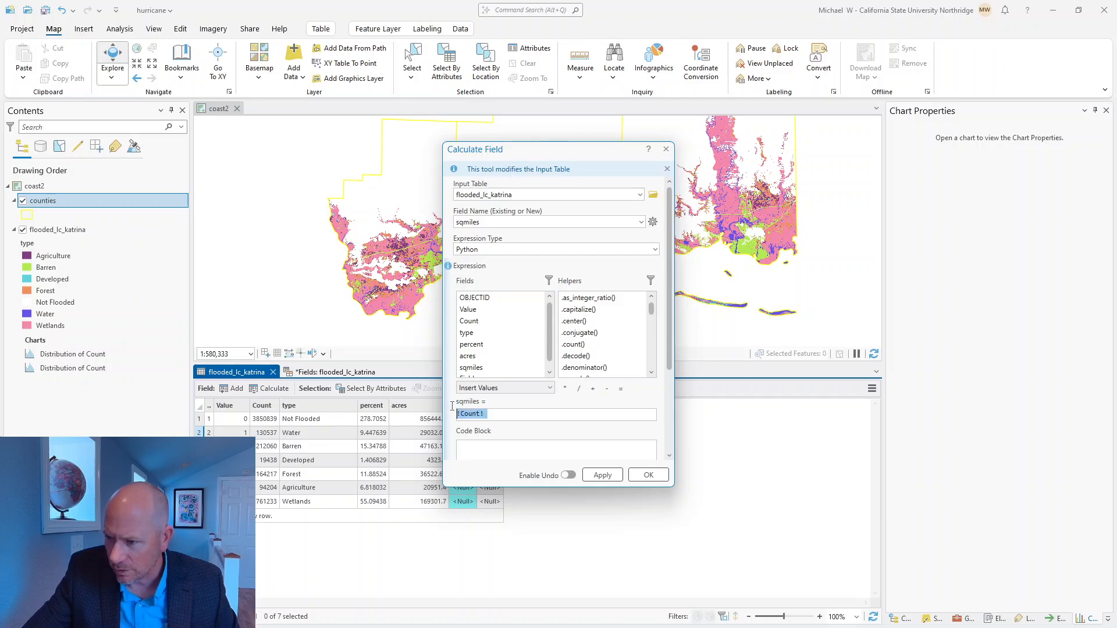
key(BackSpace)
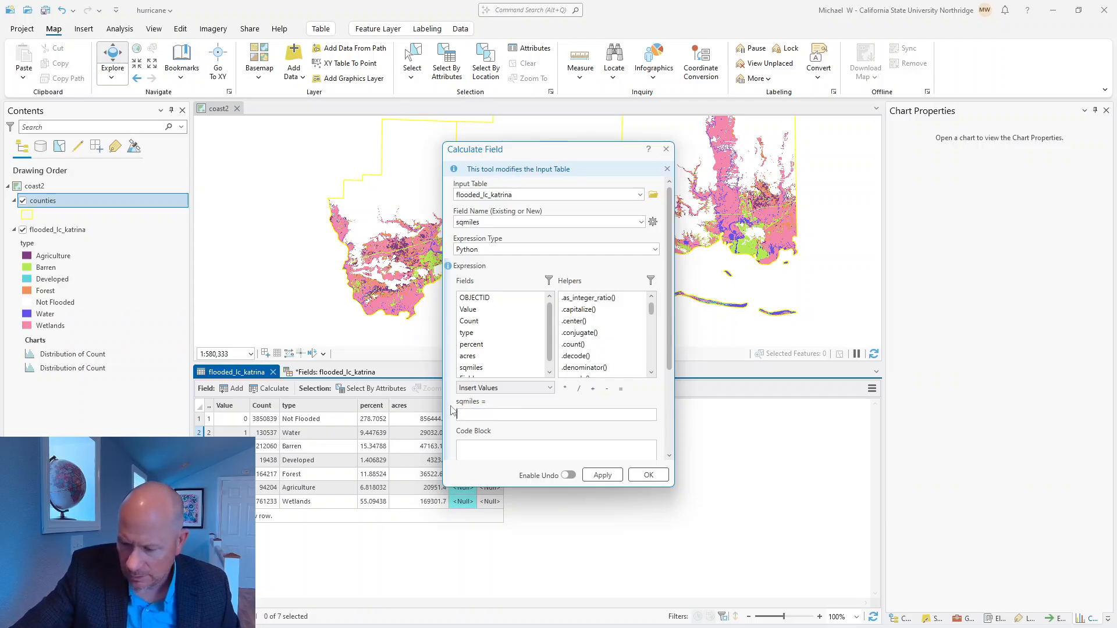
click(467, 357)
double_click(468, 357)
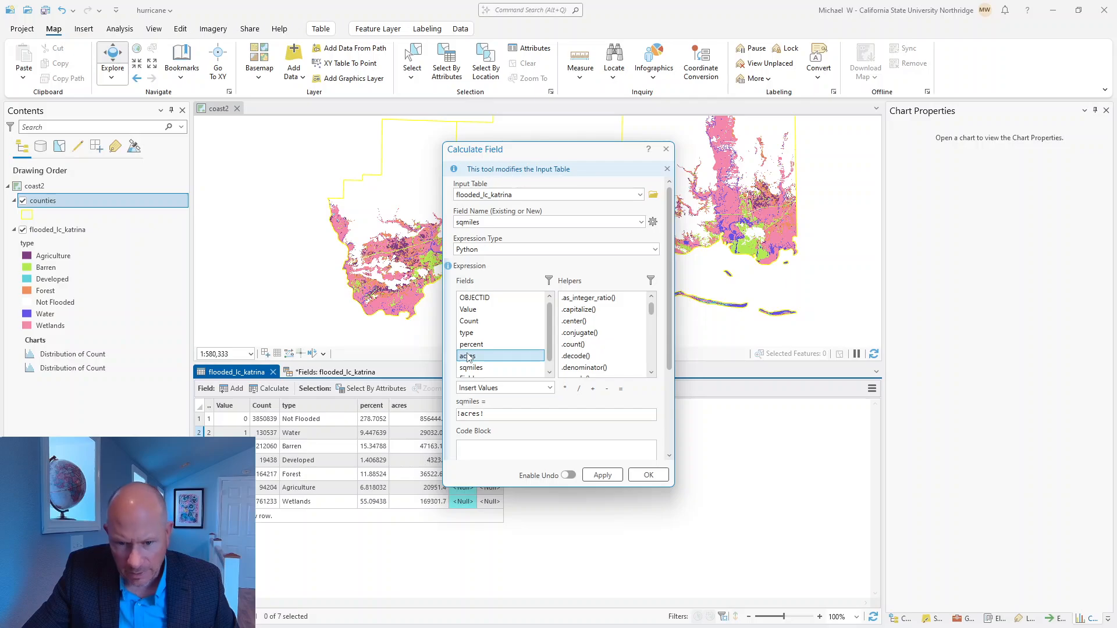
click(579, 389)
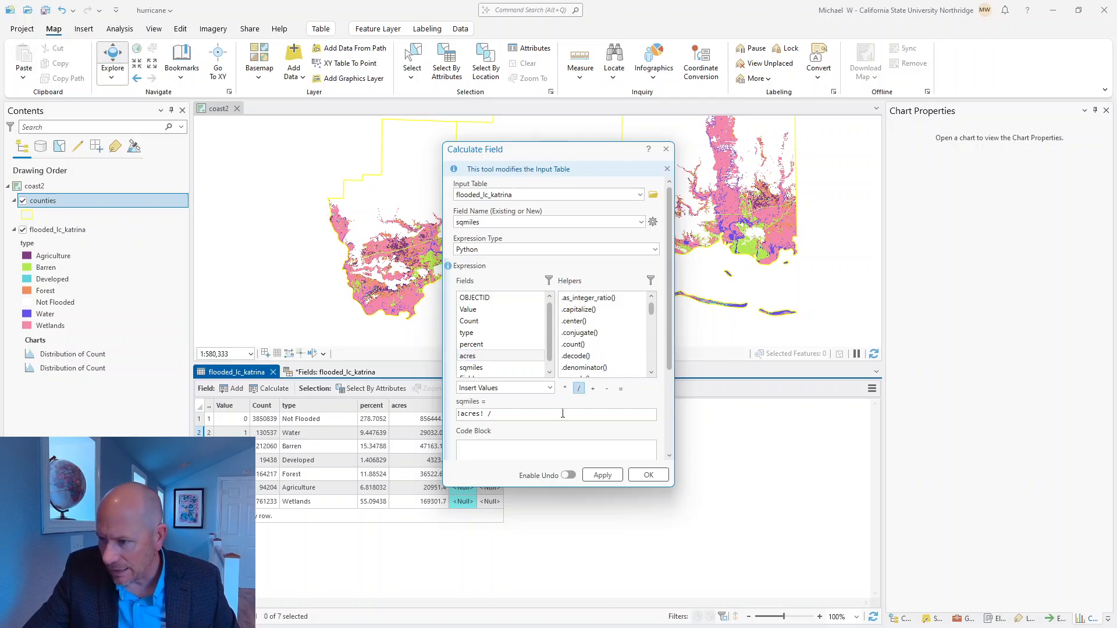
text(640)
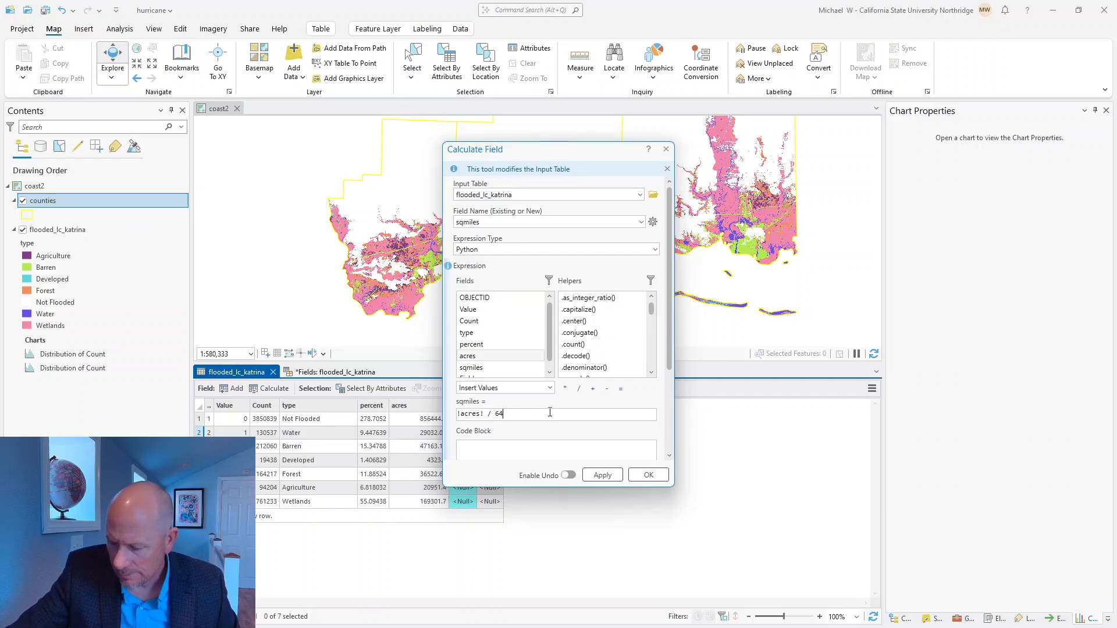
click(602, 476)
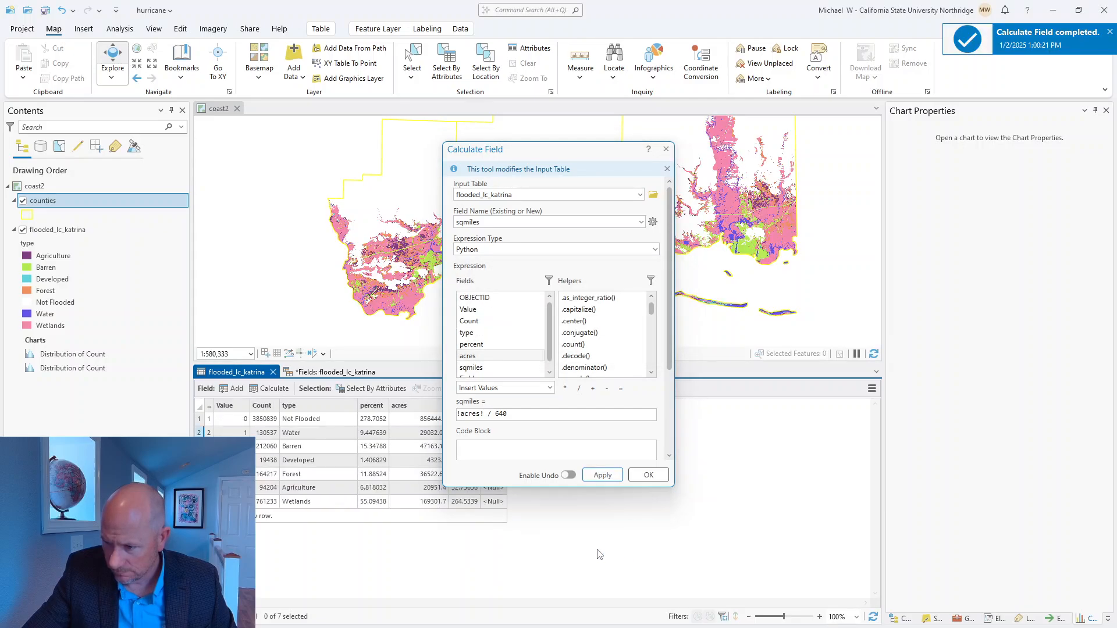
click(661, 480)
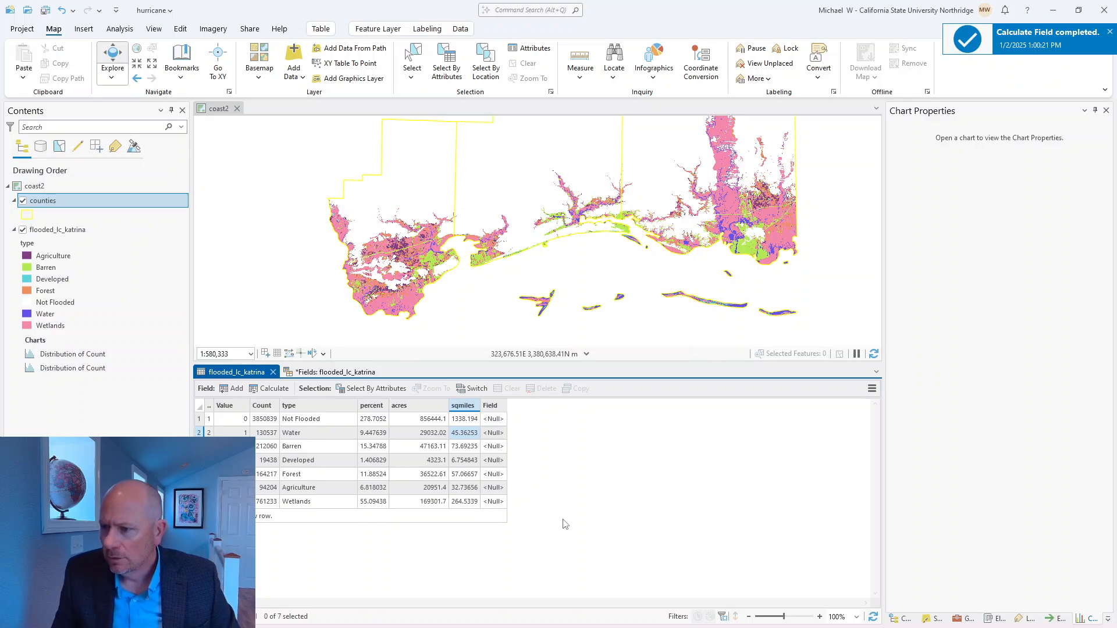
Step: Permanently delete the empty column named Field from the flooded_lc_katrina table
click(490, 406)
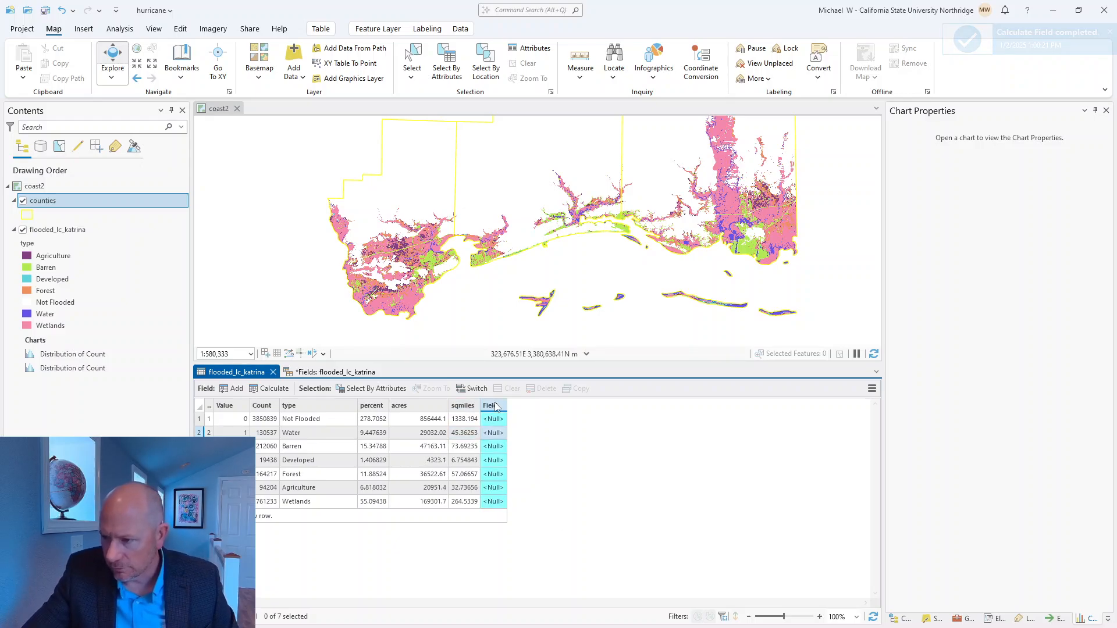
right_click(489, 486)
click(512, 477)
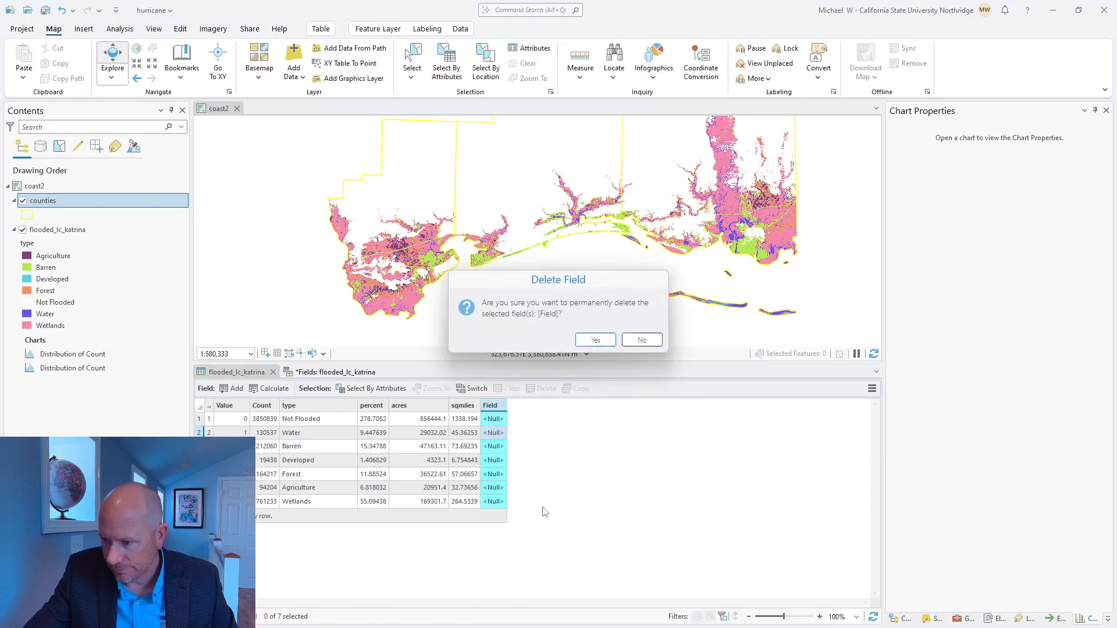
click(596, 343)
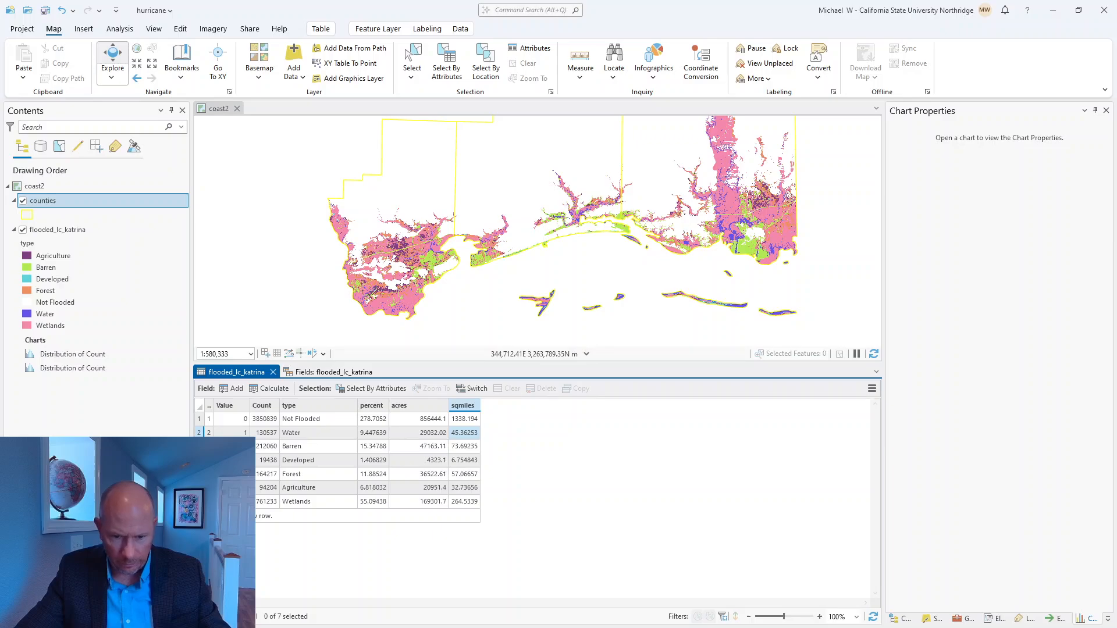
Step: Switch to the Making Spatial Decisions PDF and examine the Q19 worksheet table, Deliverable 5, and the presentation and project extension sections
key(alt+Tab)
scroll(353, 443, down, 6)
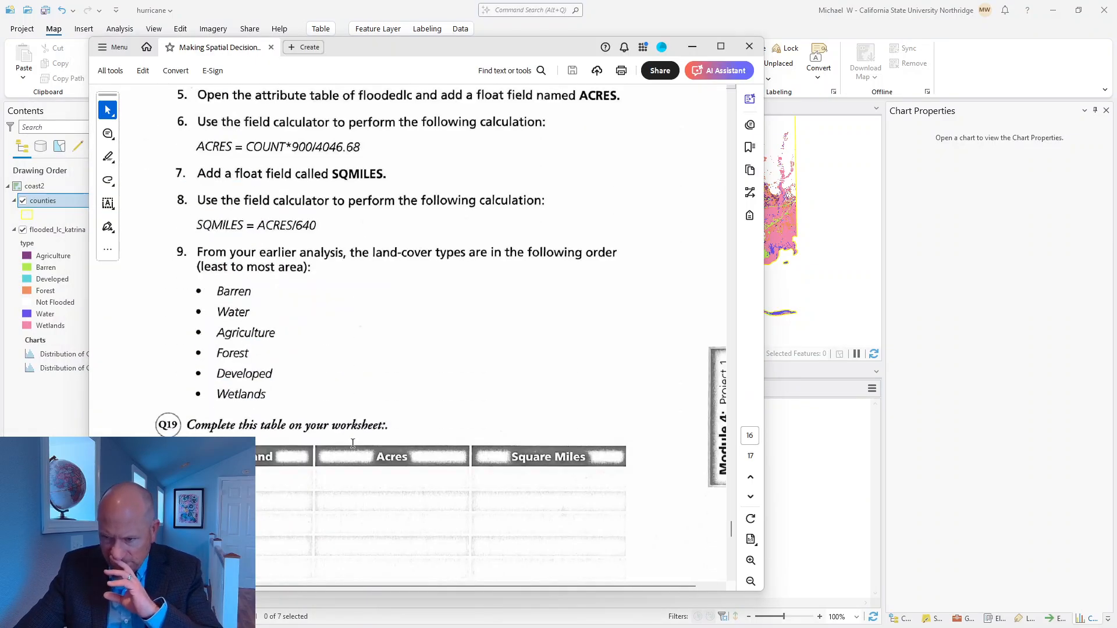
scroll(352, 444, down, 3)
scroll(352, 443, down, 5)
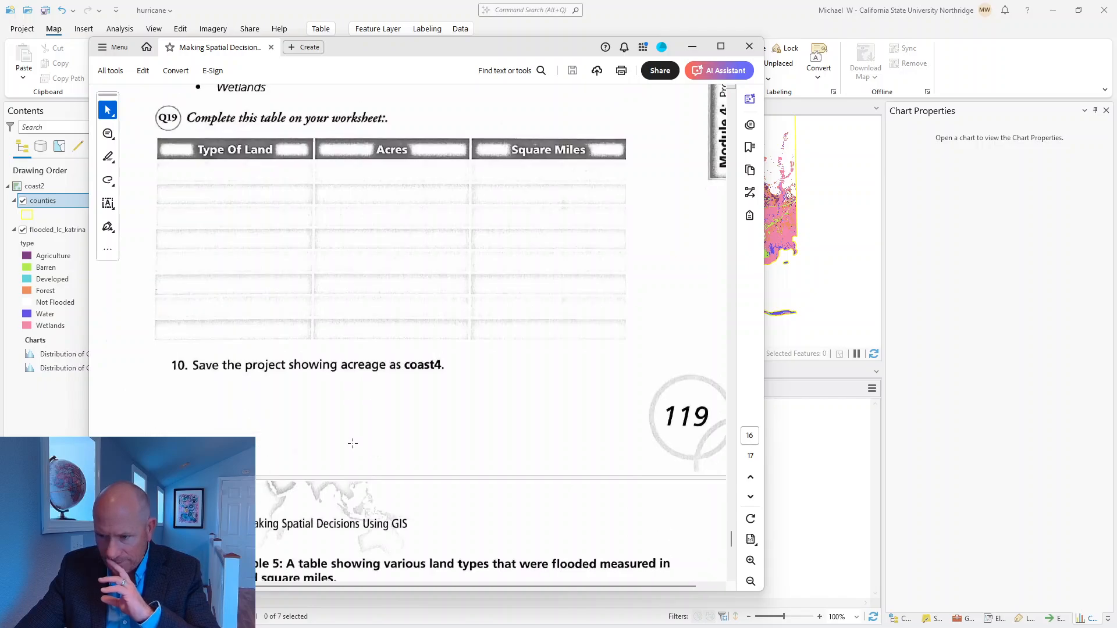
scroll(475, 398, down, 3)
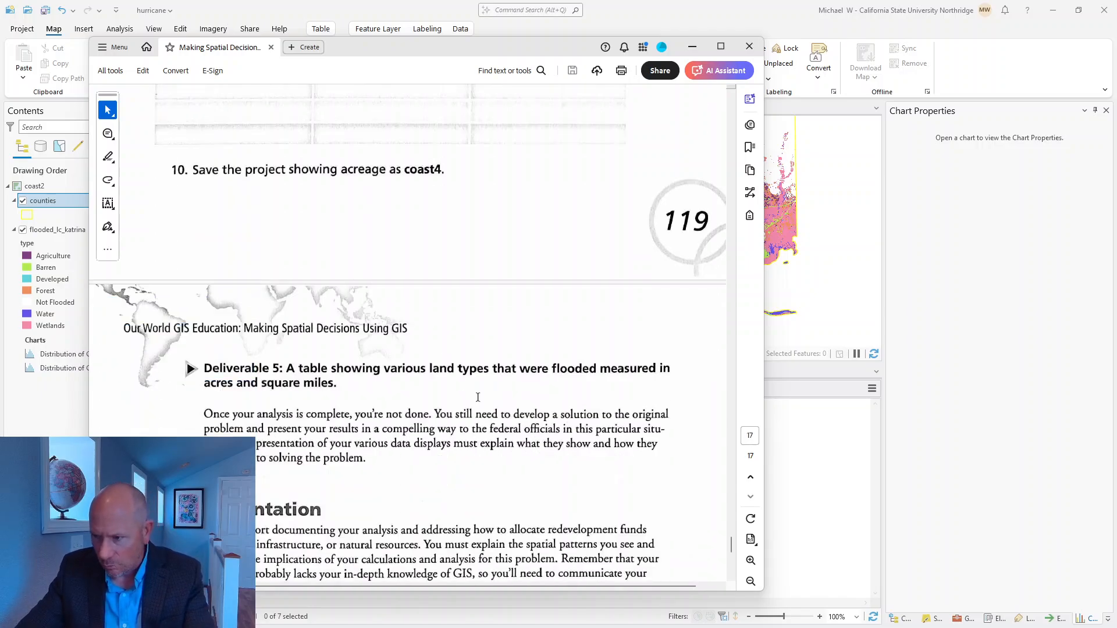
scroll(477, 397, down, 3)
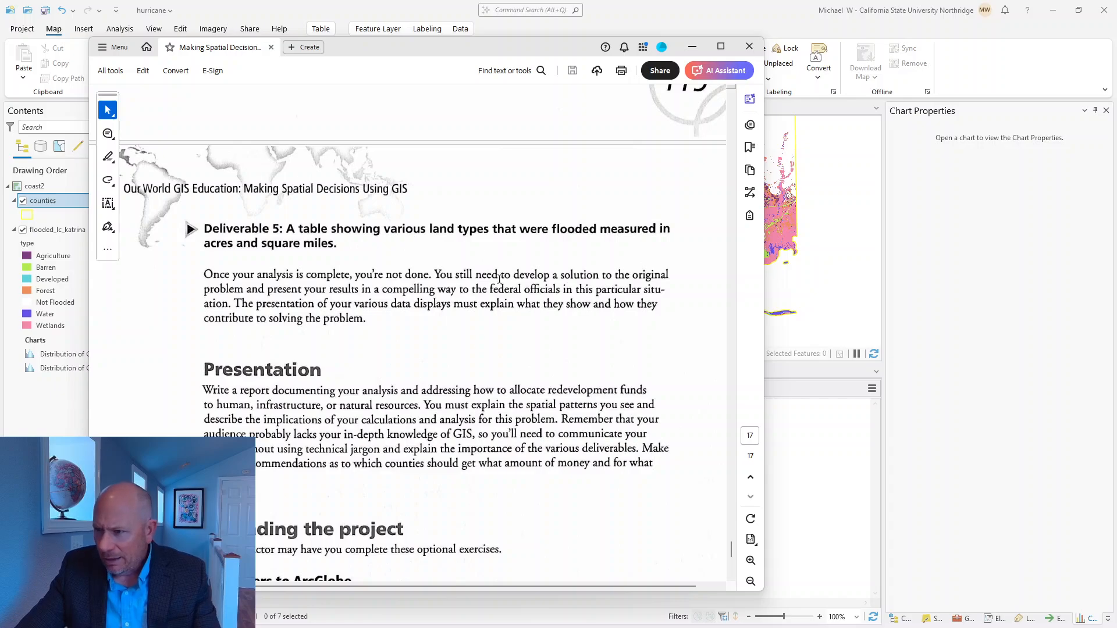
scroll(501, 285, down, 7)
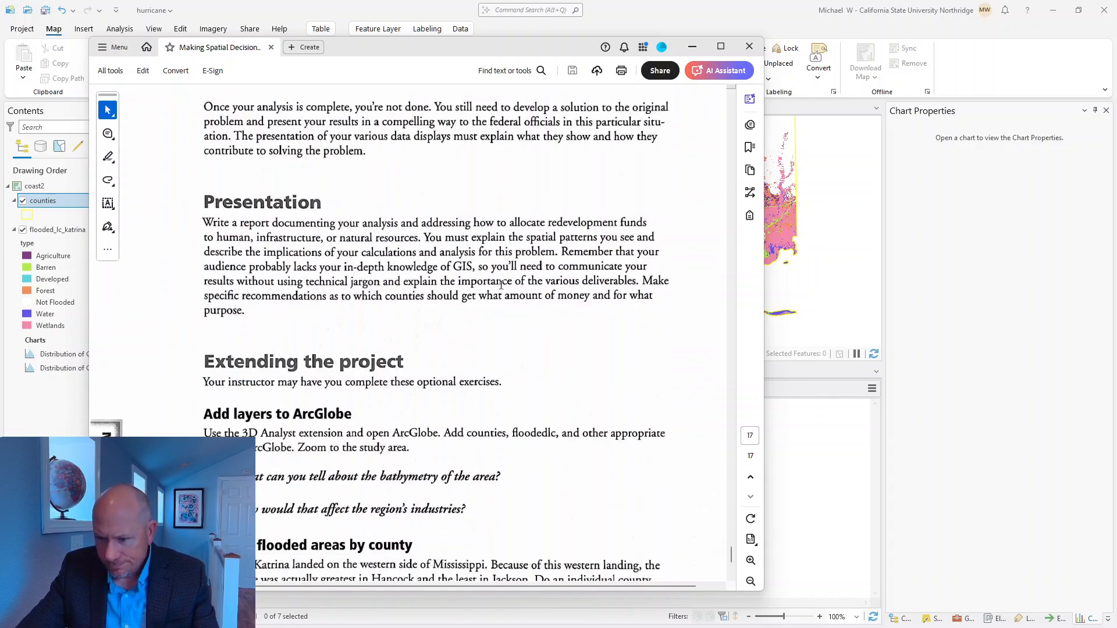
scroll(501, 287, down, 2)
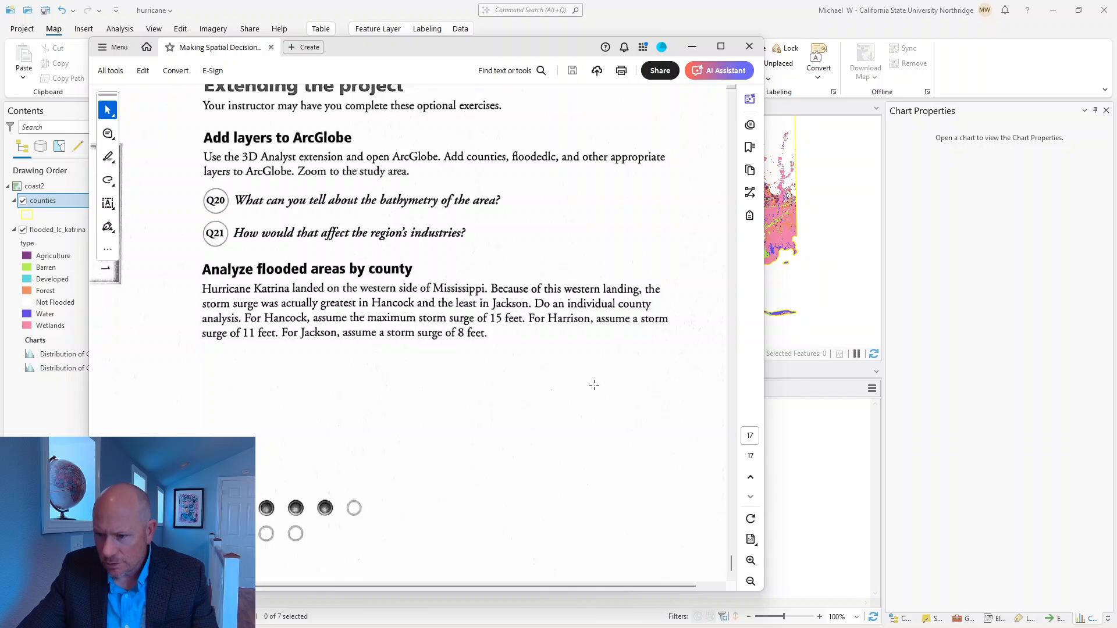
scroll(594, 385, up, 16)
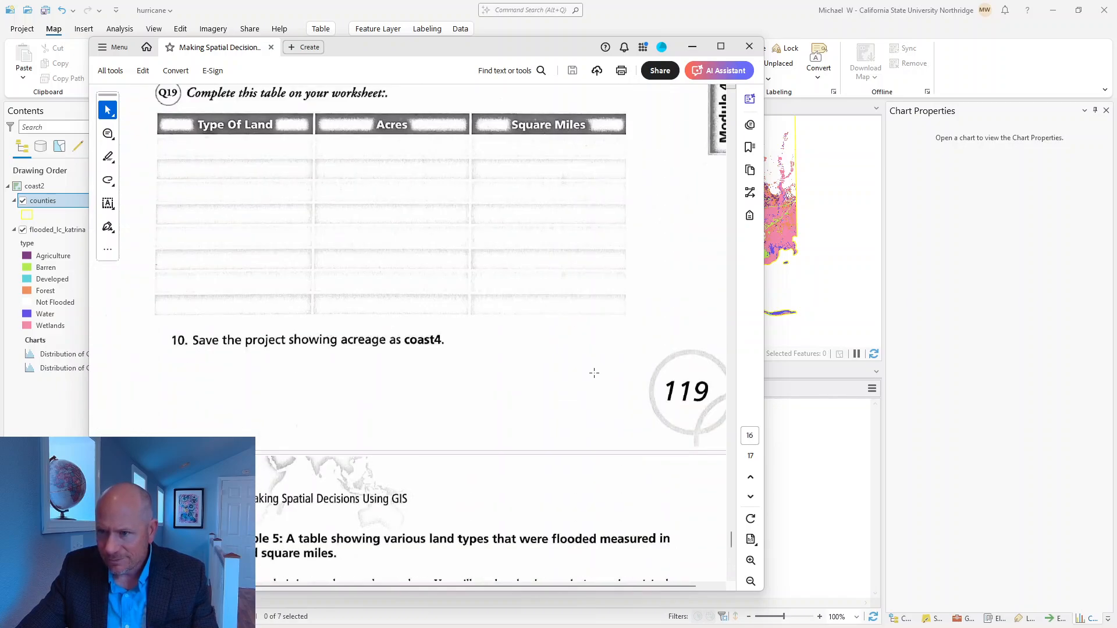
scroll(496, 540, up, 10)
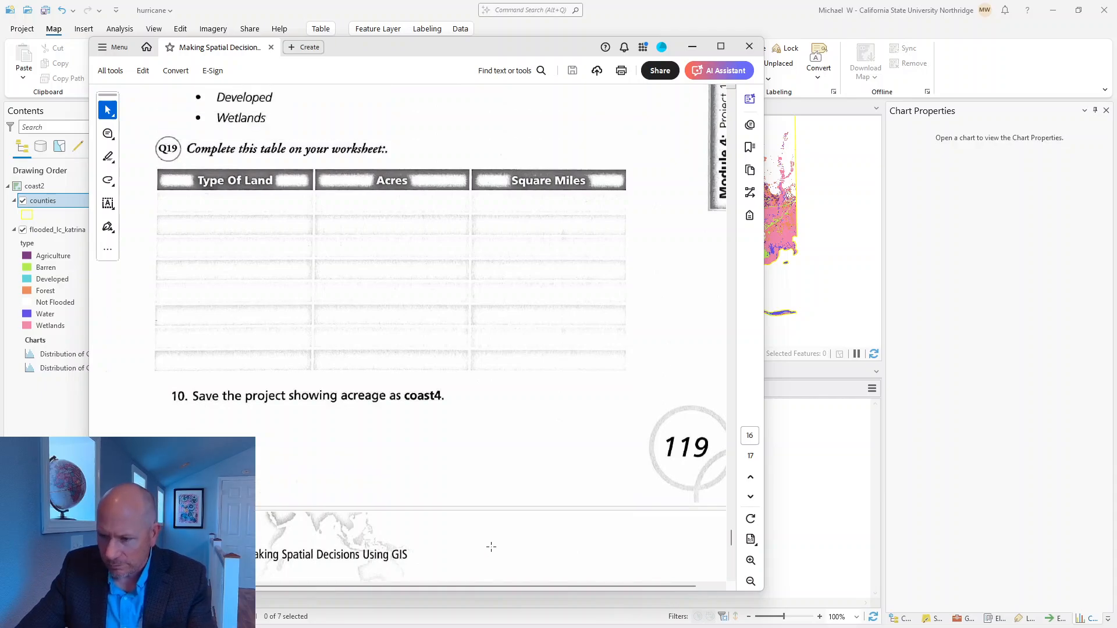
scroll(495, 540, down, 3)
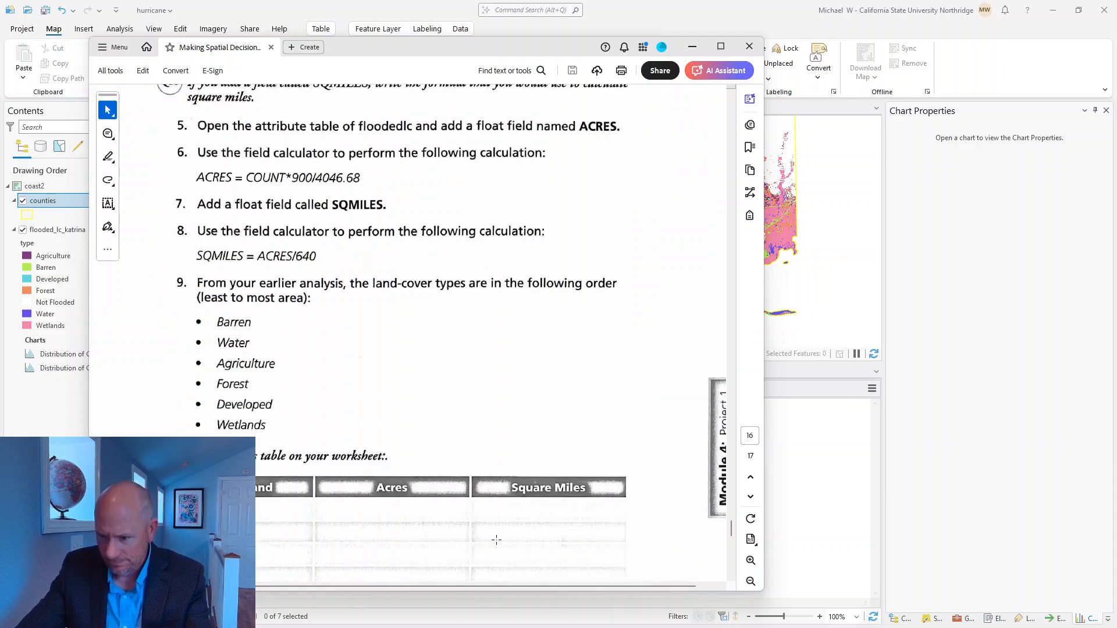
scroll(496, 541, down, 14)
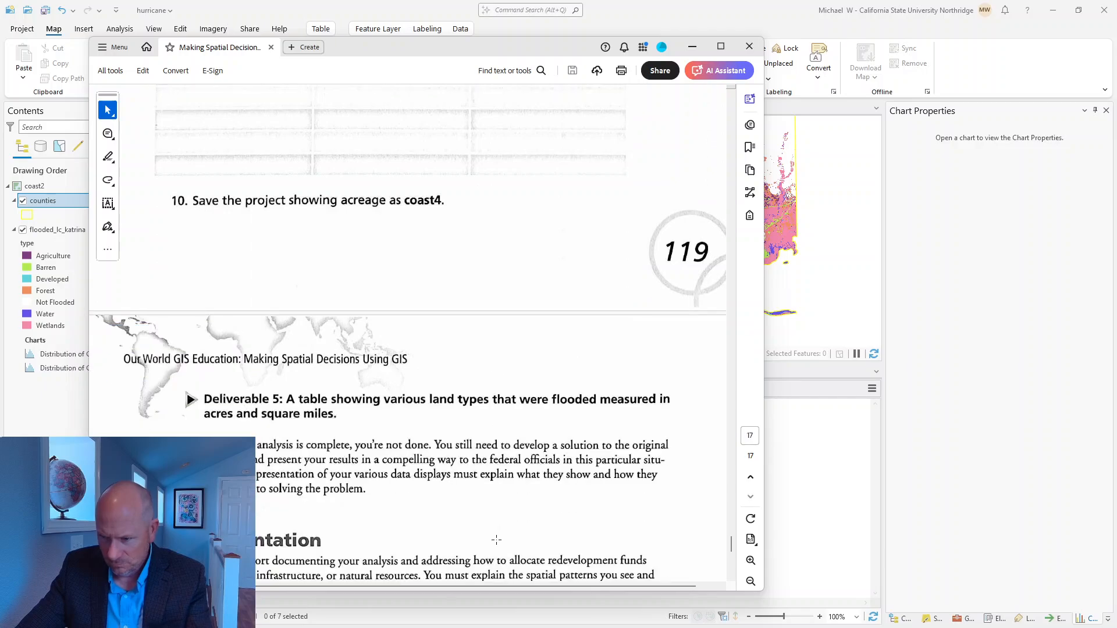
scroll(496, 540, down, 12)
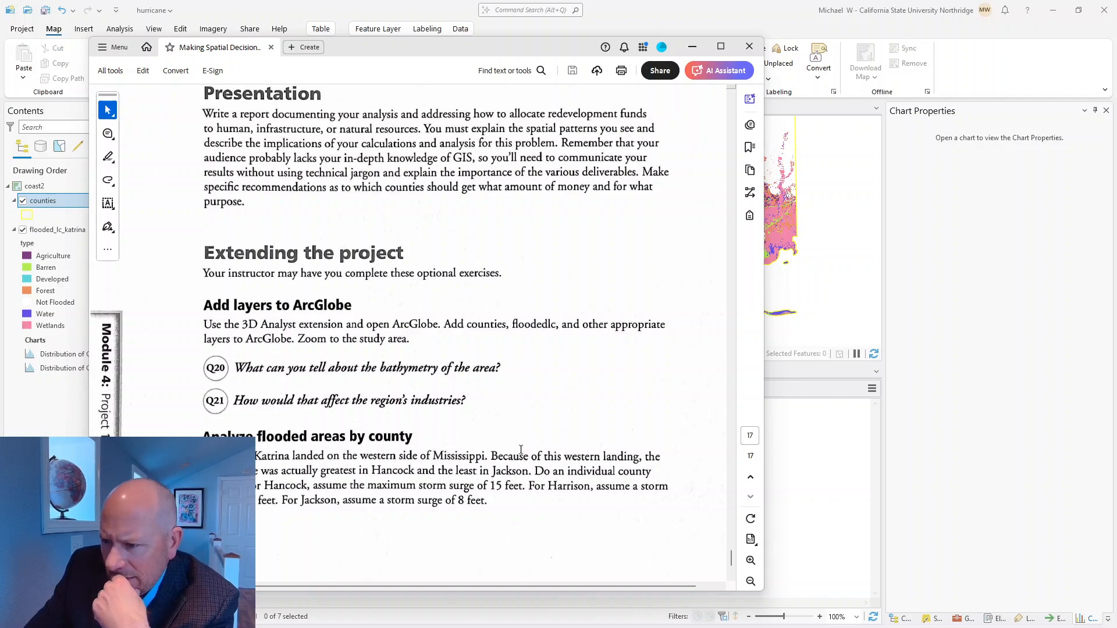
scroll(524, 444, down, 4)
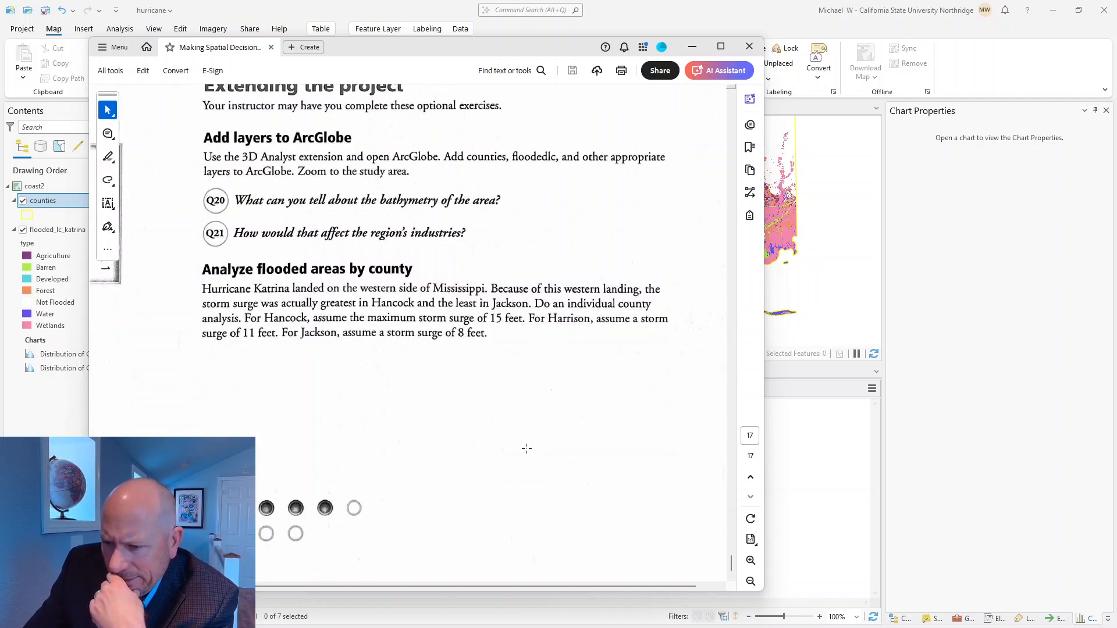
scroll(525, 446, up, 3)
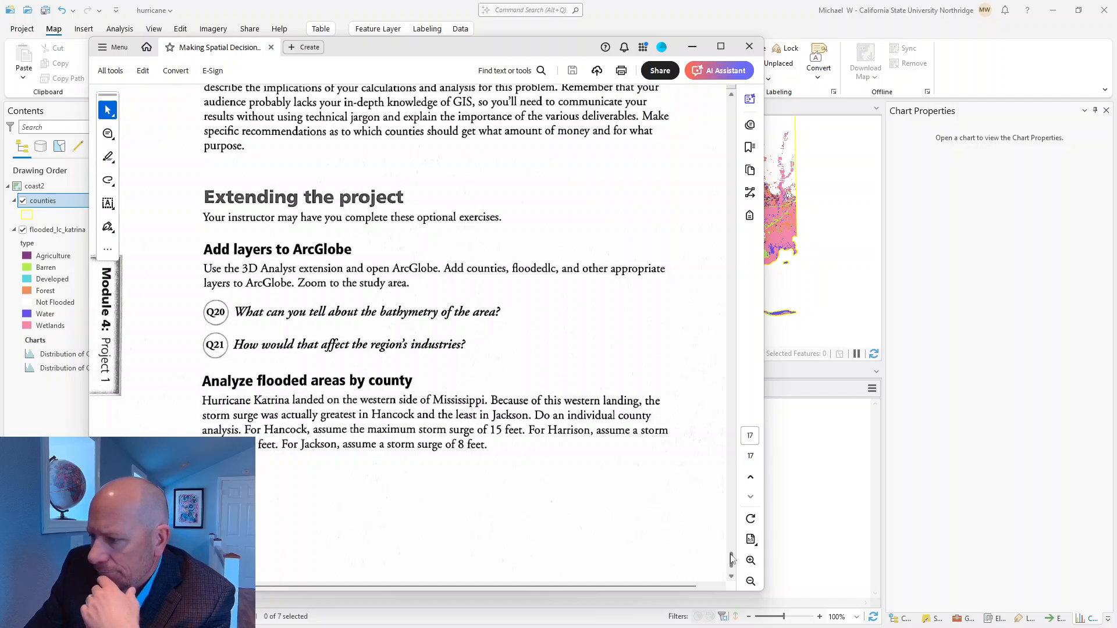
Step: Review the PDF's Step 9 instructions for calculating acreage, and return to the flooded_lc_katrina table in ArcGIS Pro
drag(731, 559, 731, 497)
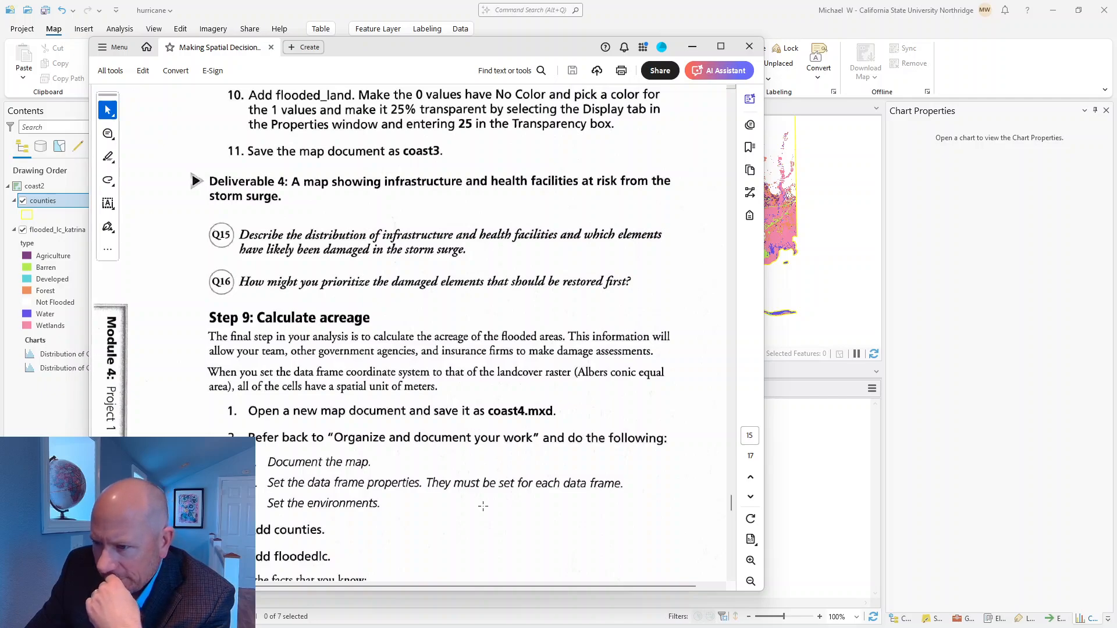
scroll(483, 506, down, 3)
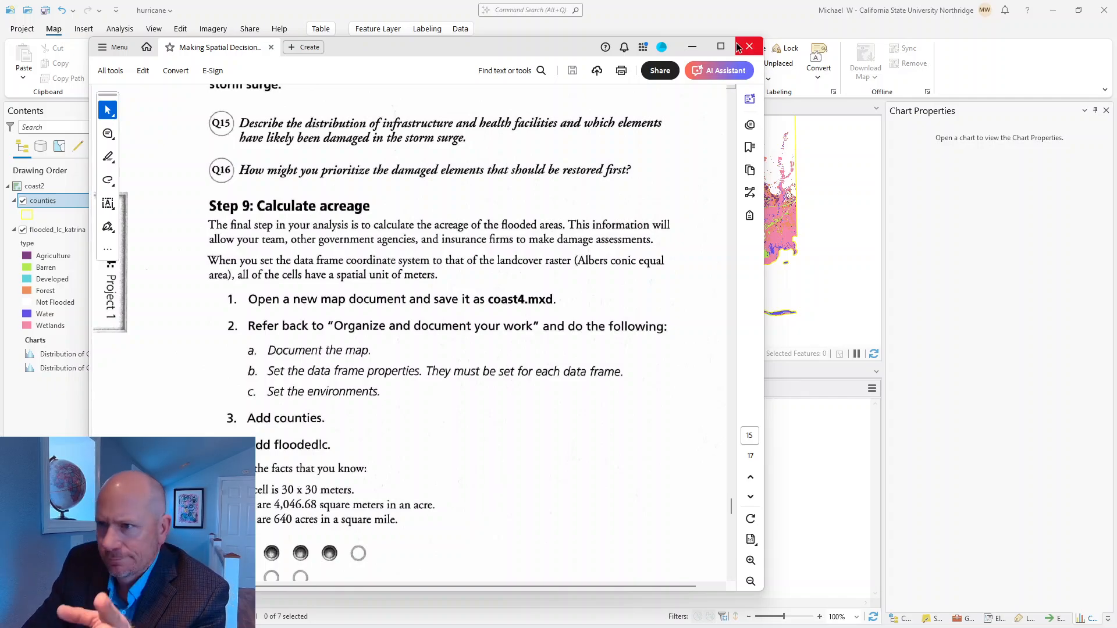
drag(701, 48, 680, 93)
click(680, 93)
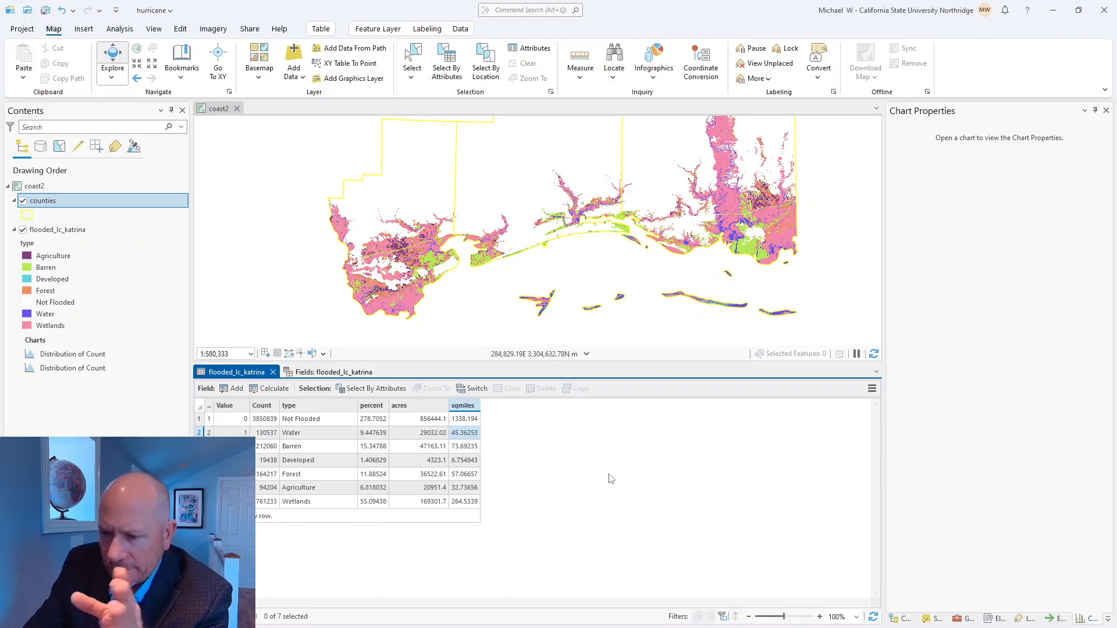
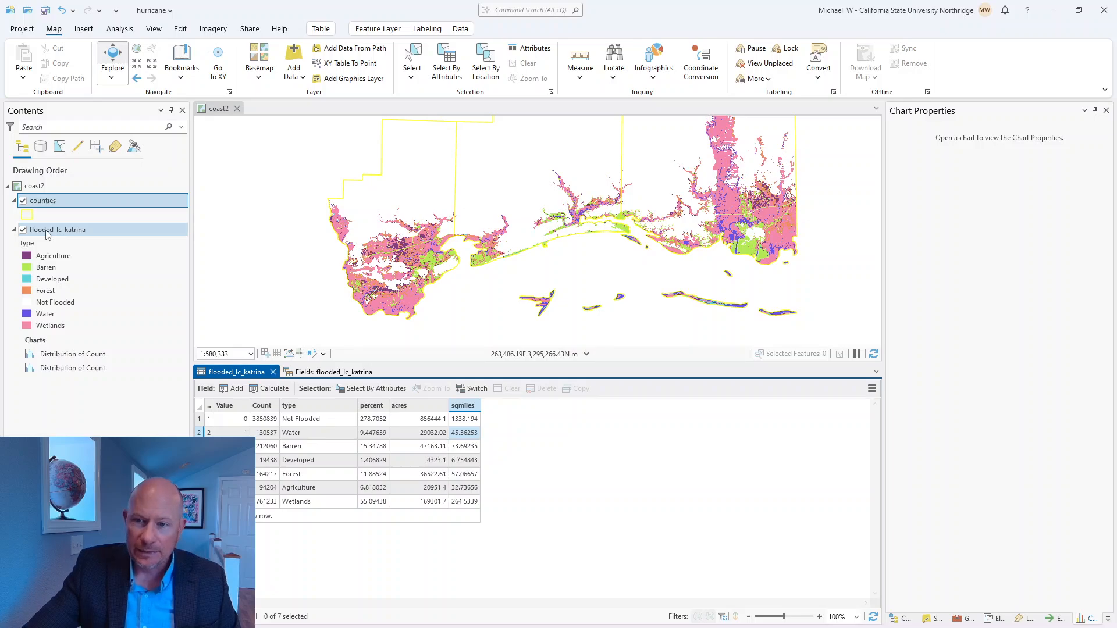
right_click(47, 231)
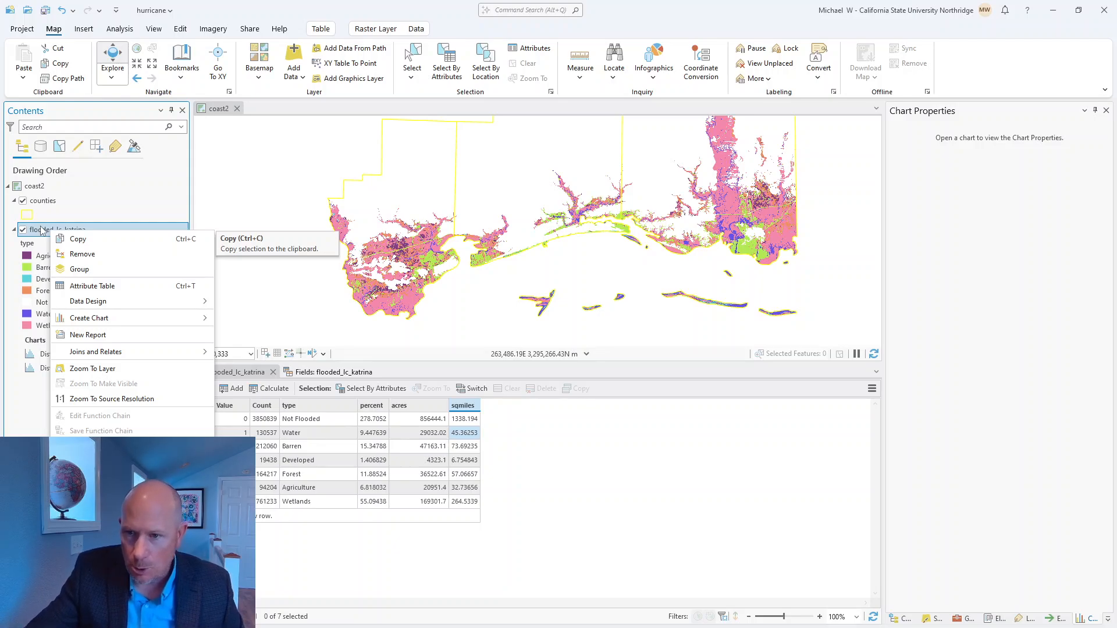
mouse_move(105, 498)
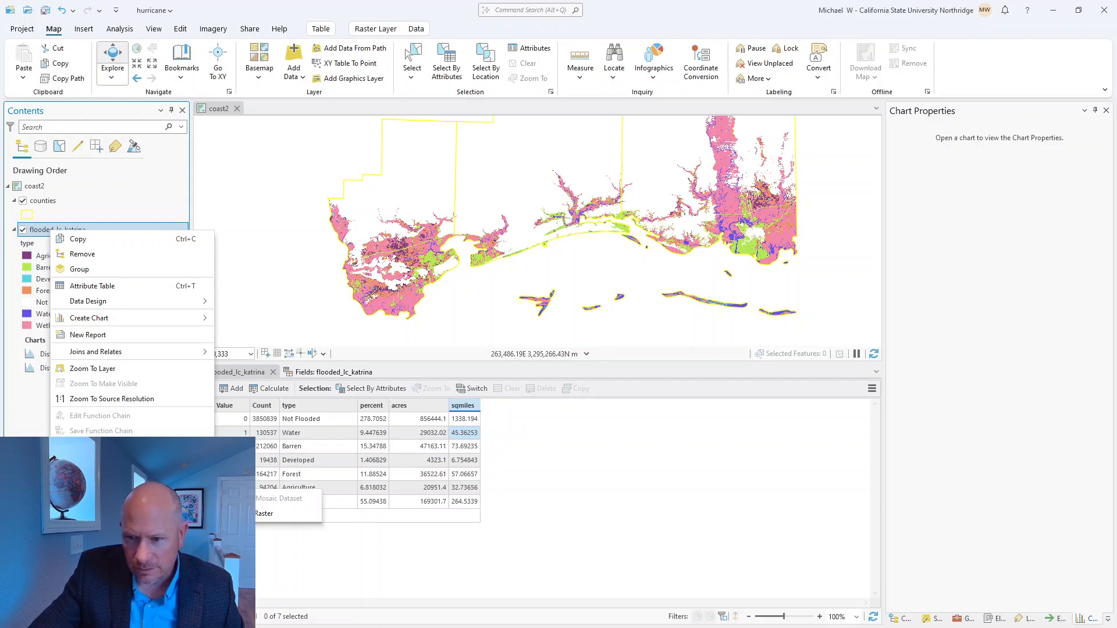
mouse_move(107, 298)
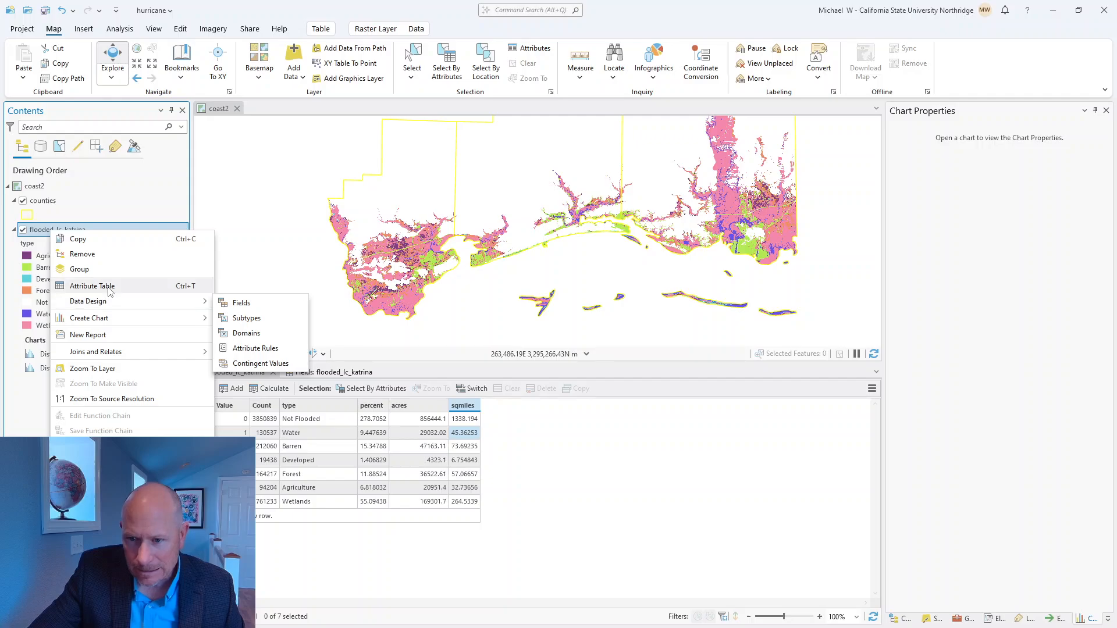
click(531, 485)
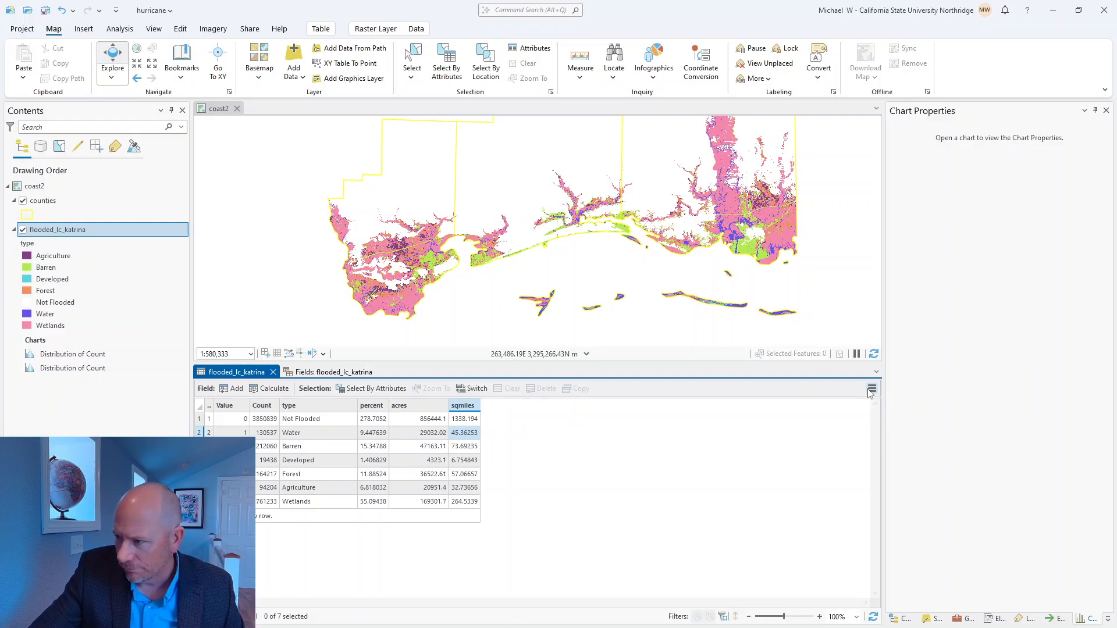
click(872, 389)
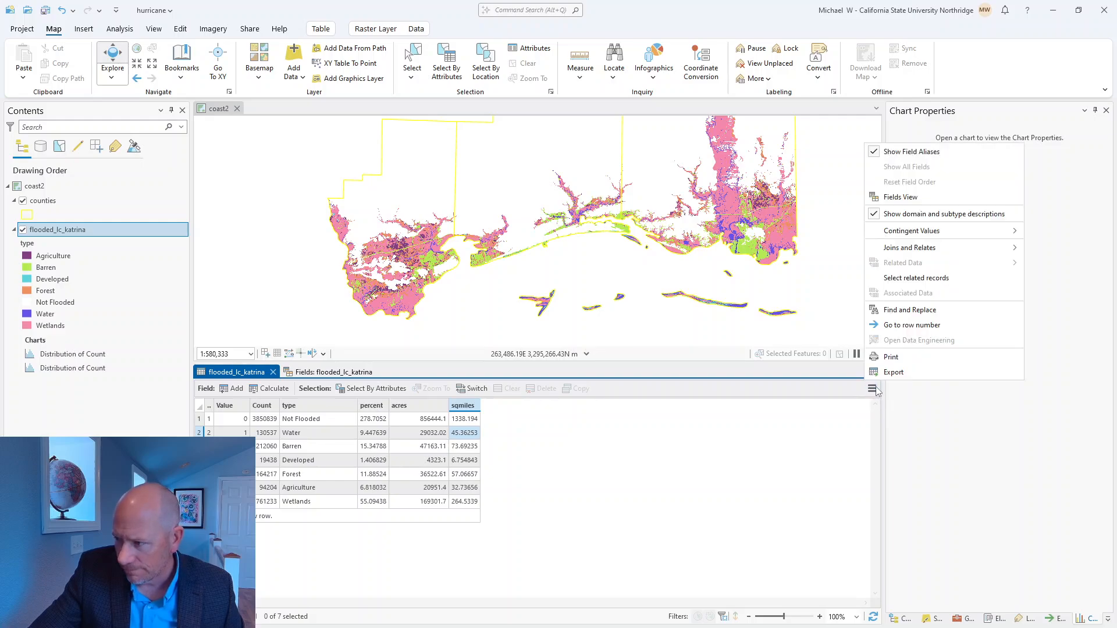
click(908, 373)
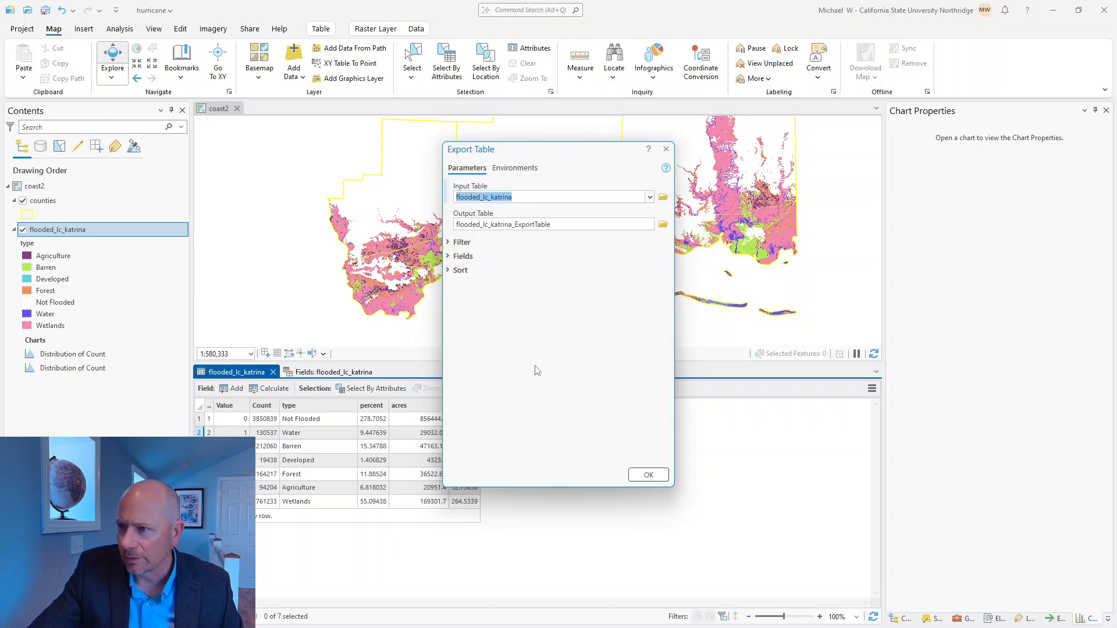
click(667, 150)
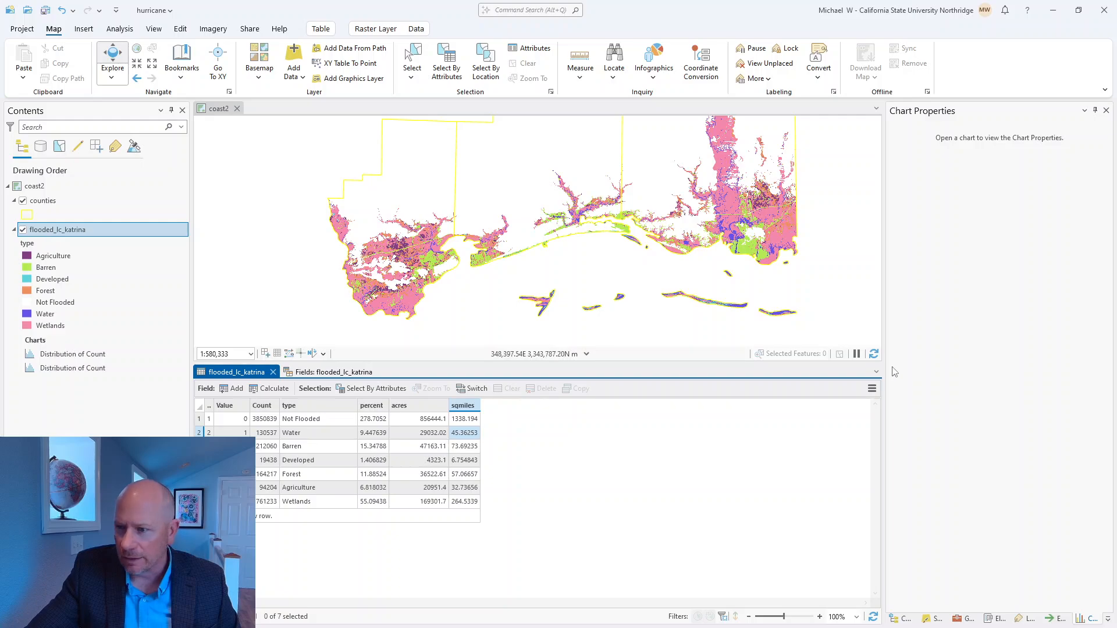
Step: Start exporting the flooded_lc_katrina attribute table and browse to the project's folder connections for the output location
click(872, 389)
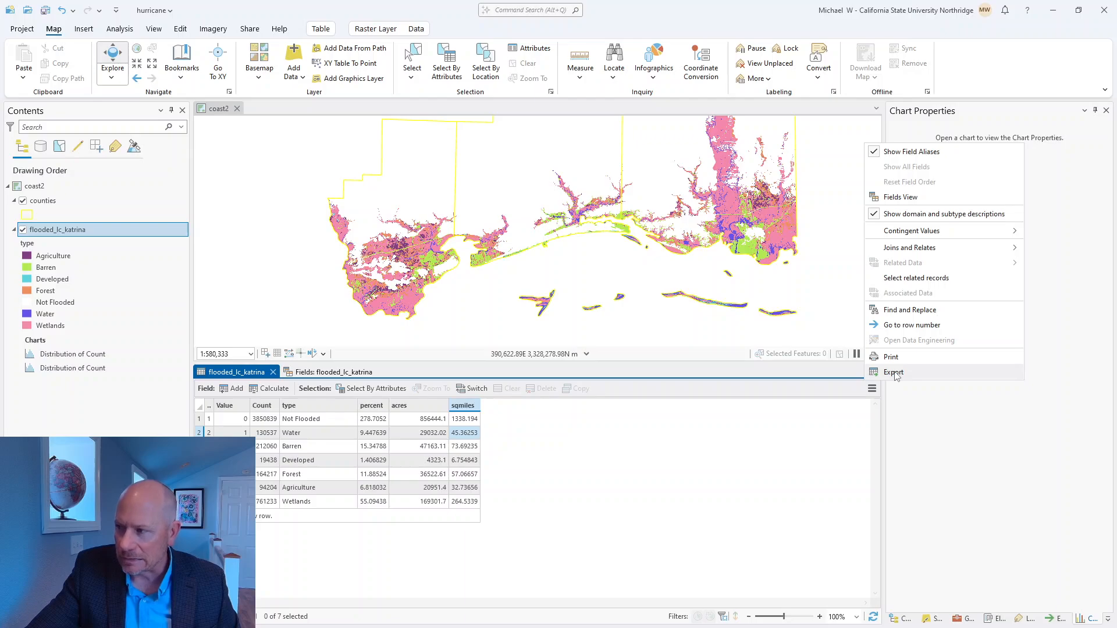
click(893, 373)
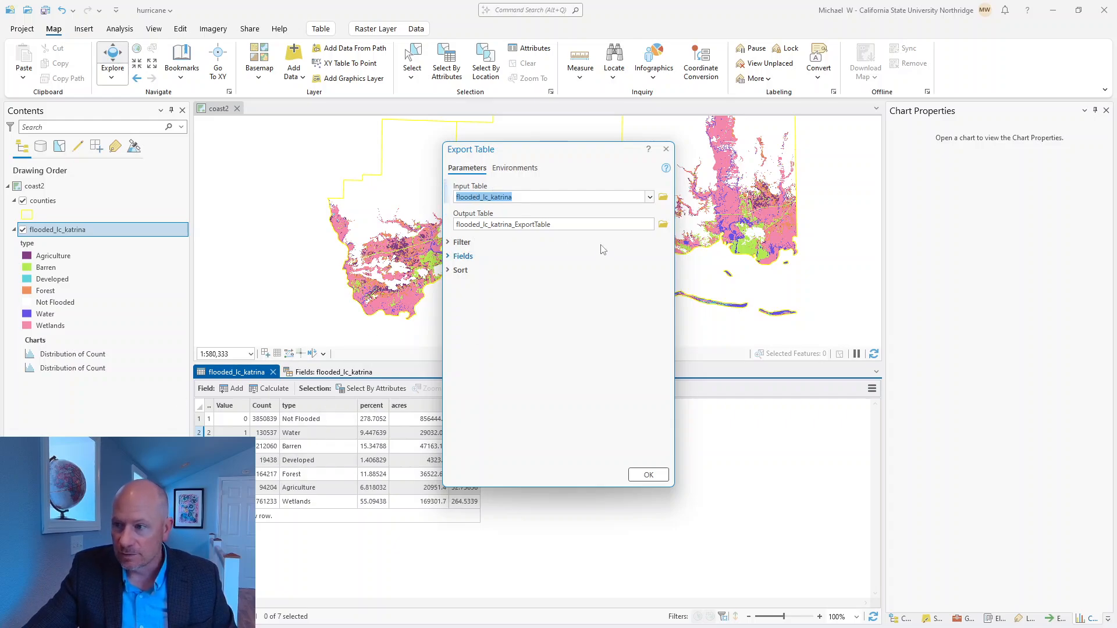
click(556, 224)
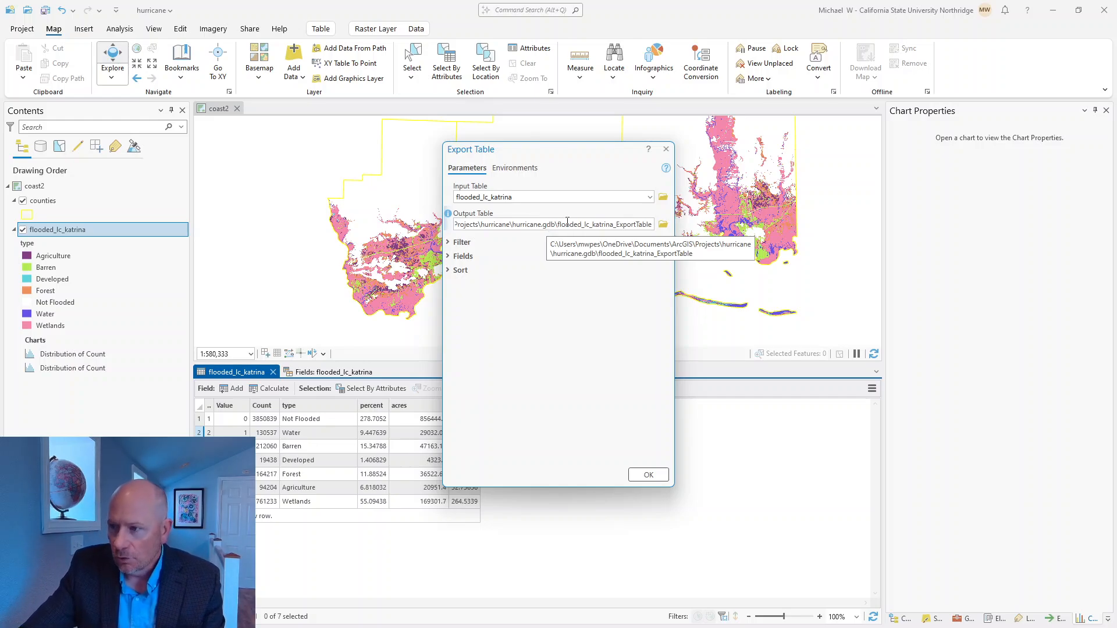
click(662, 225)
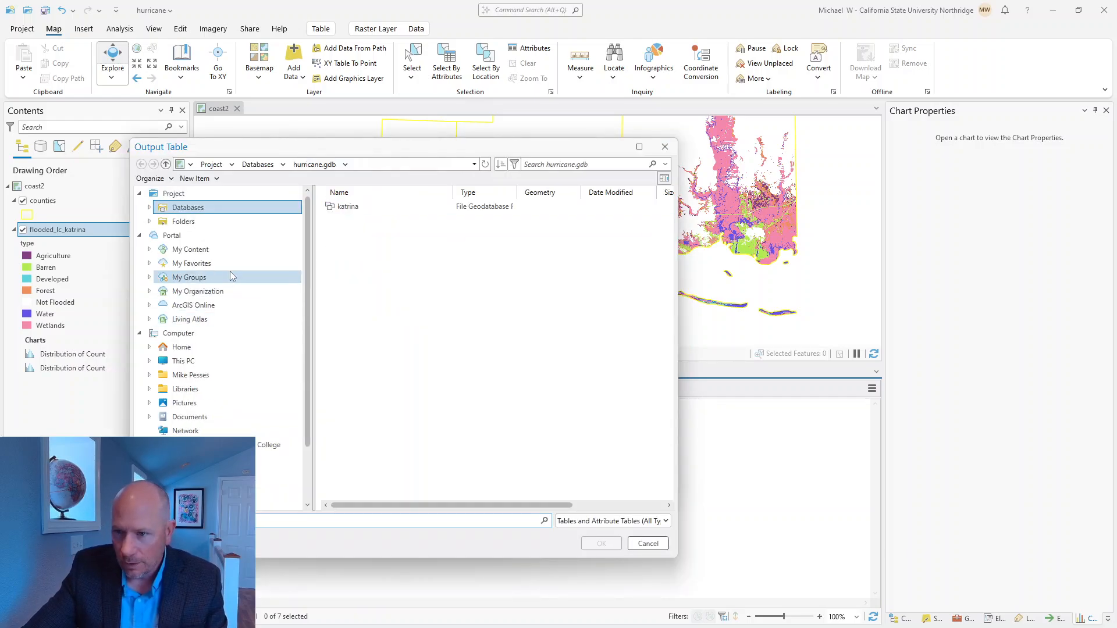
click(199, 226)
click(347, 209)
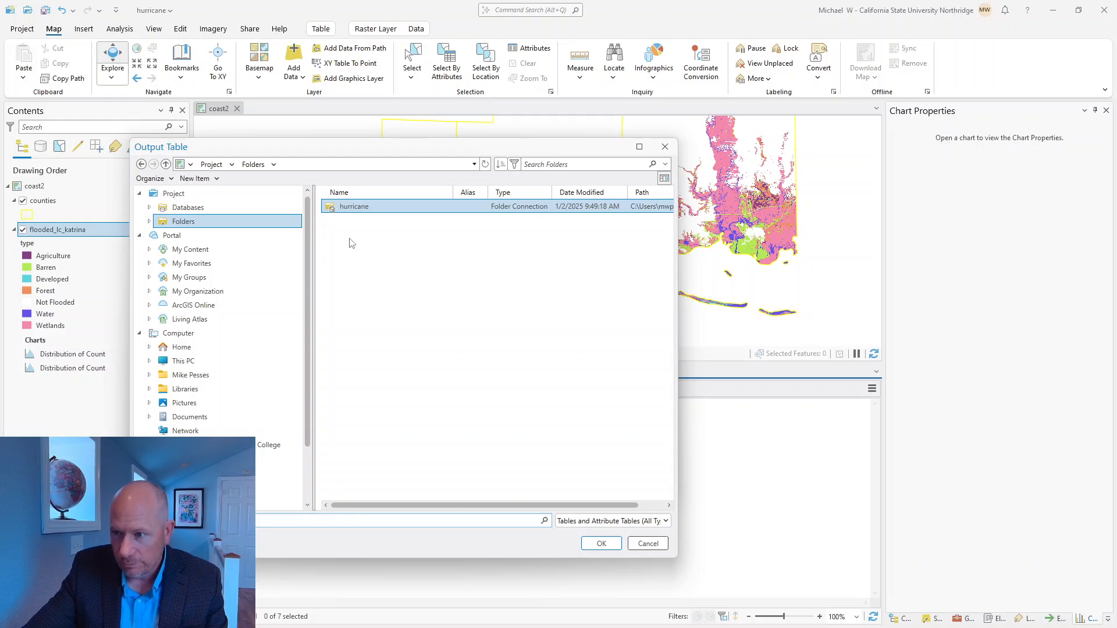
Step: Name the output table flooded_lc.csv, place it in the hurricane folder, and run the export
click(269, 520)
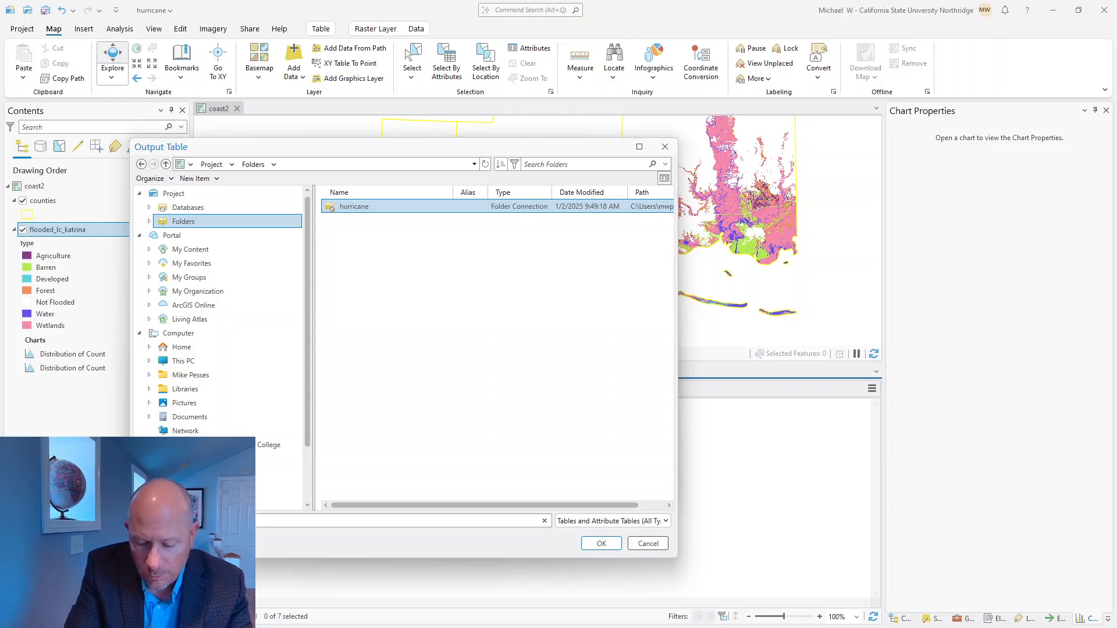
text(oded_)
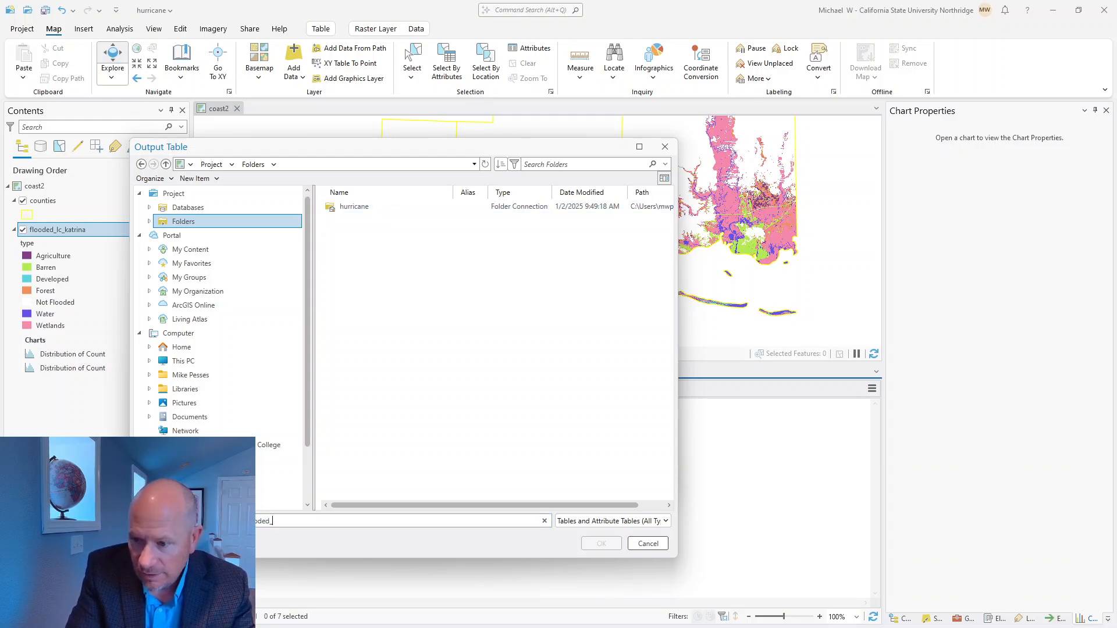
text(lc.csv)
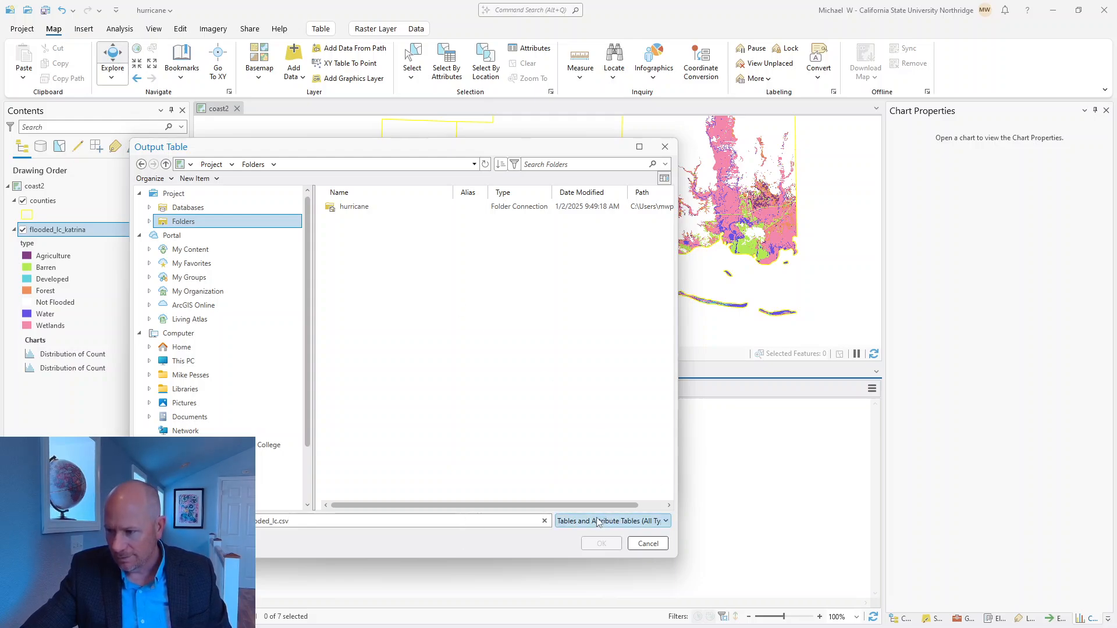
click(365, 213)
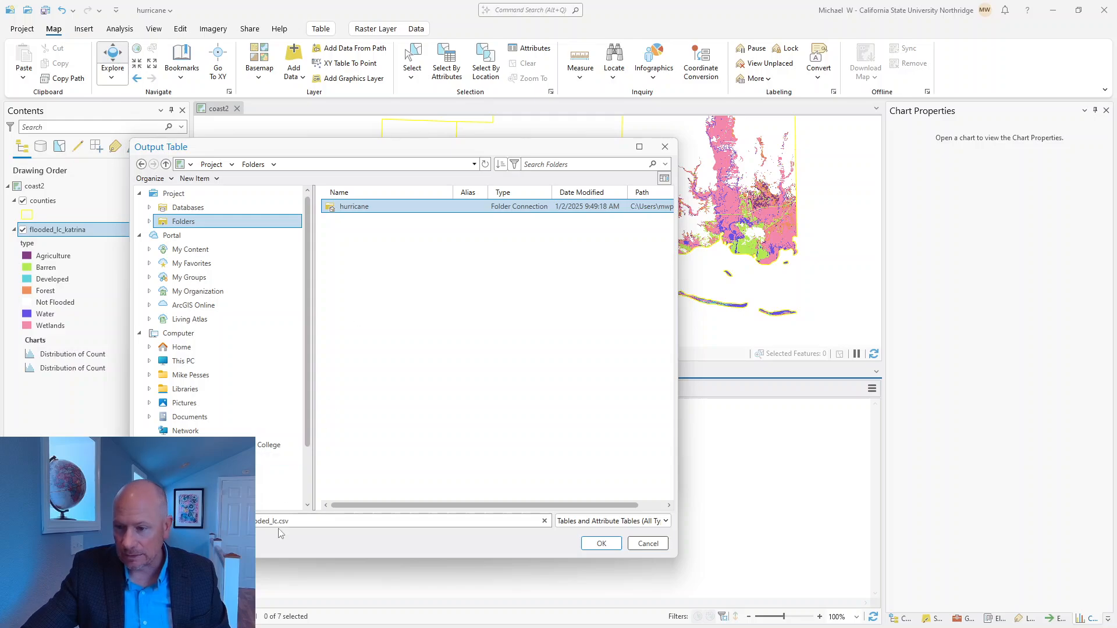
click(593, 545)
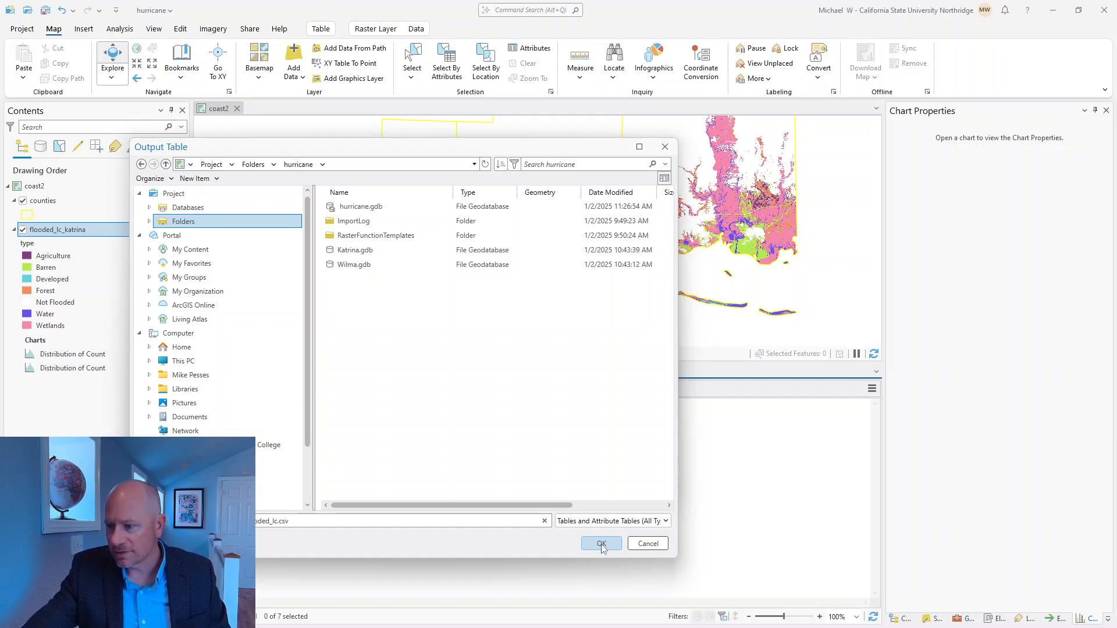
click(600, 543)
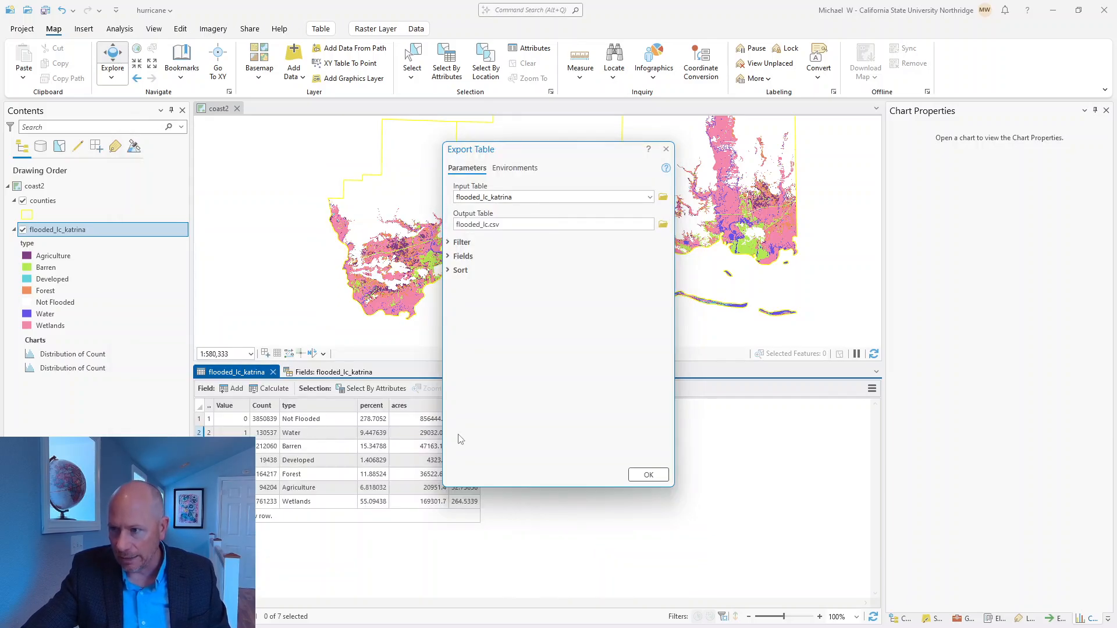
click(658, 477)
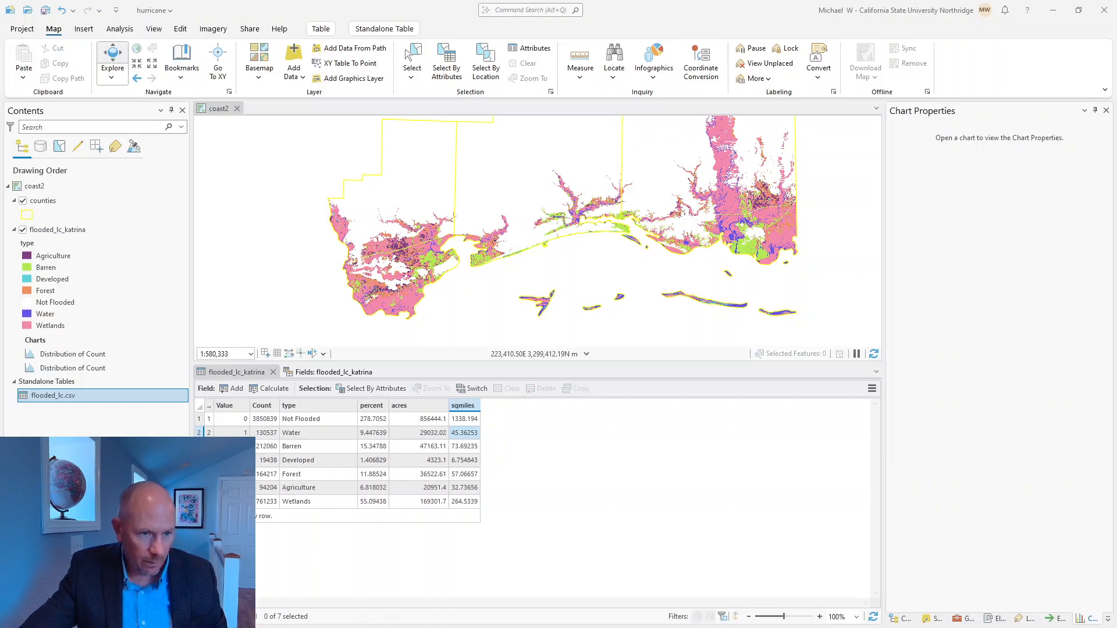
Step: Switch to File Explorer, find flooded_lc.csv in the hurricane project folder, and open it in Excel without converting the data
drag(693, 627, 756, 145)
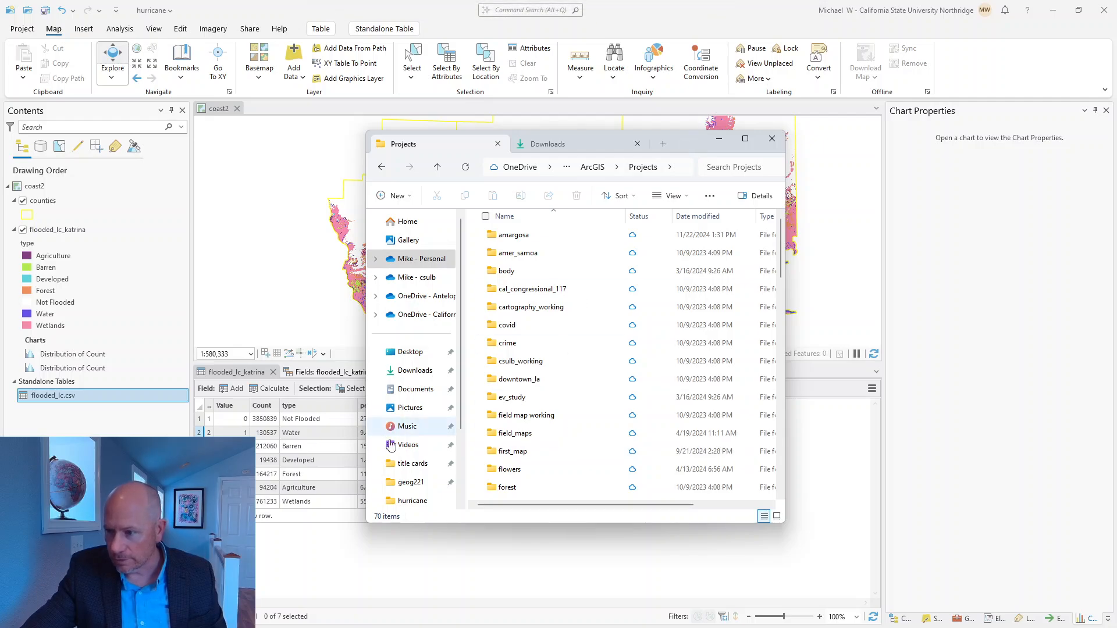
scroll(552, 456, down, 3)
scroll(552, 456, down, 2)
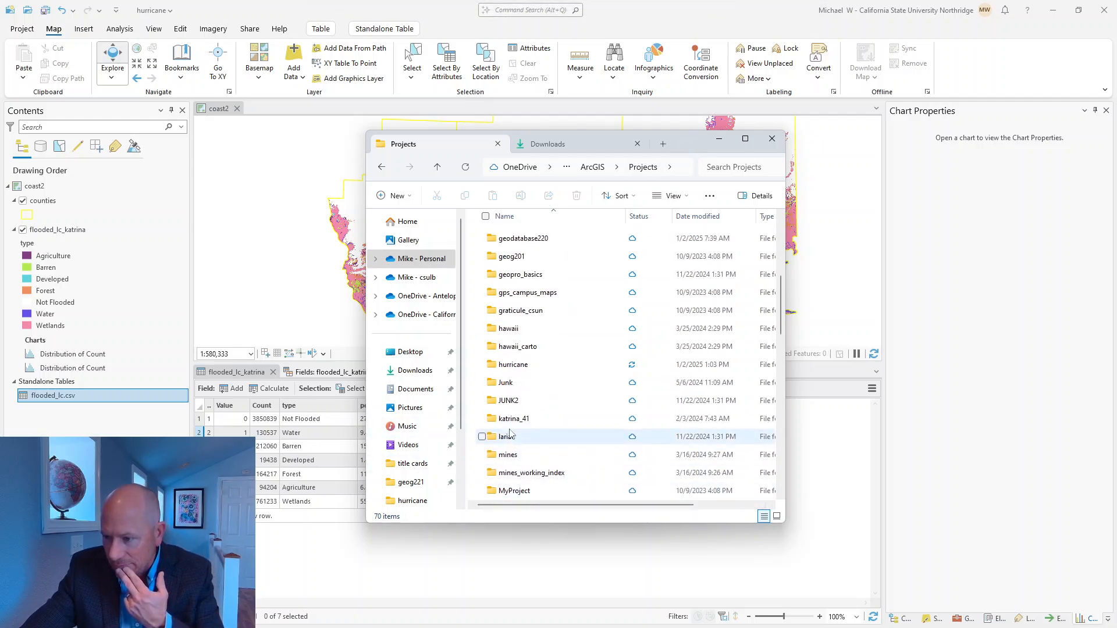
click(516, 365)
double_click(516, 365)
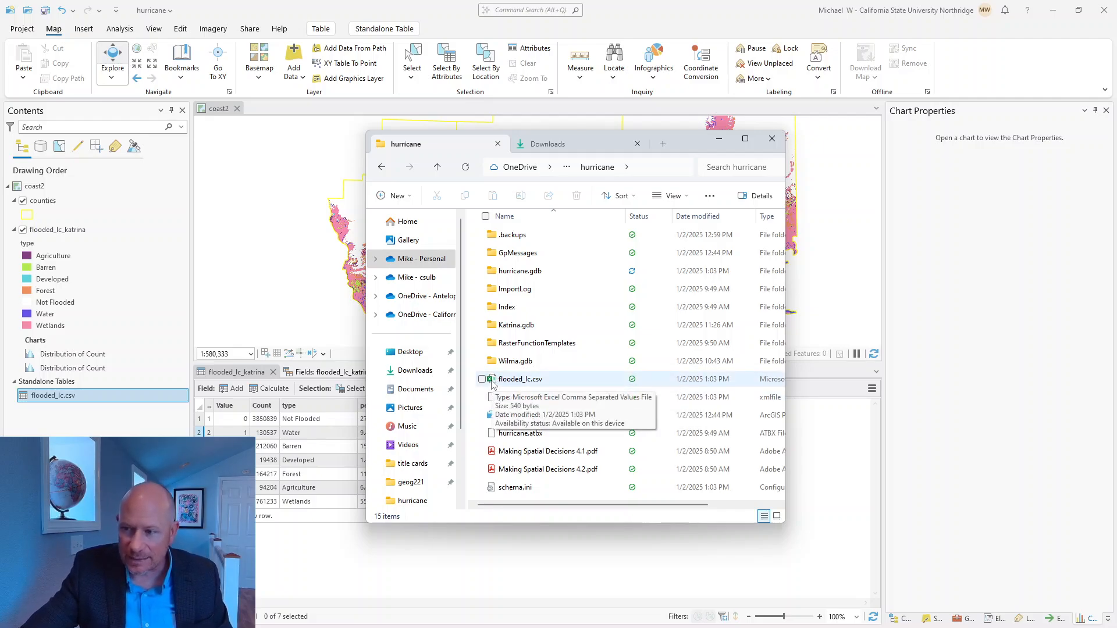
double_click(504, 381)
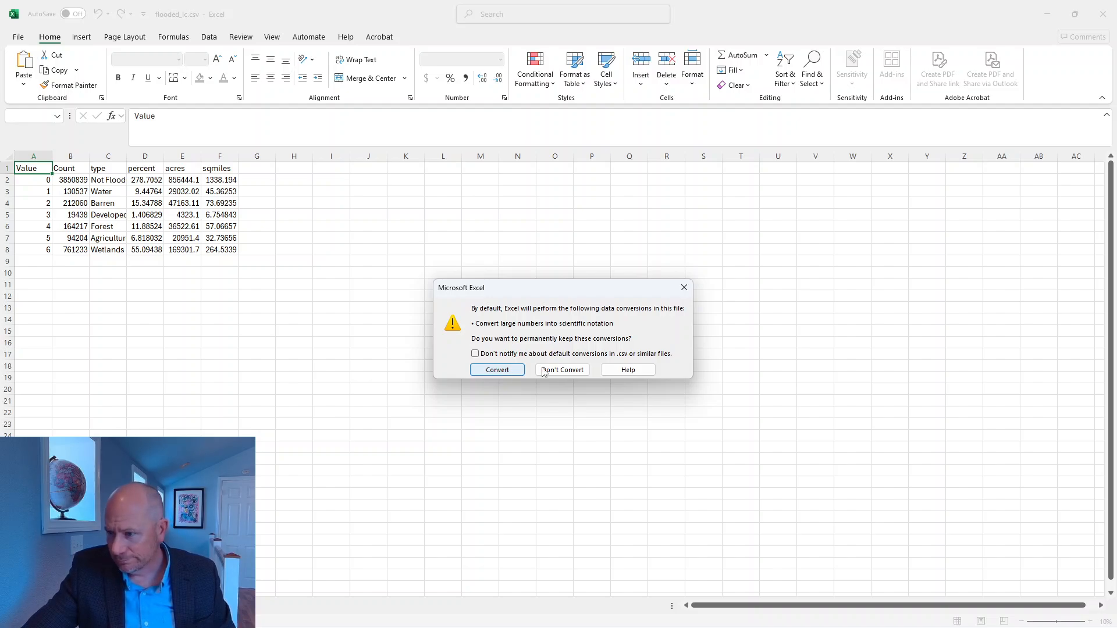
click(562, 369)
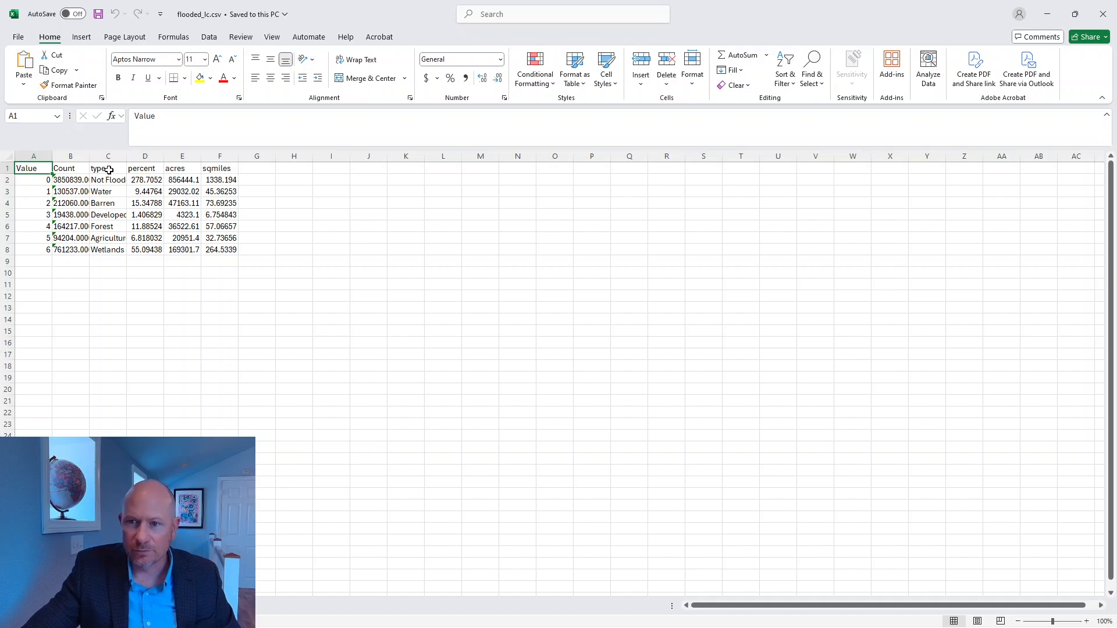
Step: Widen the Count column in the flooded_lc.csv worksheet
drag(93, 158, 125, 158)
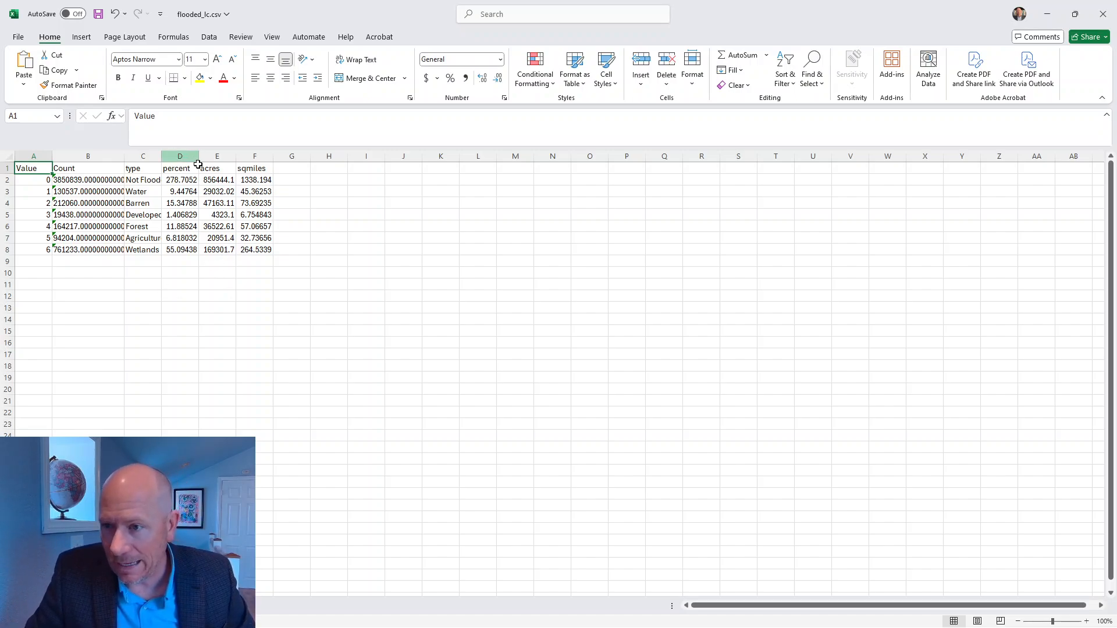
click(214, 156)
click(293, 249)
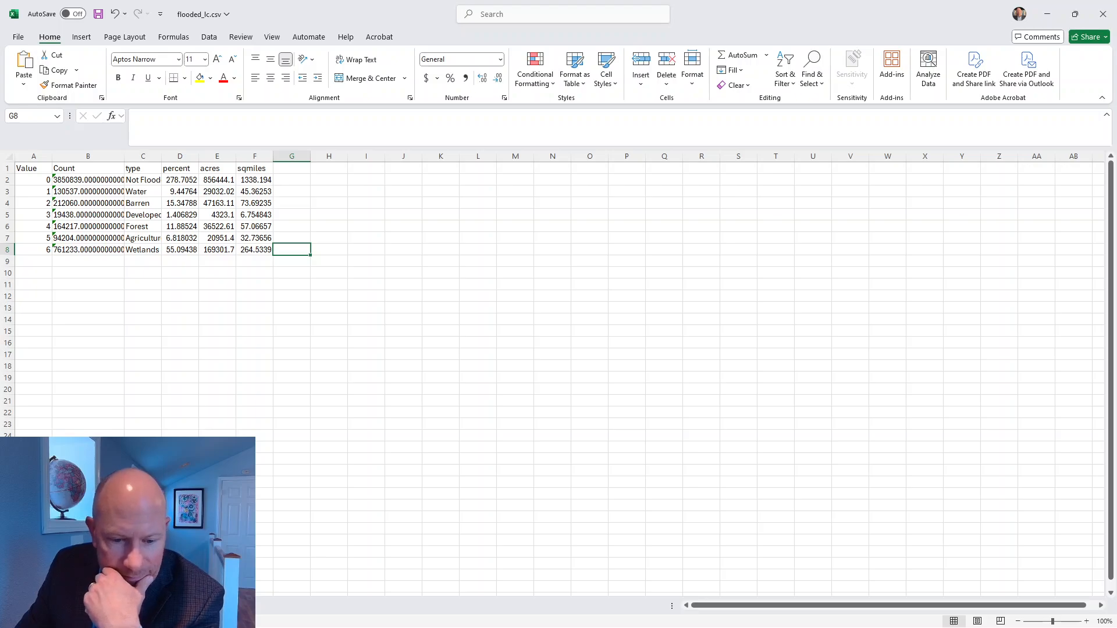
Step: Switch to the Making Spatial Decisions PDF and examine the recommended list in the Deliverables section near its beginning
key(alt+Tab)
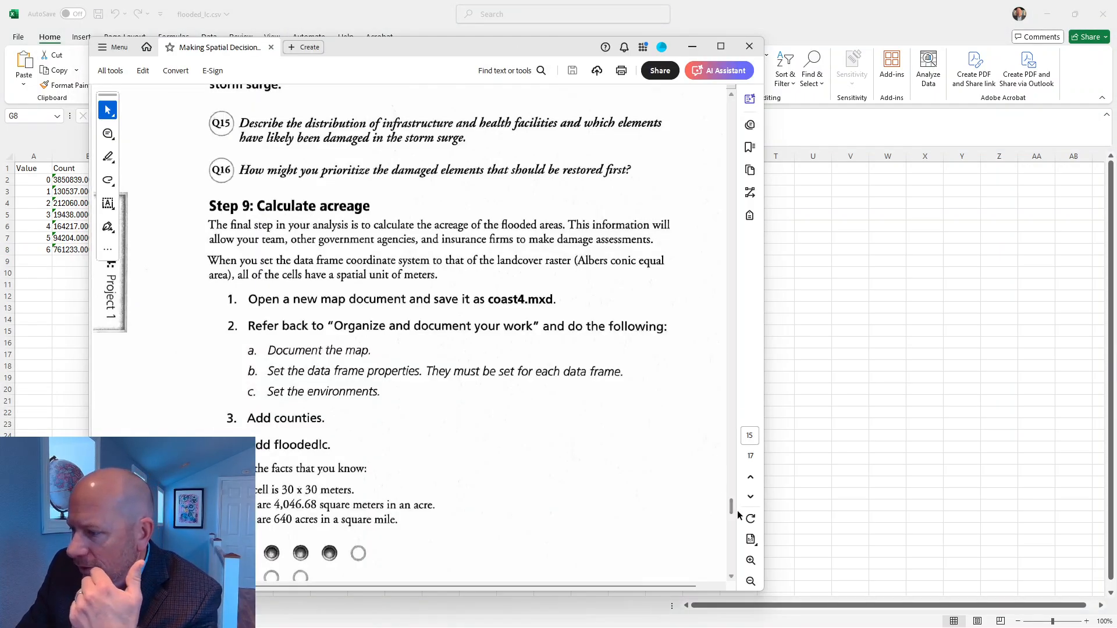
drag(731, 506, 765, 201)
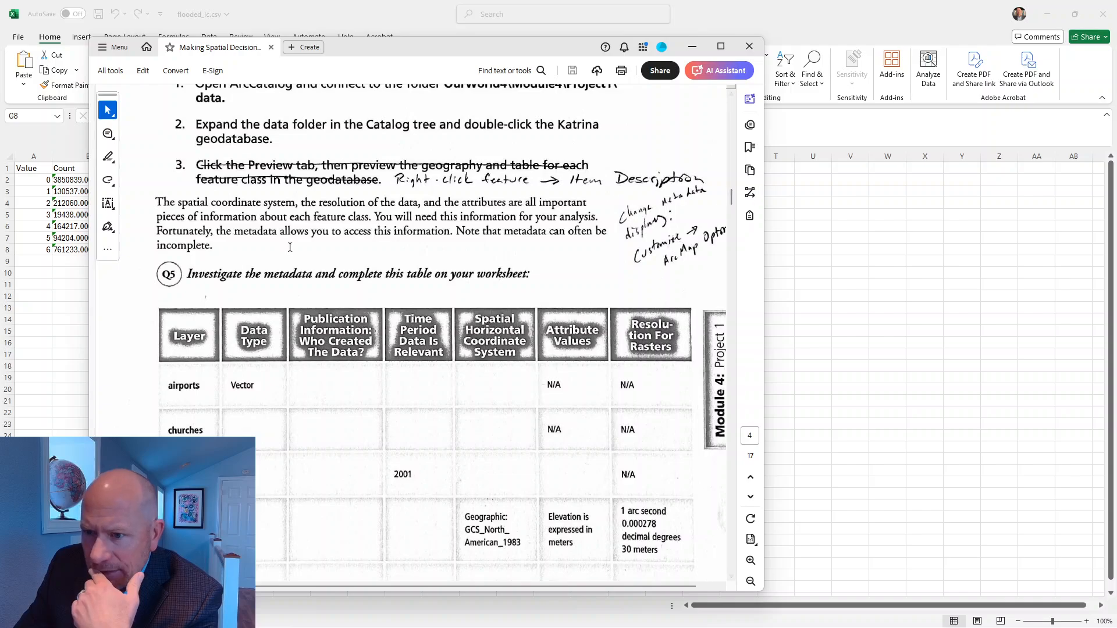
scroll(314, 312, down, 3)
scroll(314, 313, down, 15)
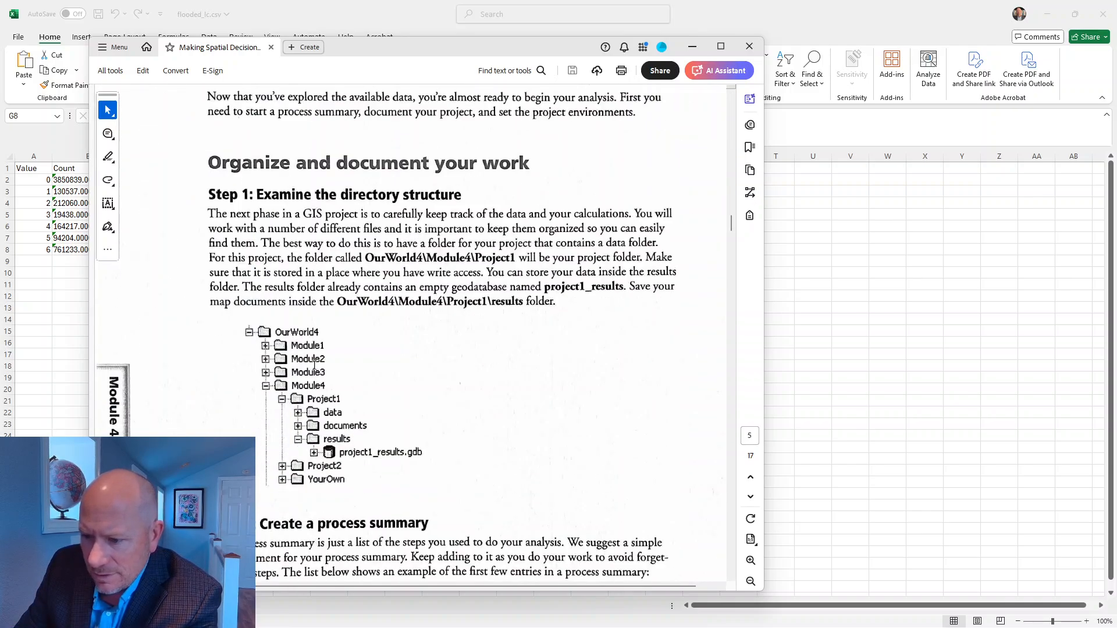
scroll(317, 366, down, 20)
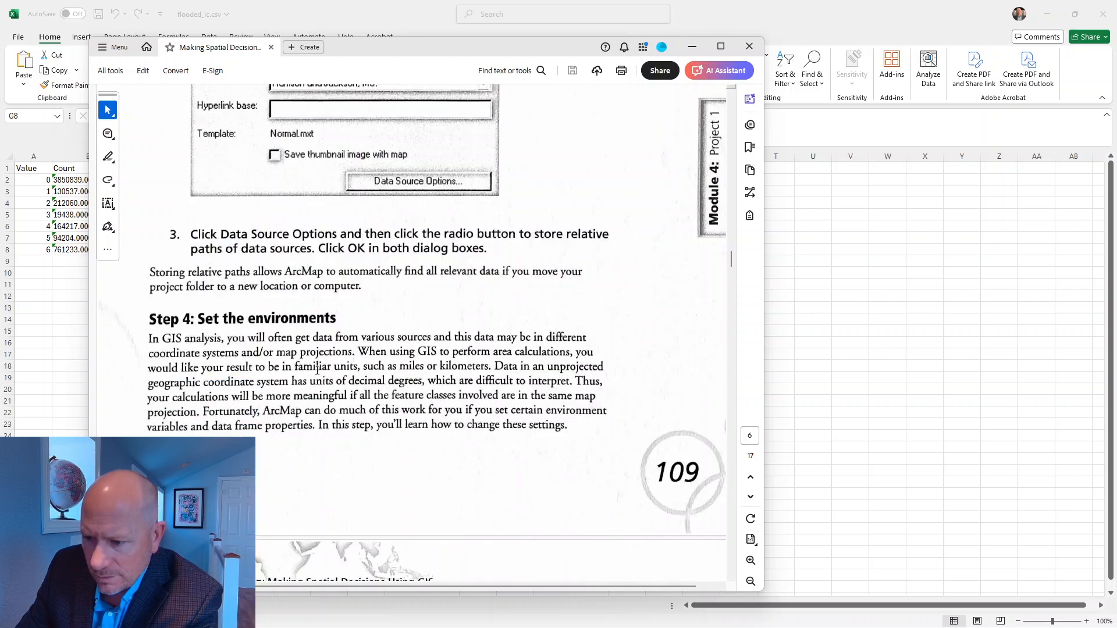
scroll(317, 371, down, 15)
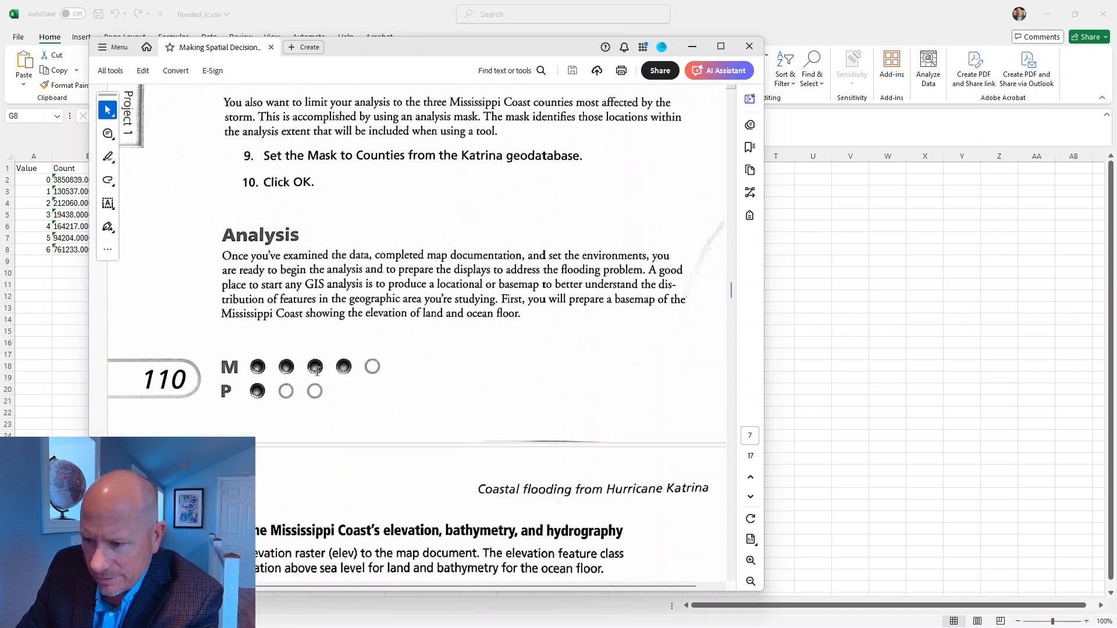
drag(733, 291, 732, 115)
scroll(440, 560, down, 4)
scroll(439, 560, down, 15)
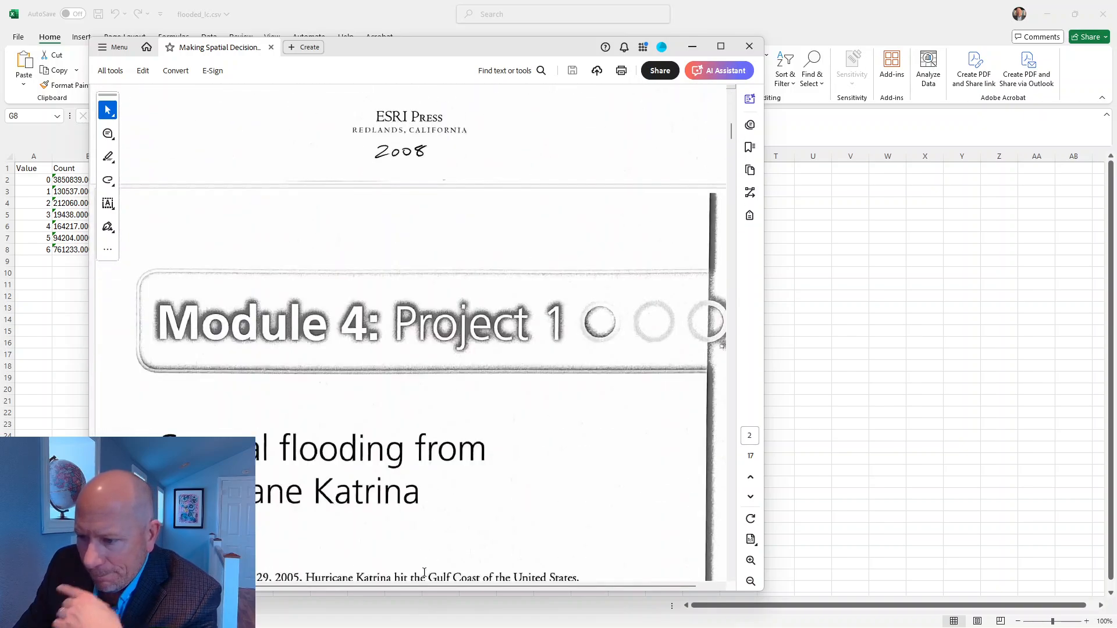
scroll(429, 547, down, 10)
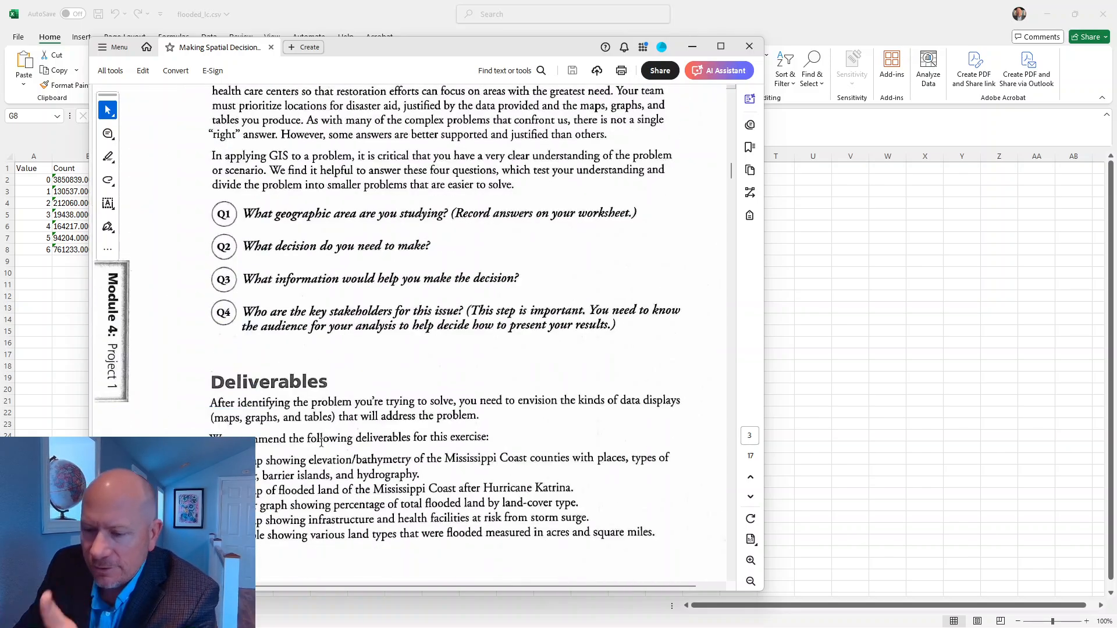
scroll(431, 407, down, 3)
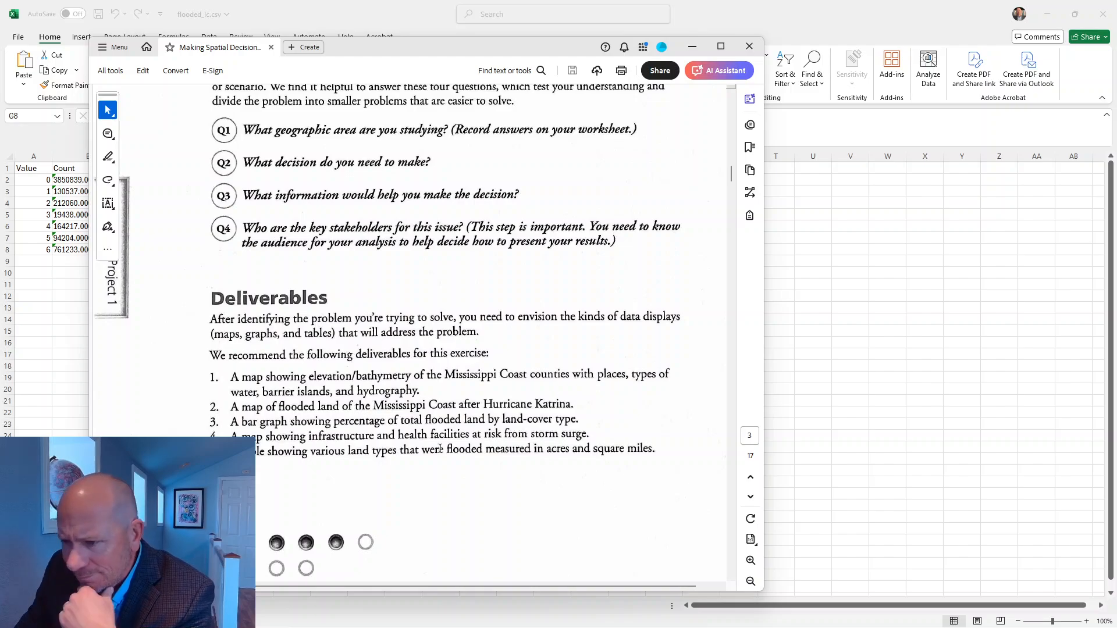
scroll(141, 411, down, 1)
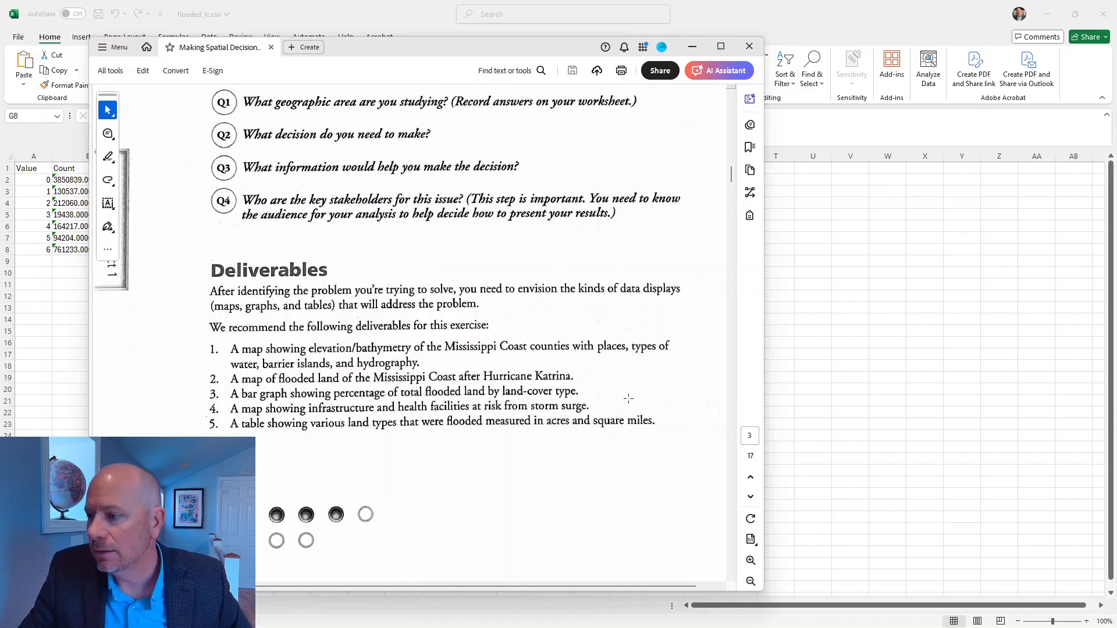
Step: Switch back to the flooded_lc.csv workbook and insert a 2-D clustered column chart of type against percent for Water through Wetlands
key(alt+Tab)
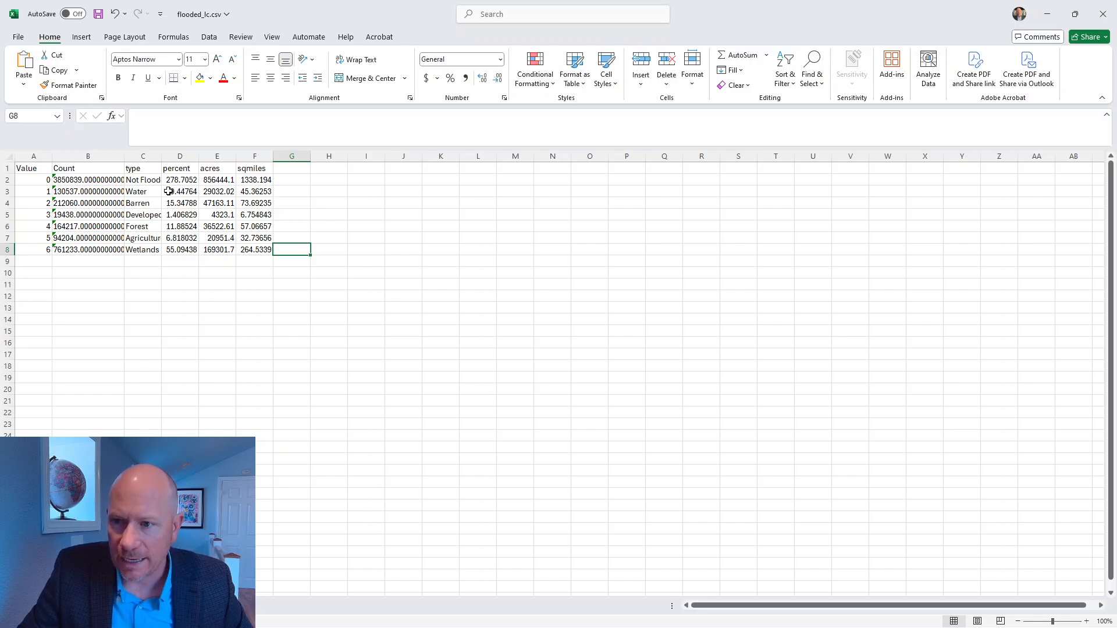
drag(172, 192, 180, 250)
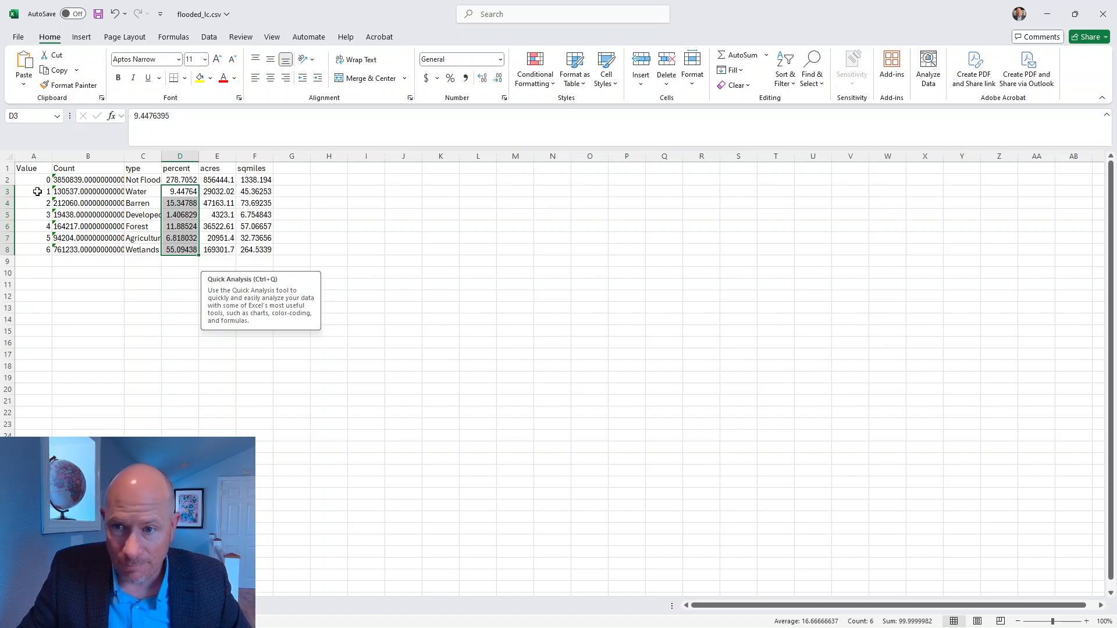
click(135, 191)
drag(134, 191, 177, 249)
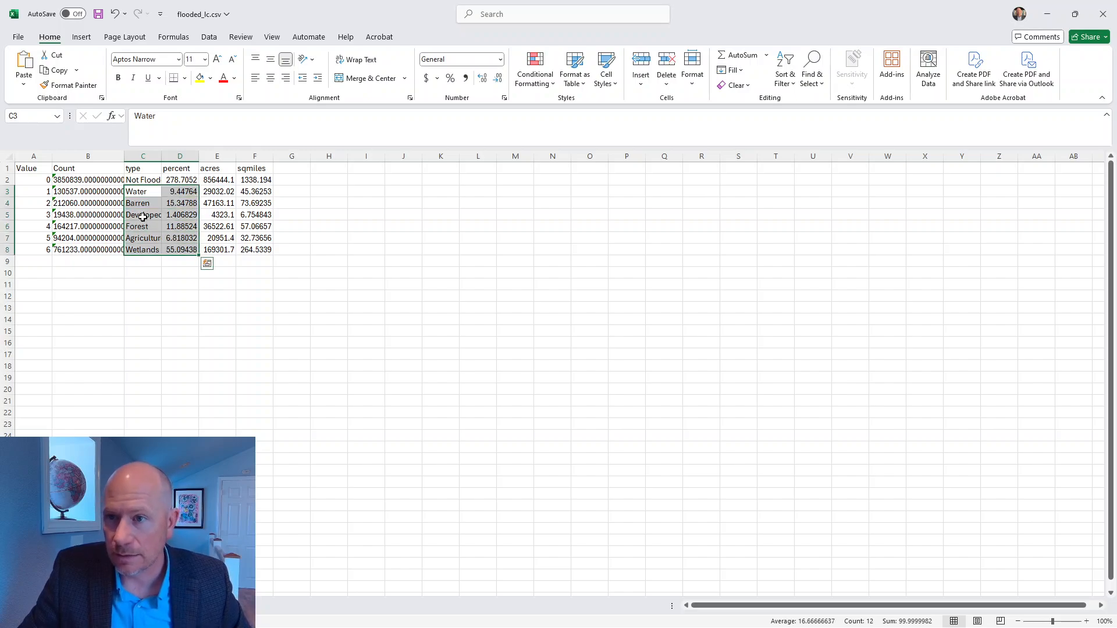
click(80, 38)
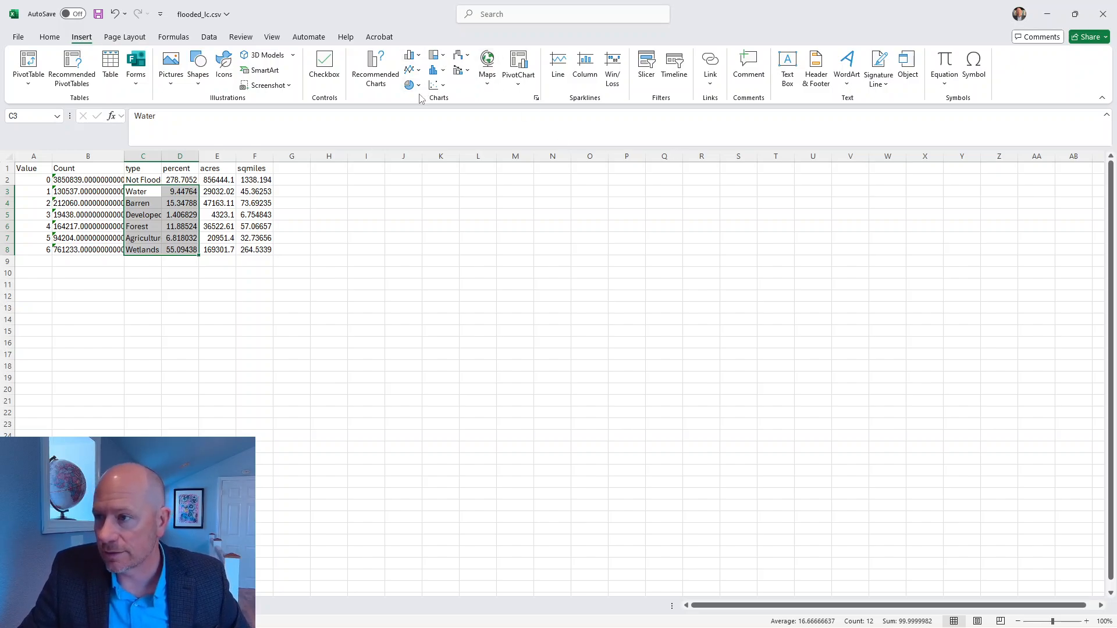
click(414, 56)
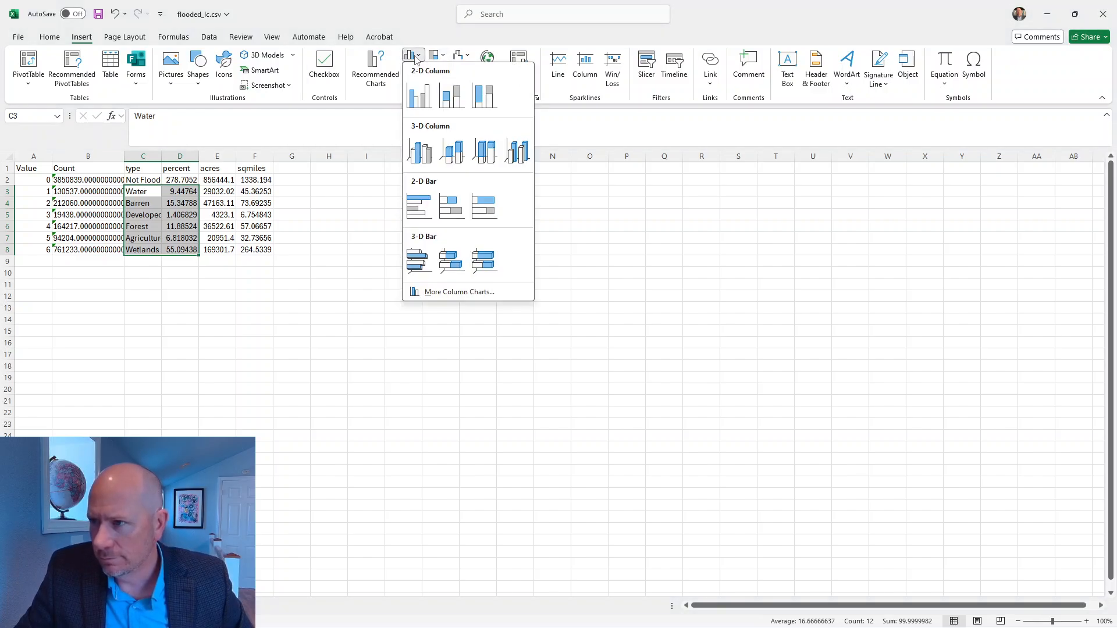
click(420, 95)
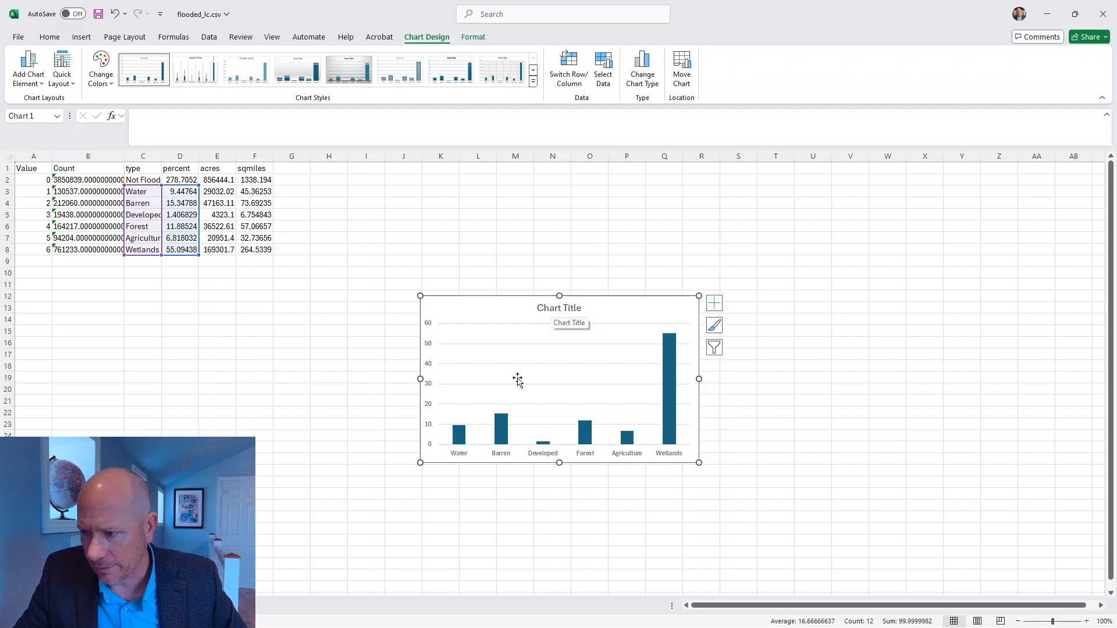
click(569, 309)
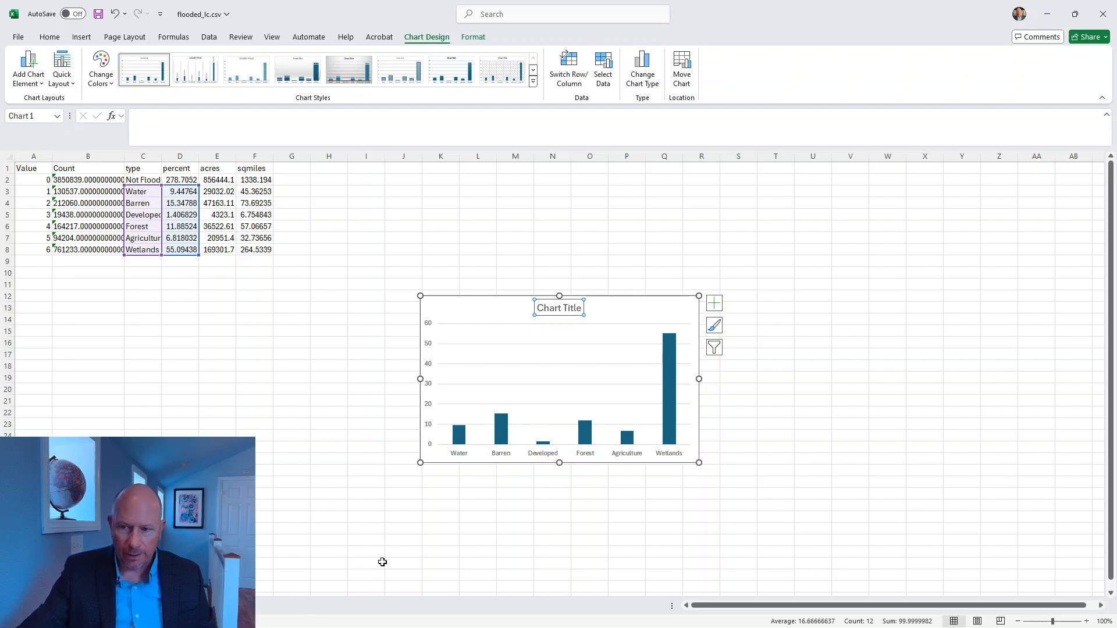
click(379, 486)
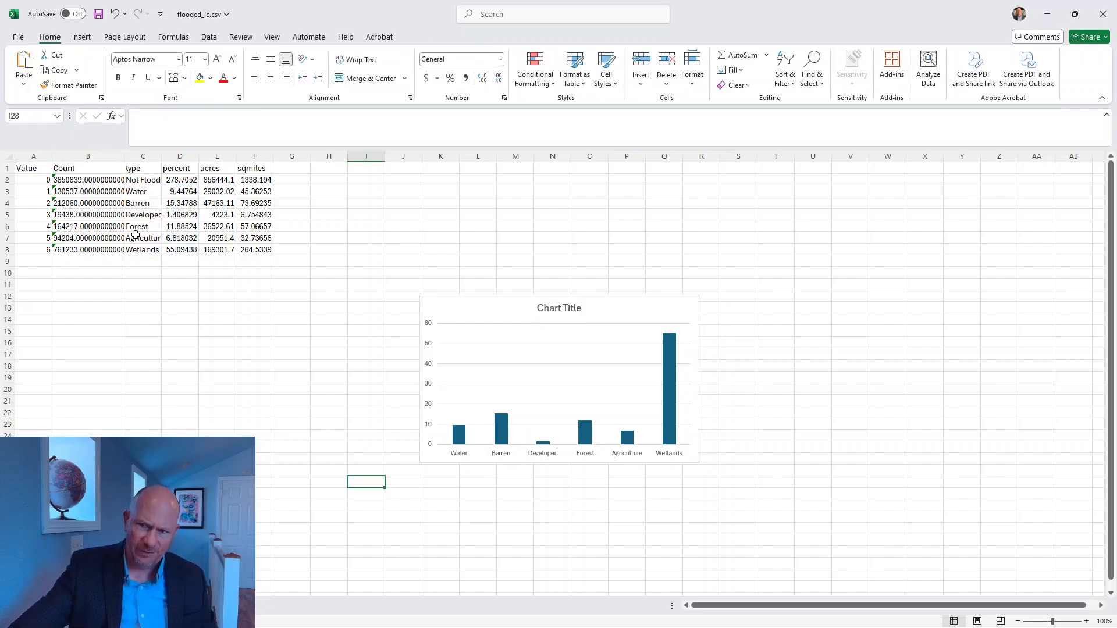
click(104, 293)
click(141, 214)
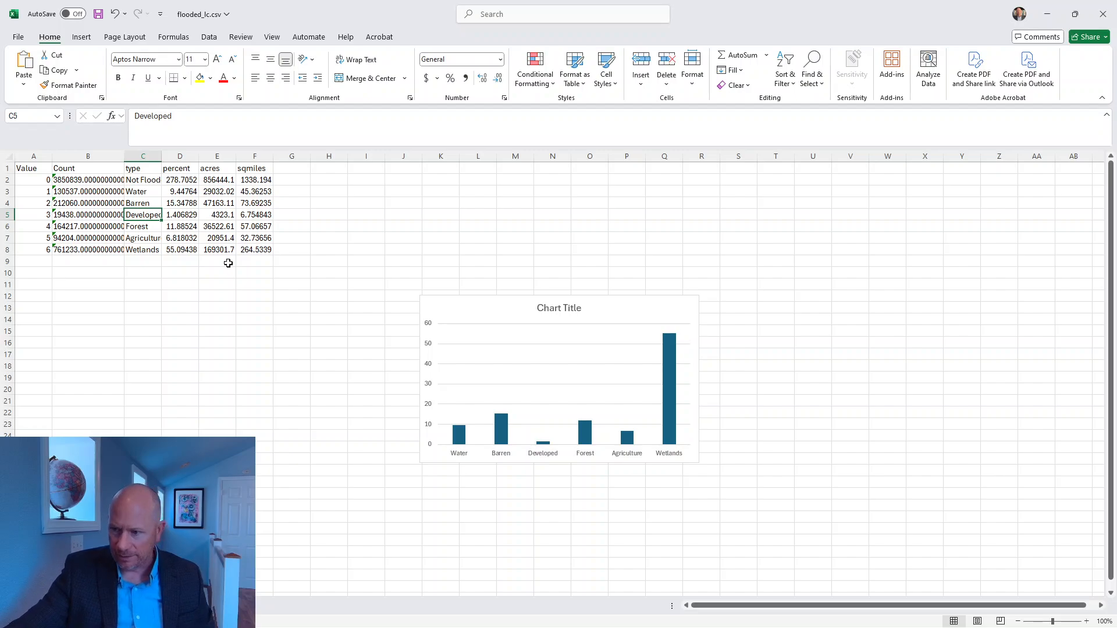
Step: Apply the second preset style to the column chart to bring in data labels, and replace it with the third style
click(455, 306)
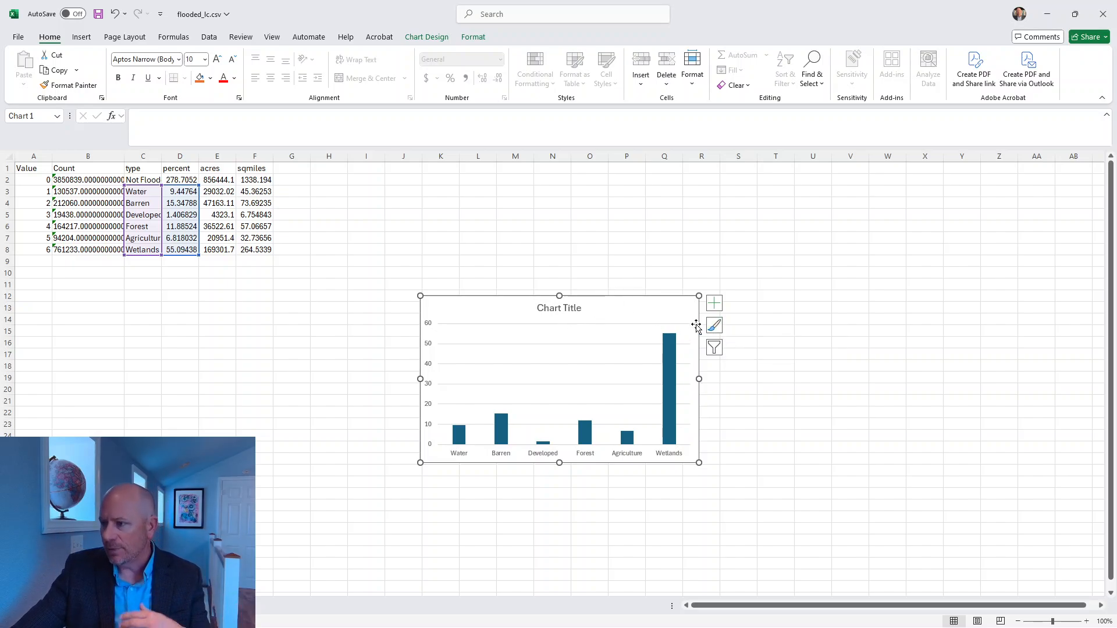
click(714, 326)
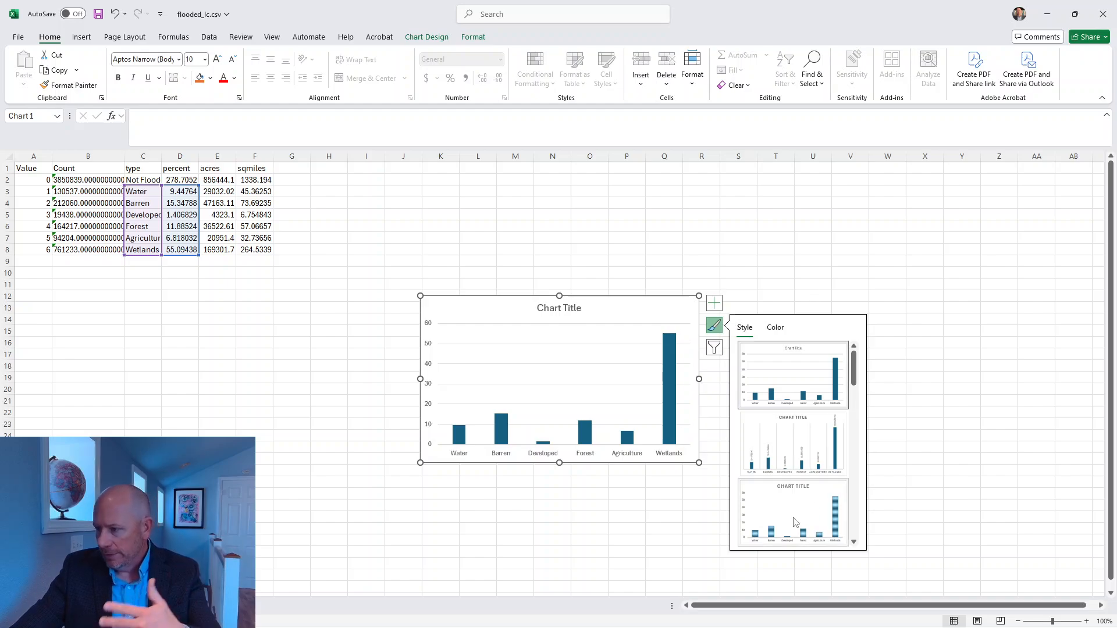
click(798, 448)
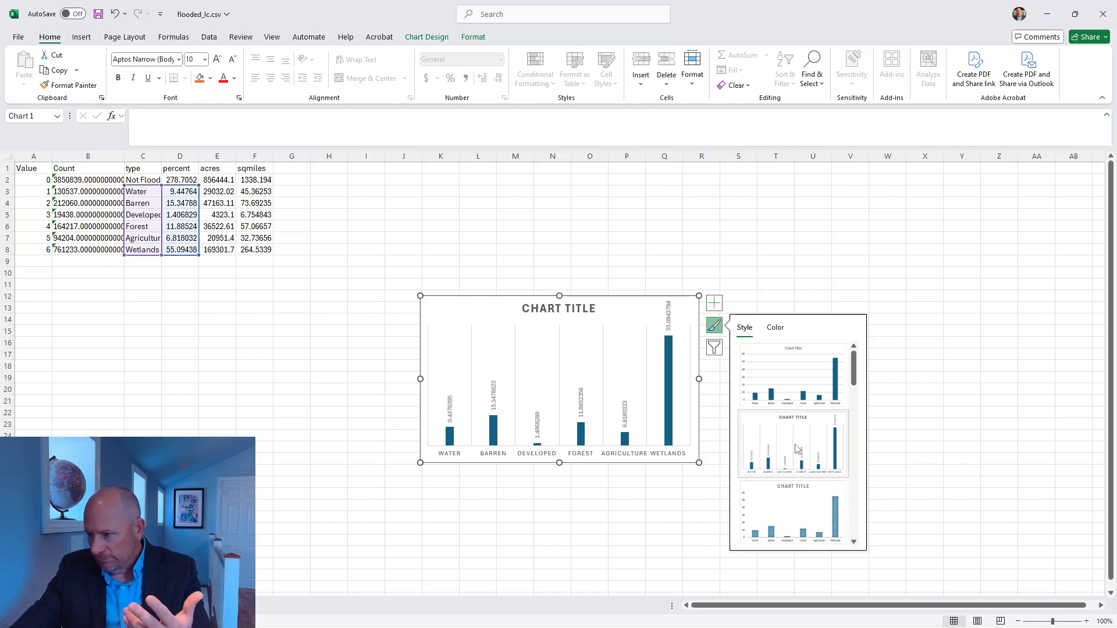
click(793, 512)
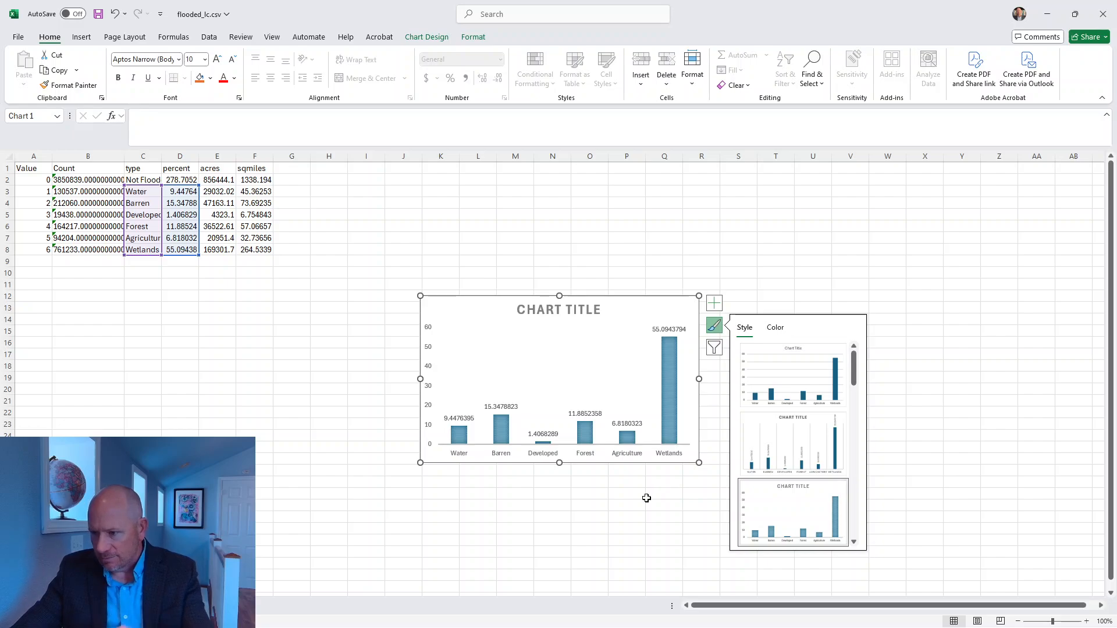
Step: Check the column chart's filter and color options and add axis titles to the chart
click(714, 347)
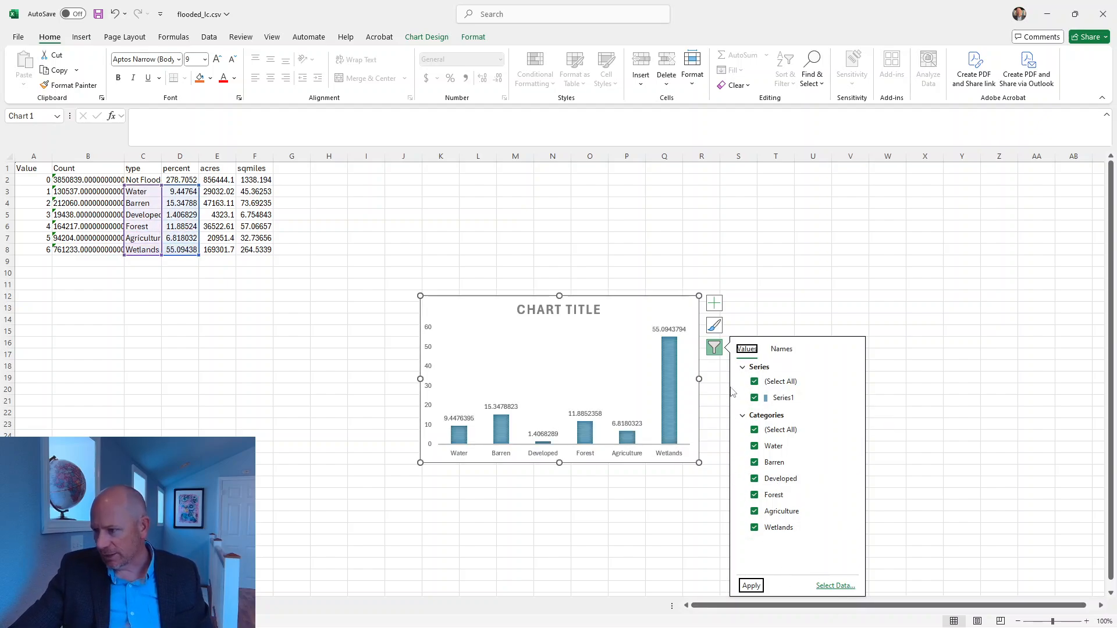
click(715, 326)
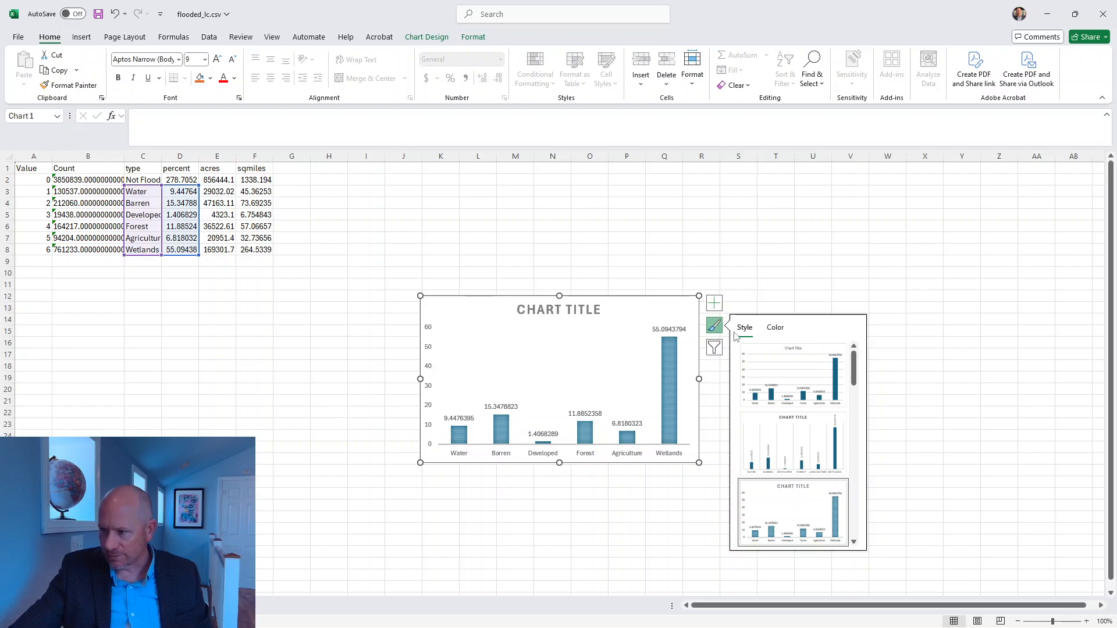
click(773, 330)
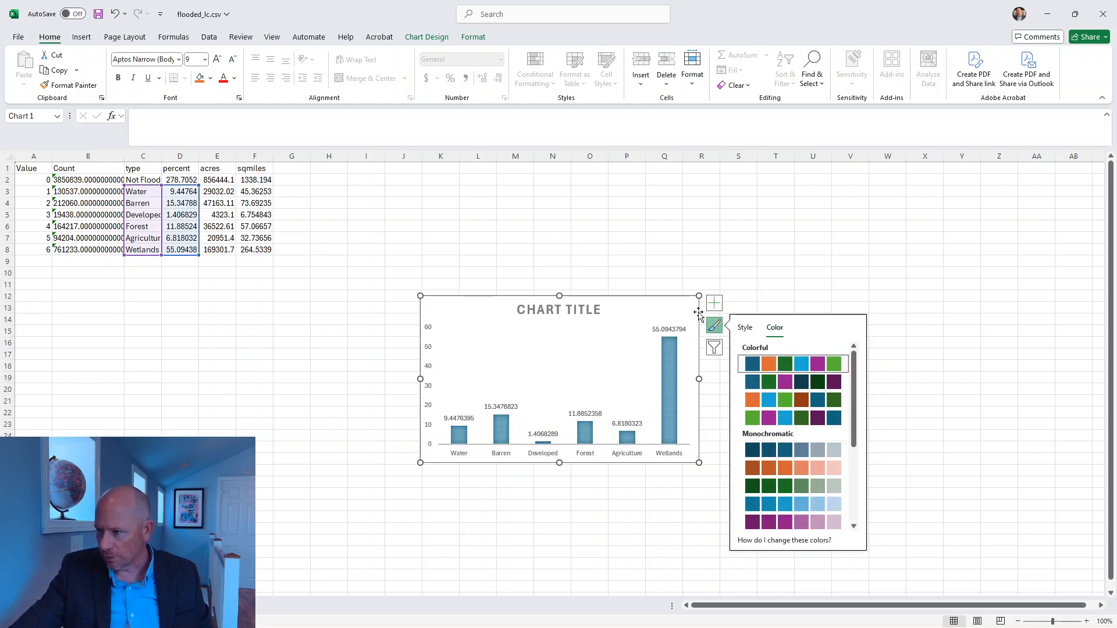
click(715, 303)
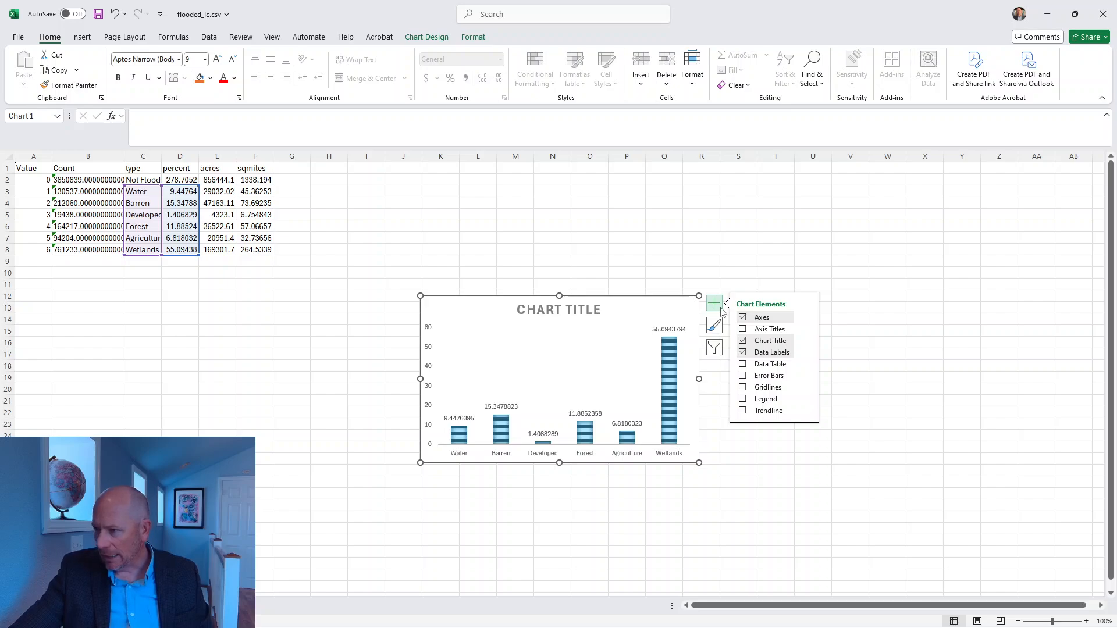
click(743, 330)
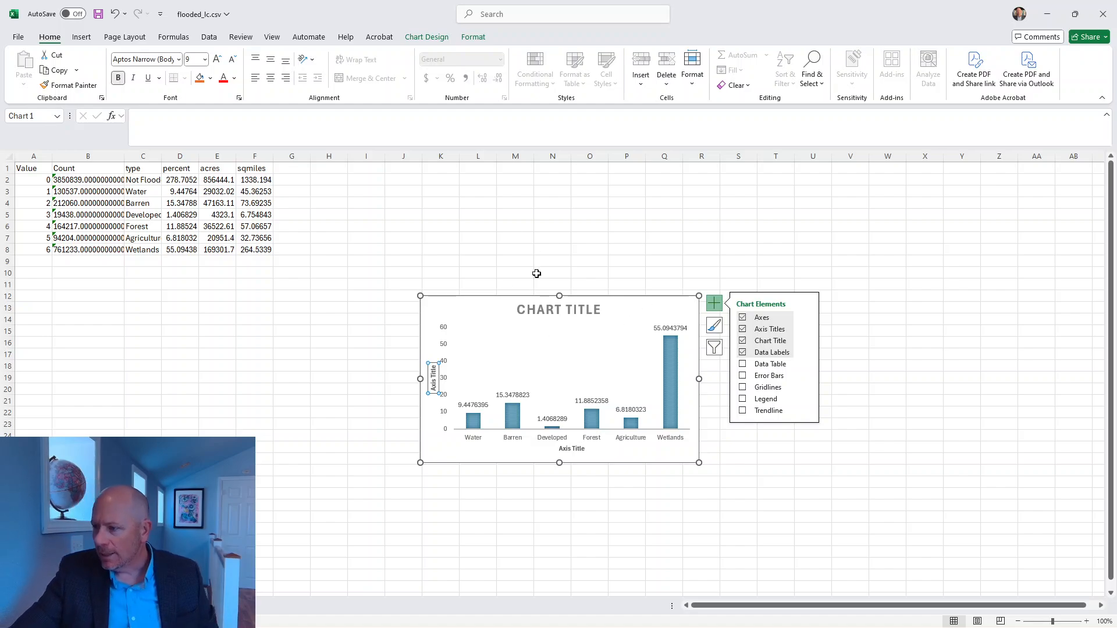
key(Escape)
key(Escape)
click(499, 346)
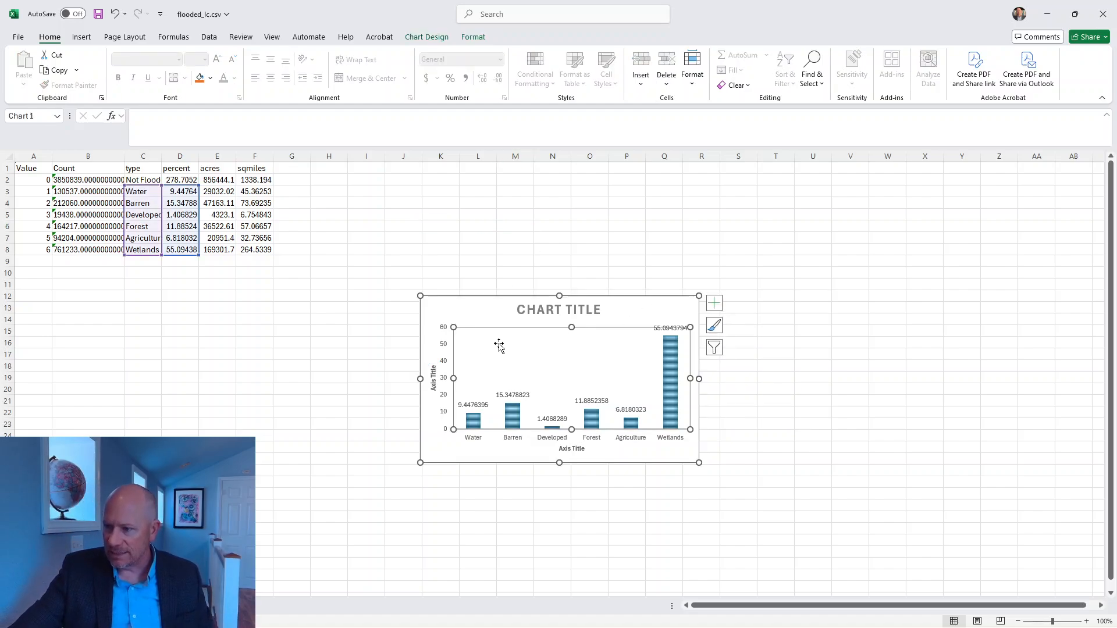
Step: Copy the finished column chart, paste it into the blank Word document, and put the Word window away after viewing it beside the worksheet
right_click(481, 320)
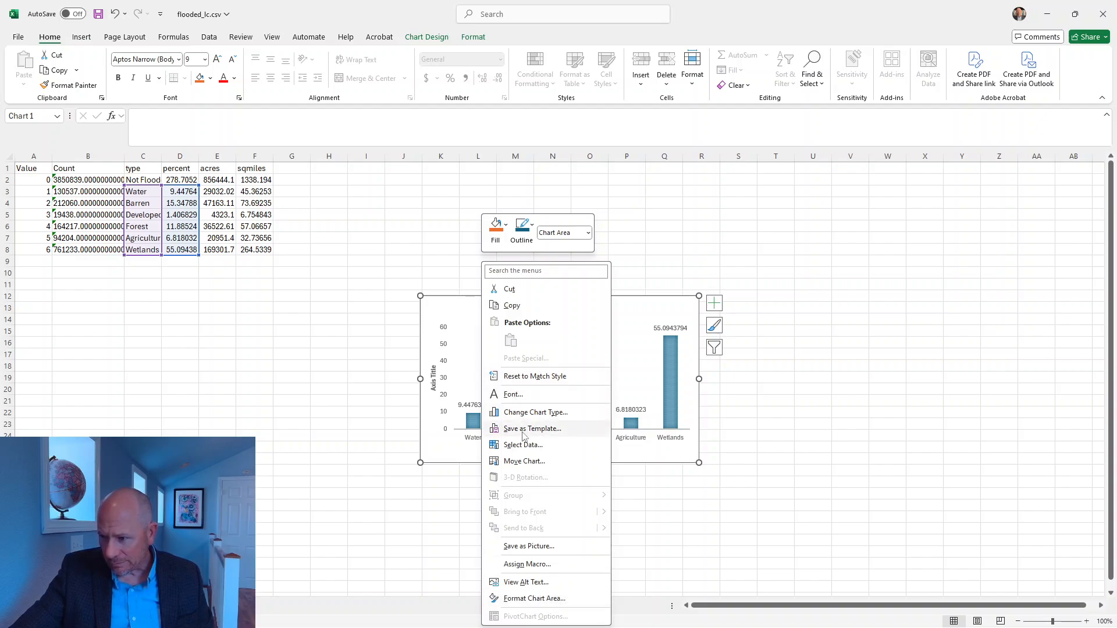
click(340, 410)
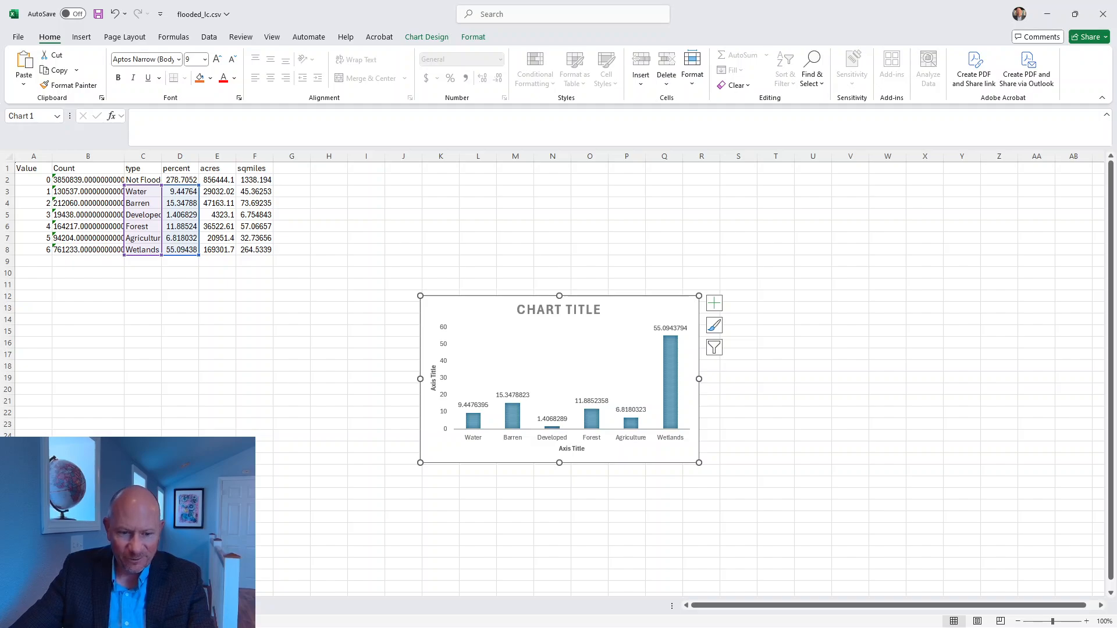
key(alt+Tab)
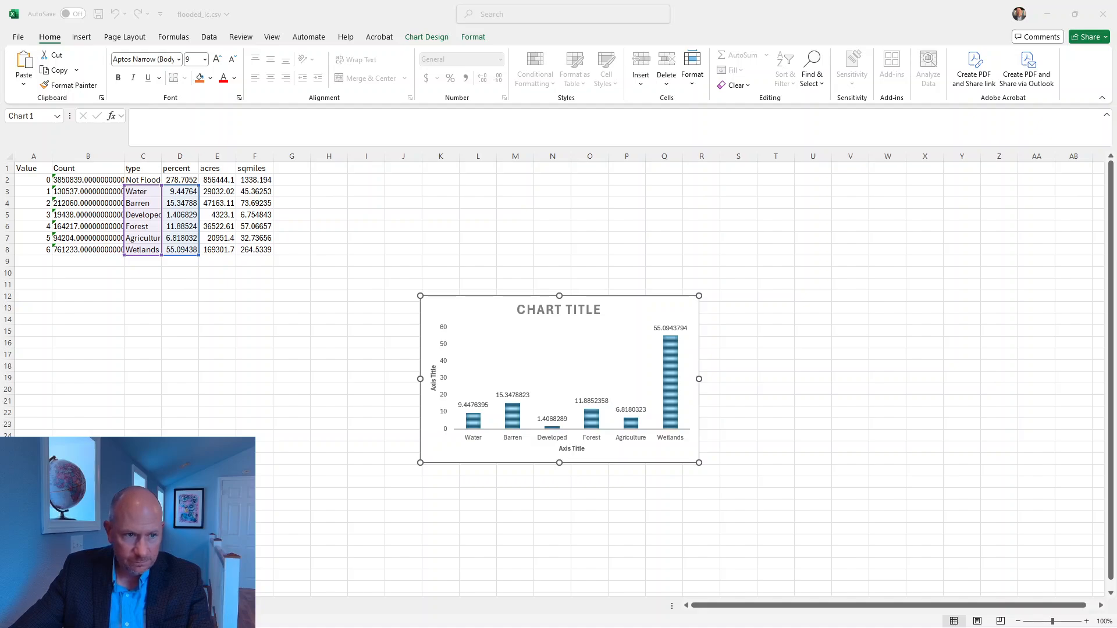
drag(0, 169, 587, 70)
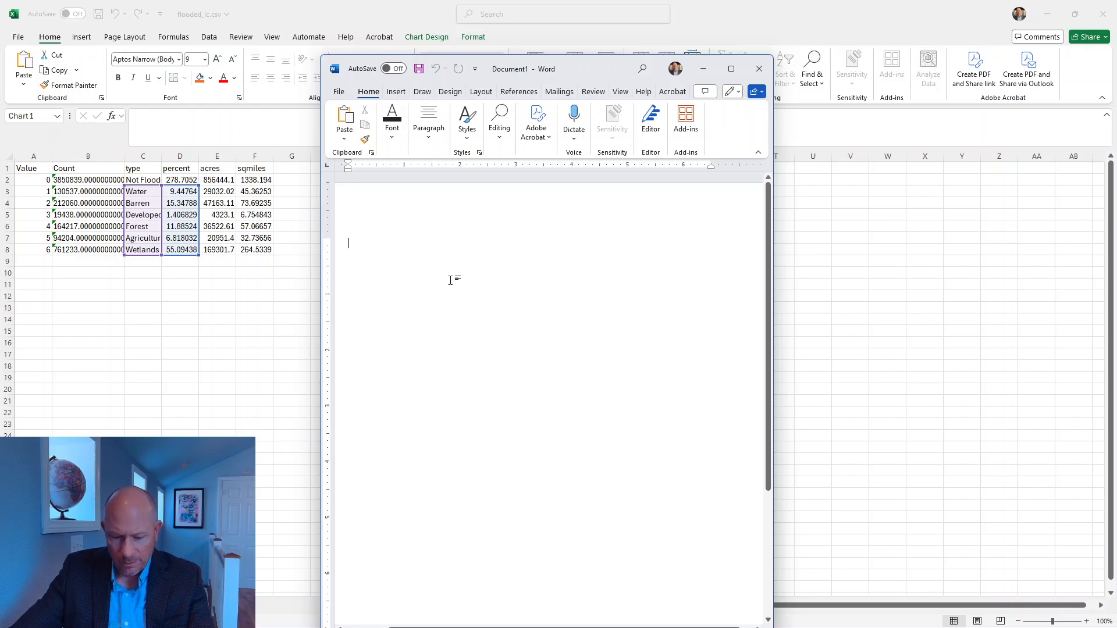
key(ctrl+v)
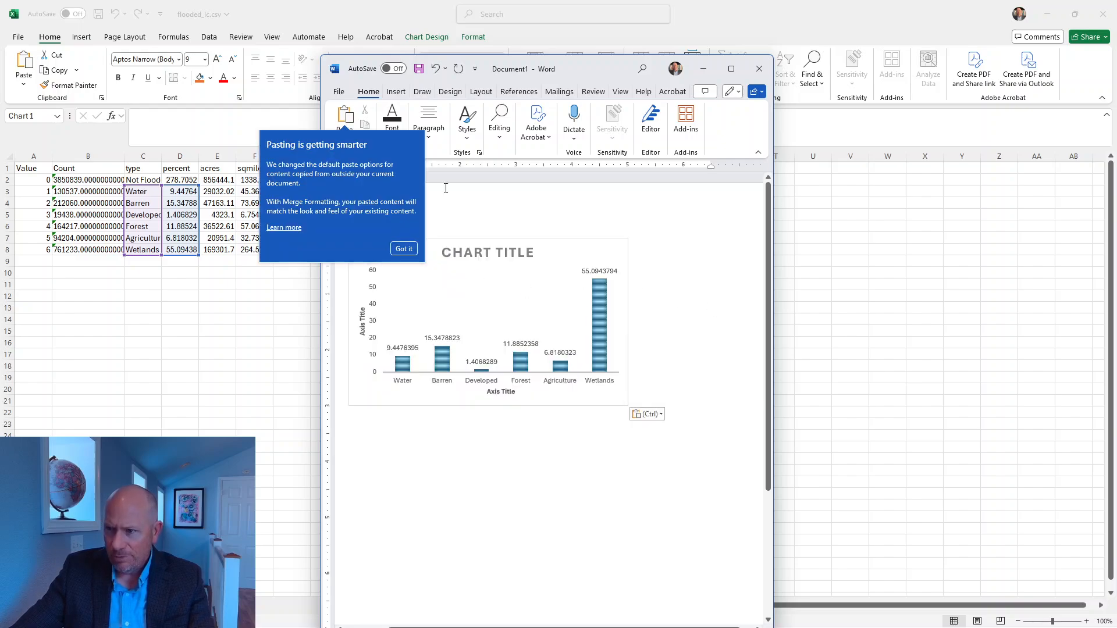
drag(606, 64, 965, 65)
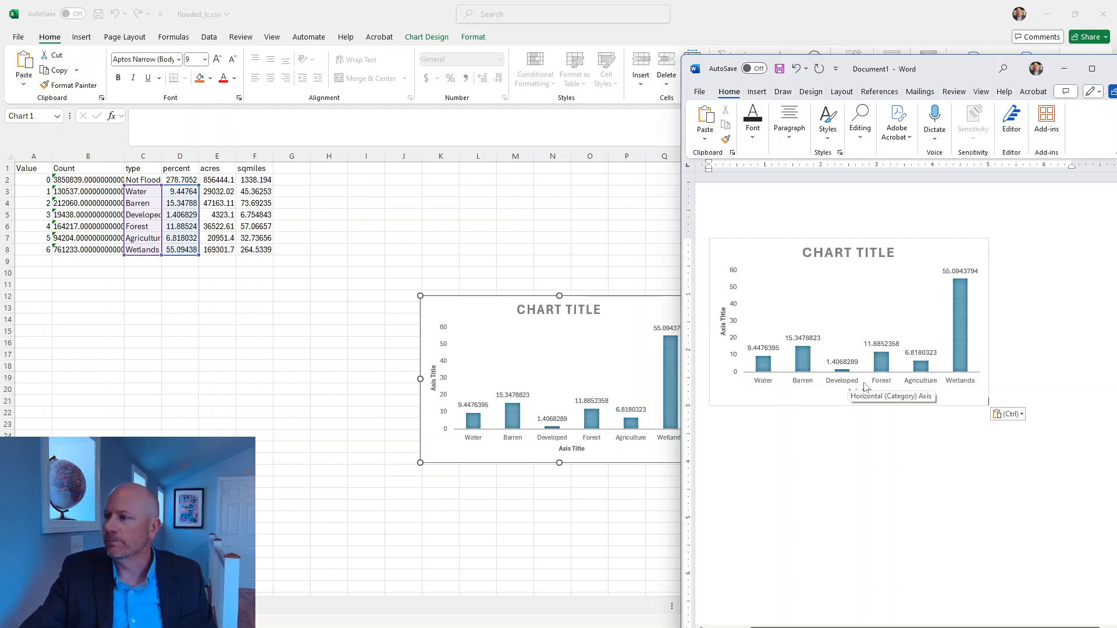
click(1063, 68)
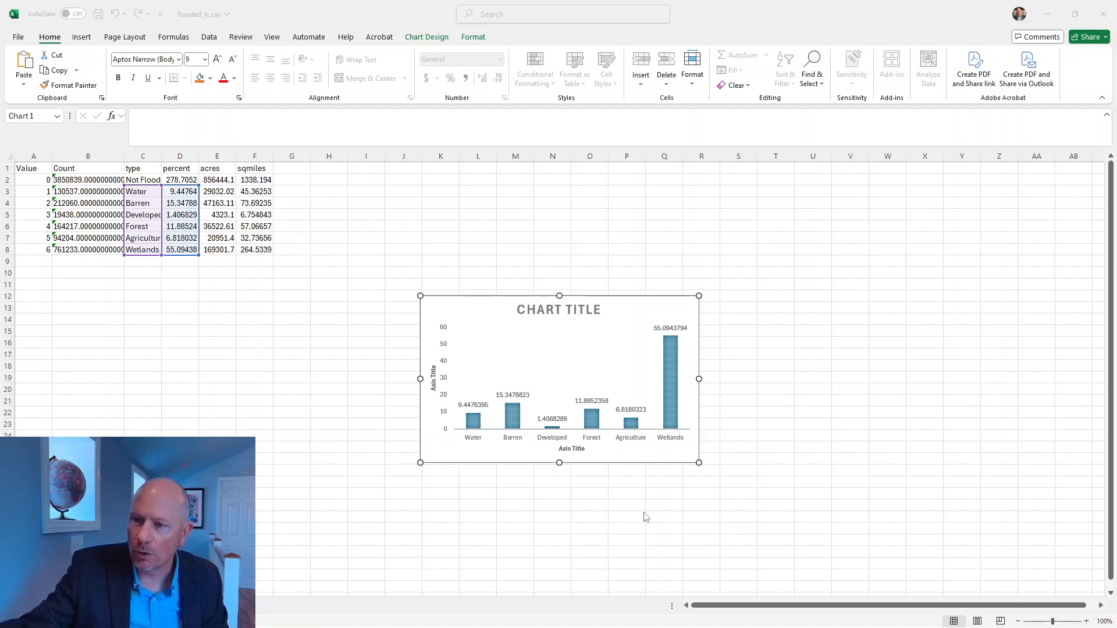
Step: Switch to ArcGIS Pro and list the contents of hurricane.gdb in the project catalog
click(97, 144)
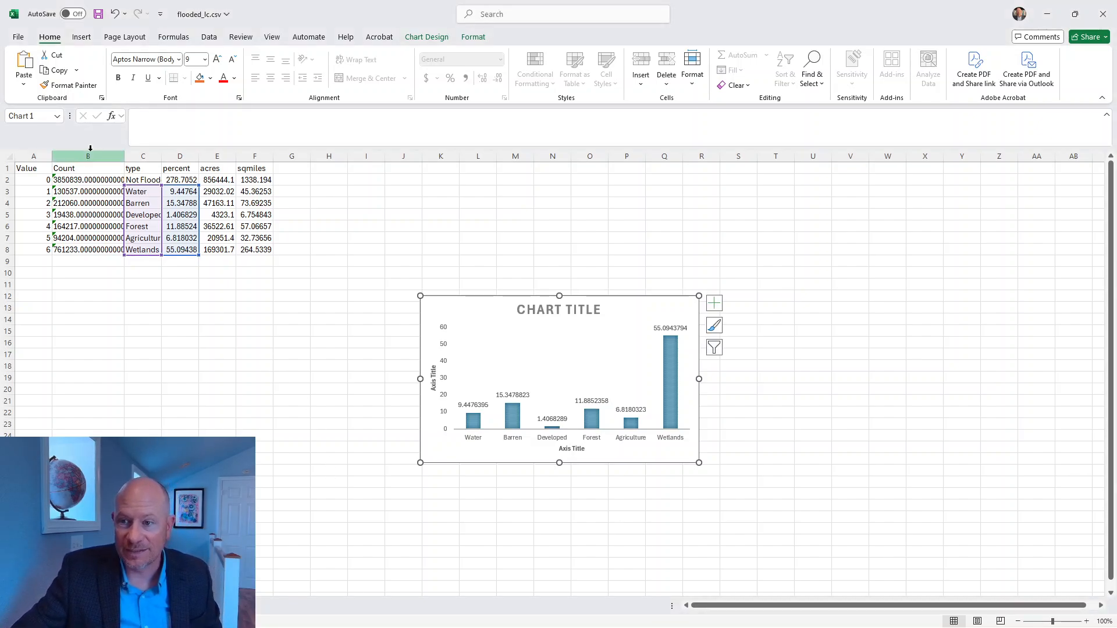
click(217, 214)
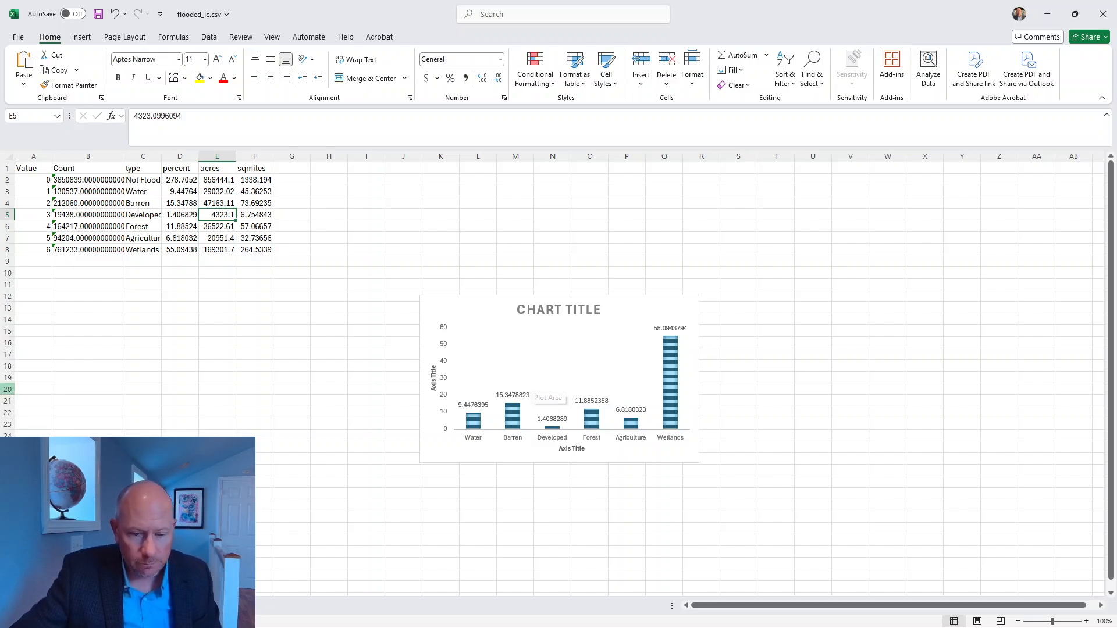
key(alt+Tab)
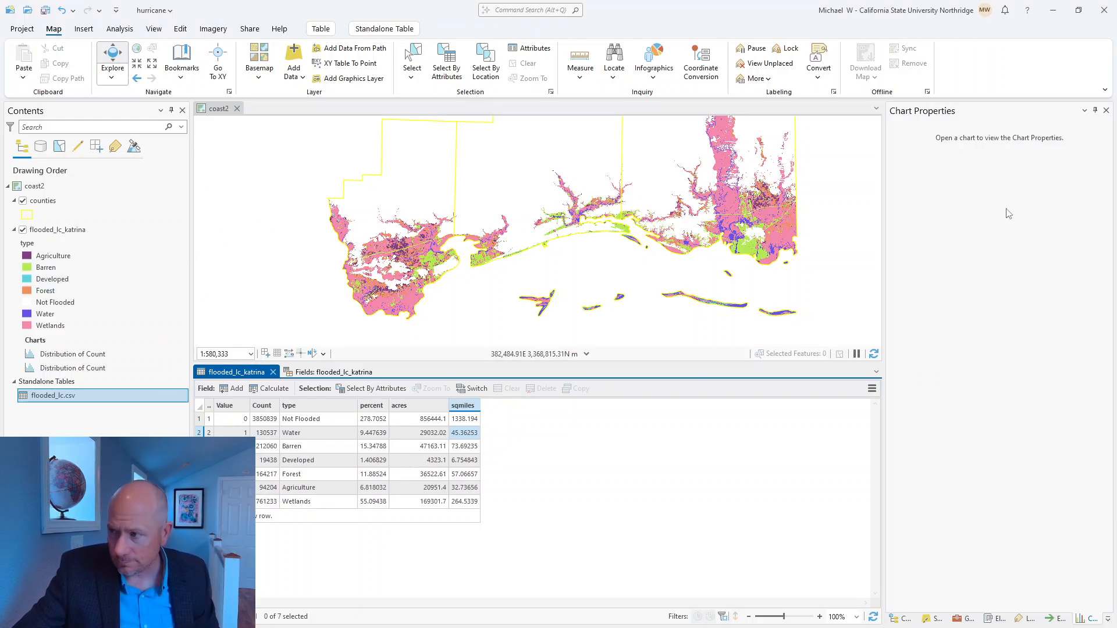
click(905, 619)
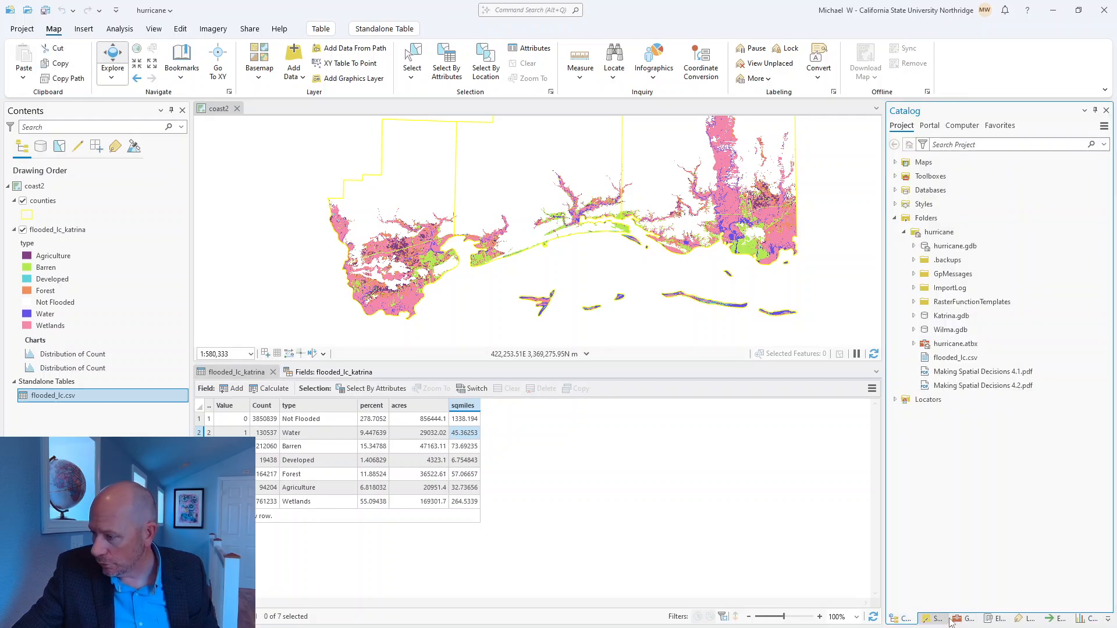
click(934, 619)
click(907, 620)
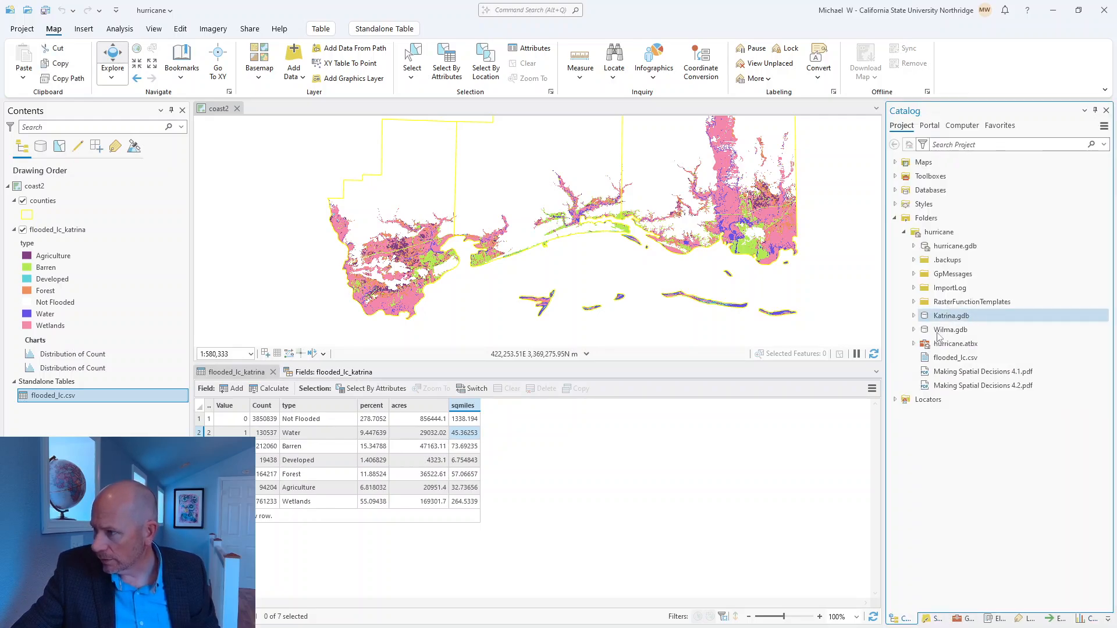
click(915, 246)
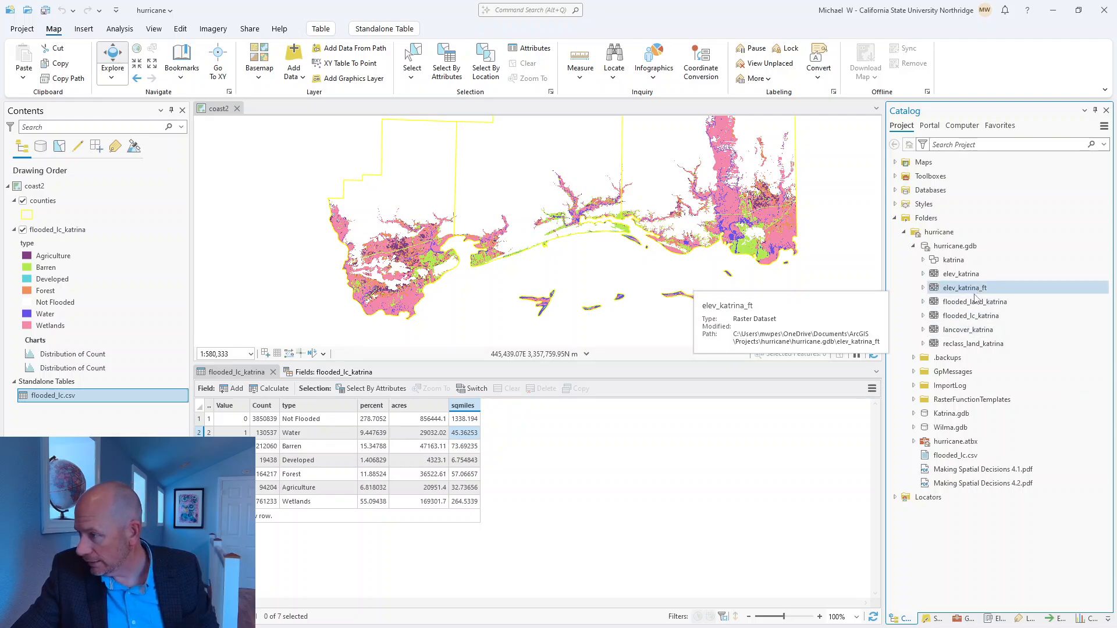
Step: Add the flooded_land_katrina raster to the coast2 map with pyramids built, and hide the flooded_lc_katrina layer
drag(975, 303, 600, 265)
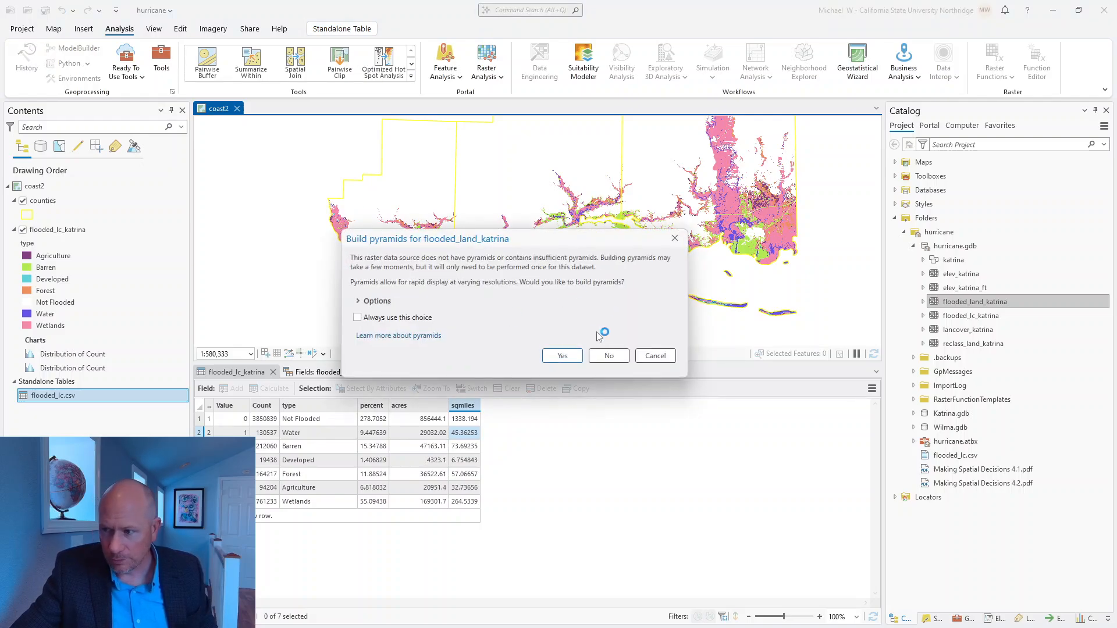
click(561, 355)
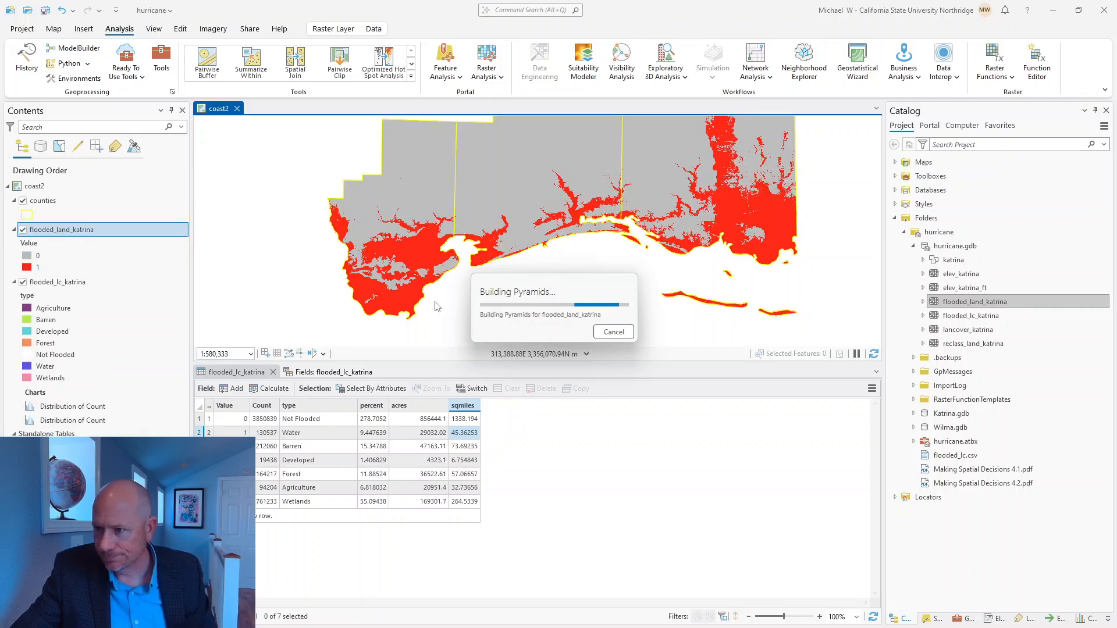
click(23, 283)
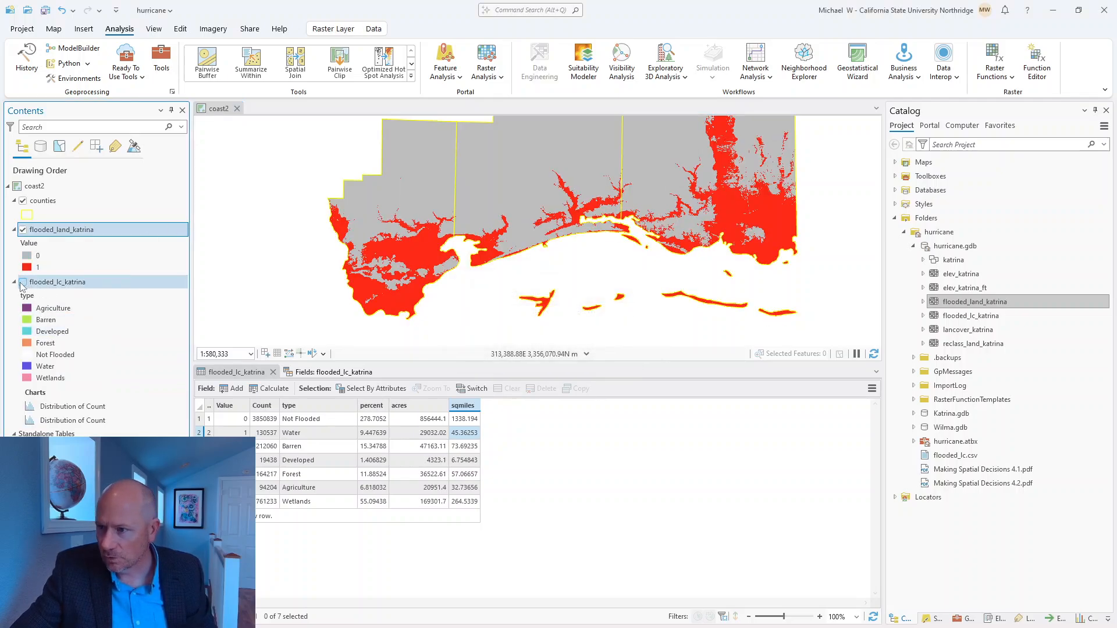
Step: Add the hospitals feature class from the katrina feature dataset to the coast2 map
click(922, 260)
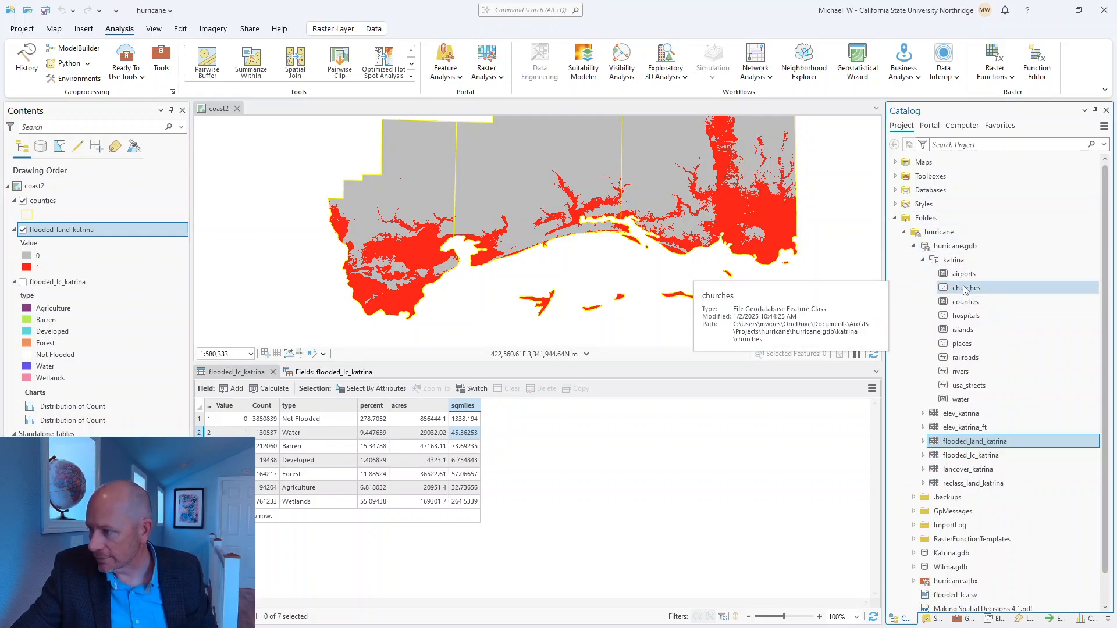
click(966, 315)
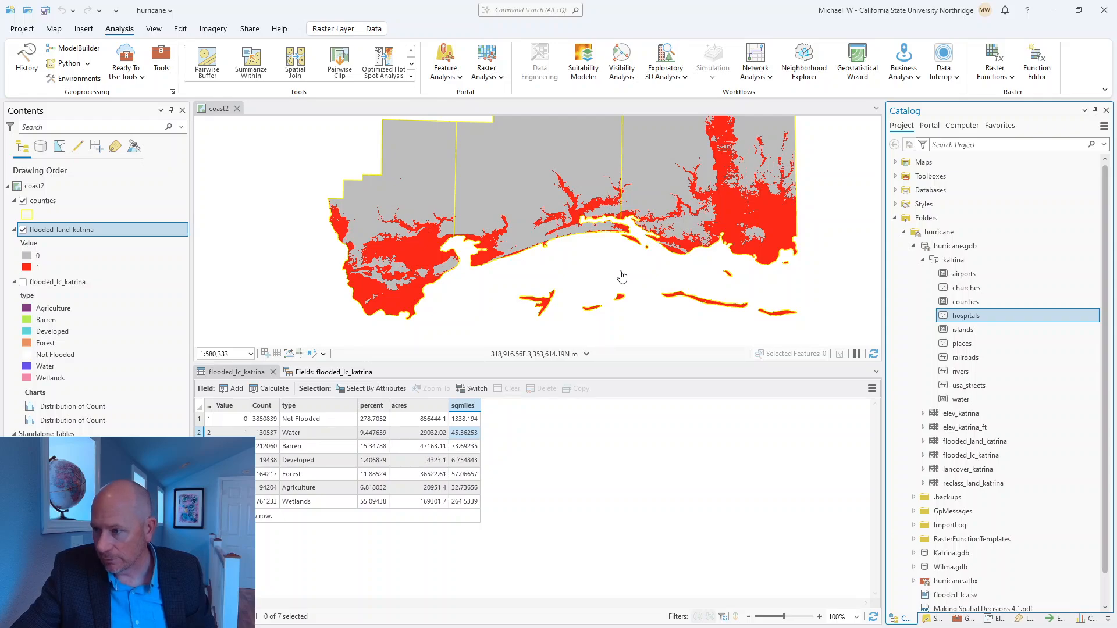
drag(988, 316, 559, 262)
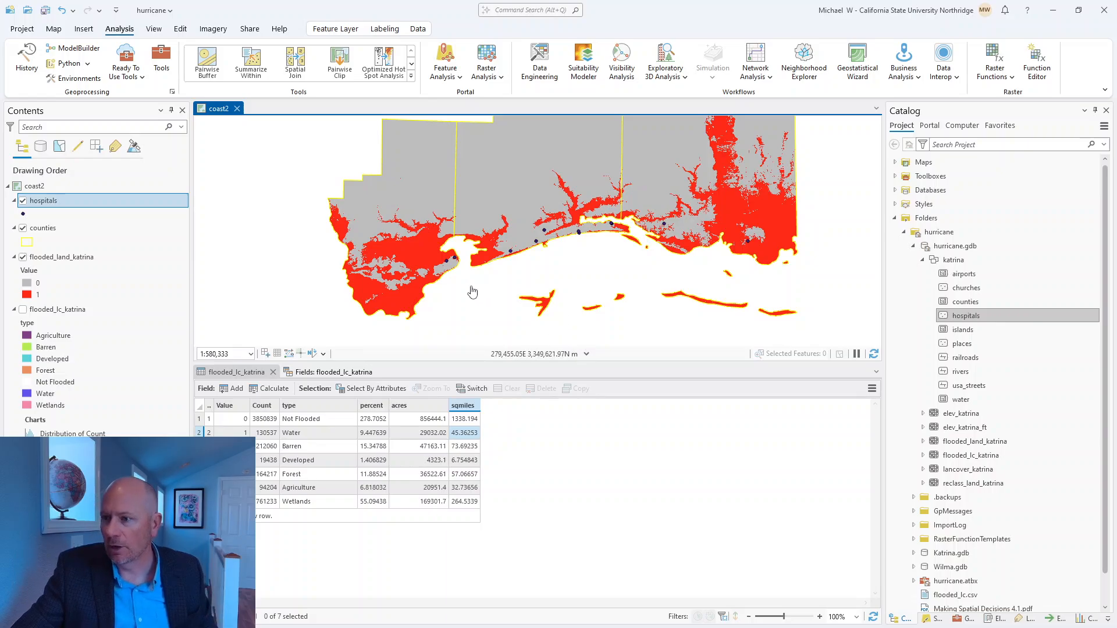
Step: Examine where the hospitals lie relative to the flooded land along the Mississippi coast
scroll(750, 251, up, 5)
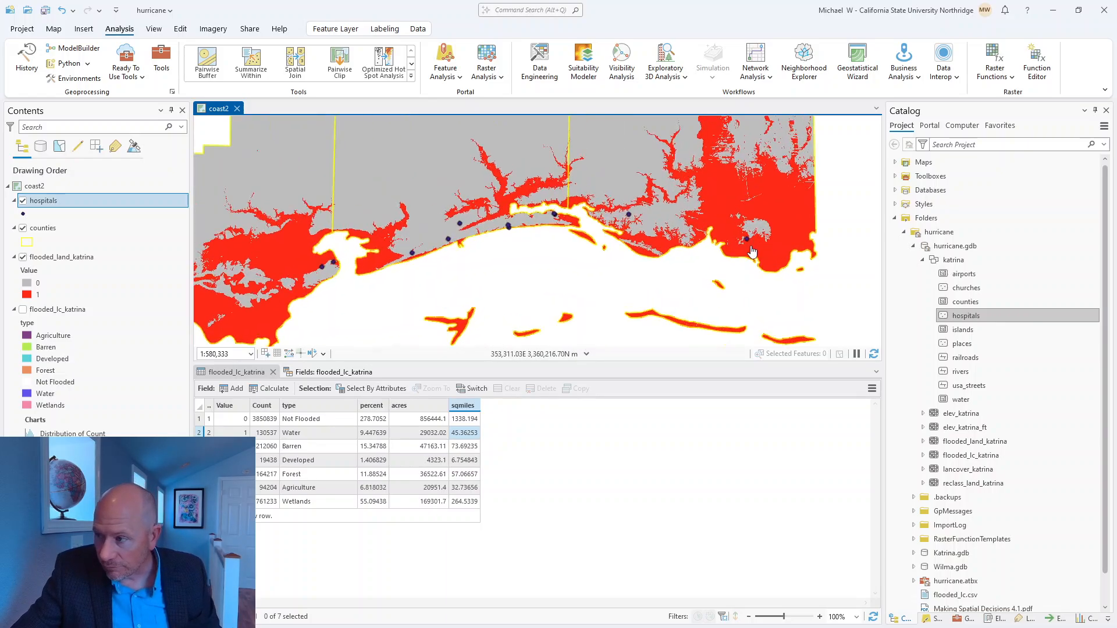
scroll(741, 215, up, 3)
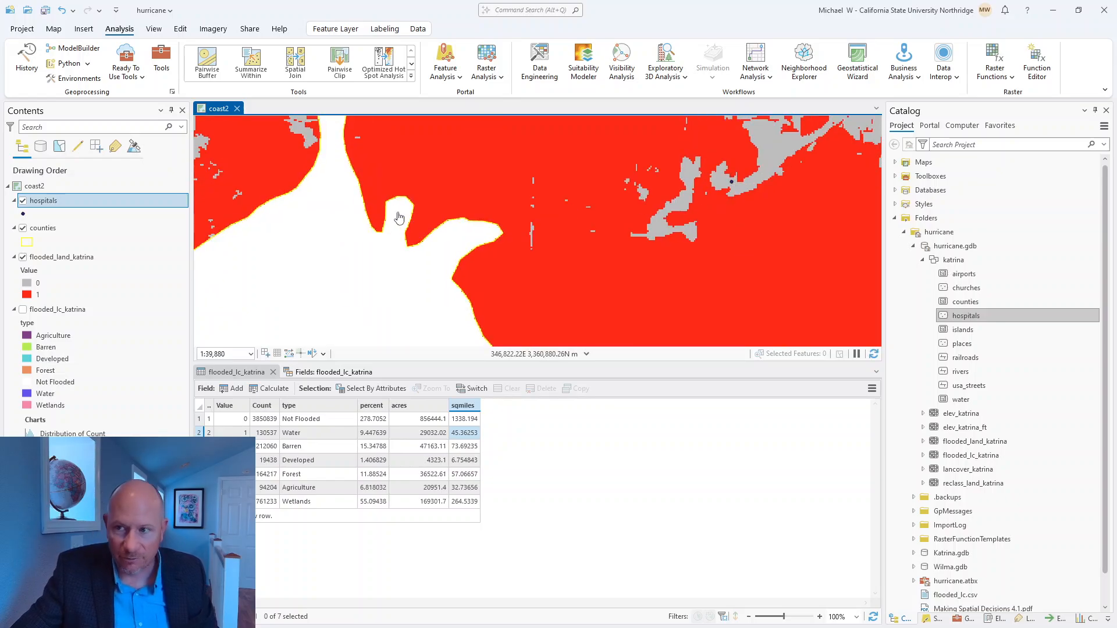
drag(318, 212, 779, 251)
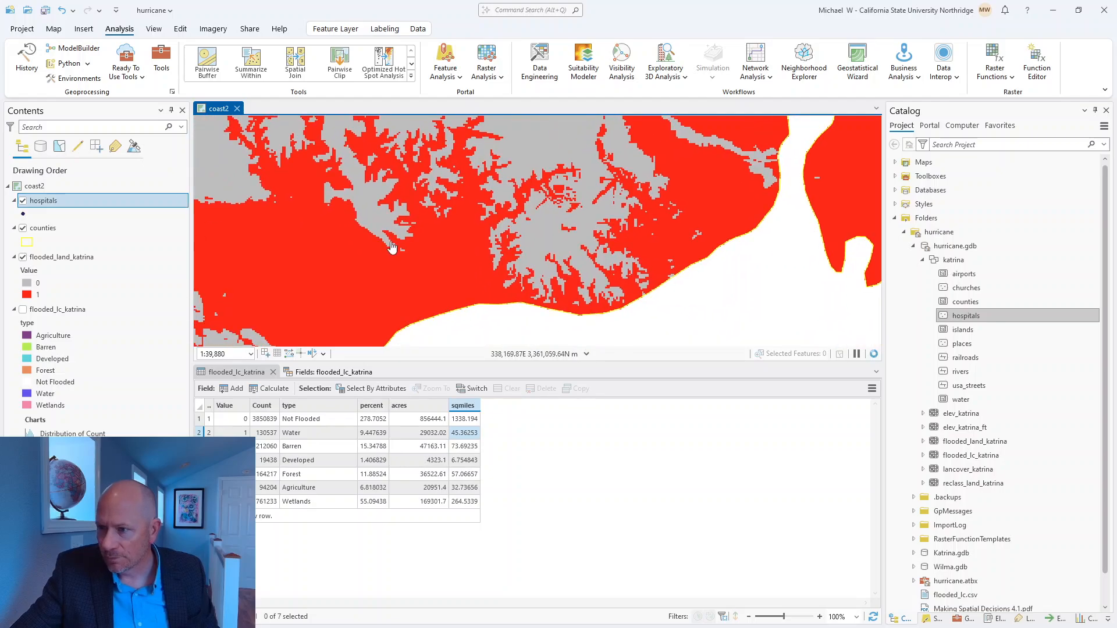
drag(391, 247, 715, 217)
drag(349, 261, 707, 253)
drag(448, 168, 531, 244)
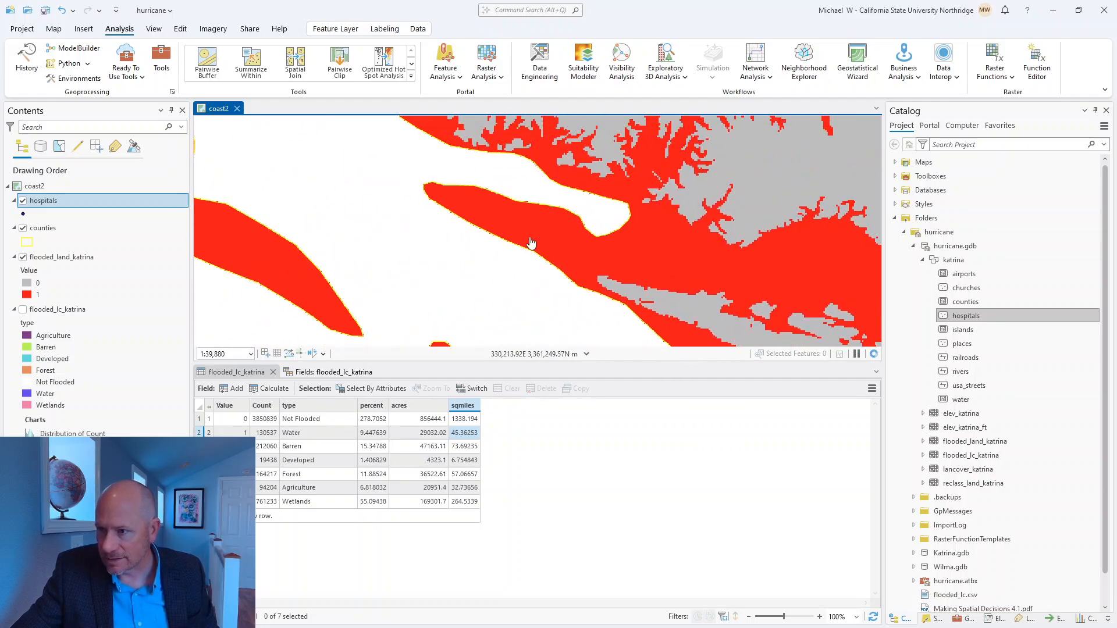
scroll(381, 220, down, 3)
drag(503, 168, 513, 257)
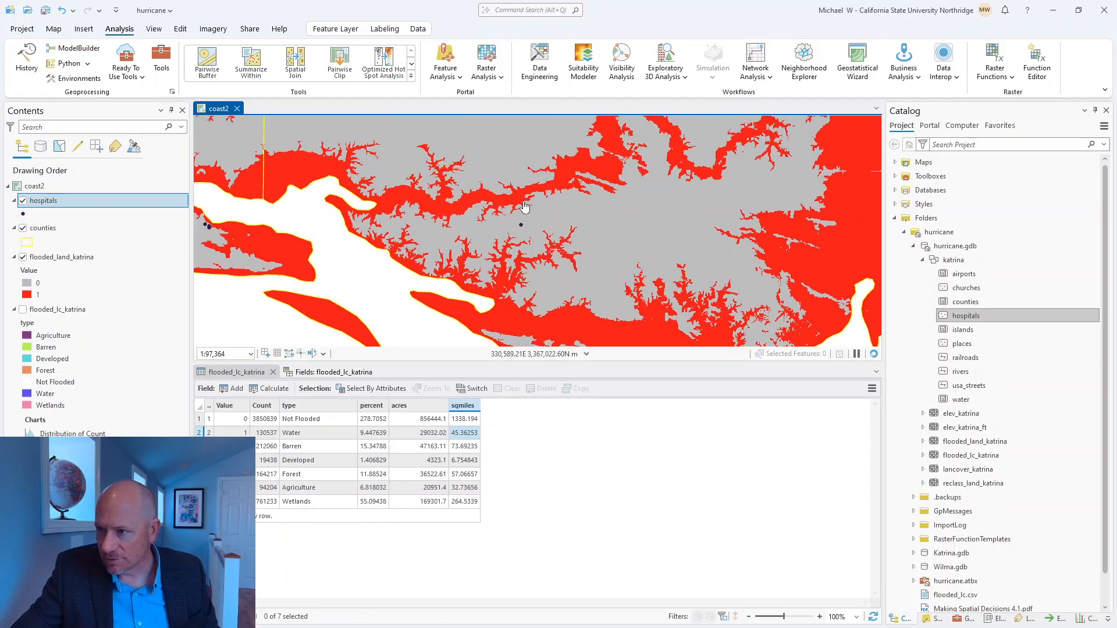
drag(222, 227, 441, 241)
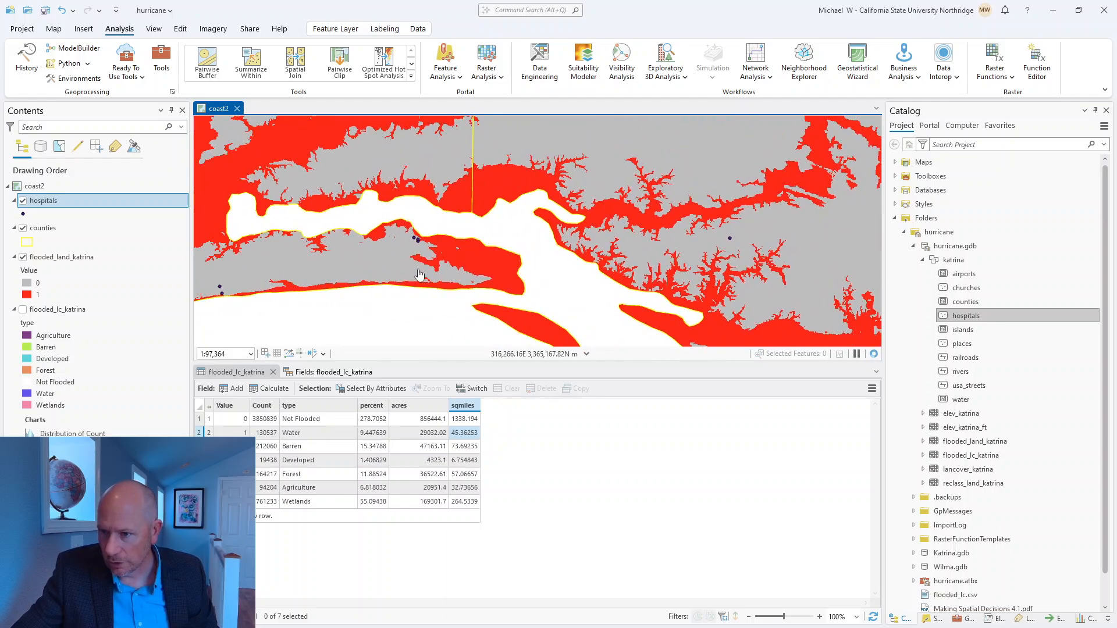
scroll(381, 249, up, 10)
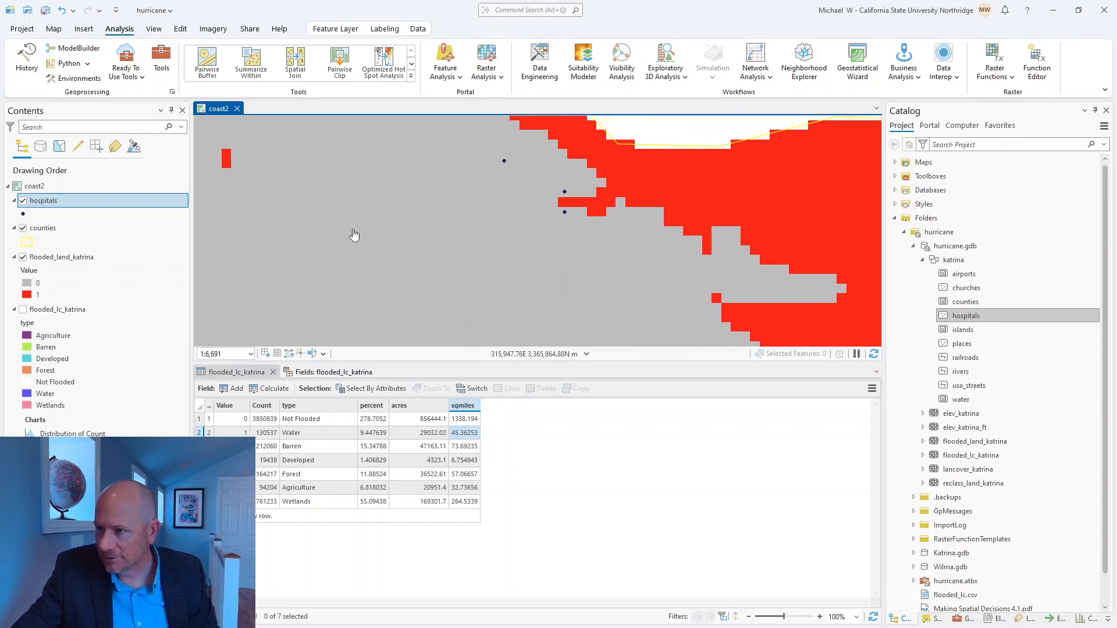
scroll(354, 235, down, 10)
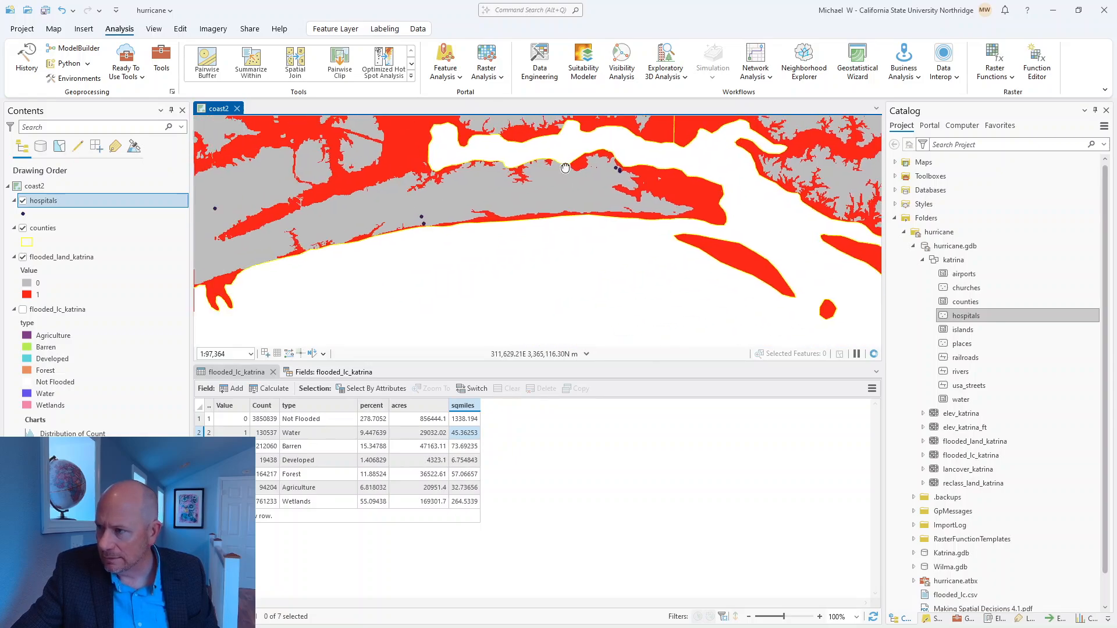
drag(565, 168, 697, 151)
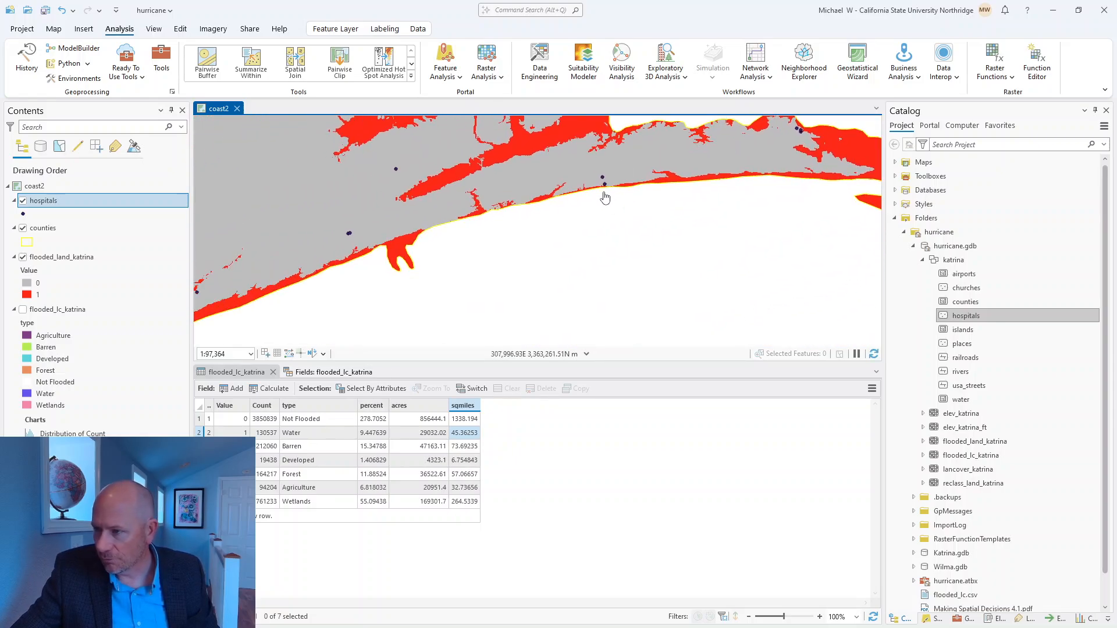
scroll(605, 198, up, 3)
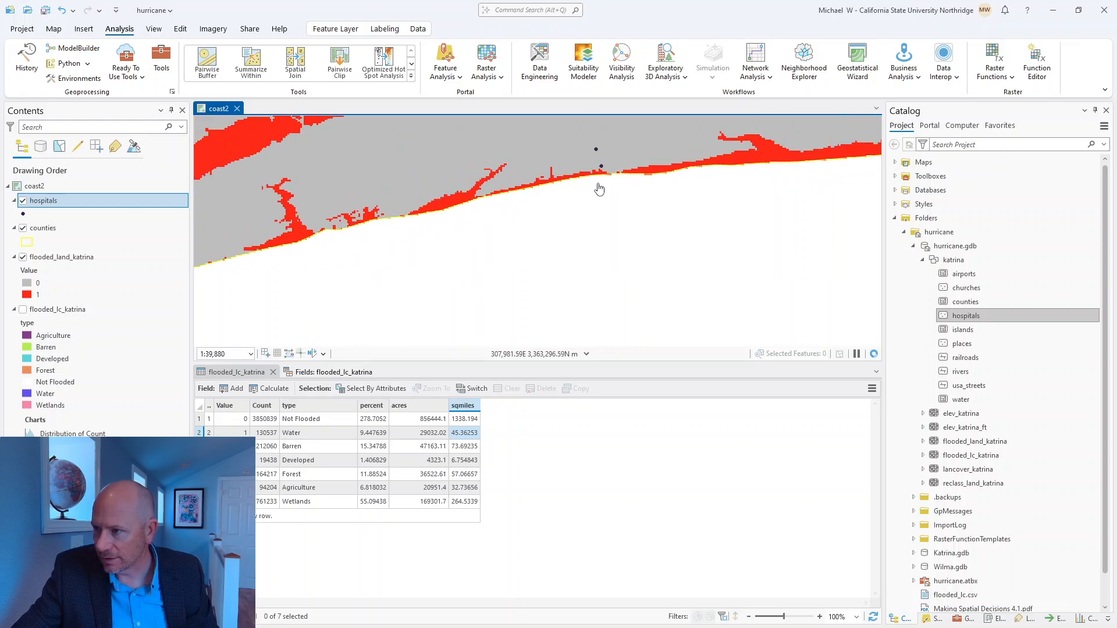
scroll(599, 189, down, 2)
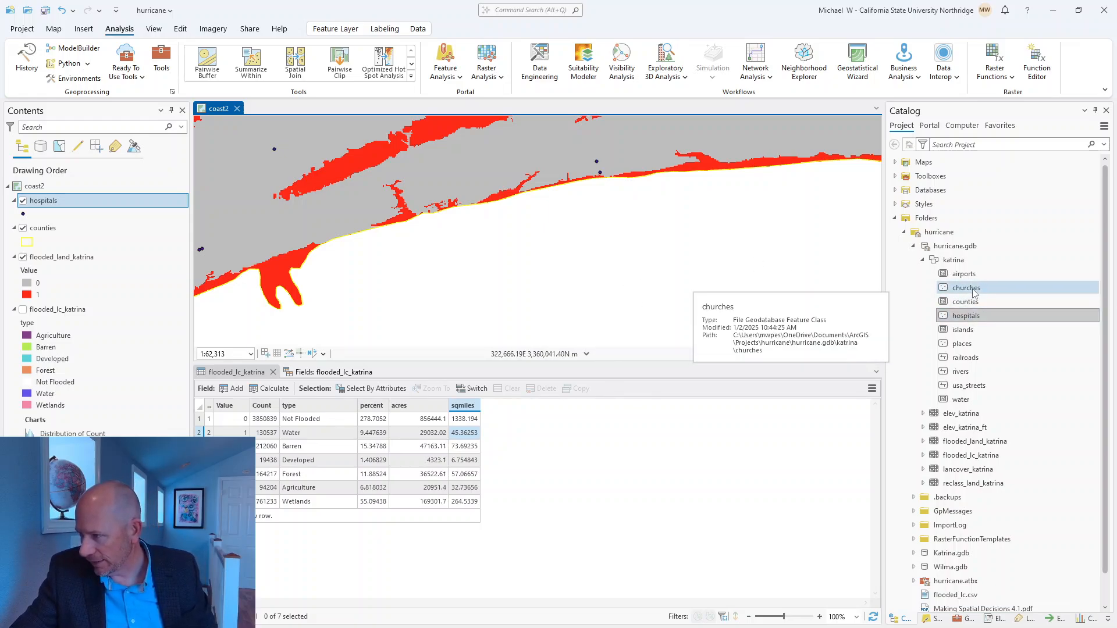
Step: Add the churches feature class to the coast2 map and inspect the points against the flooded land
drag(965, 287, 600, 251)
scroll(343, 259, down, 4)
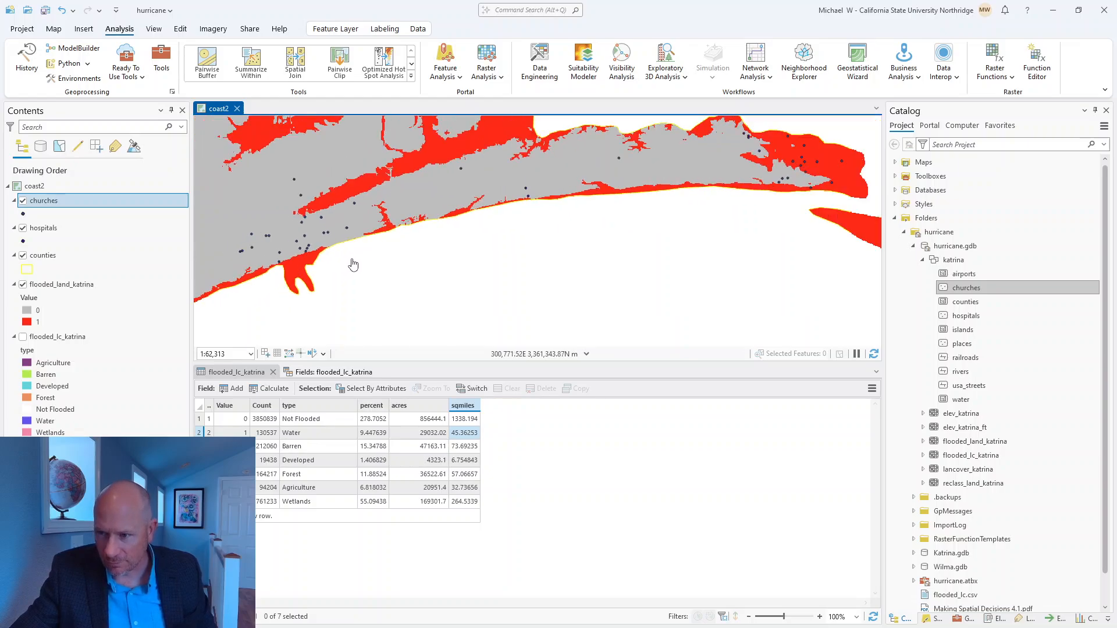
scroll(466, 249, up, 6)
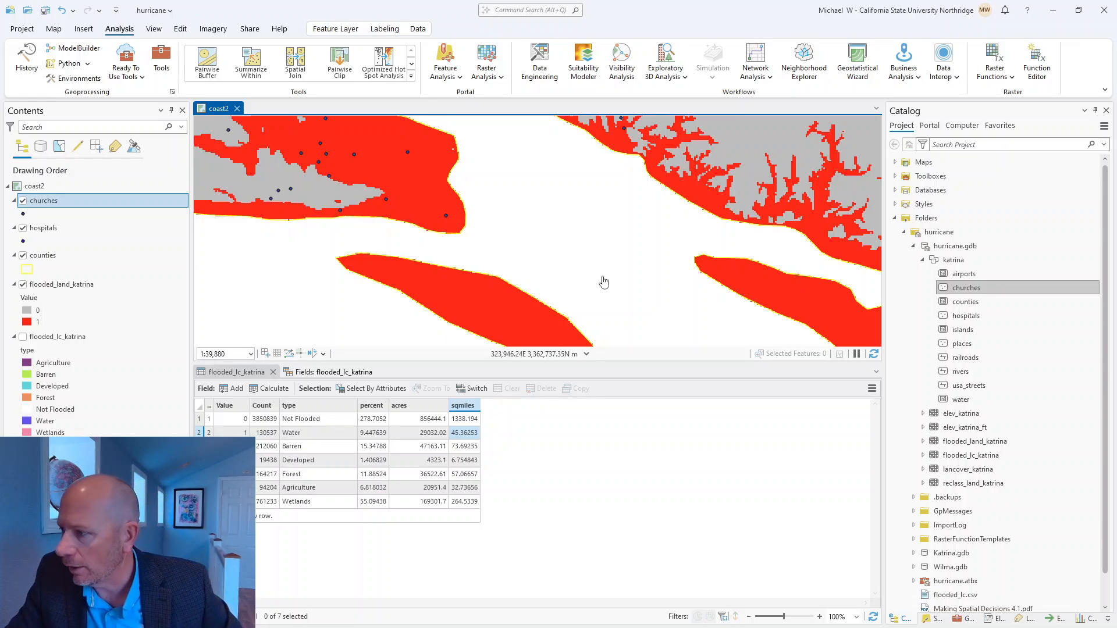
scroll(571, 291, down, 6)
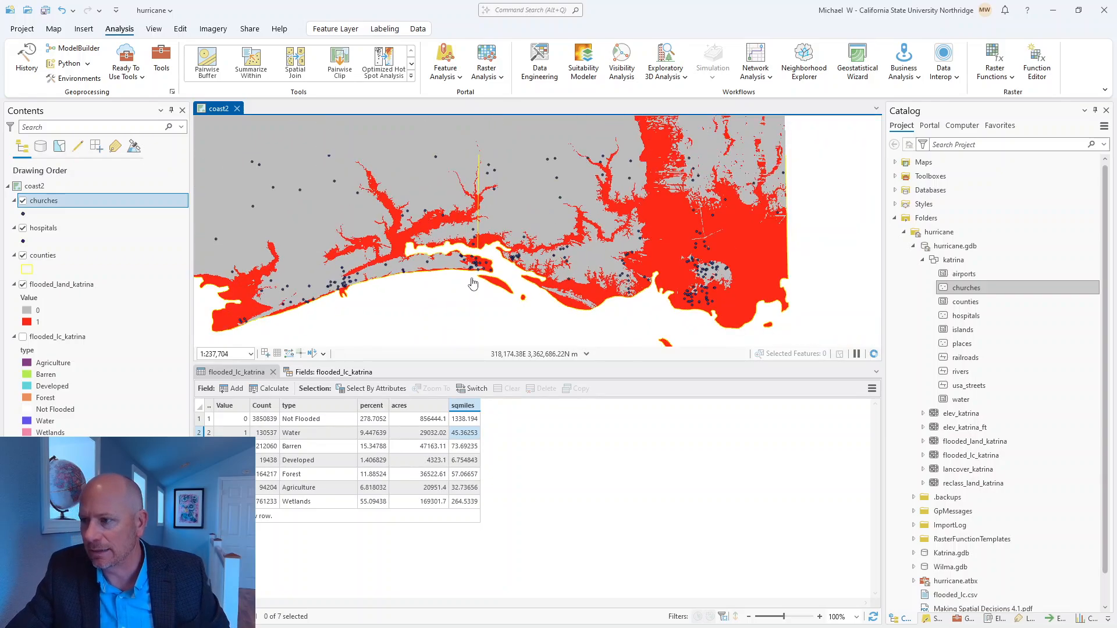
scroll(472, 283, down, 2)
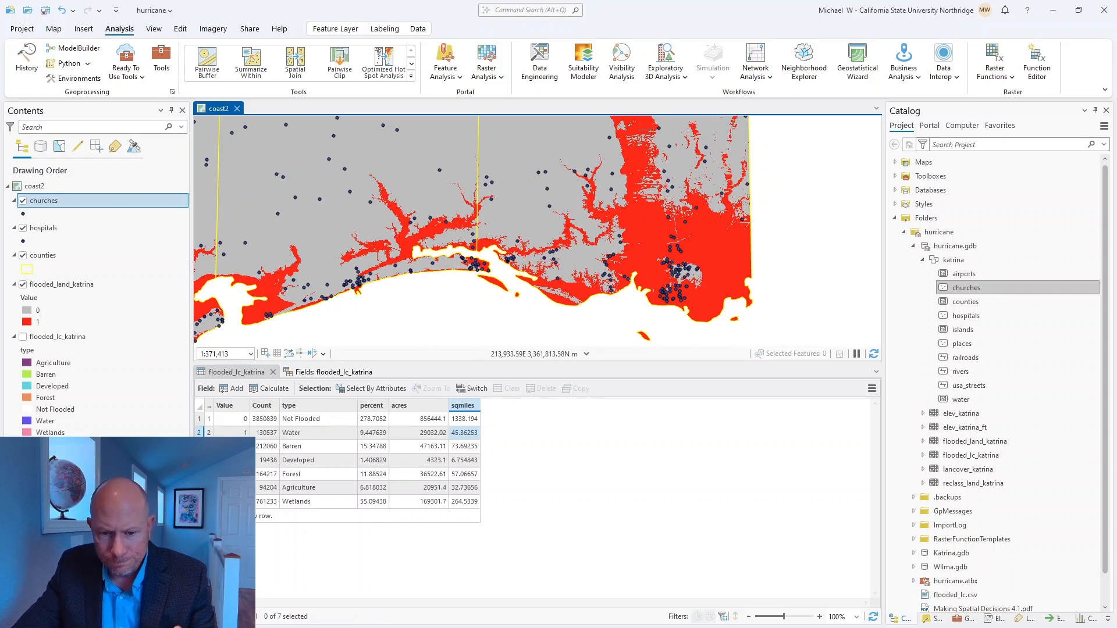
Step: Check the Katrina deliverables in the exercise PDF, put it away, and open Making Spatial Decisions 4.2.pdf from the hurricane folder
key(alt+Tab)
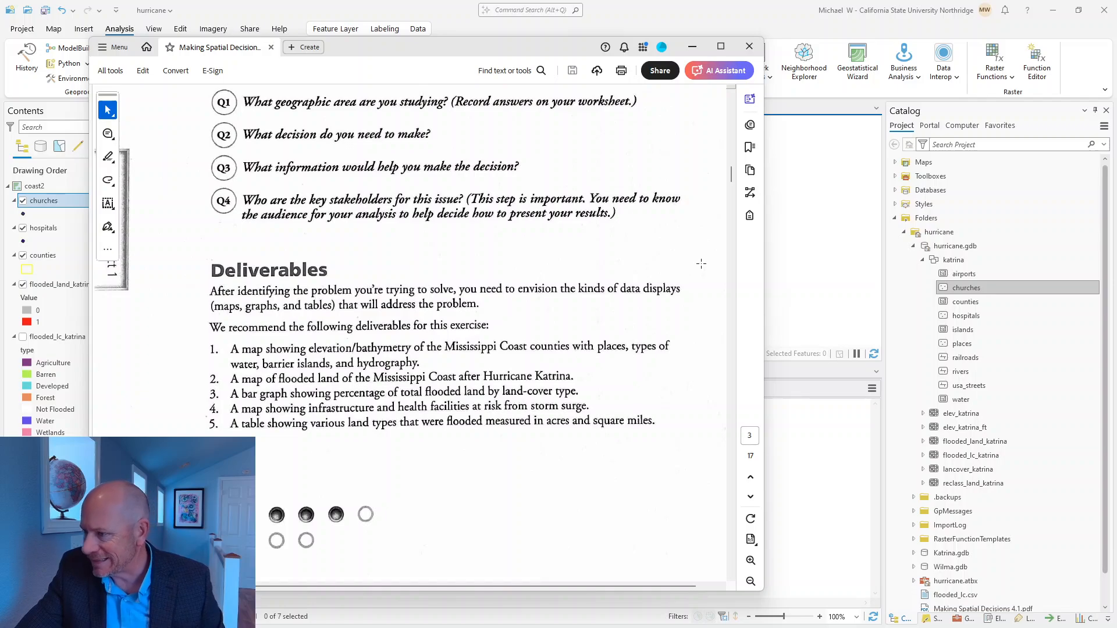
click(692, 47)
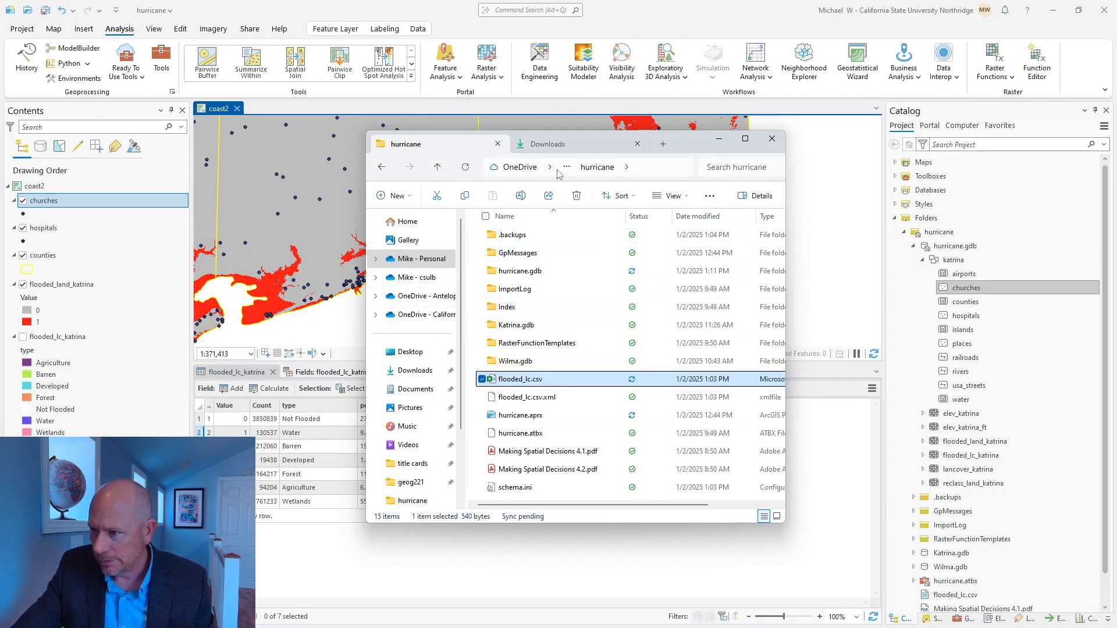
click(527, 470)
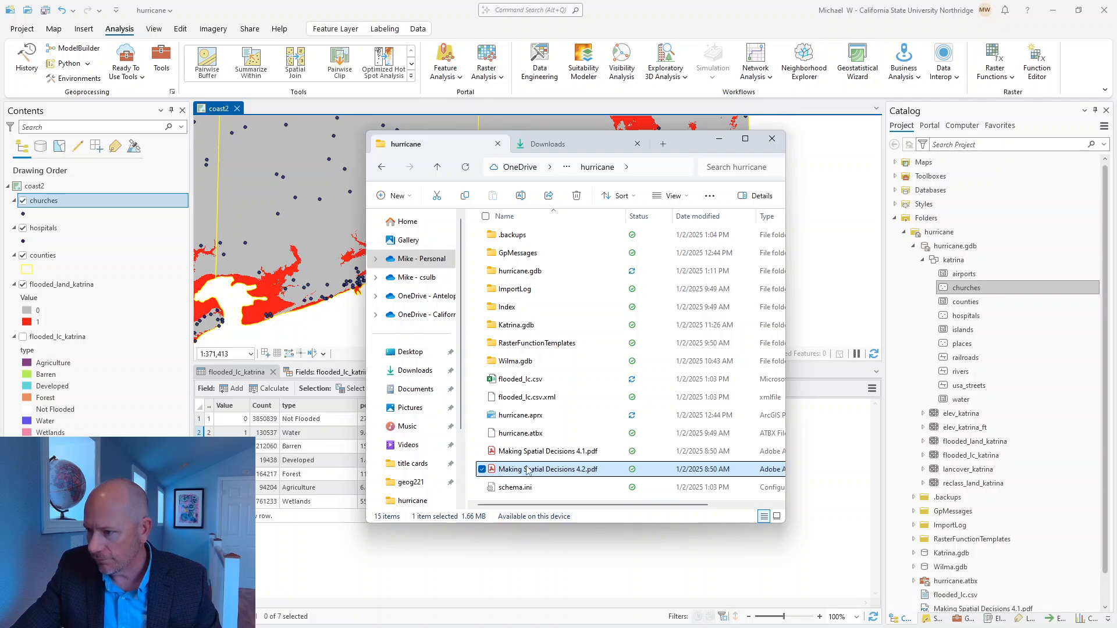
double_click(528, 470)
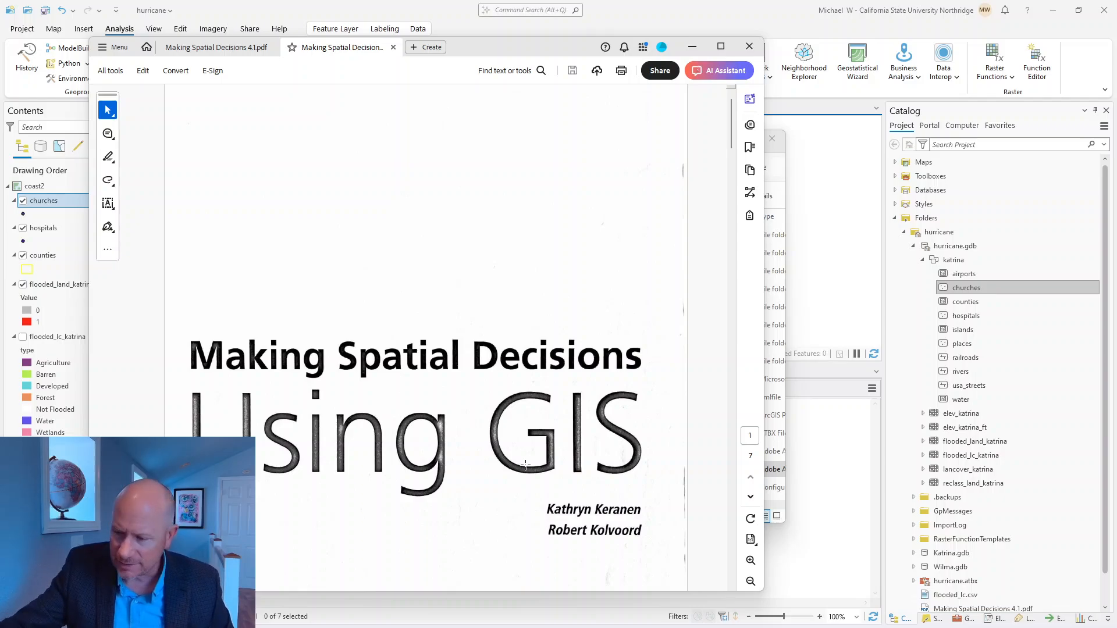
Step: Read through the Hurricane Wilma project's scenario, deliverables, metadata table, environment settings and land-cover reclassification, and return to the deliverables list
scroll(526, 465, down, 10)
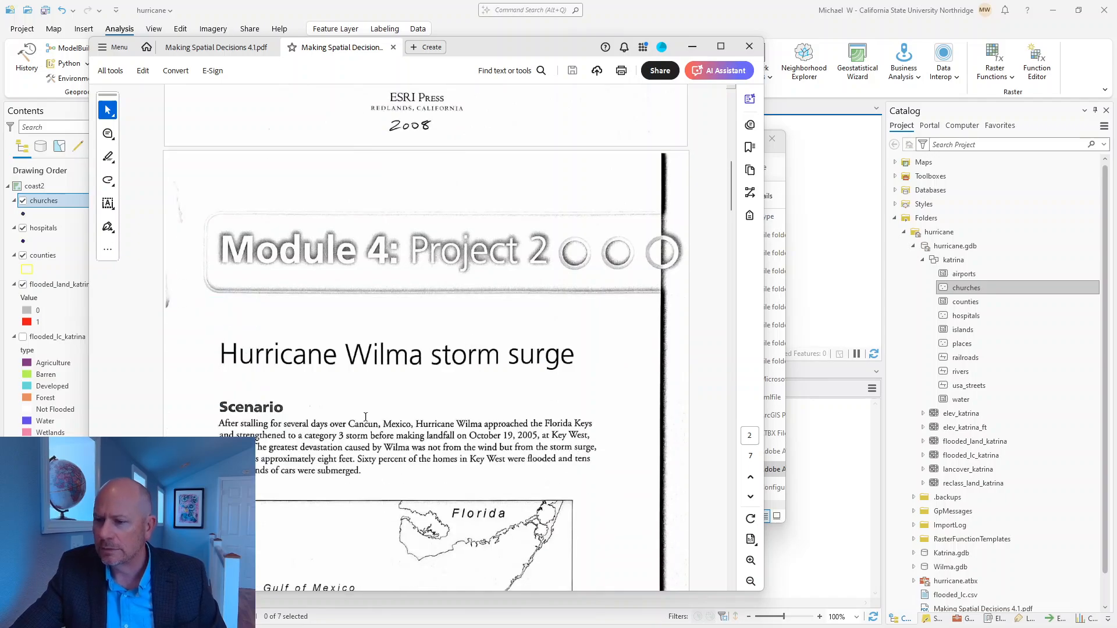
scroll(365, 416, down, 5)
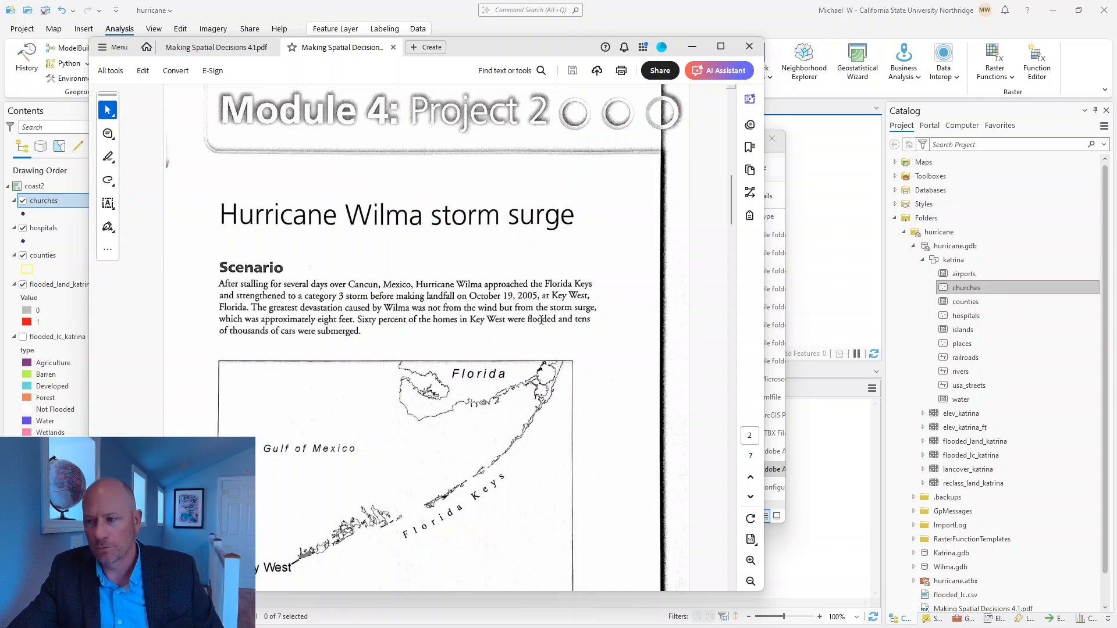
scroll(526, 296, down, 3)
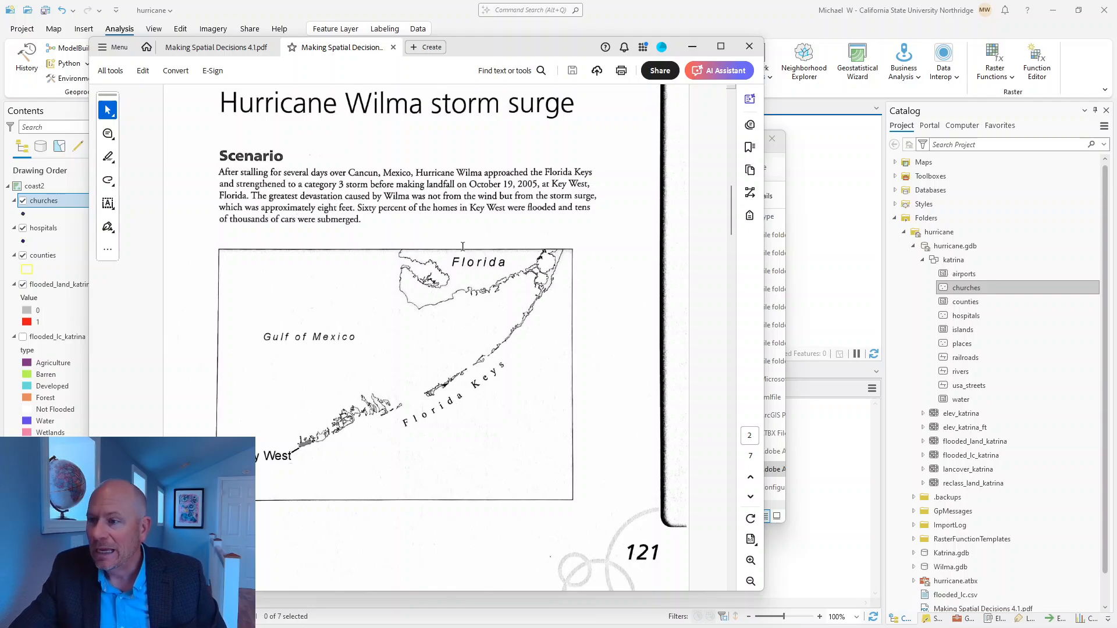
scroll(569, 292, down, 10)
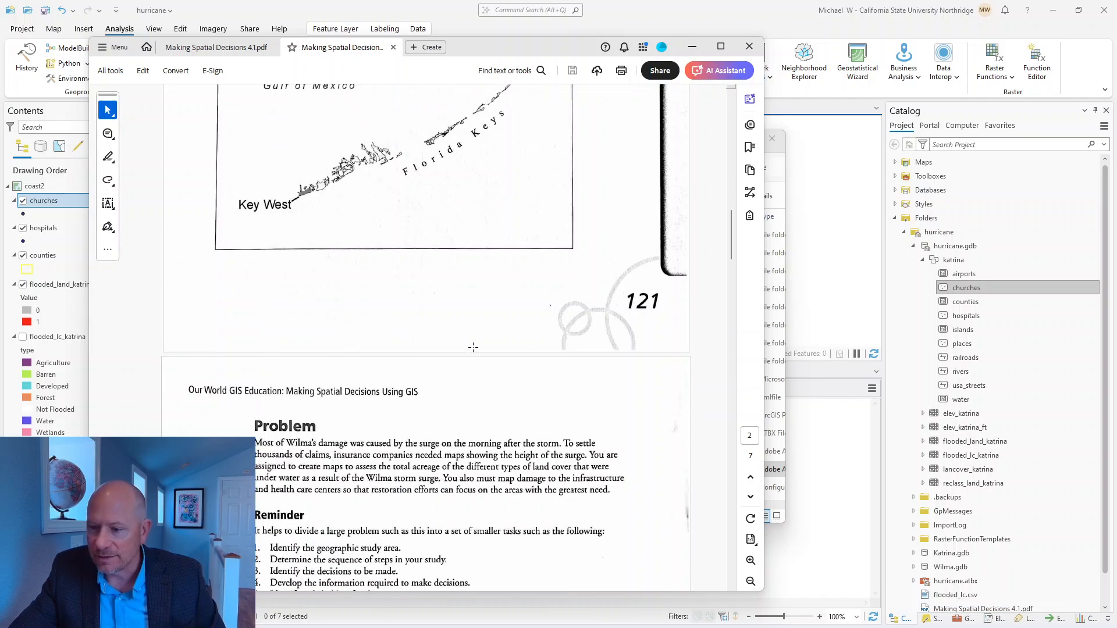
scroll(406, 379, down, 4)
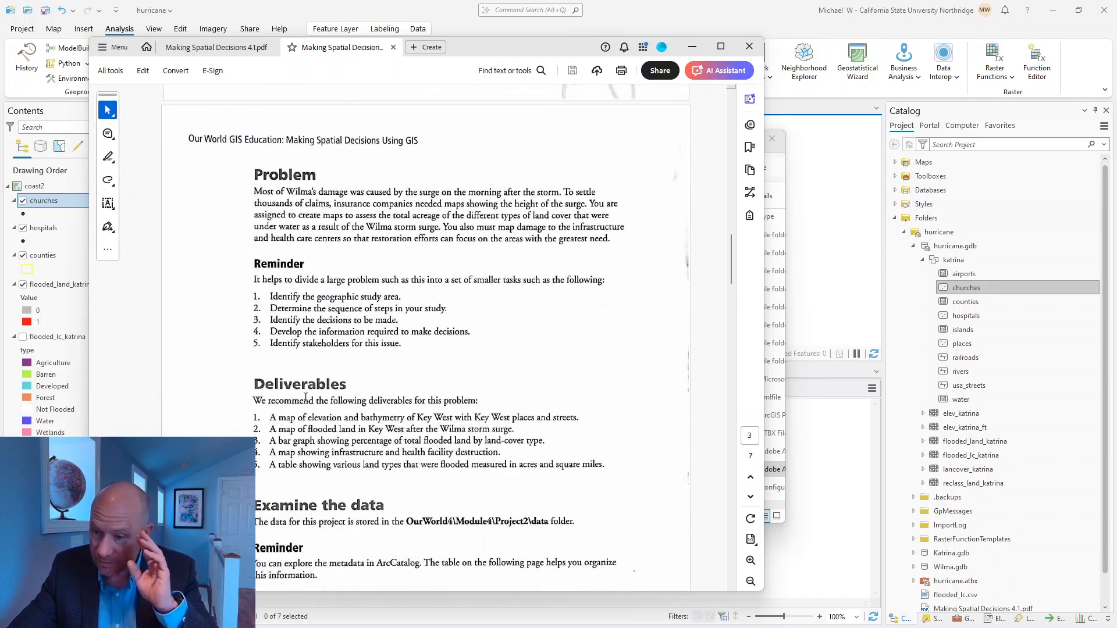
scroll(415, 386, down, 12)
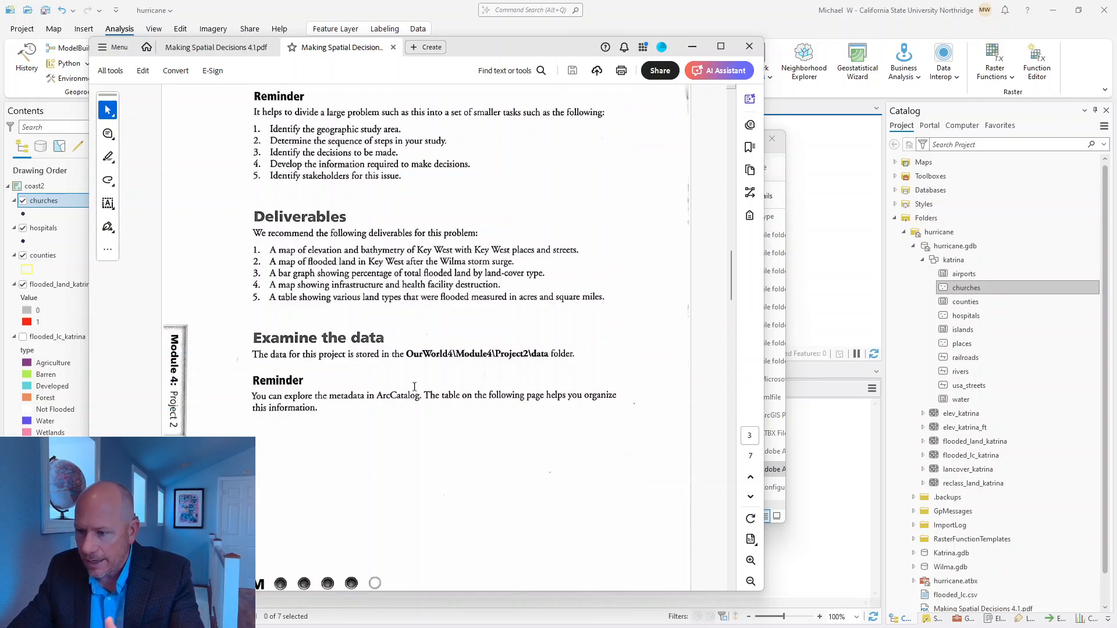
scroll(497, 366, down, 20)
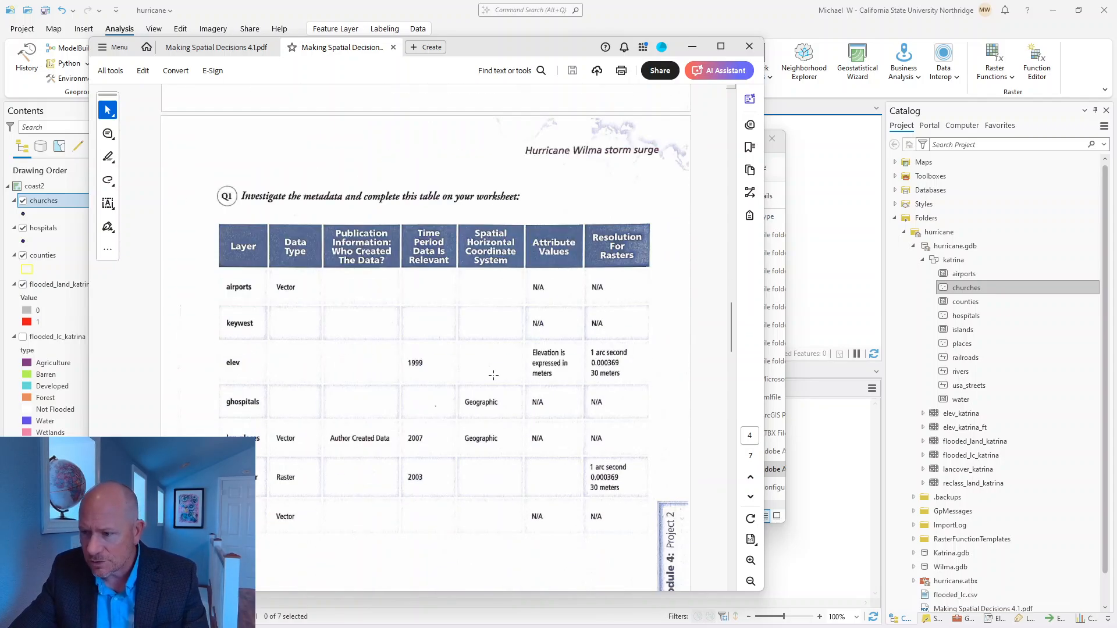
scroll(493, 375, down, 13)
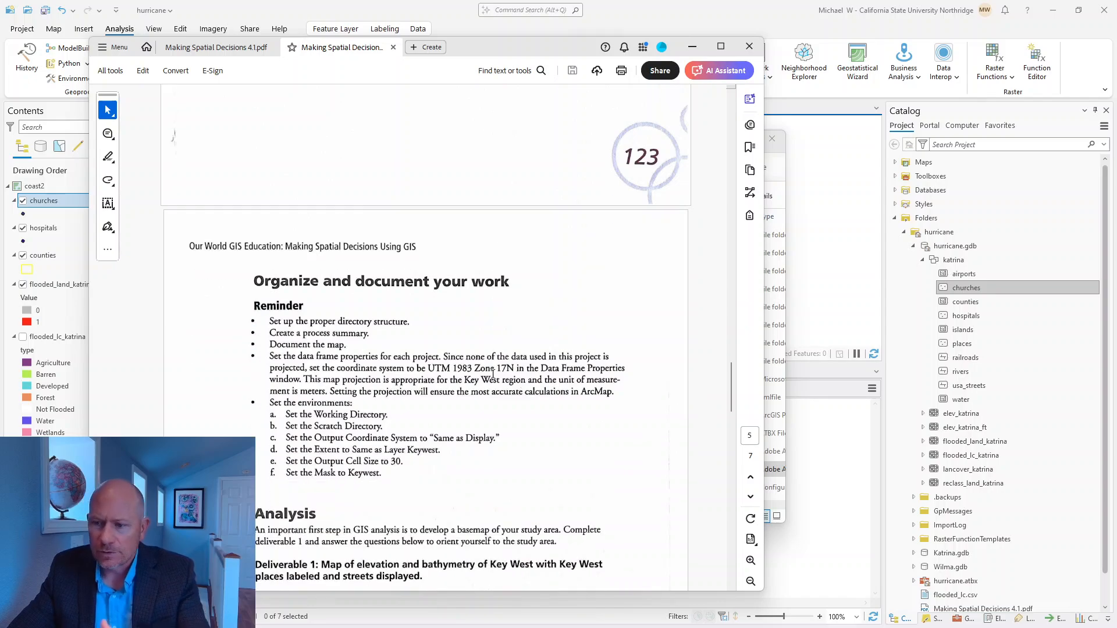
scroll(413, 363, down, 7)
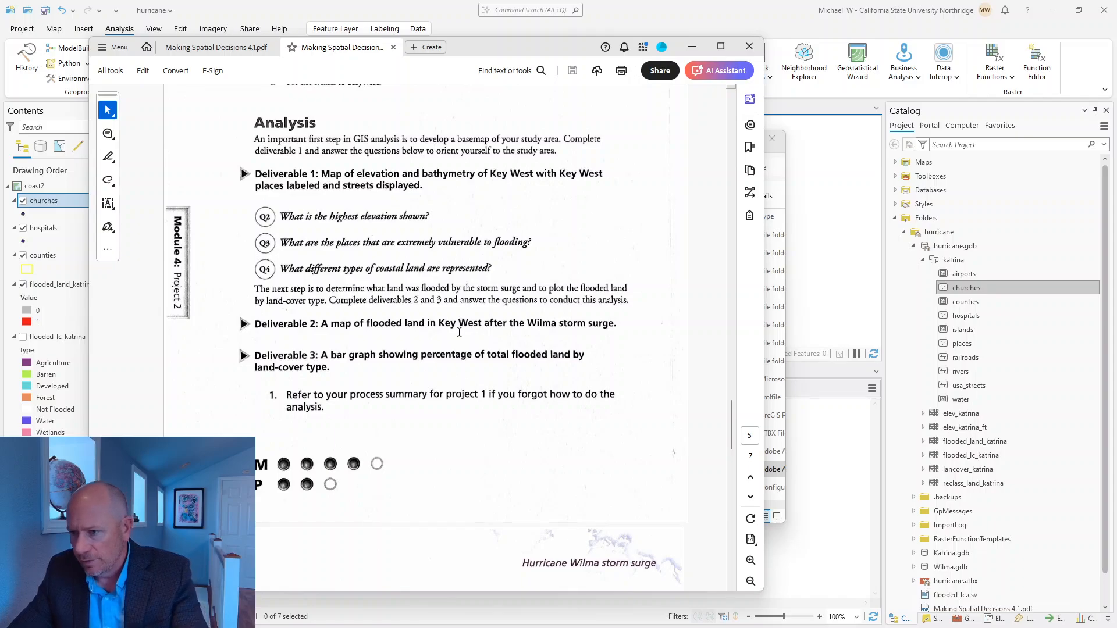
scroll(499, 385, down, 5)
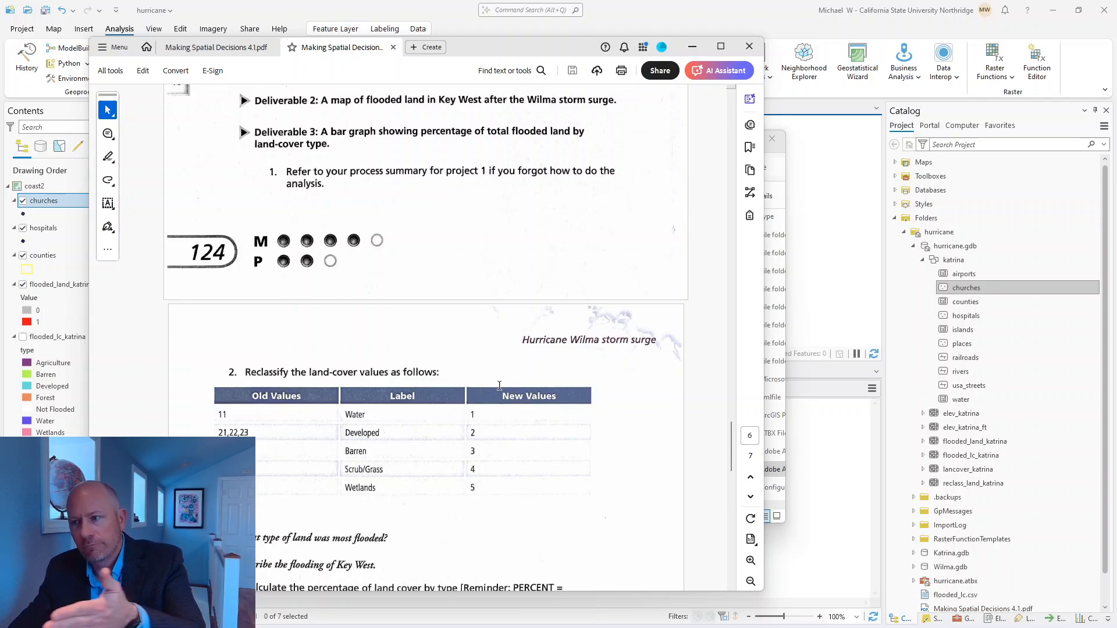
scroll(512, 393, up, 15)
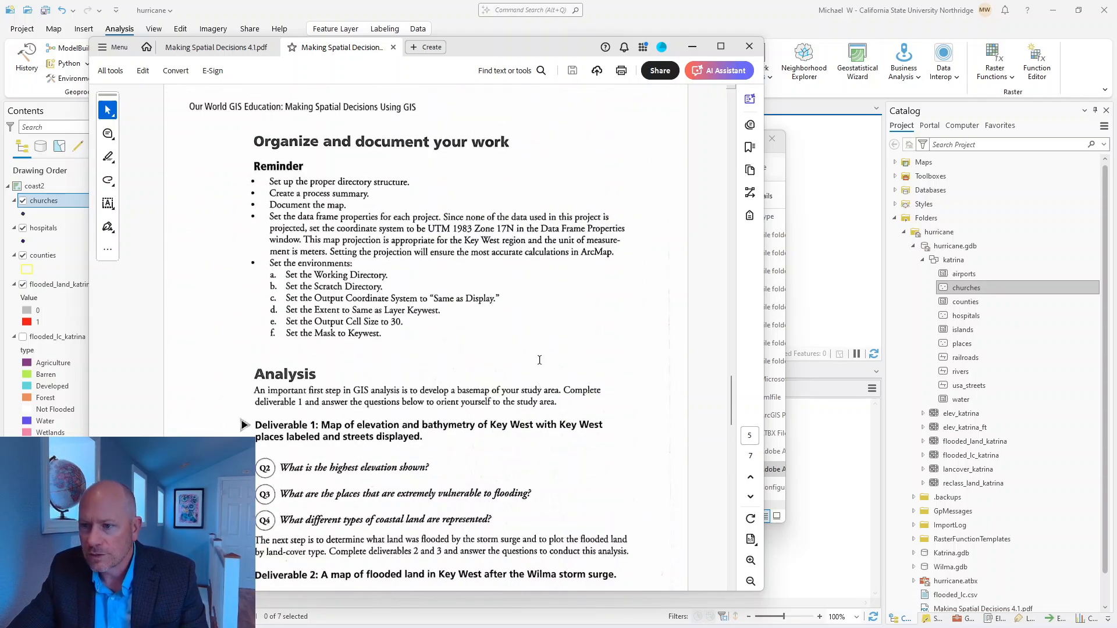
scroll(541, 355, up, 12)
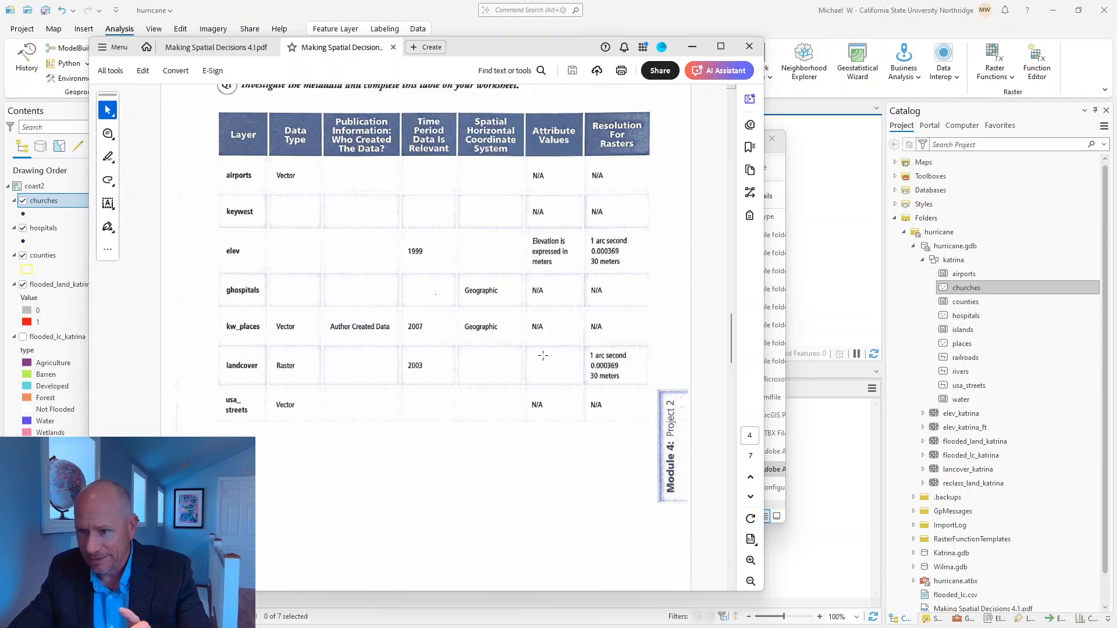
scroll(544, 351, up, 10)
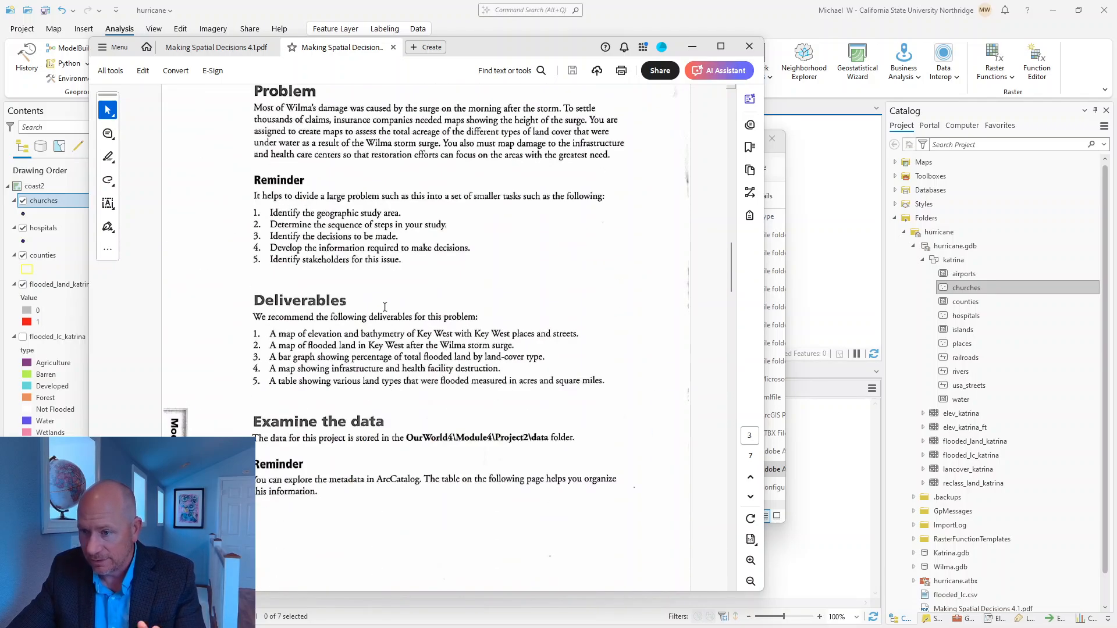